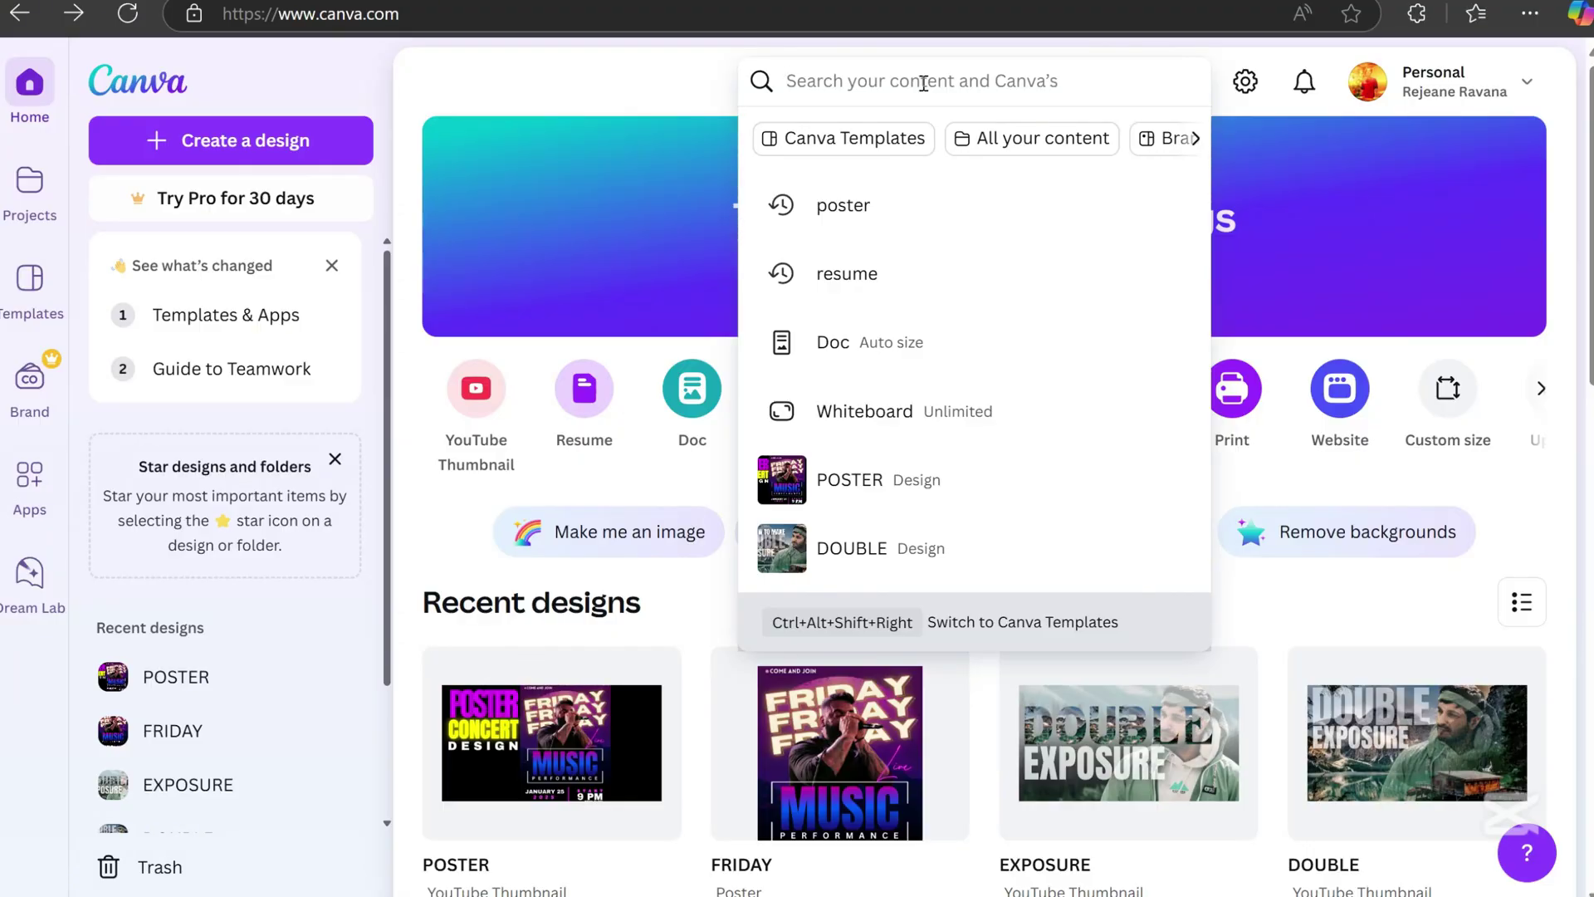
Search for POSTER and create a blank poster design
text(POSTER)
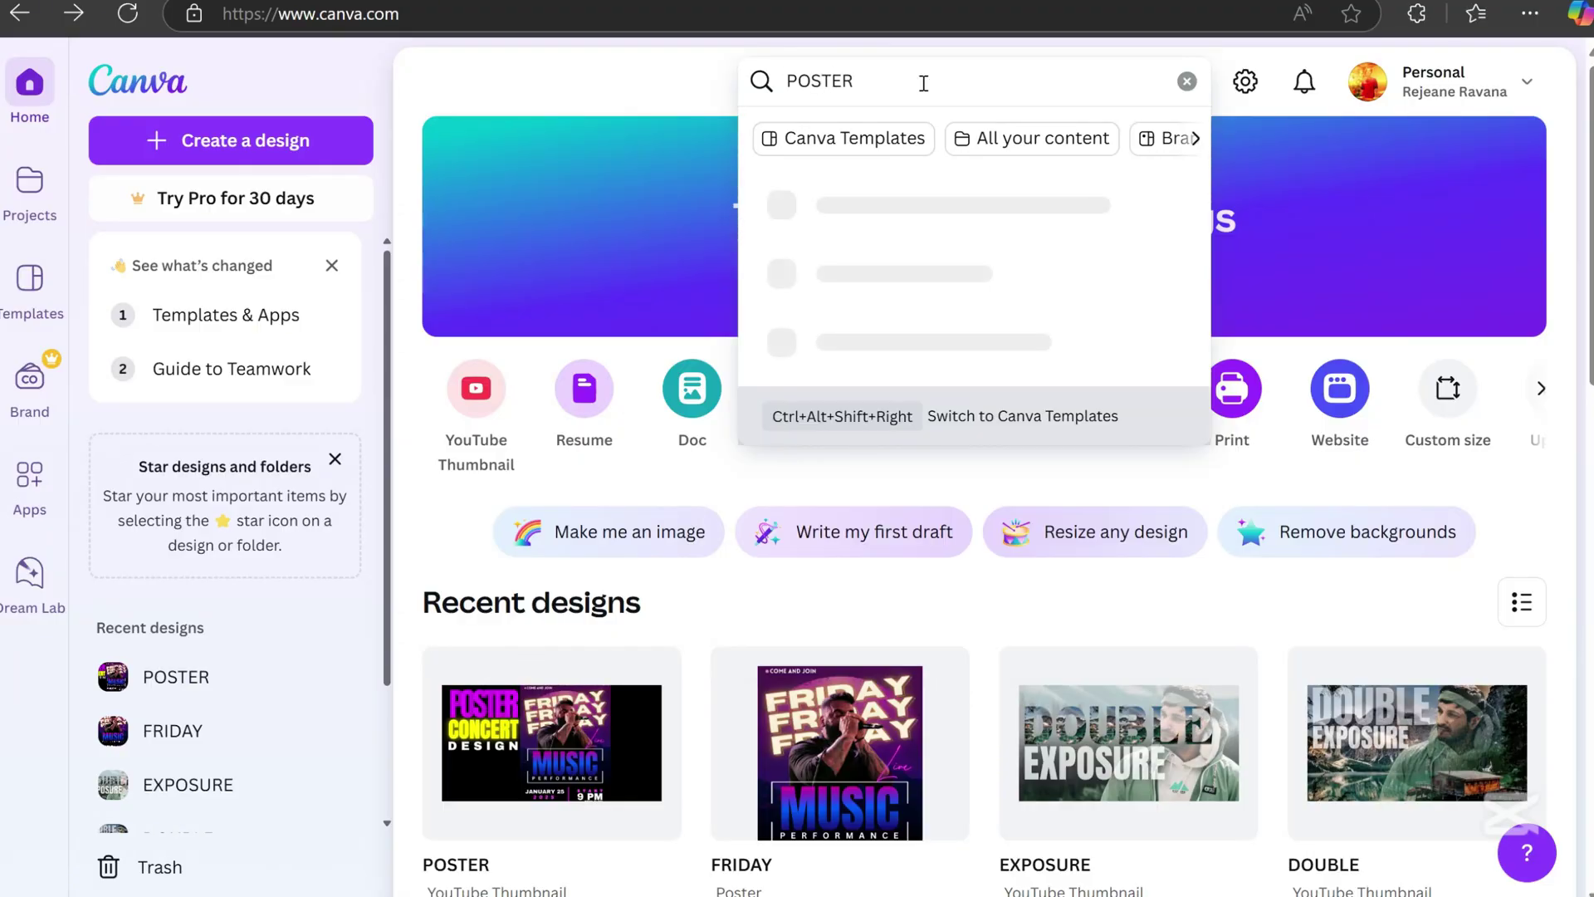
key(Return)
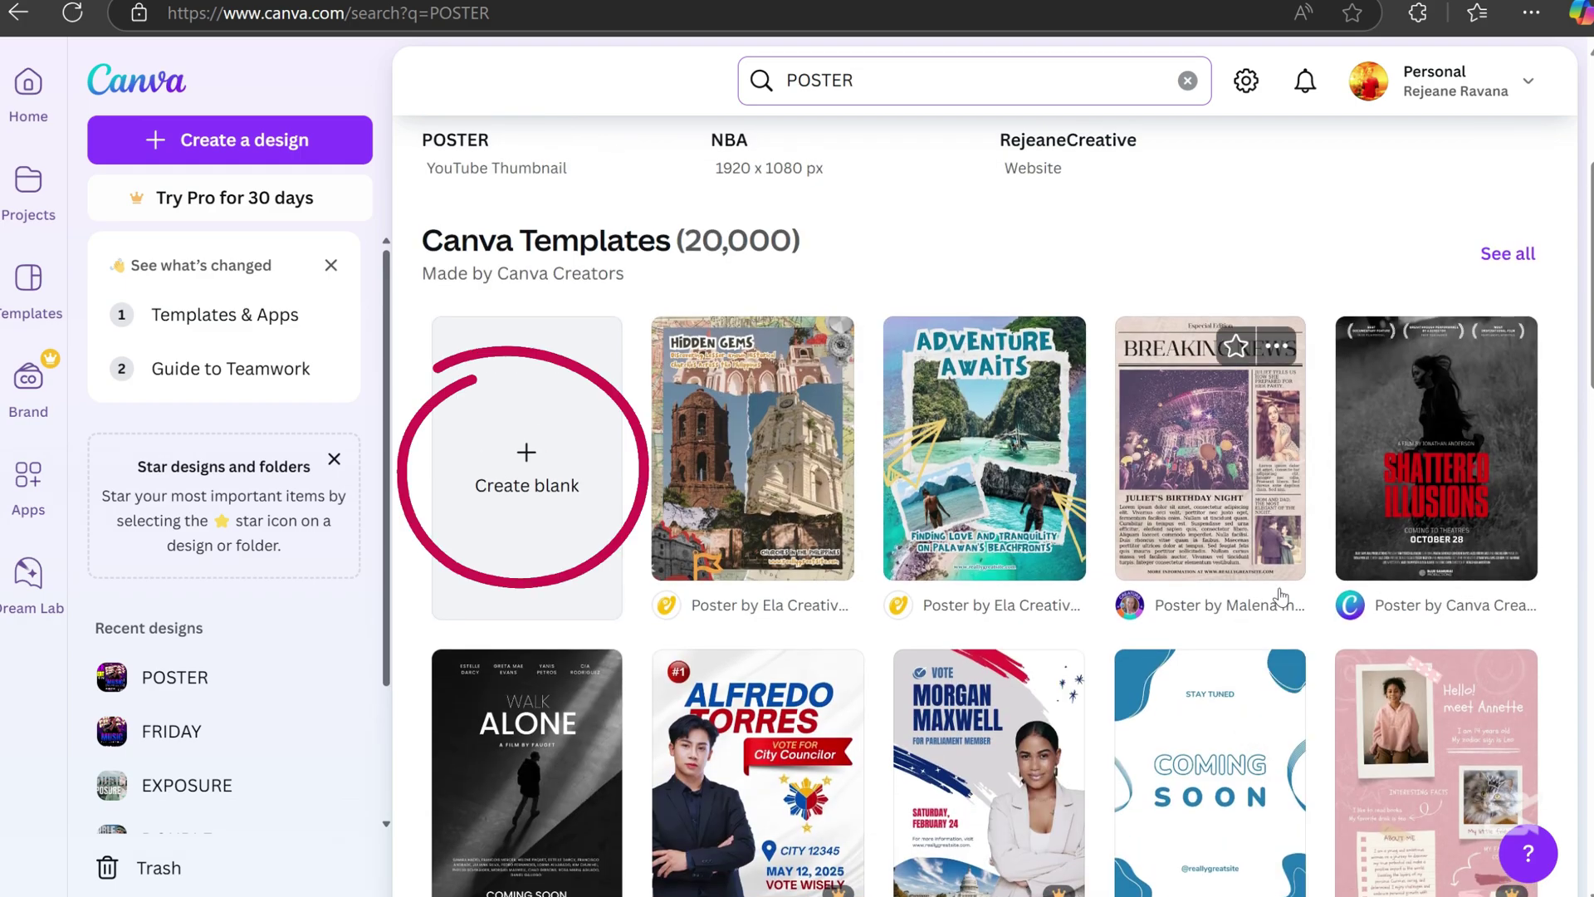
click(528, 489)
Search elements for "purple pink dark background" and fill the poster with the purple gradient graphic with dark mountain silhouettes
click(18, 242)
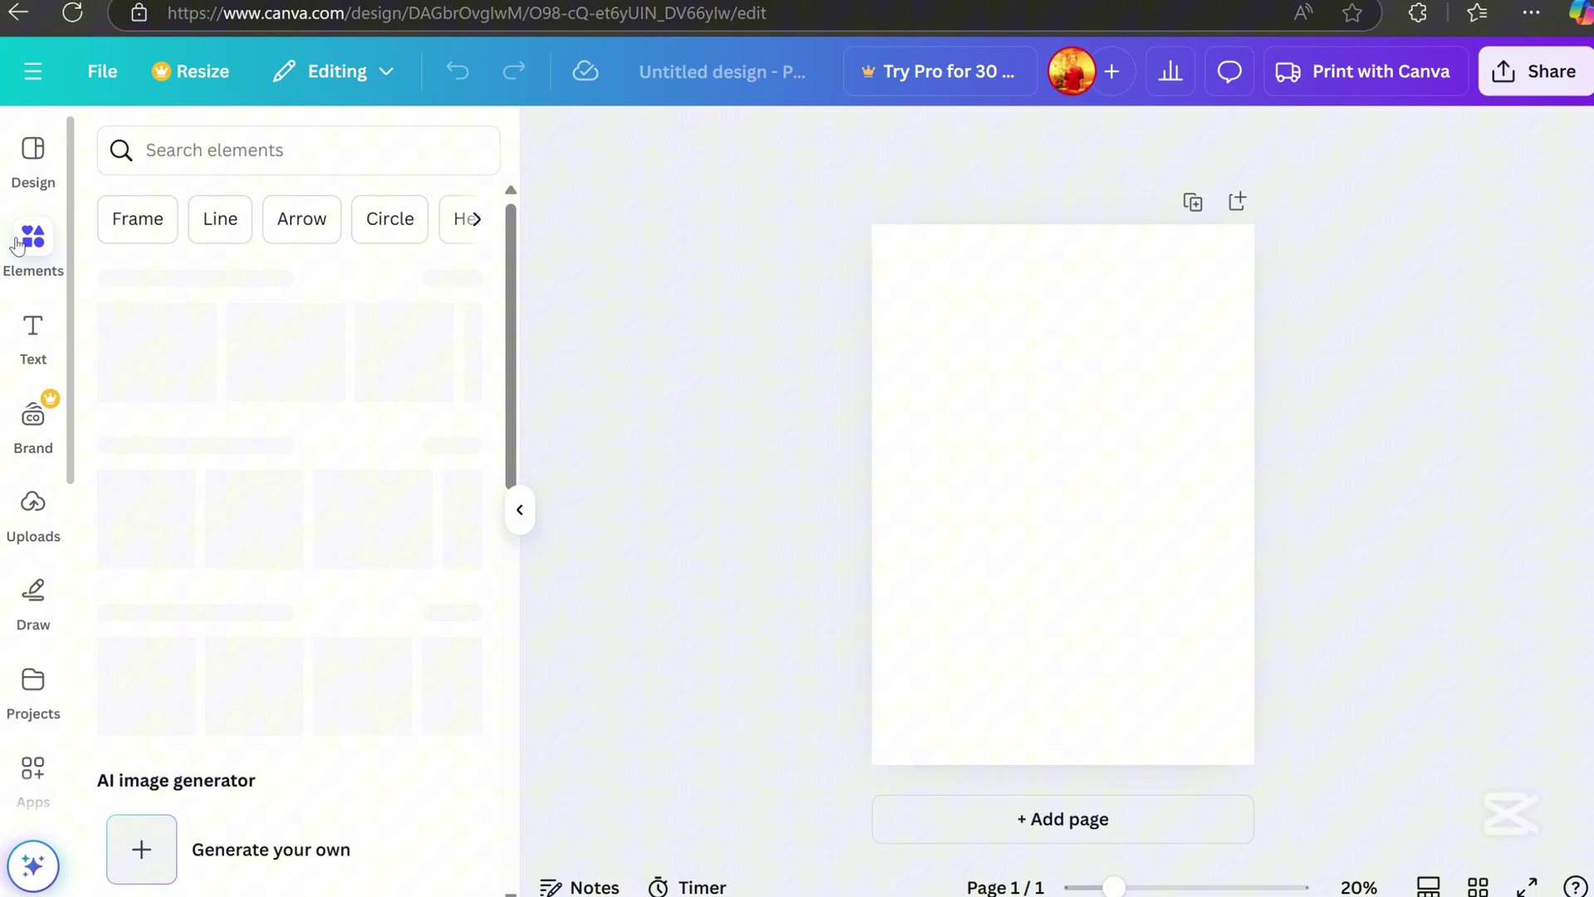
click(203, 149)
text(purp)
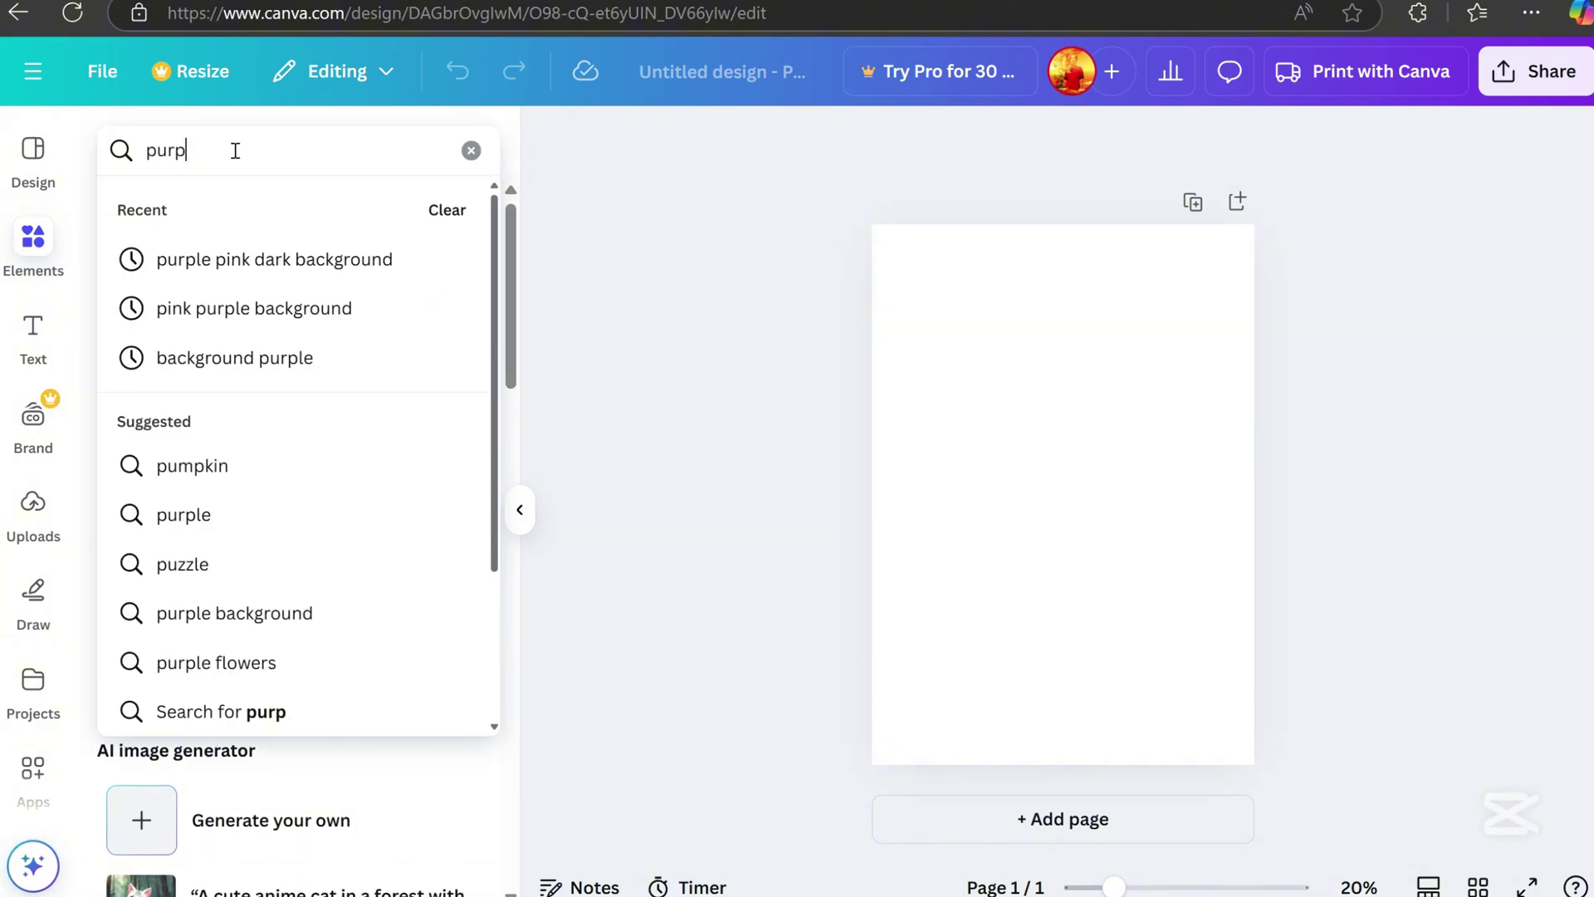
text(le pink dark ba)
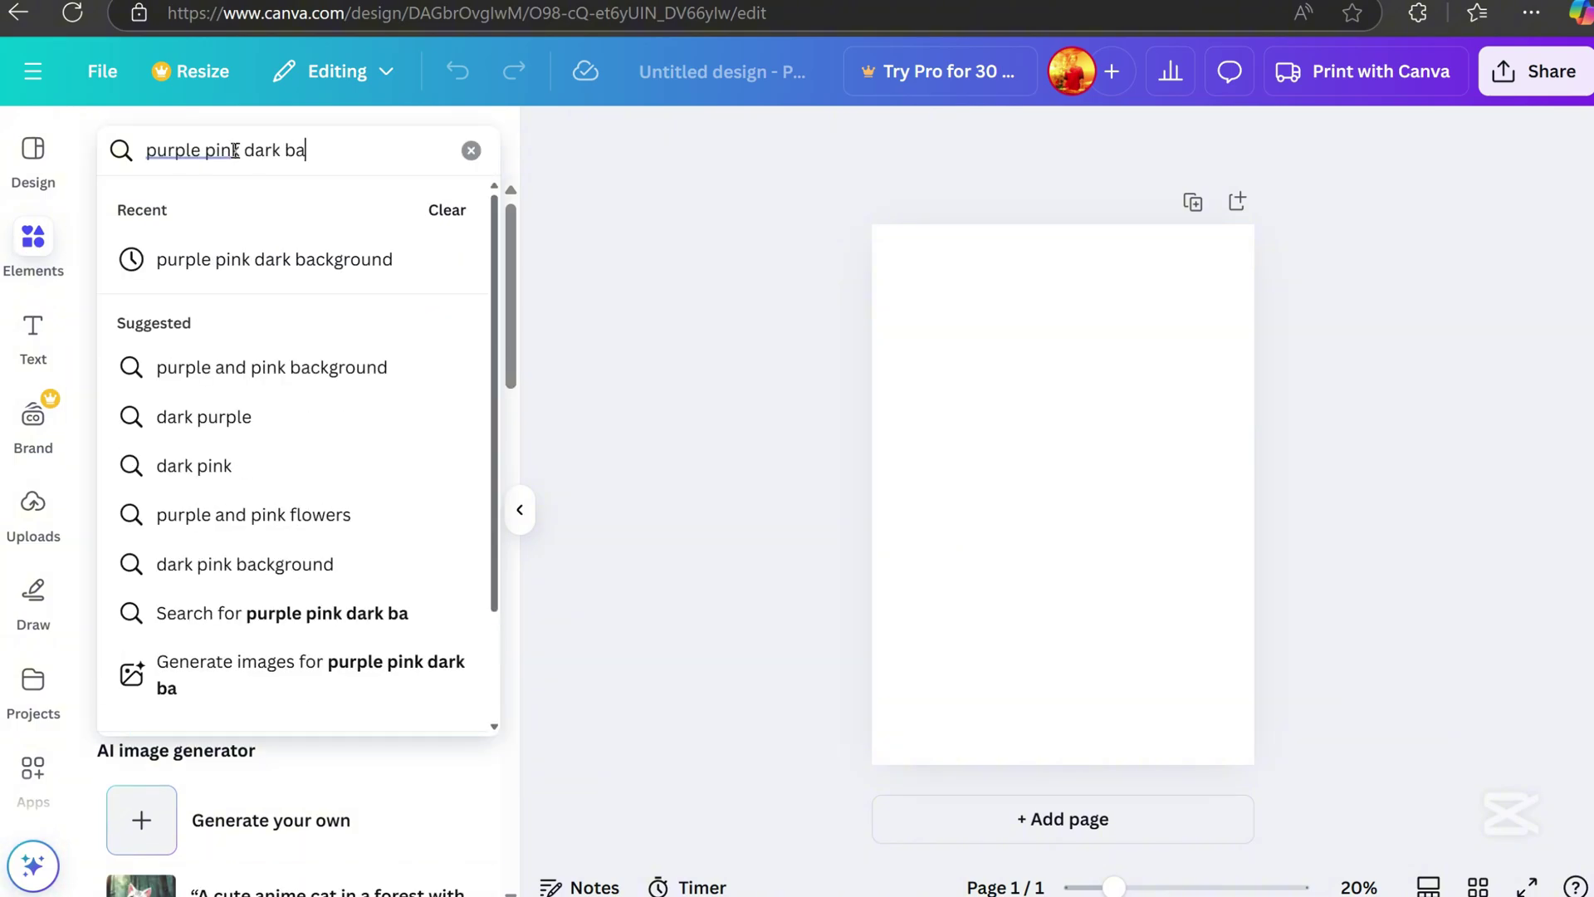
text(ckground)
key(Return)
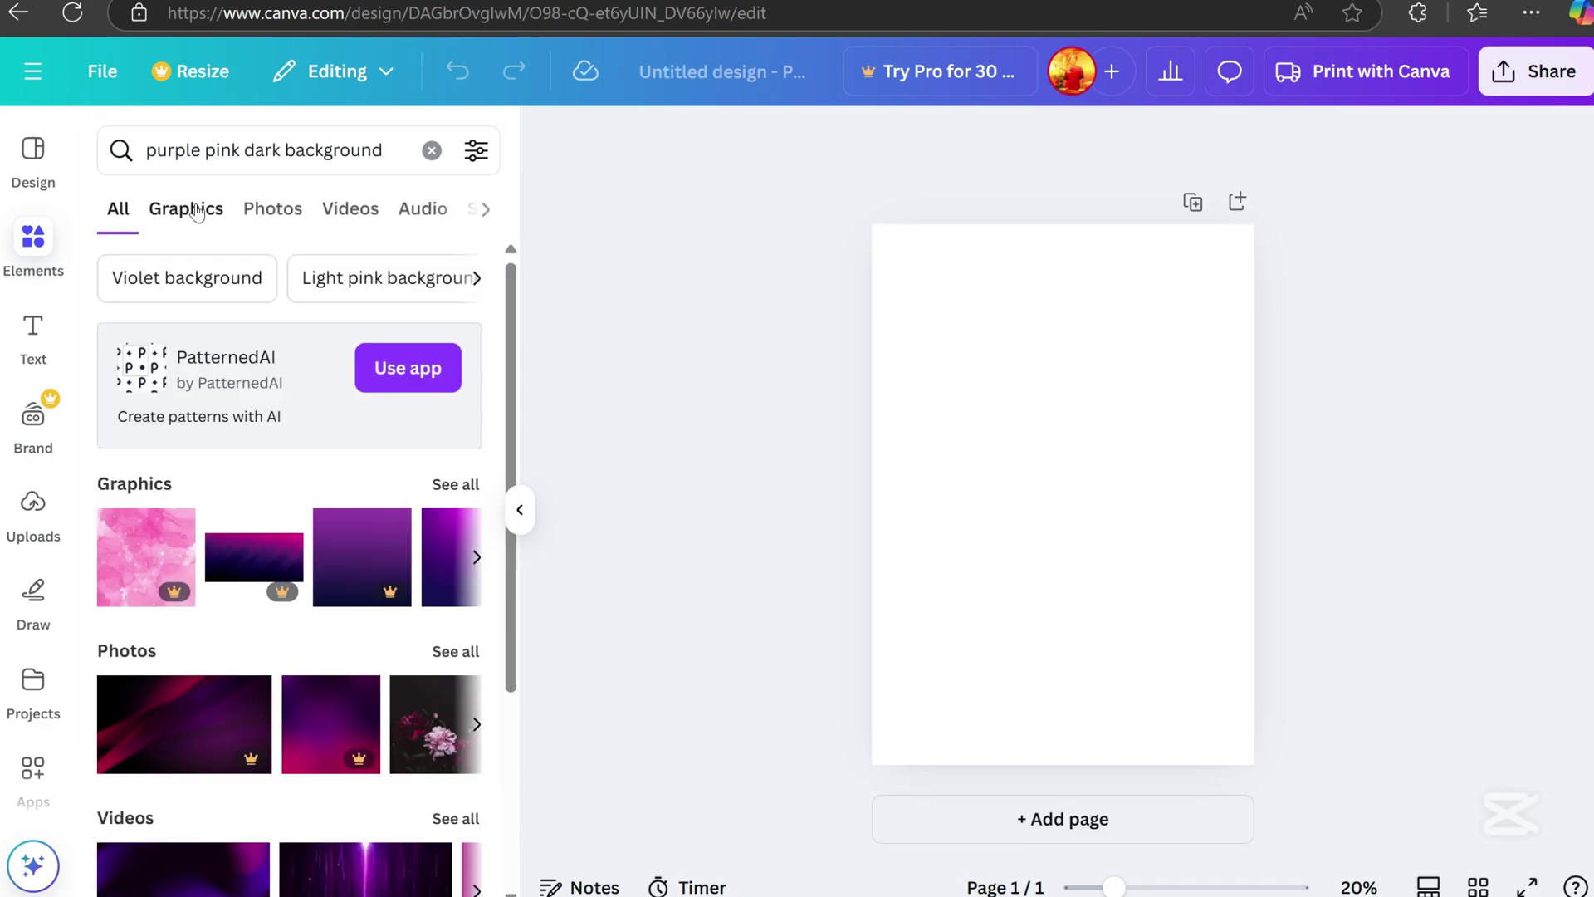
click(196, 212)
scroll(359, 625, down, 10)
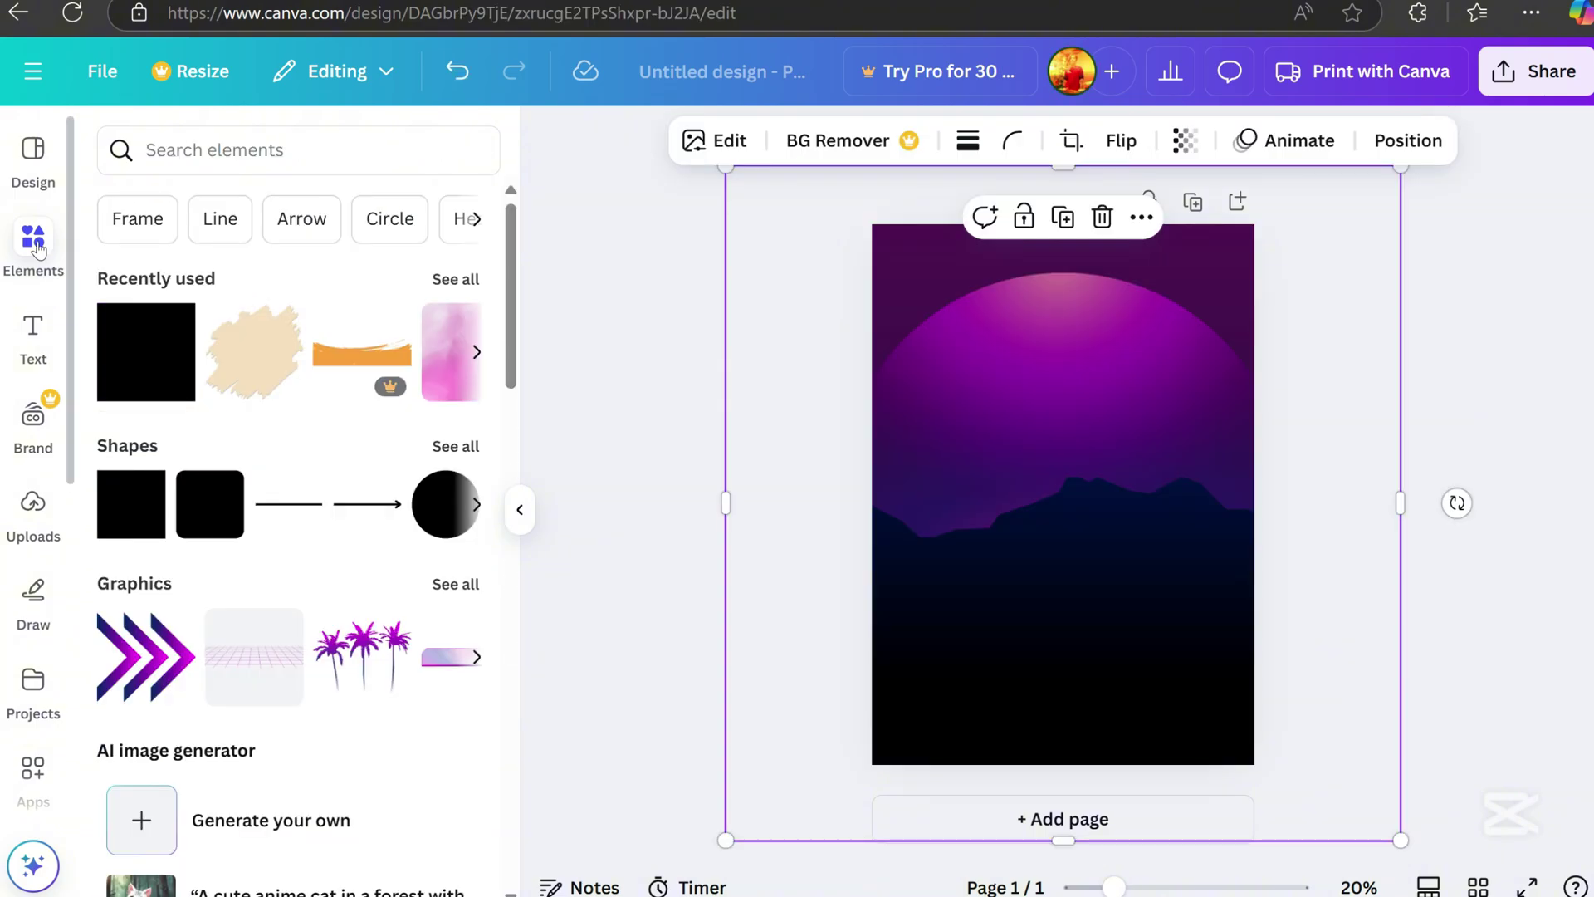
Add a heading to the poster that reads FRIDAY
click(34, 332)
click(232, 521)
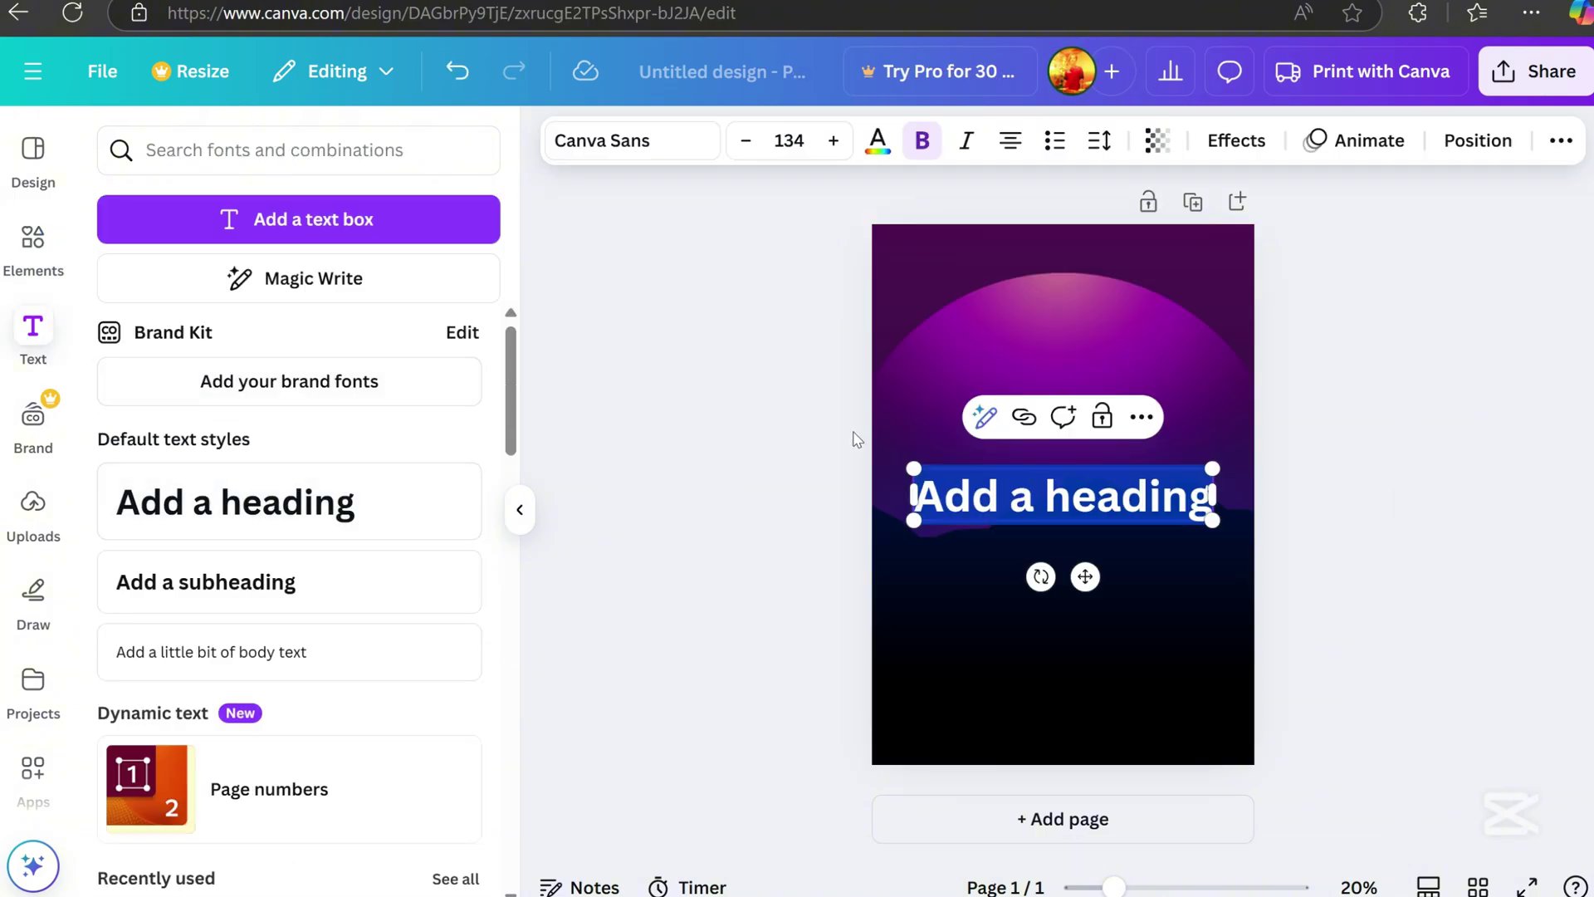
text(FRIDAY)
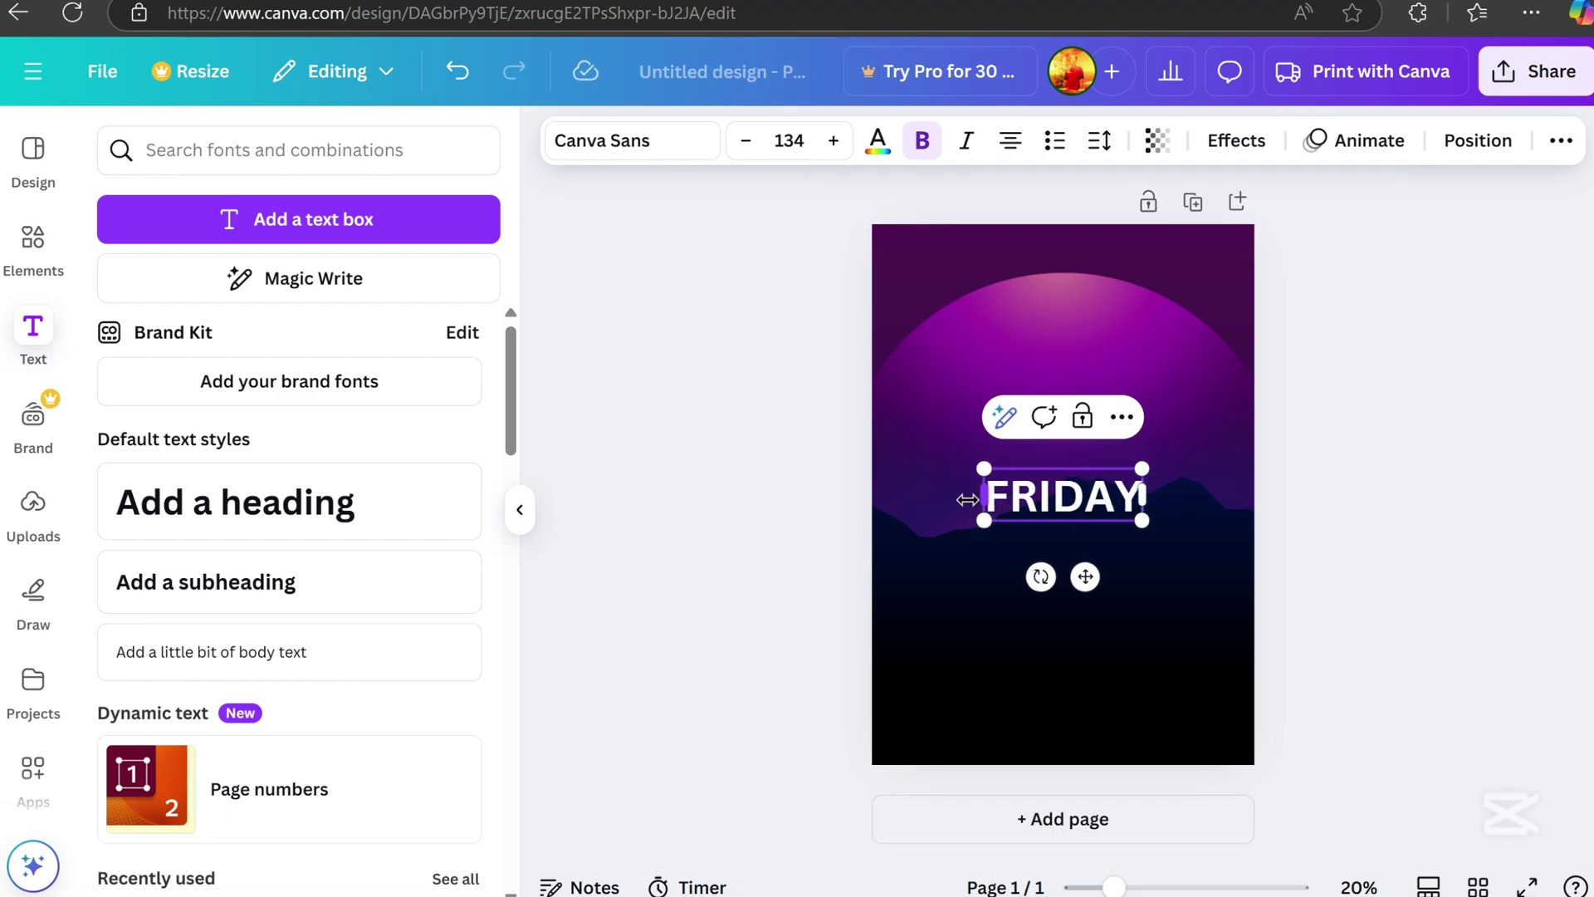
Set the FRIDAY heading to the Horizon font at size 172 and place it tilted upward near the poster's top
scroll(967, 500, up, 1)
key(ctrl+a)
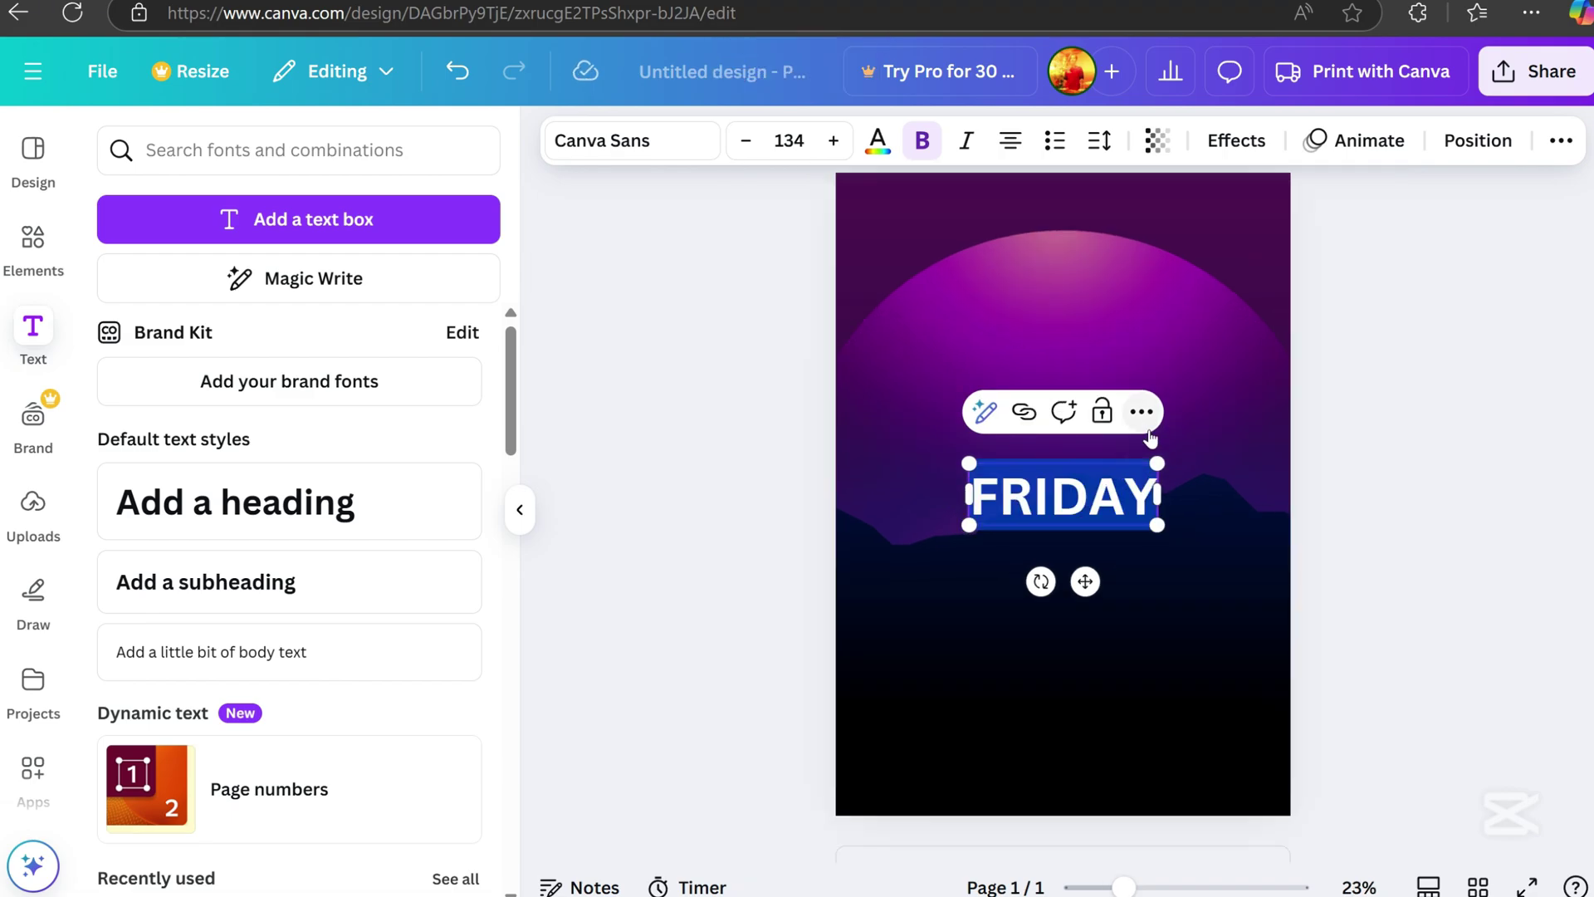
click(631, 140)
scroll(331, 618, down, 4)
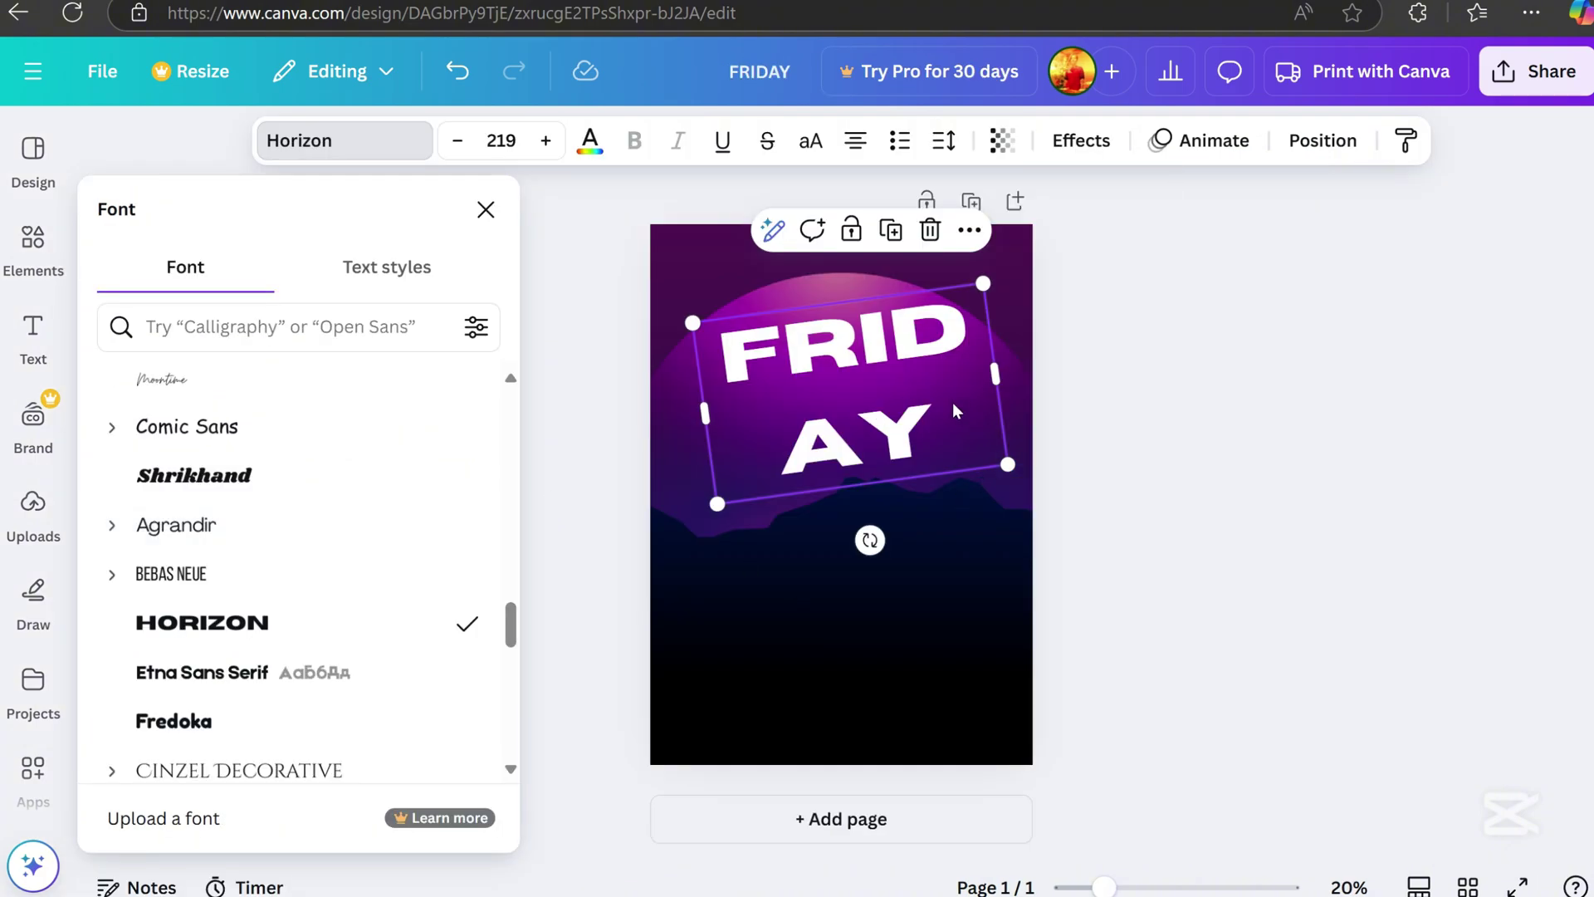
drag(1007, 378, 996, 306)
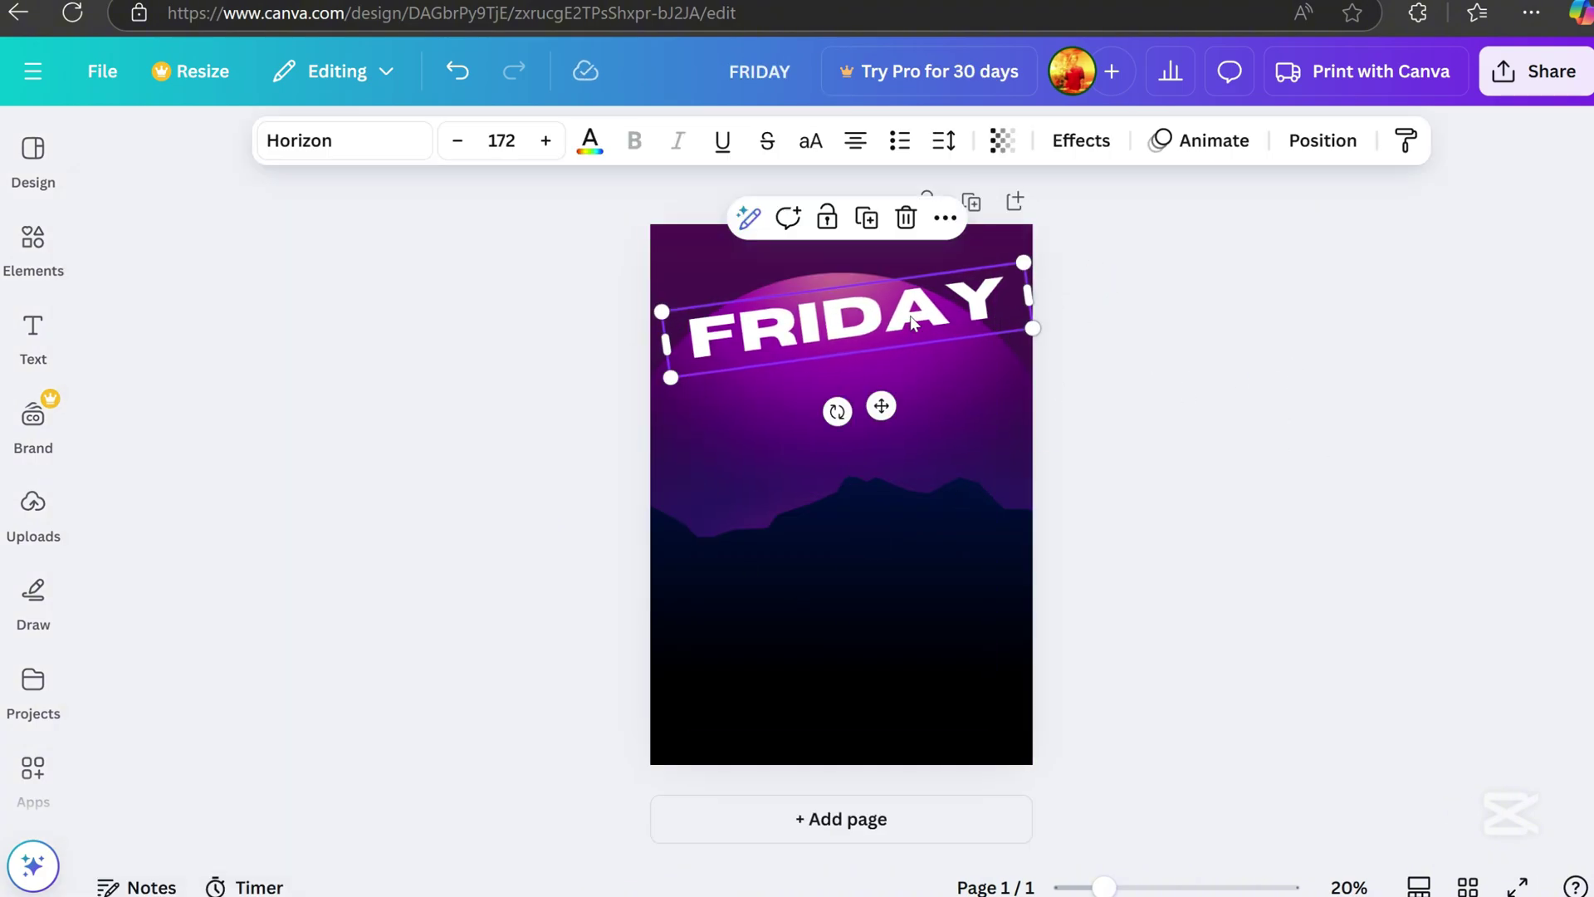
Change the FRIDAY text color to the default solid yellow
click(590, 141)
click(125, 396)
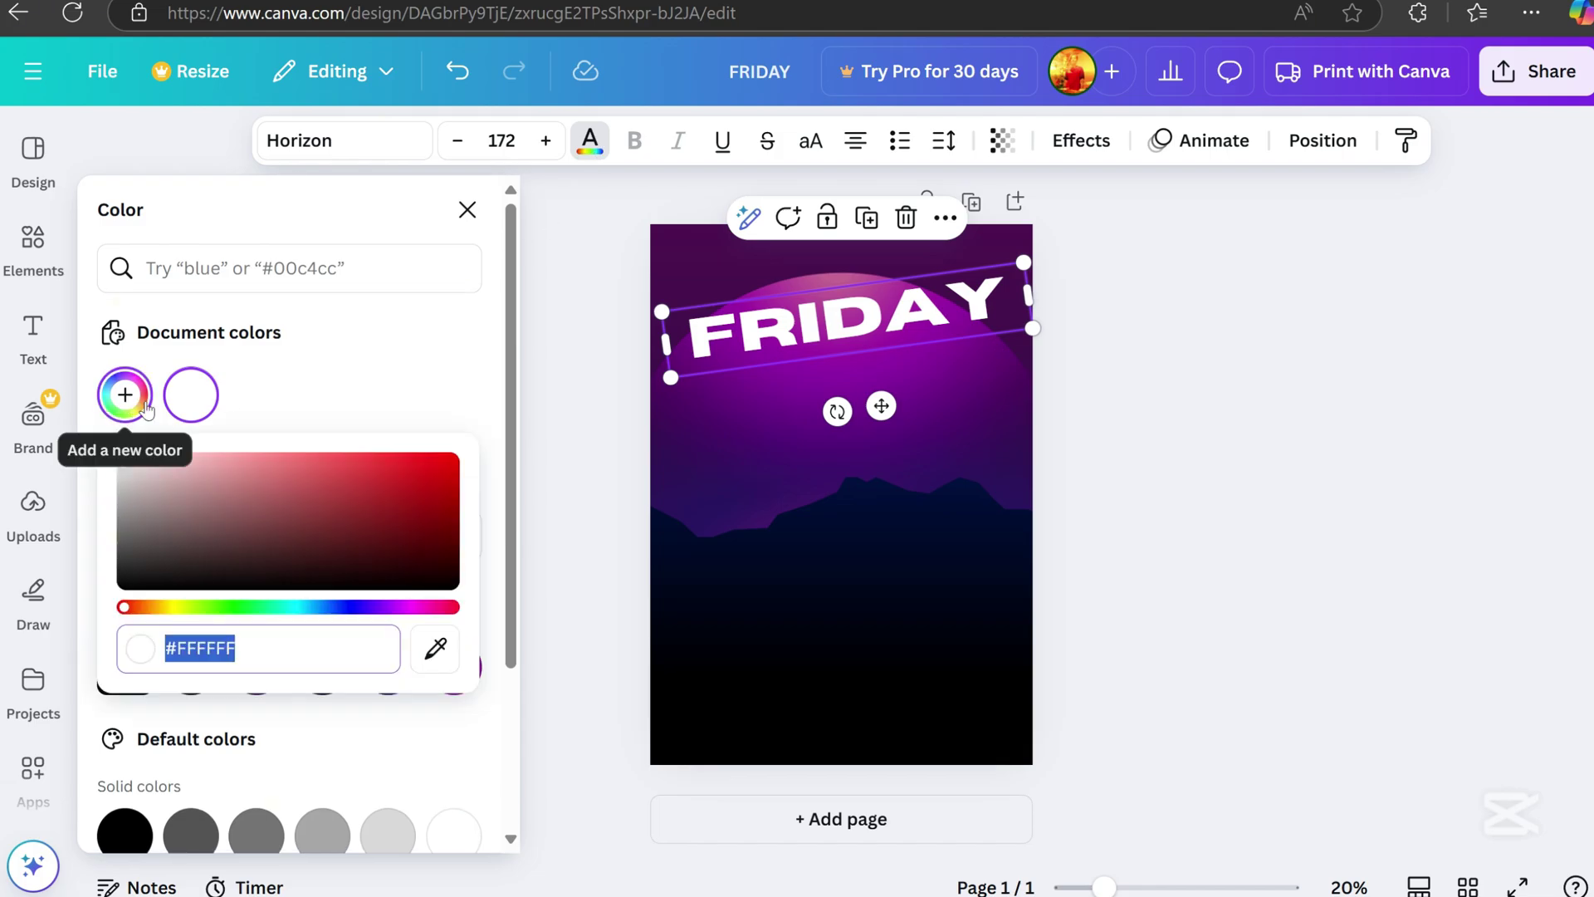
scroll(419, 721, down, 3)
click(330, 815)
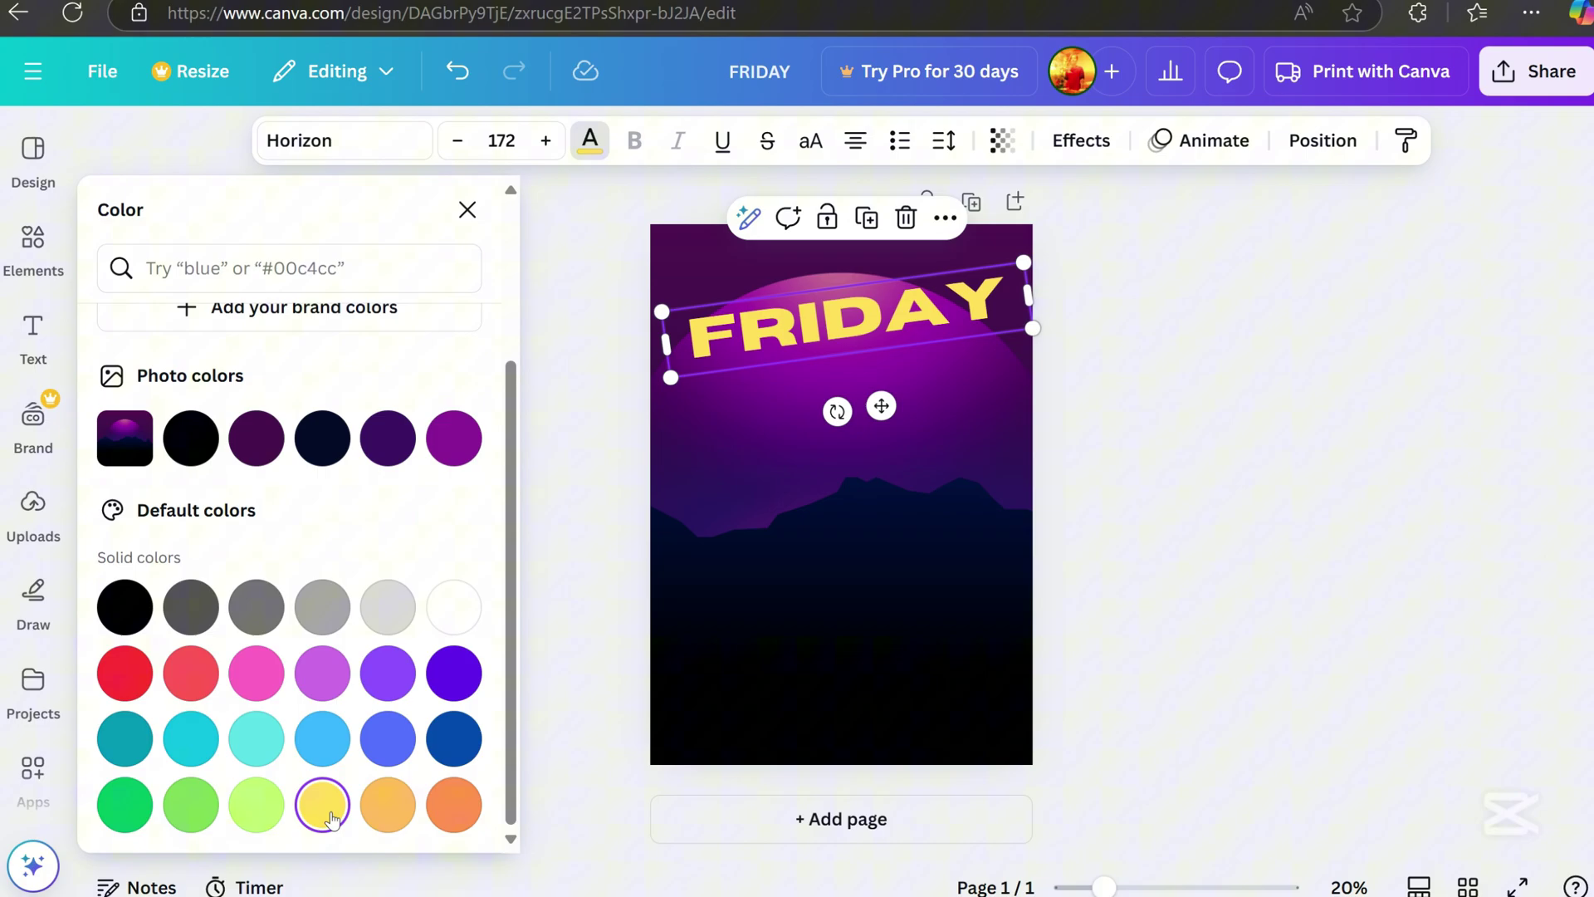
Apply the Neon effect to the FRIDAY text with an intensity of 76
click(1081, 141)
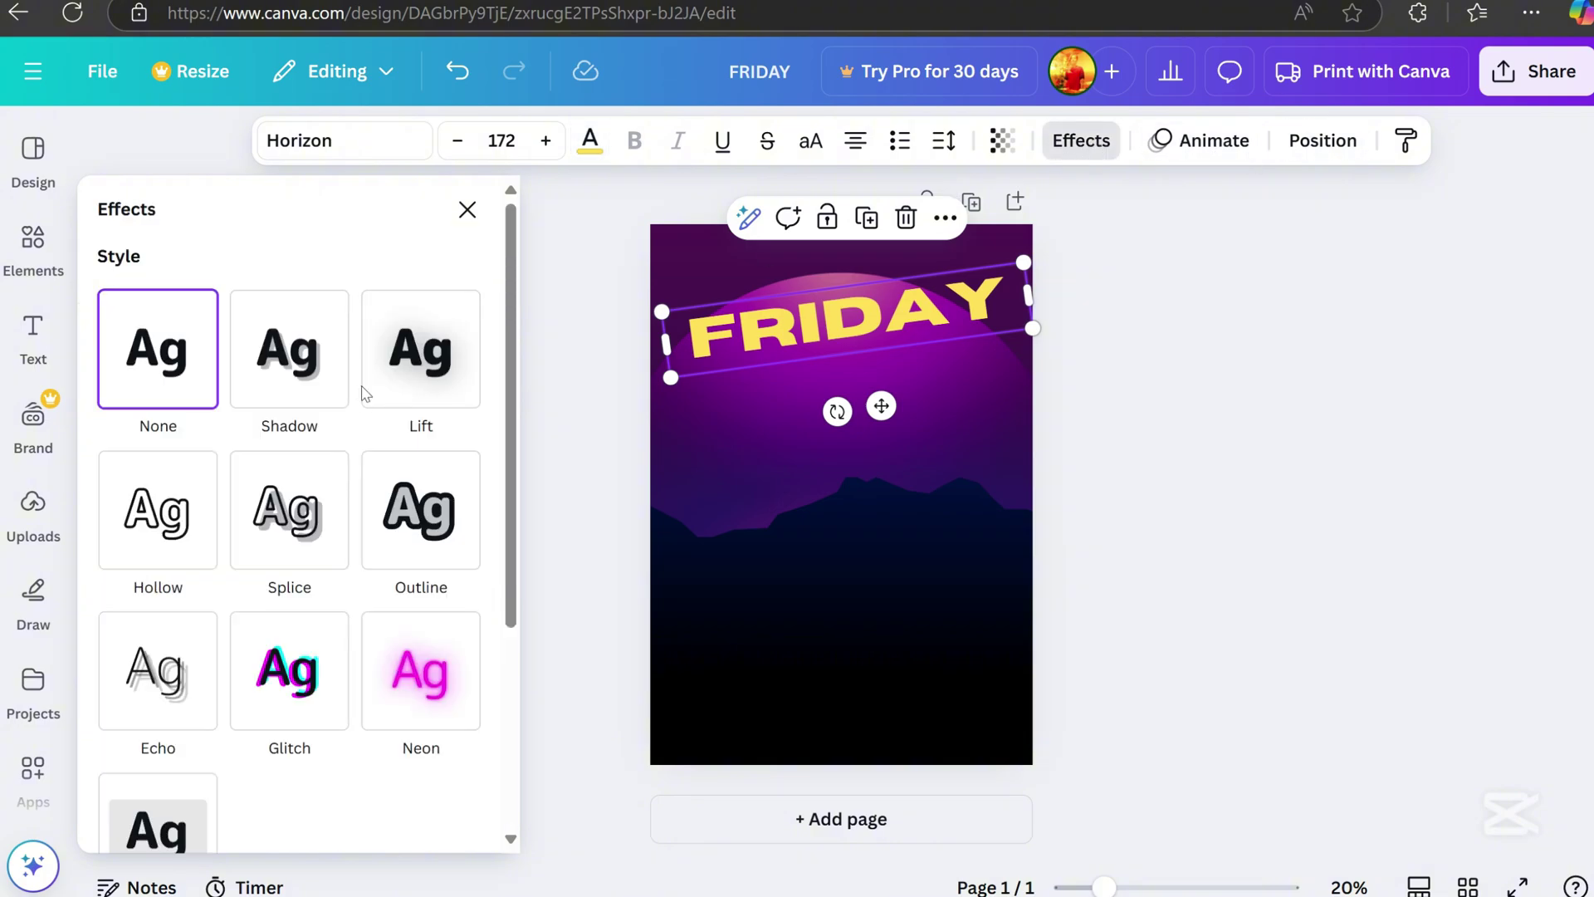
click(443, 691)
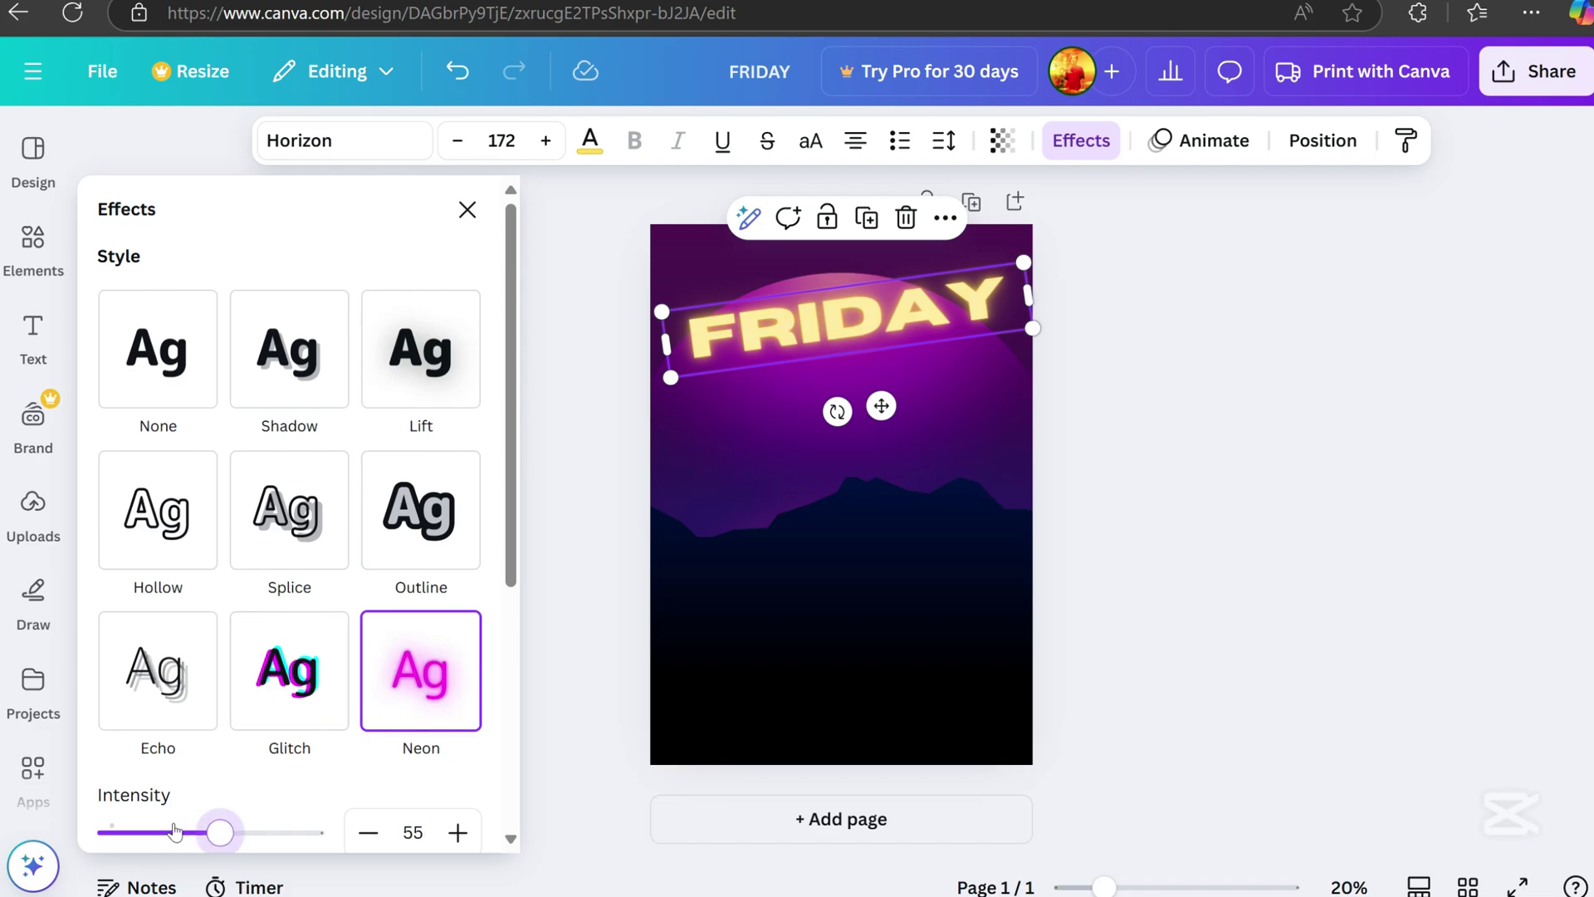
drag(174, 831, 254, 818)
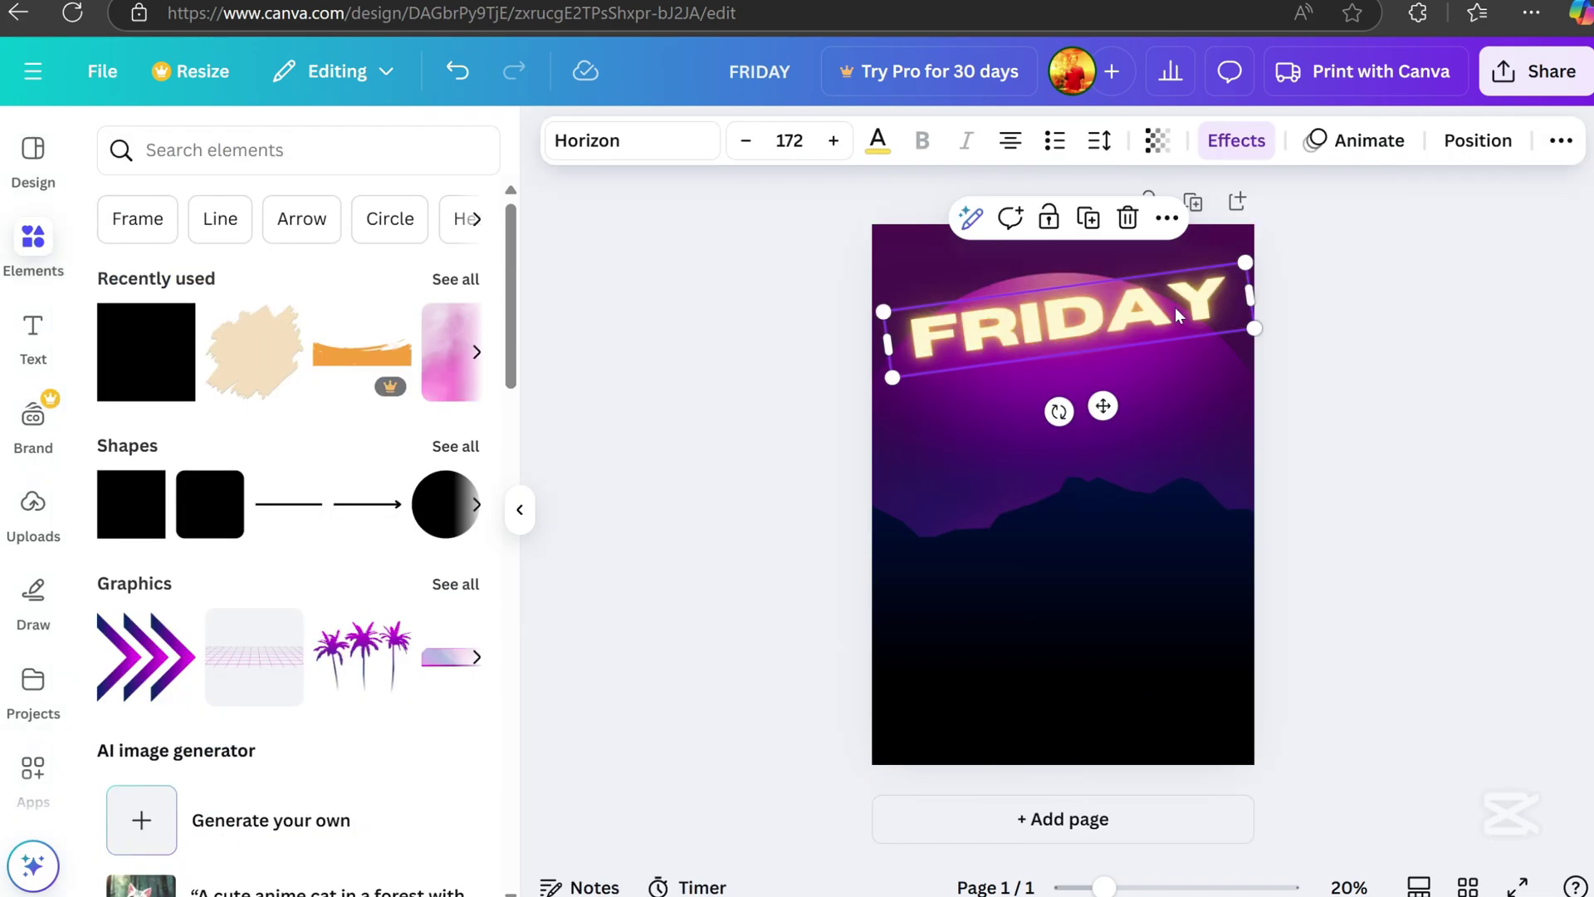
Duplicate the neon FRIDAY text and place the copy slightly below the original, overlapping it
right_click(1173, 308)
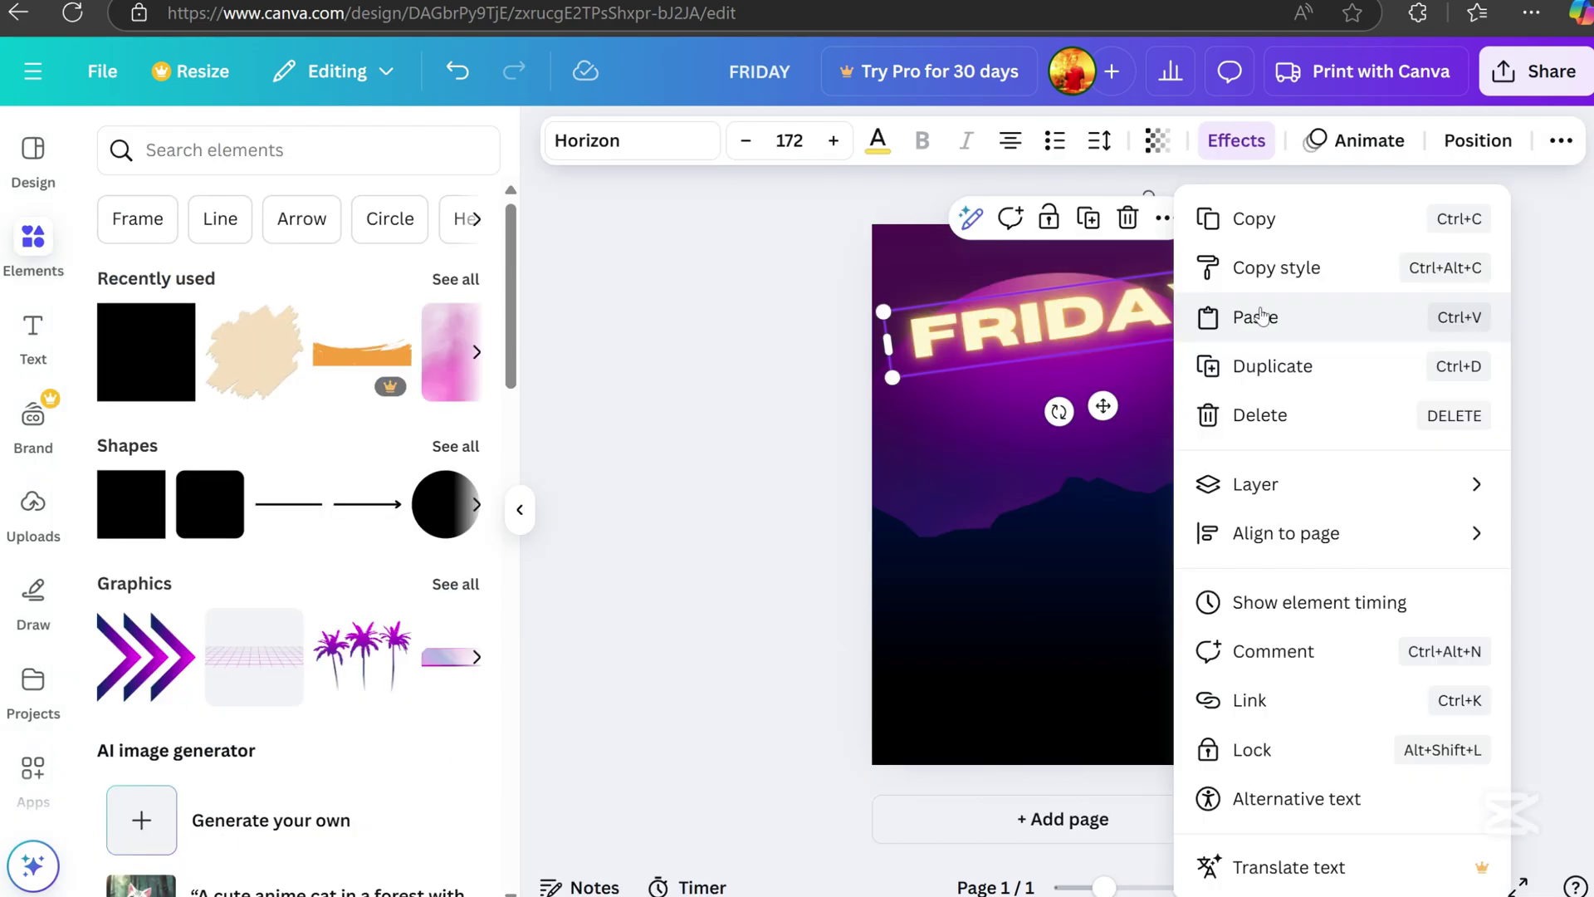
click(1268, 370)
drag(1167, 319, 1162, 333)
key(alt+1)
Give the duplicated FRIDAY text the Hollow effect with thickness 1 and set it as a slightly offset outline on the neon text
click(1236, 140)
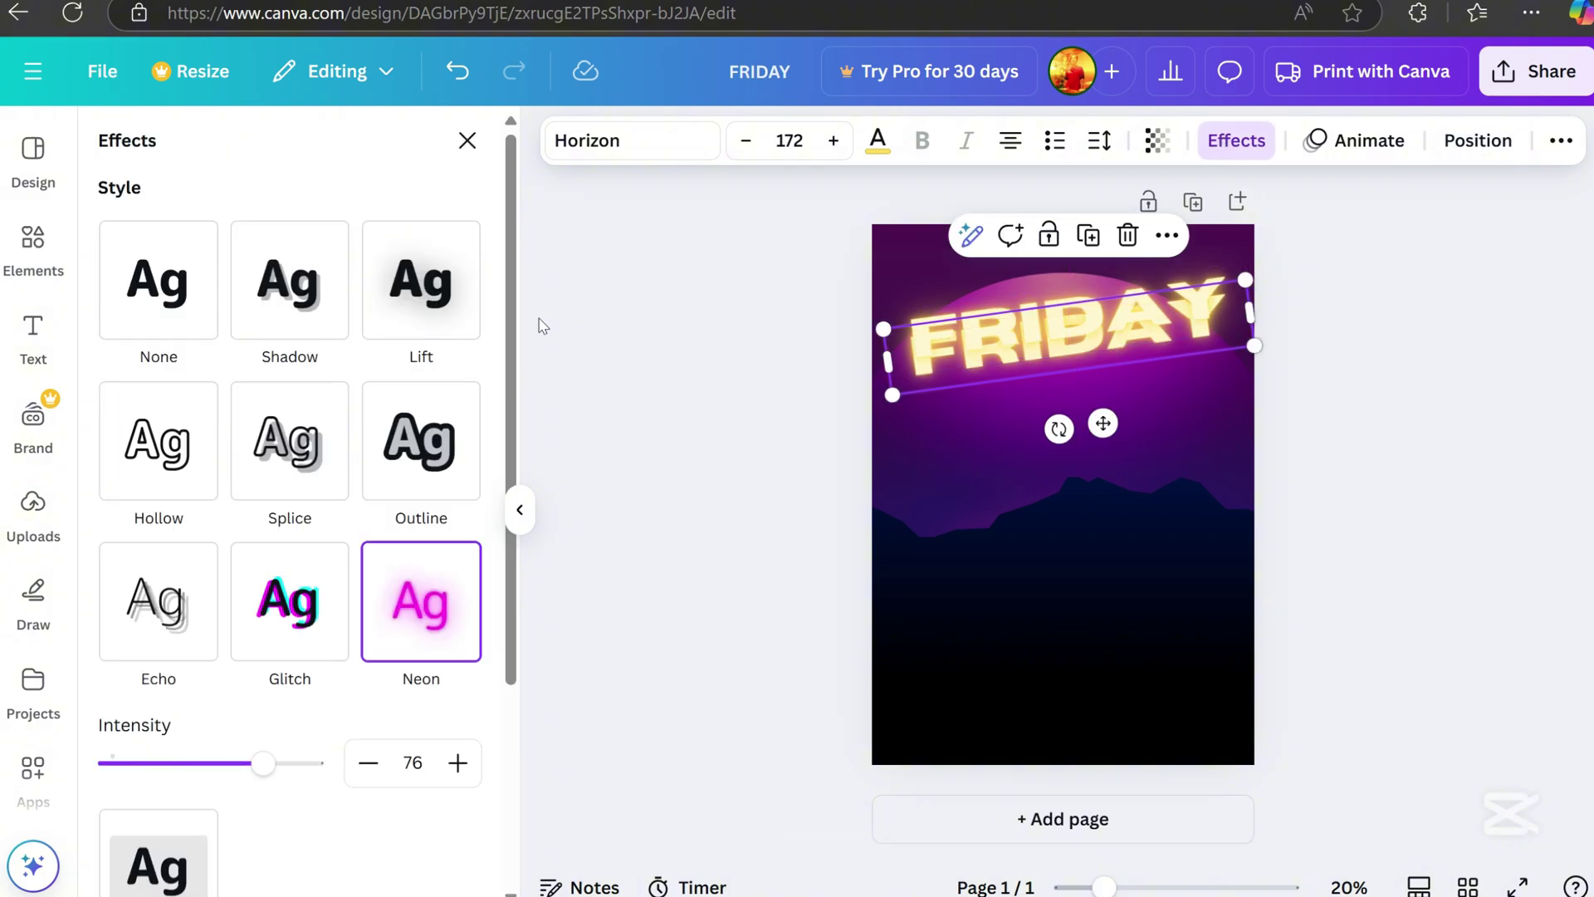
click(181, 479)
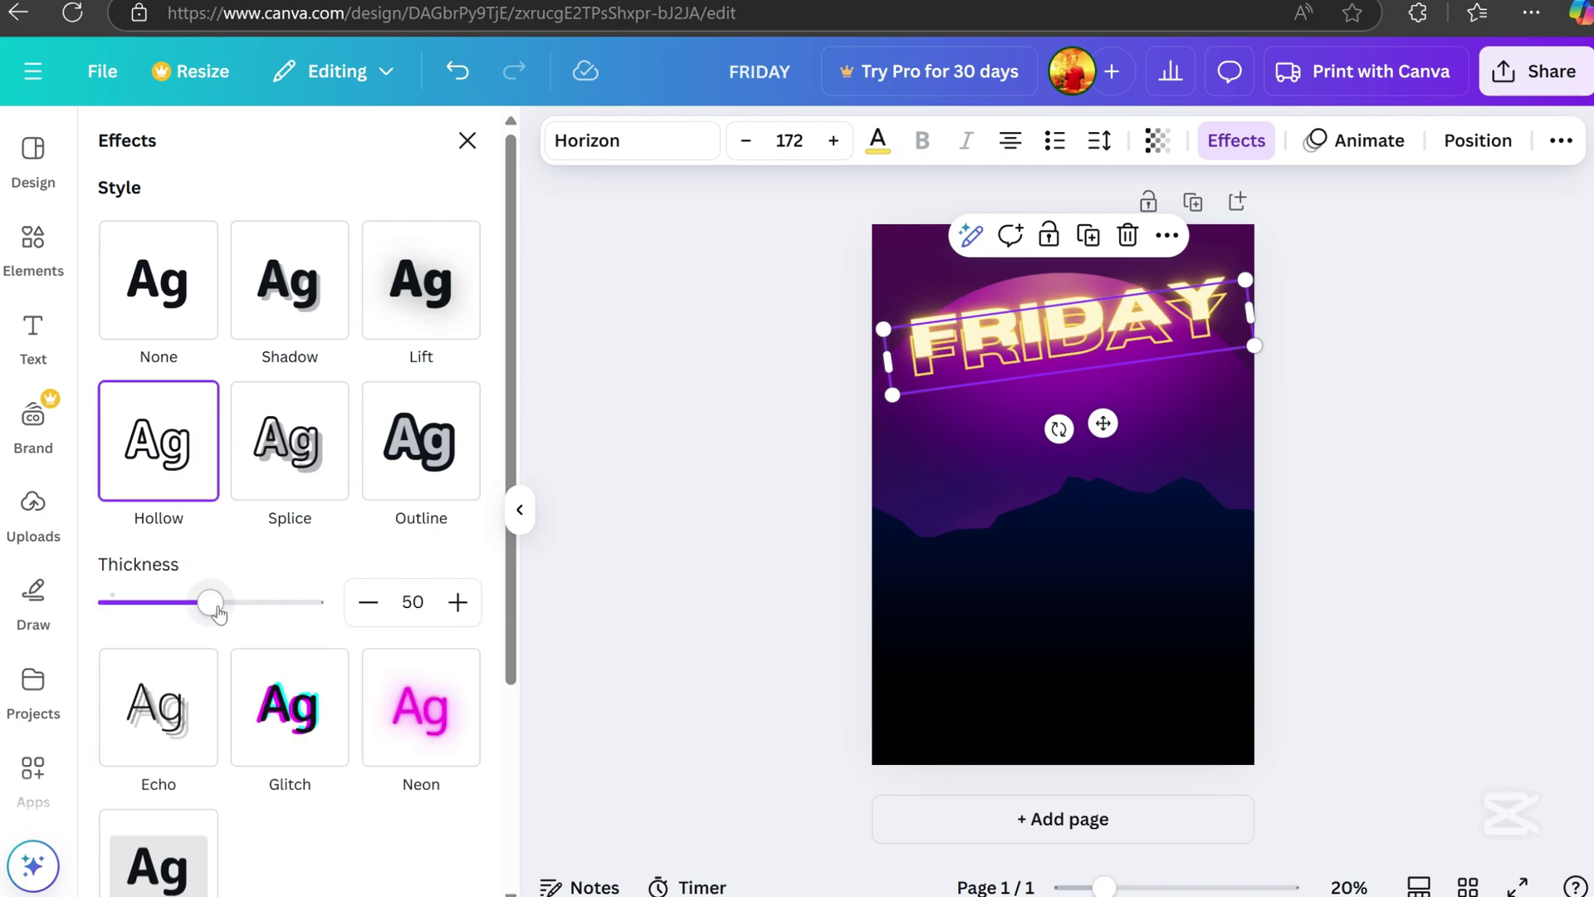
drag(214, 606, 110, 603)
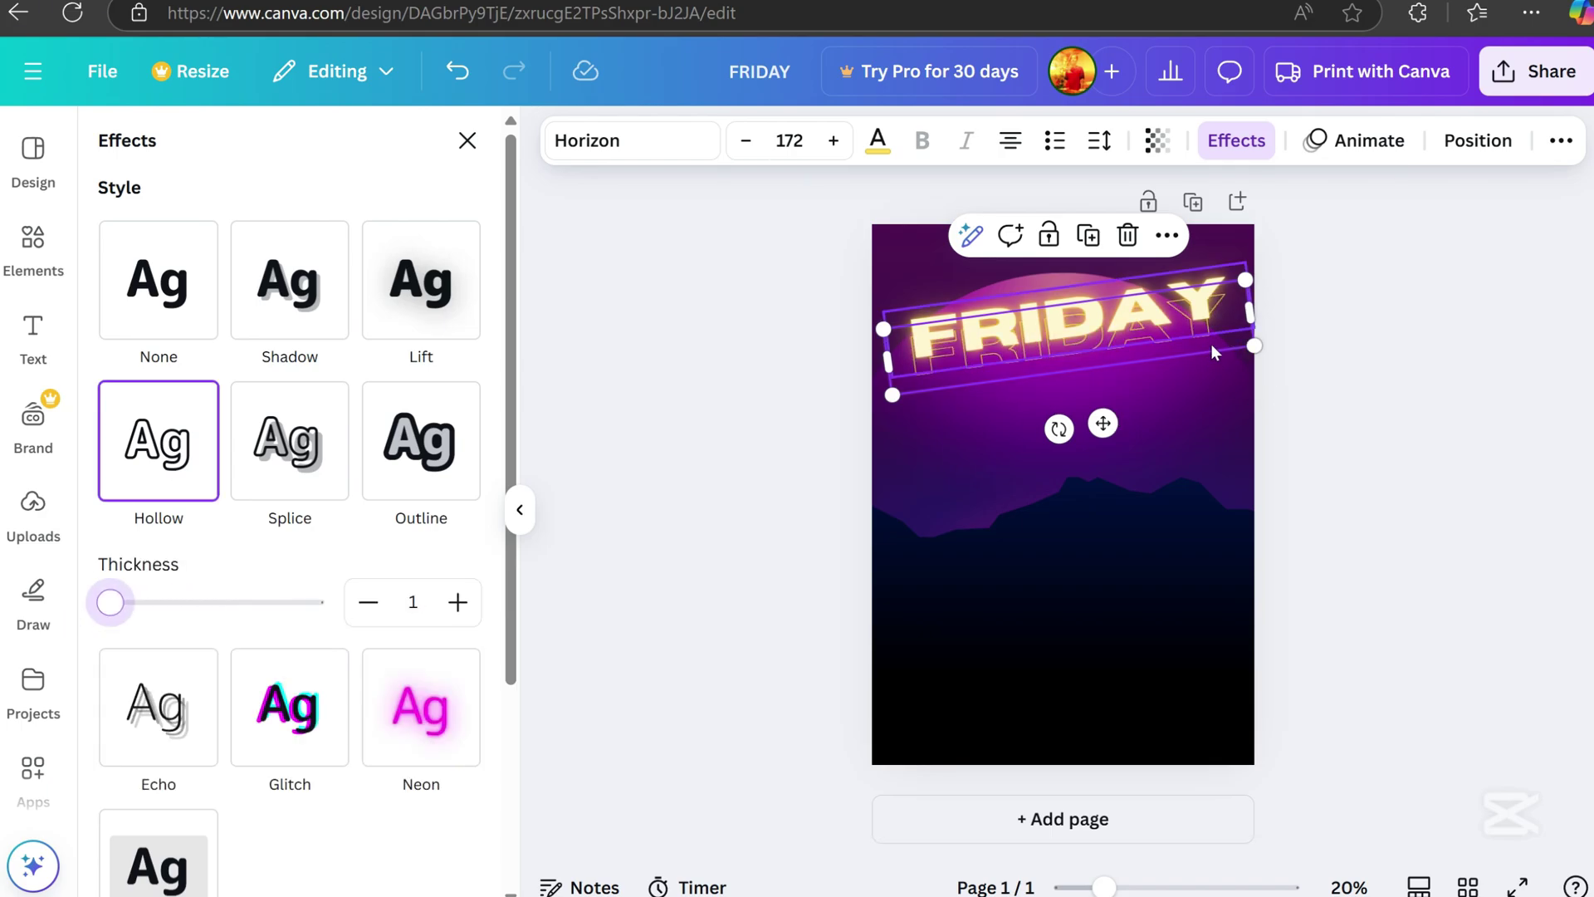
drag(1213, 352, 1220, 331)
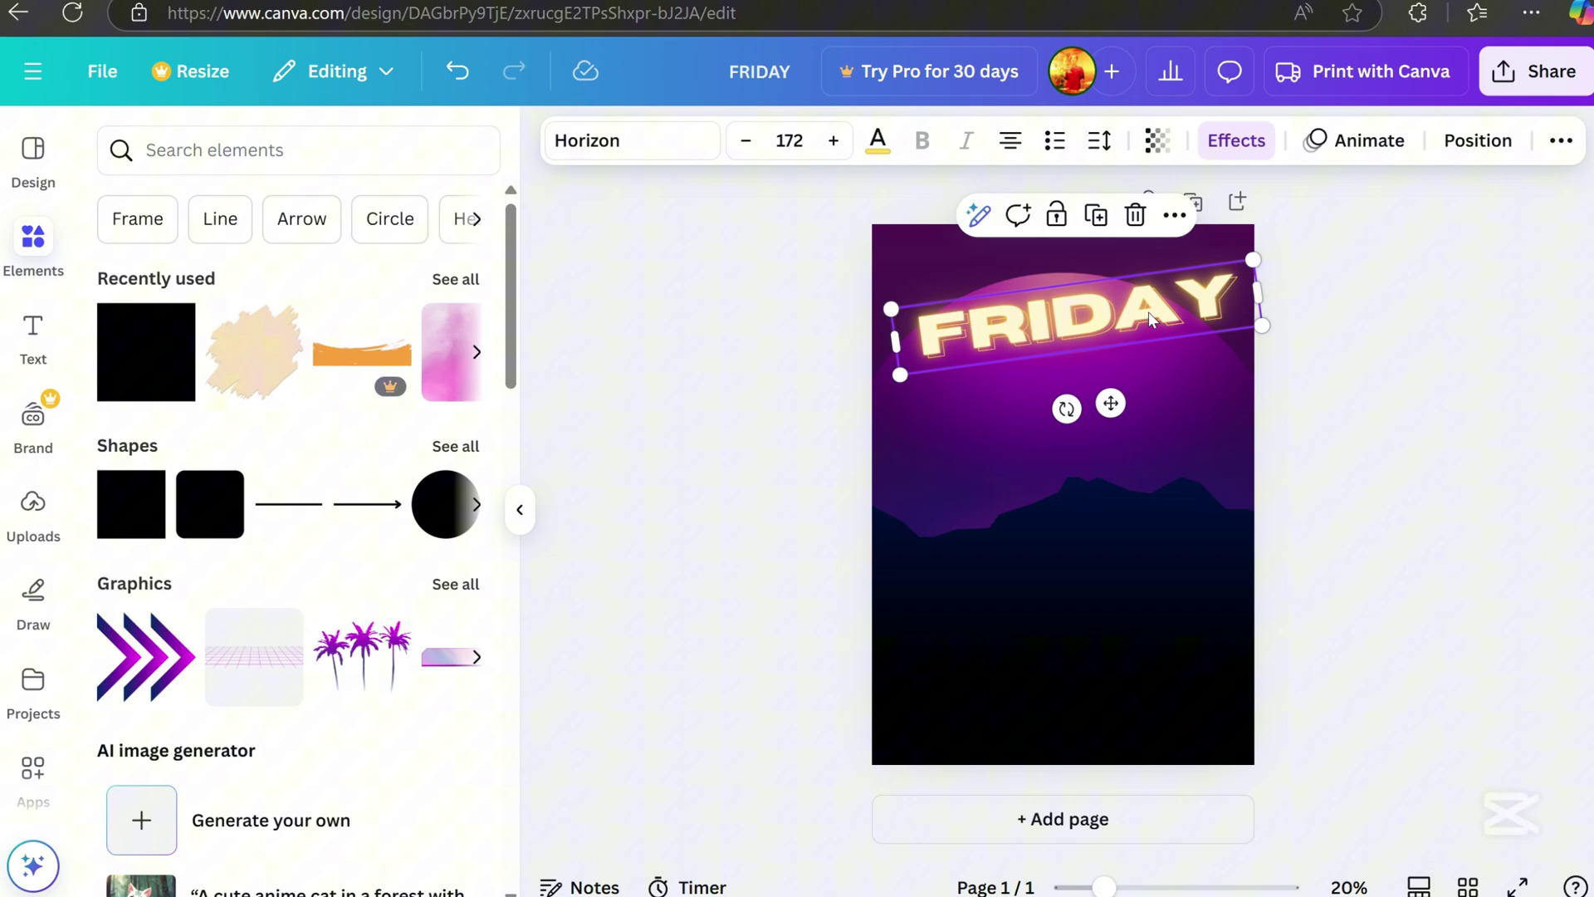
Select both the neon and hollow FRIDAY layers and group them
click(1433, 145)
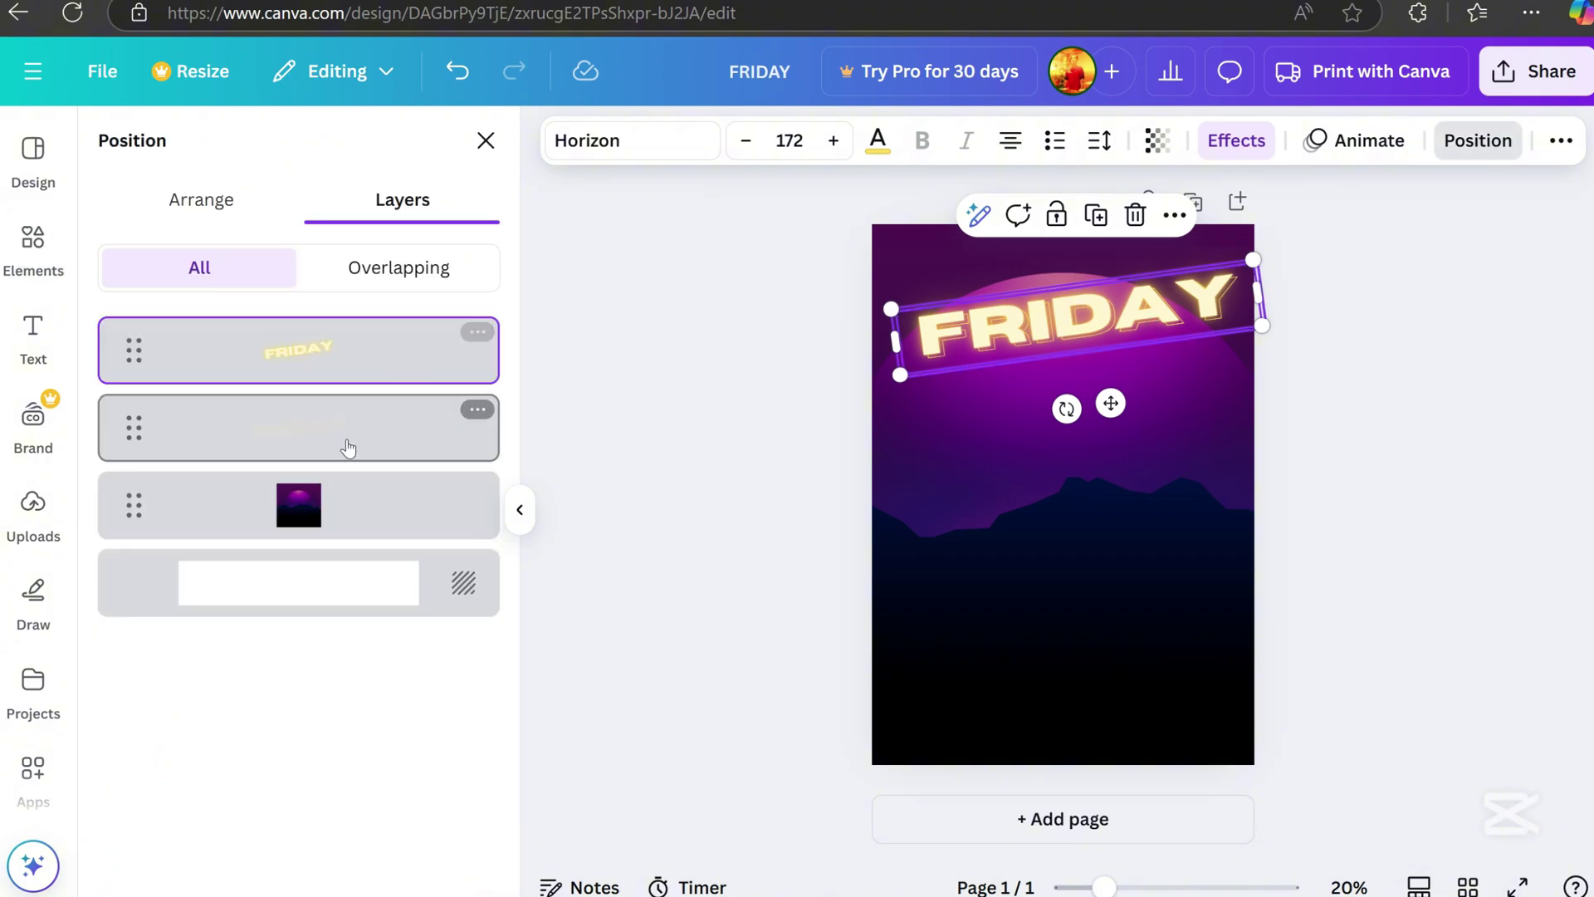
shift+click(348, 446)
right_click(348, 447)
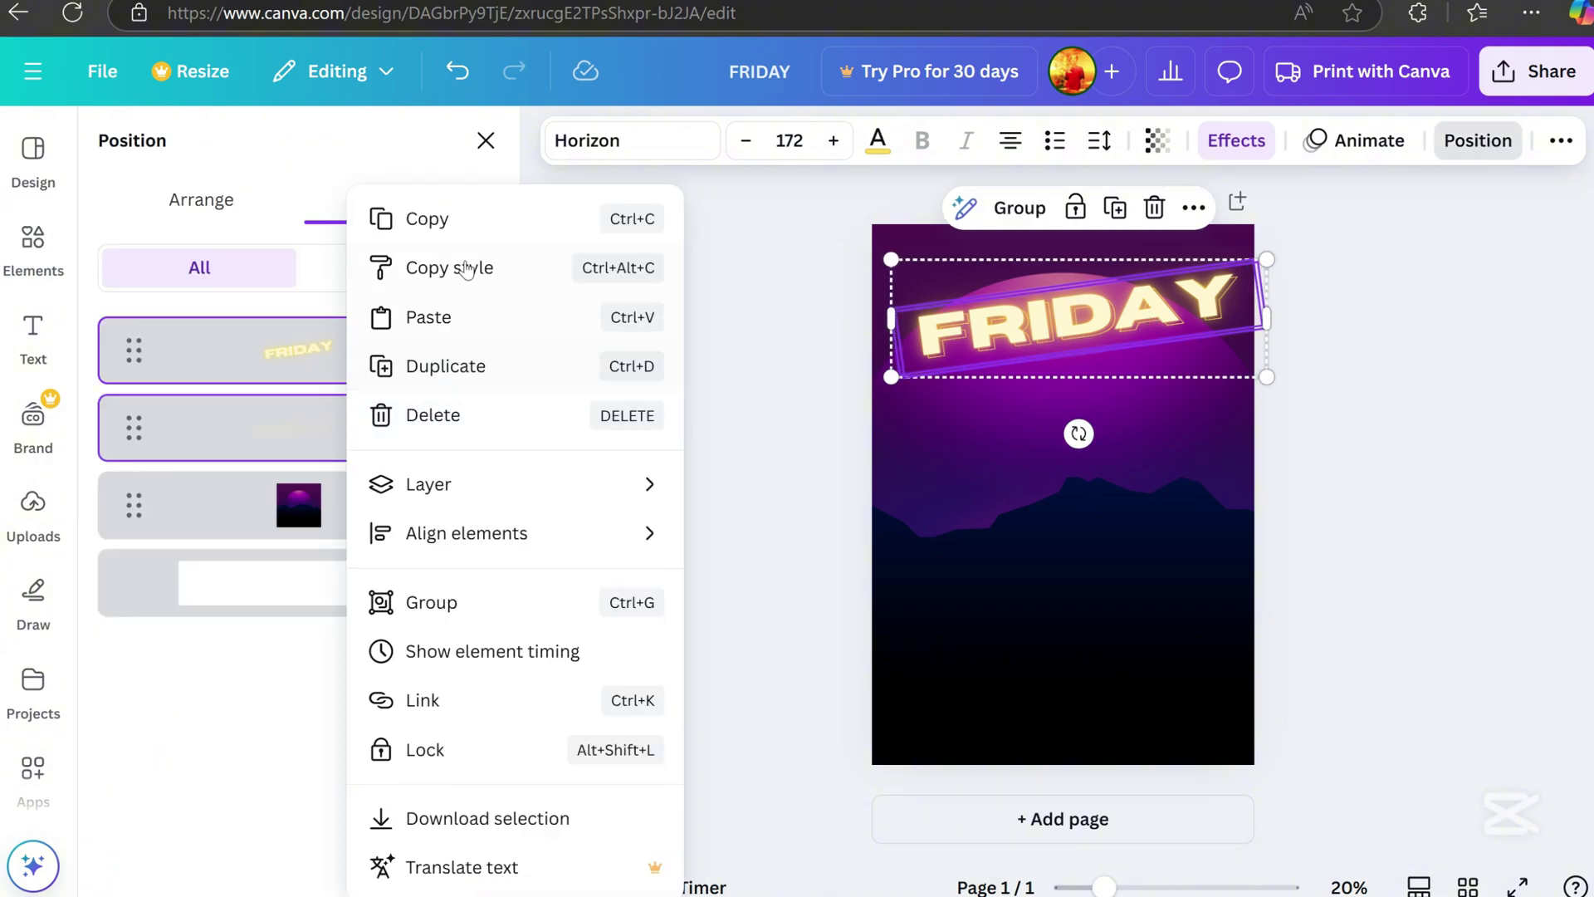
click(467, 619)
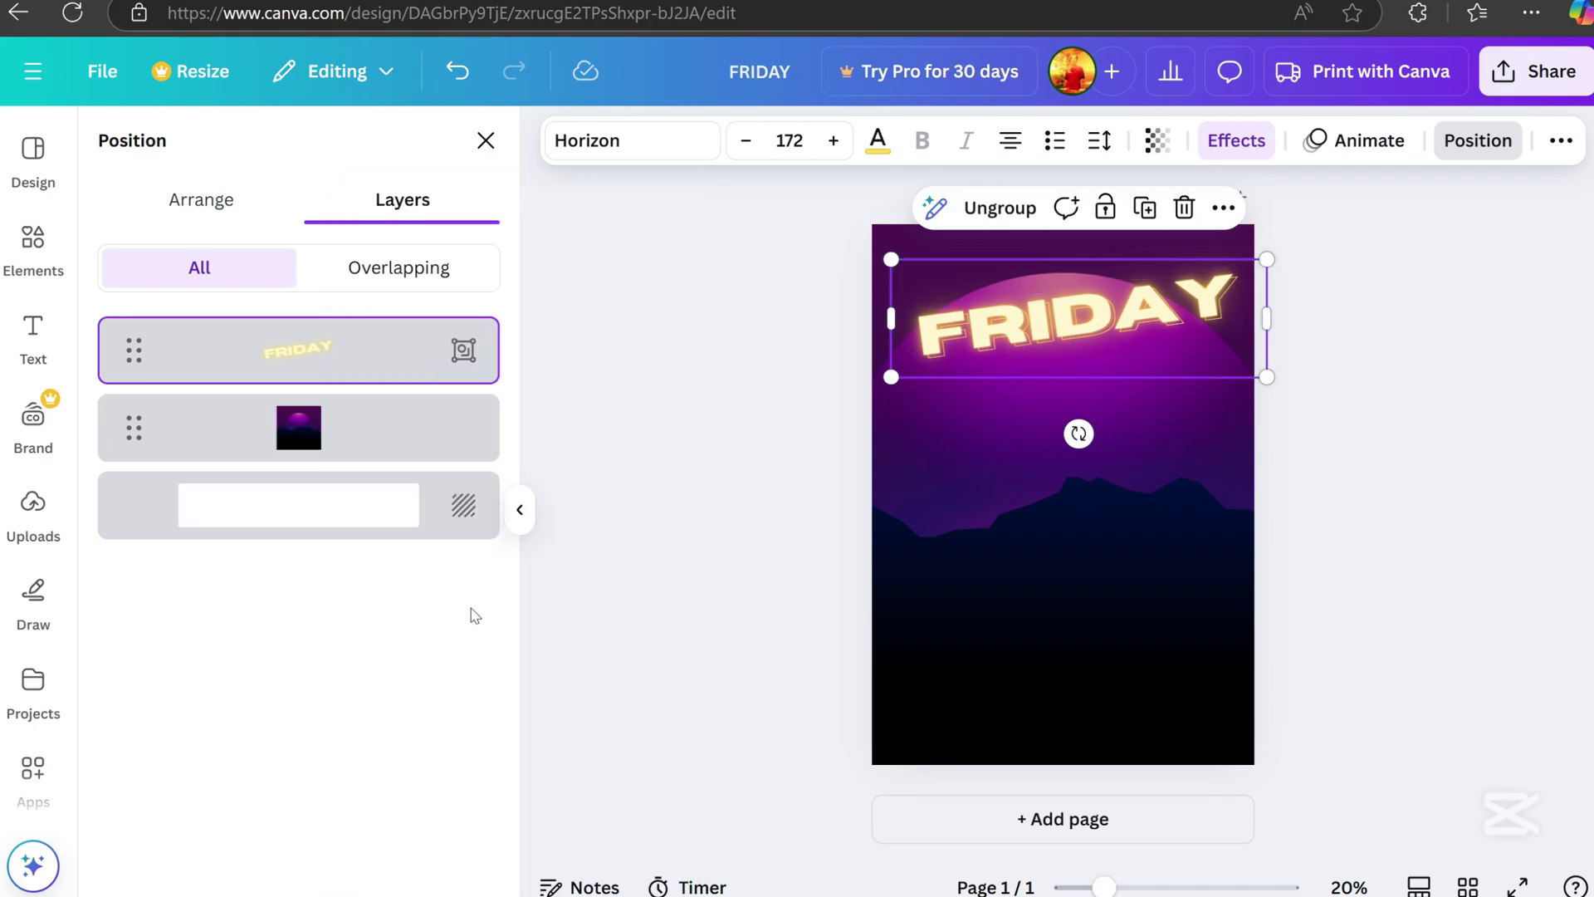
Duplicate the FRIDAY group and place the copy directly below the first one
right_click(1133, 324)
click(1234, 370)
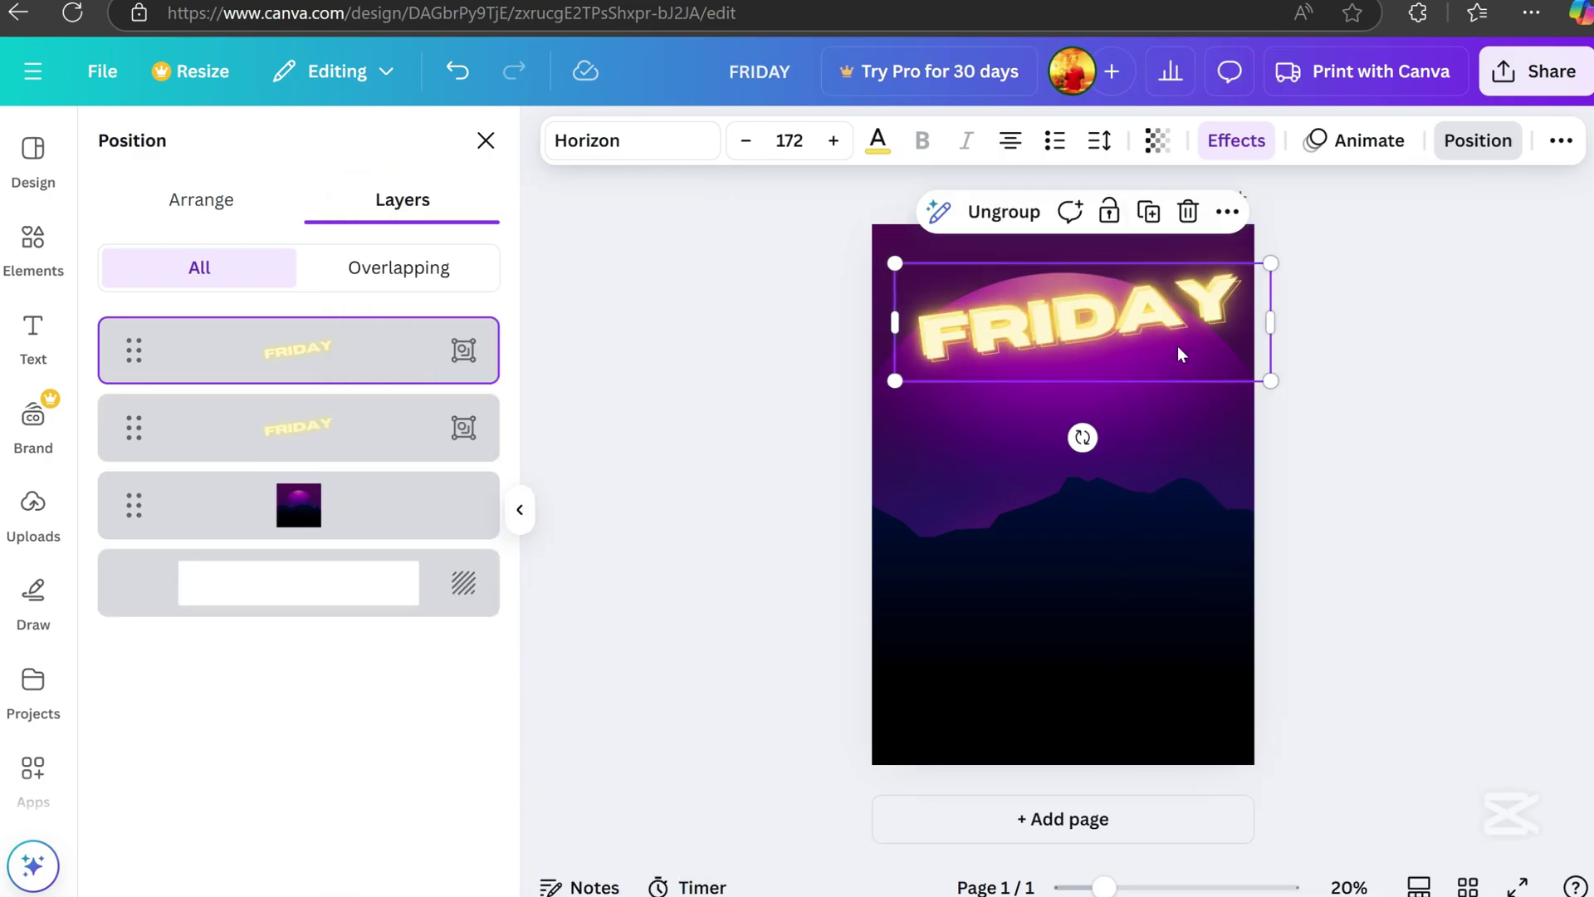
drag(1121, 301, 1122, 349)
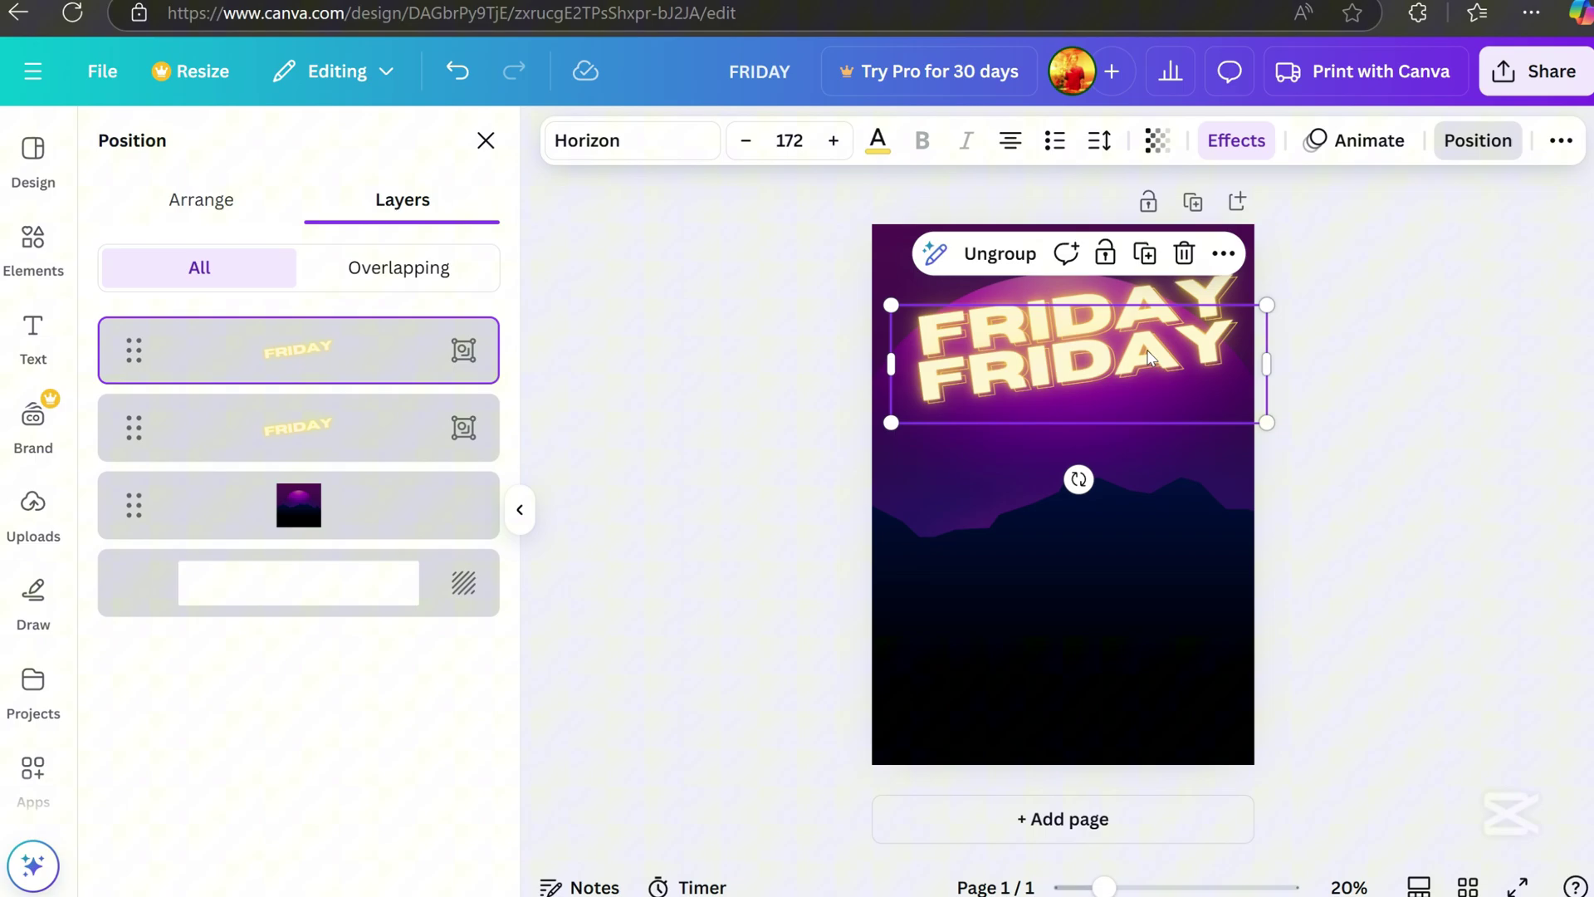
scroll(1149, 357, up, 3)
double_click(1125, 470)
click(1491, 259)
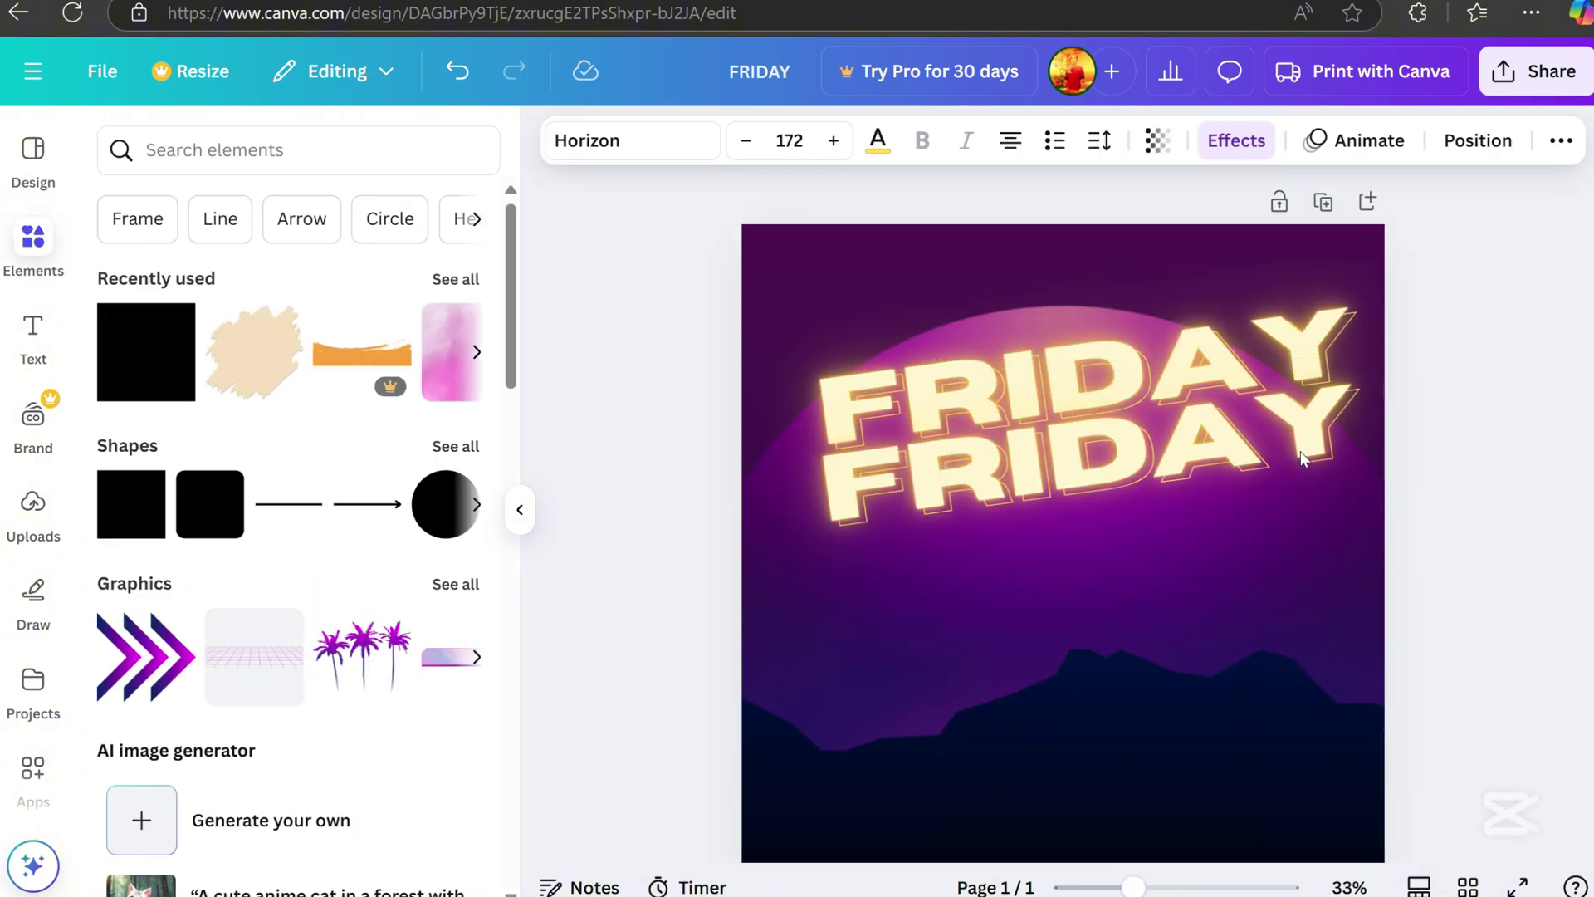
Make a third copy of the FRIDAY group and stack it below the second, shifted slightly to the right
drag(1291, 452, 1221, 513)
key(ctrl+d)
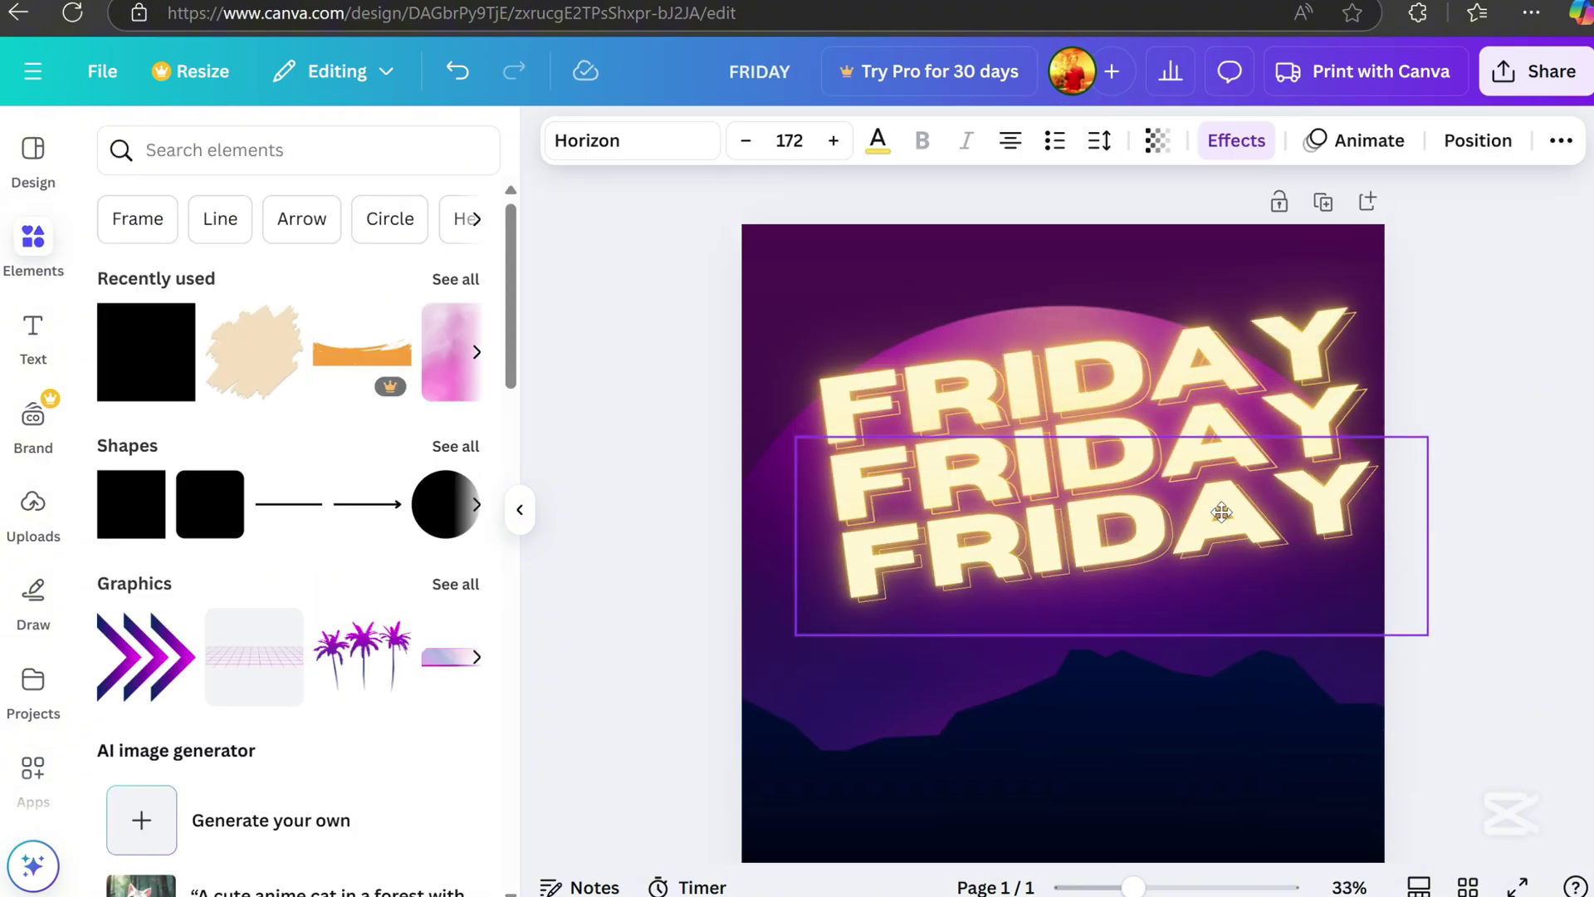
key(Escape)
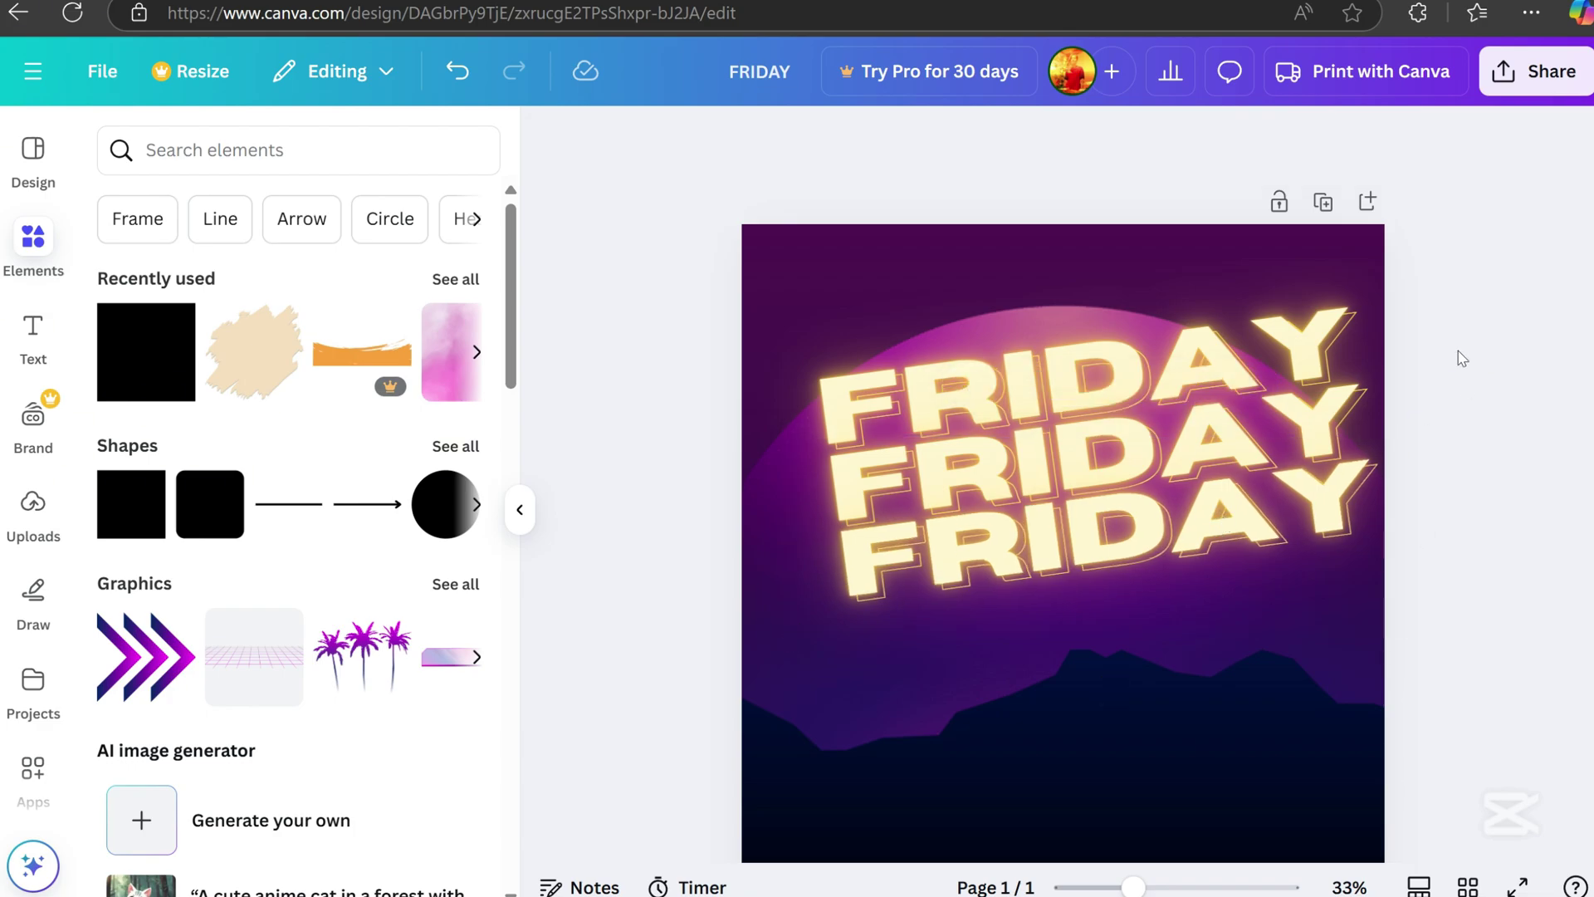
Select all three FRIDAY groups and center them together horizontally on the poster
ctrl+scroll(1310, 490, down, 3)
drag(1310, 490, 1120, 328)
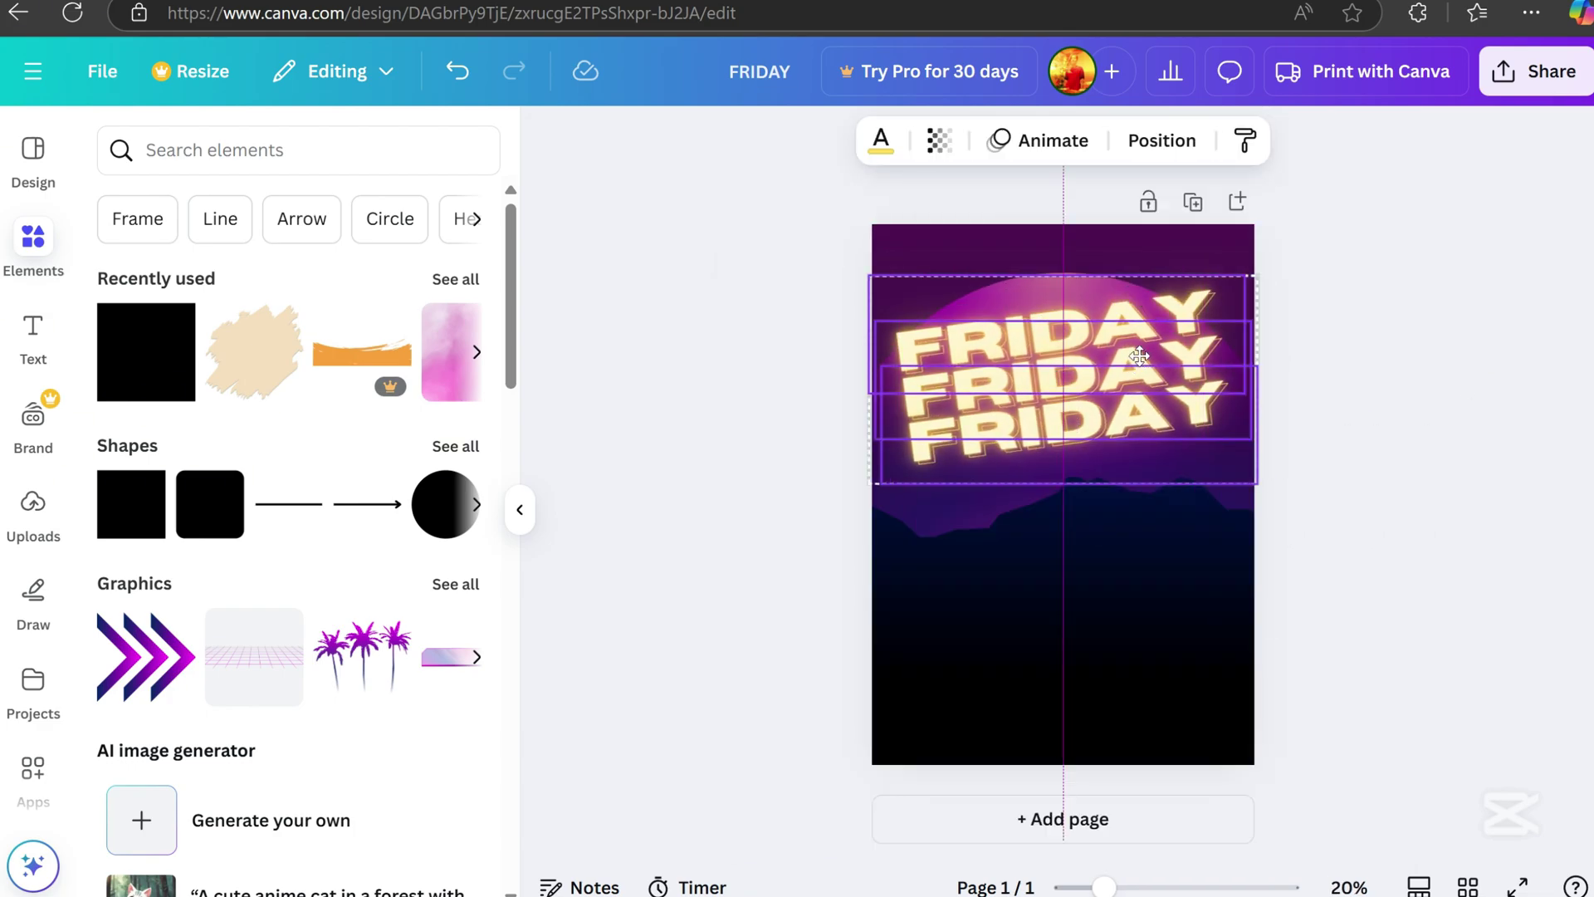
key(Escape)
Add the uploaded cutout photo of the singer in black, enlarge it, and center it on the poster over the FRIDAY text area
click(31, 510)
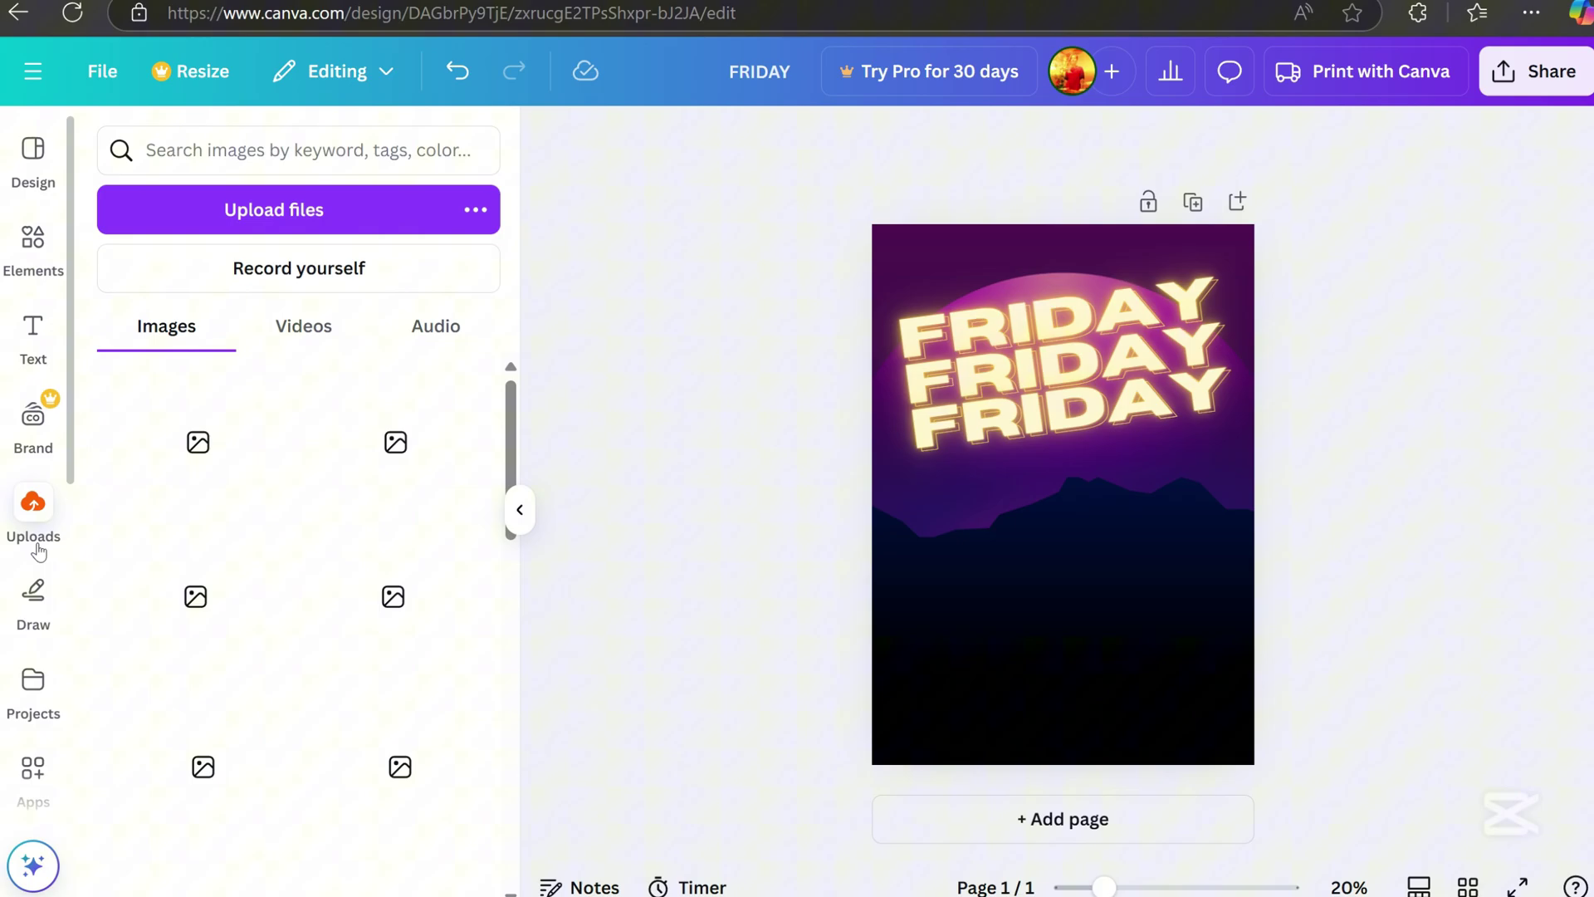
click(362, 465)
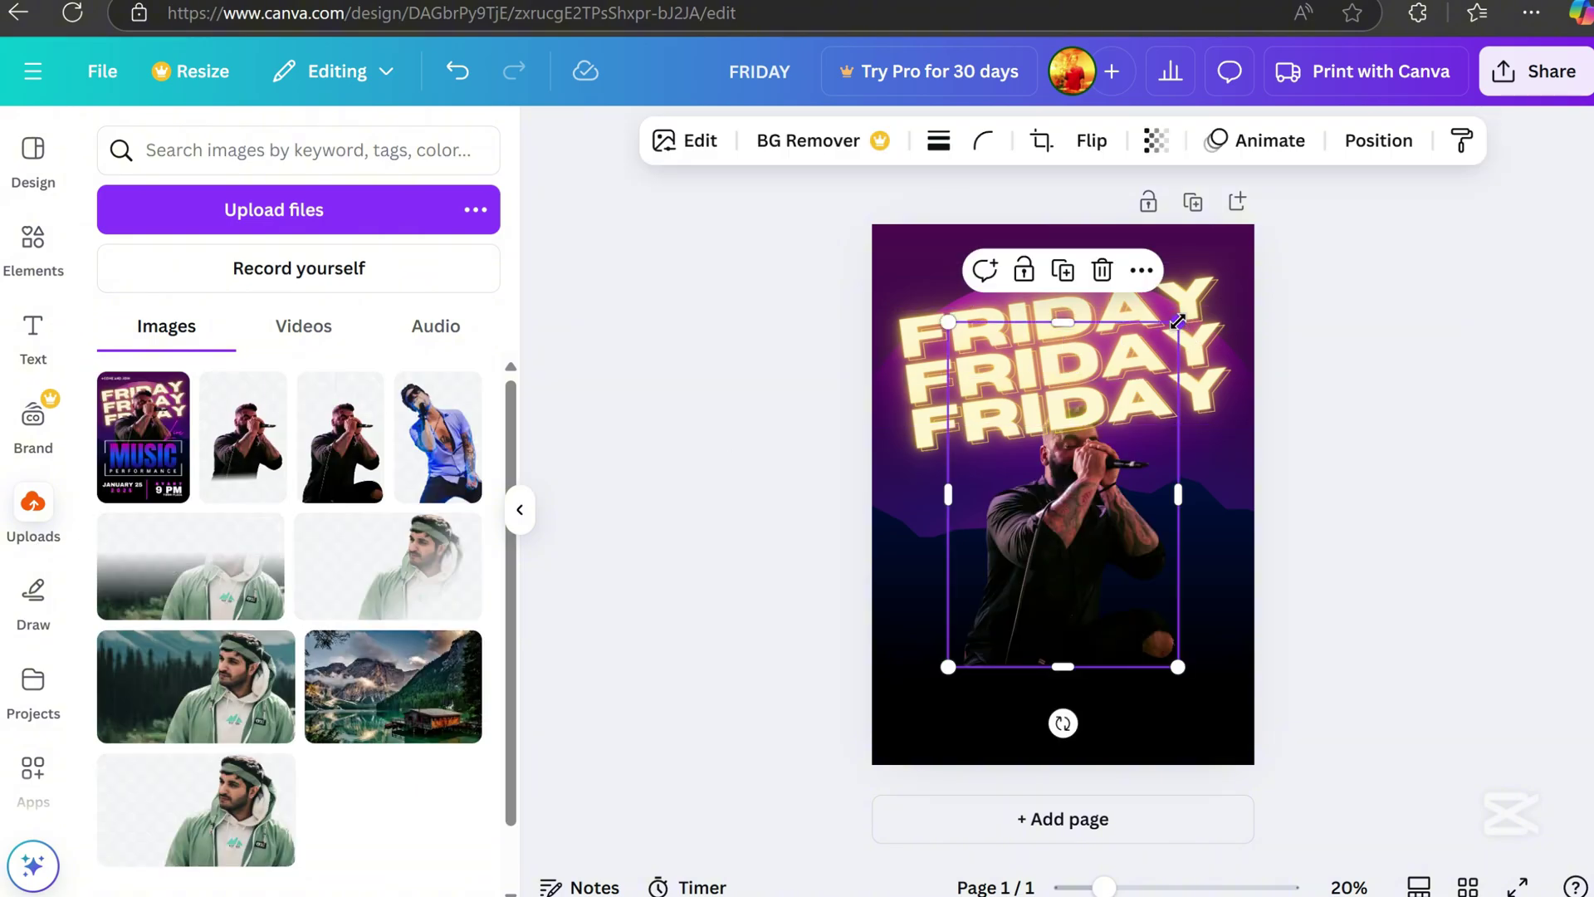
drag(1177, 320, 1309, 285)
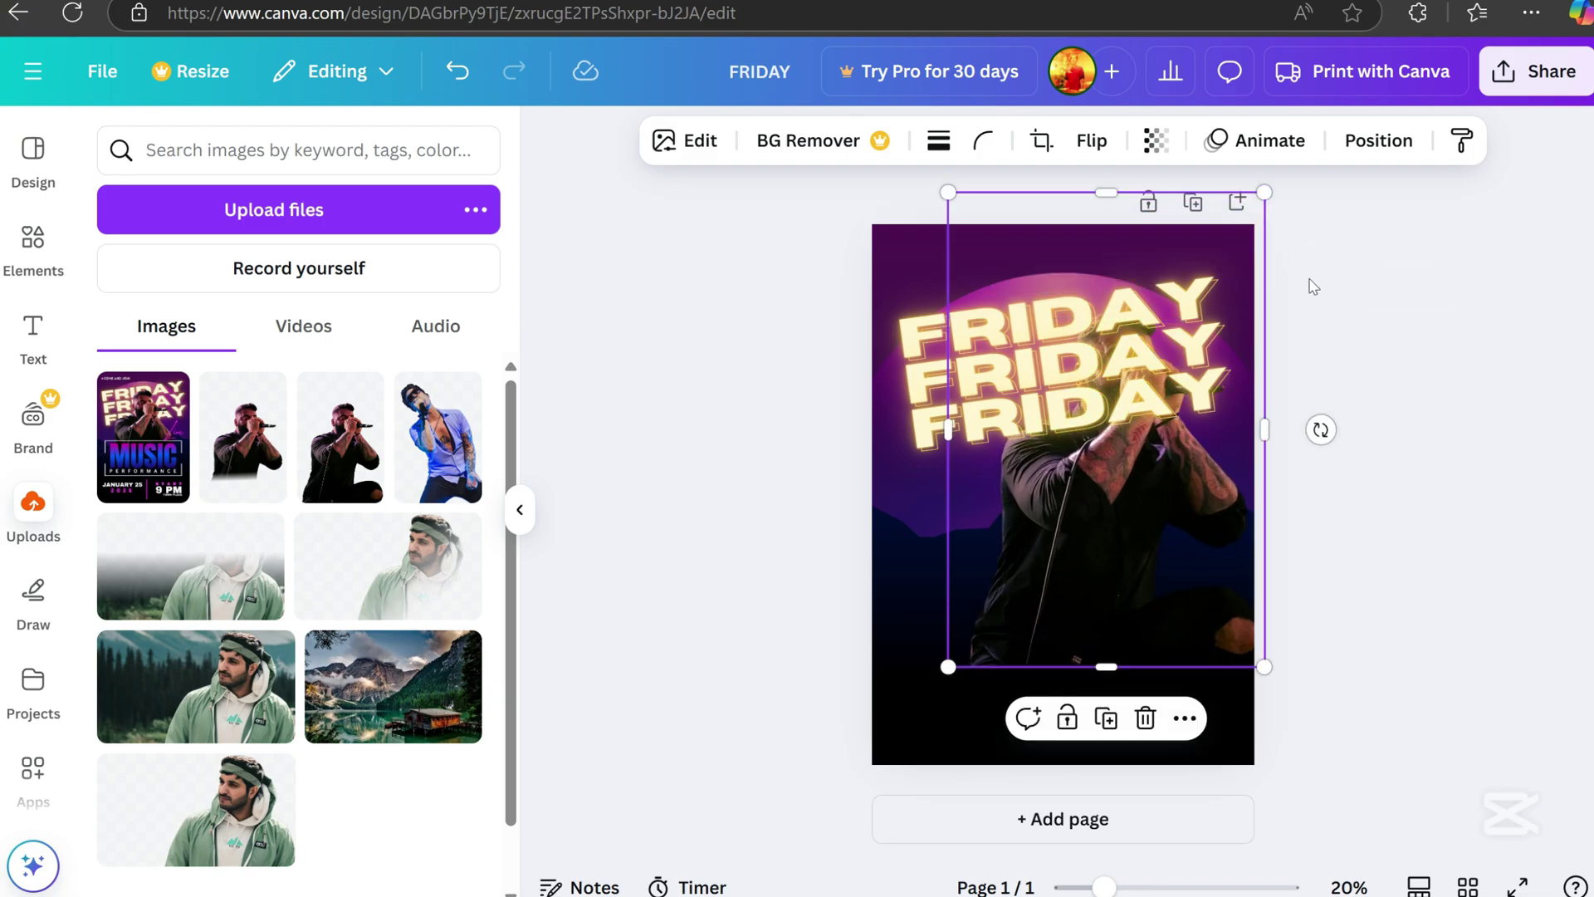
click(1451, 412)
click(1086, 556)
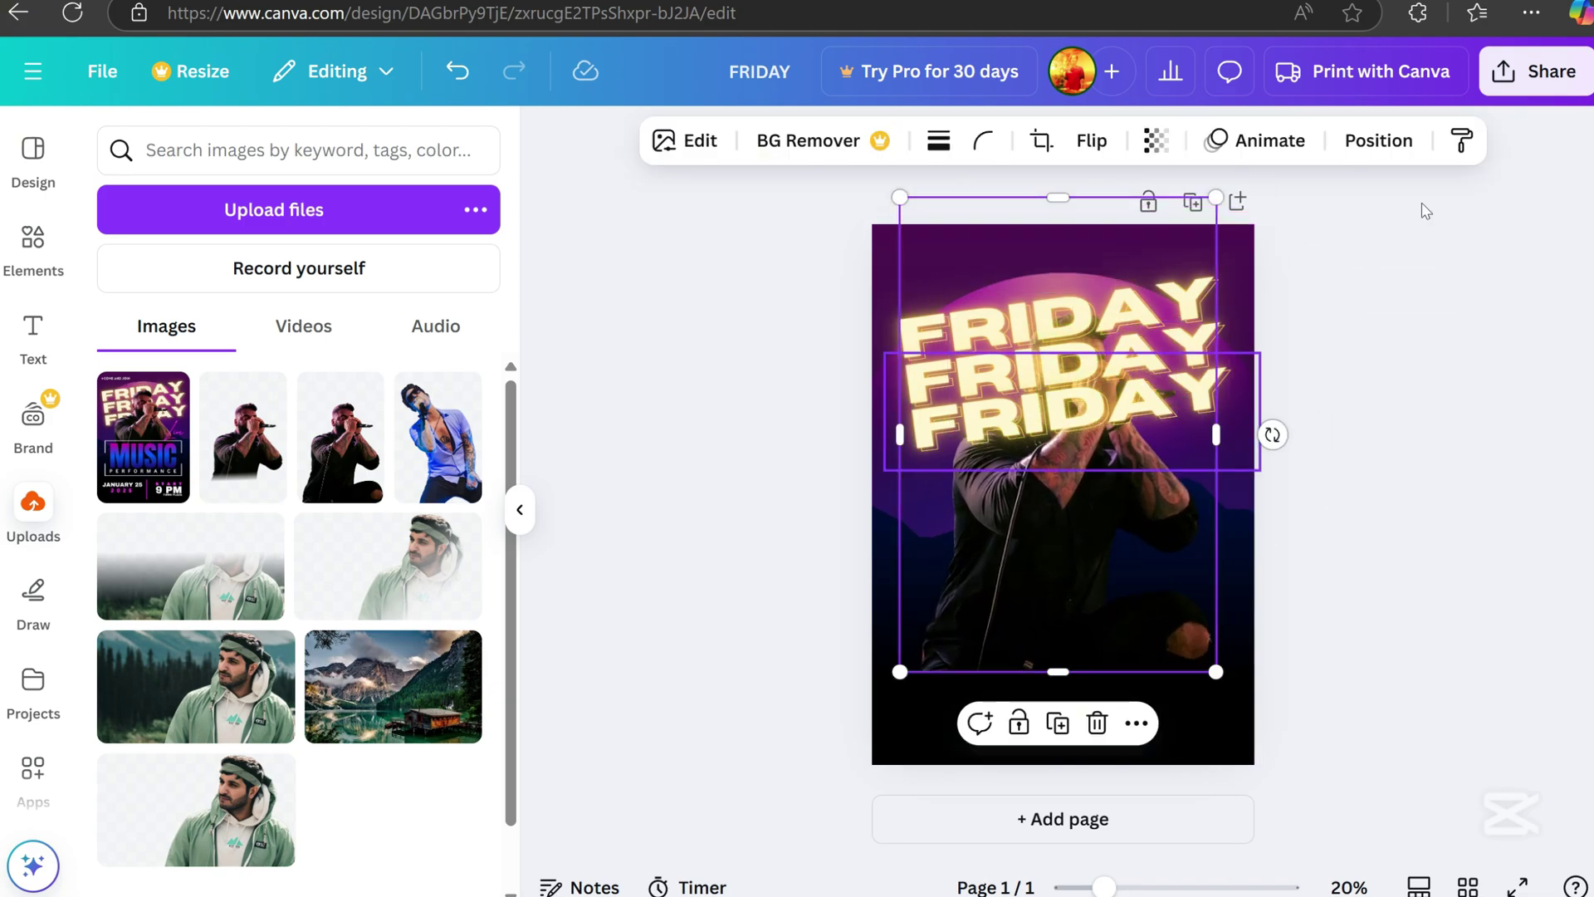
Bring the singer photo in front of all three FRIDAY groups and shift it slightly up on the poster
click(1387, 141)
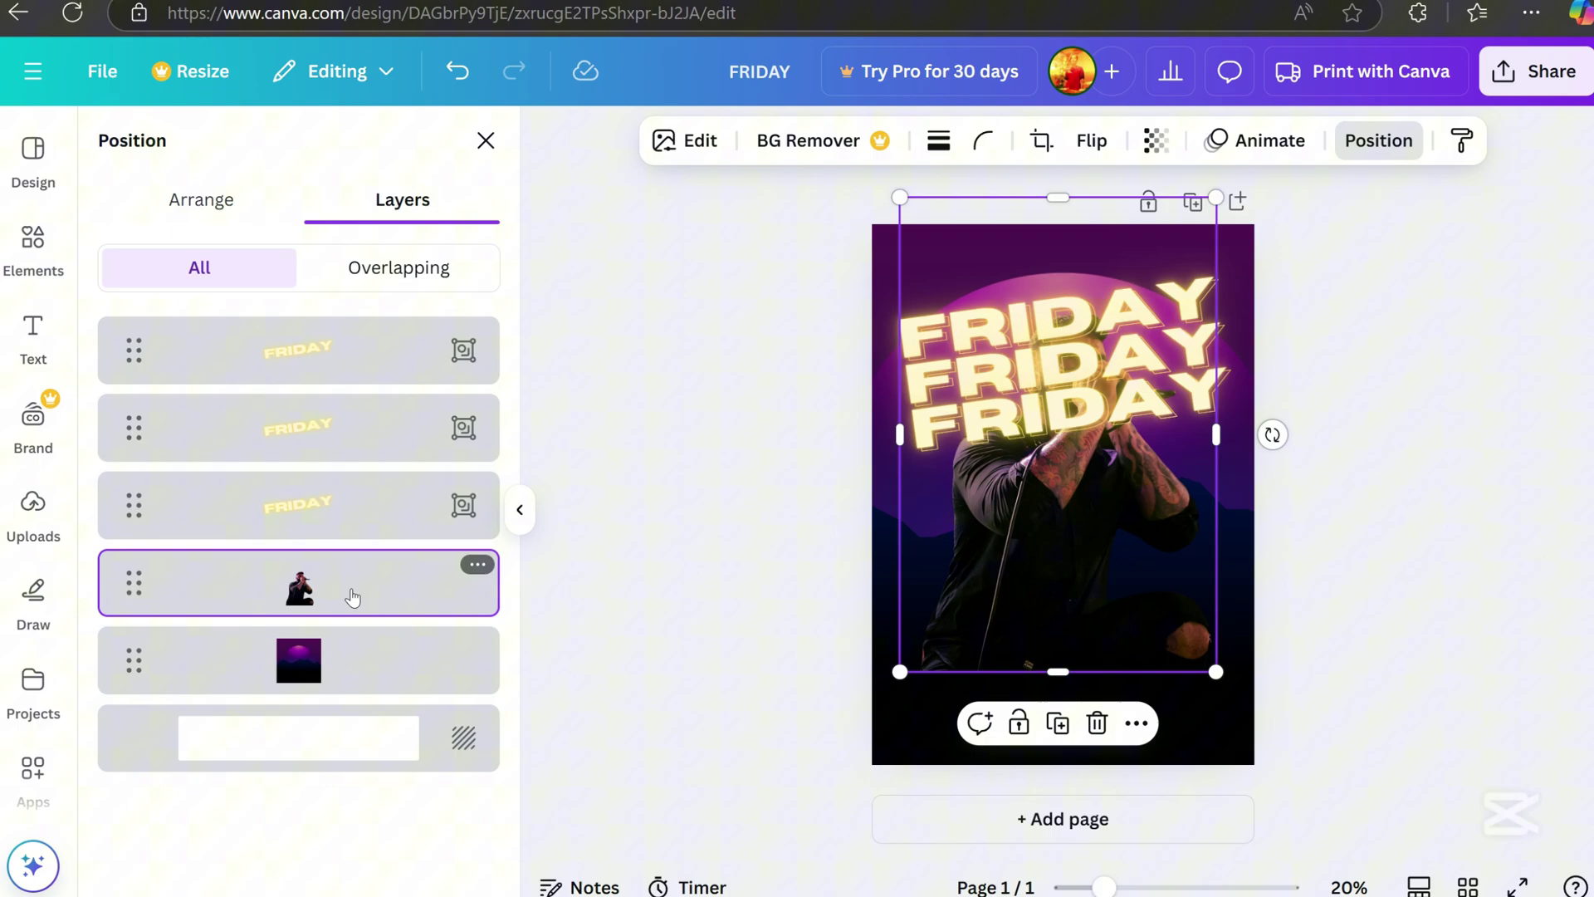
drag(352, 597, 359, 340)
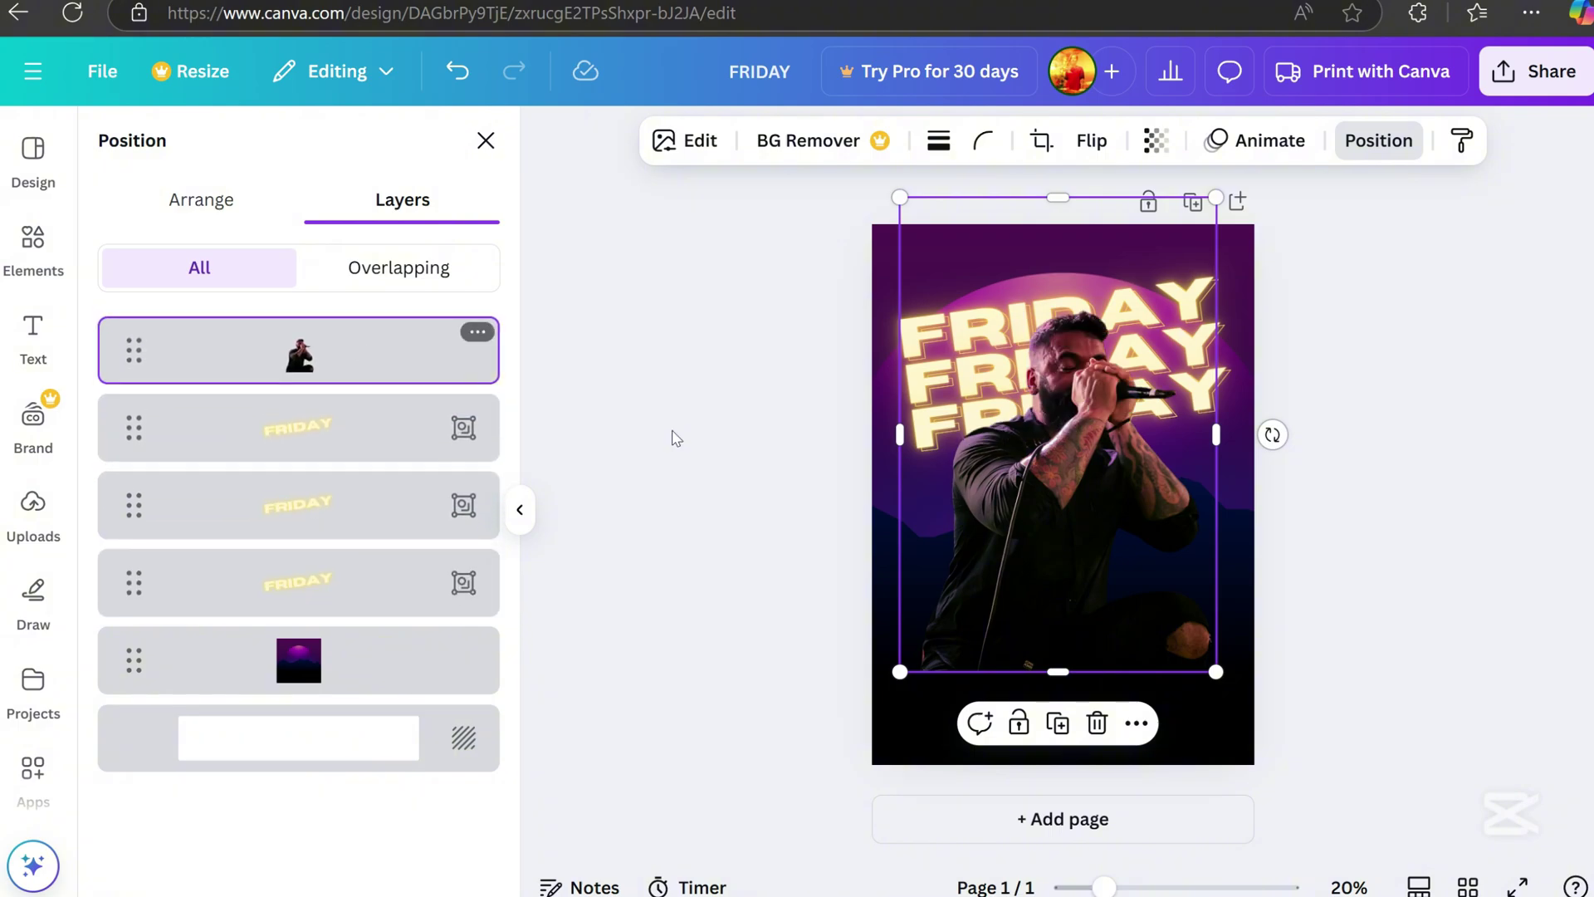
drag(1009, 581, 1015, 558)
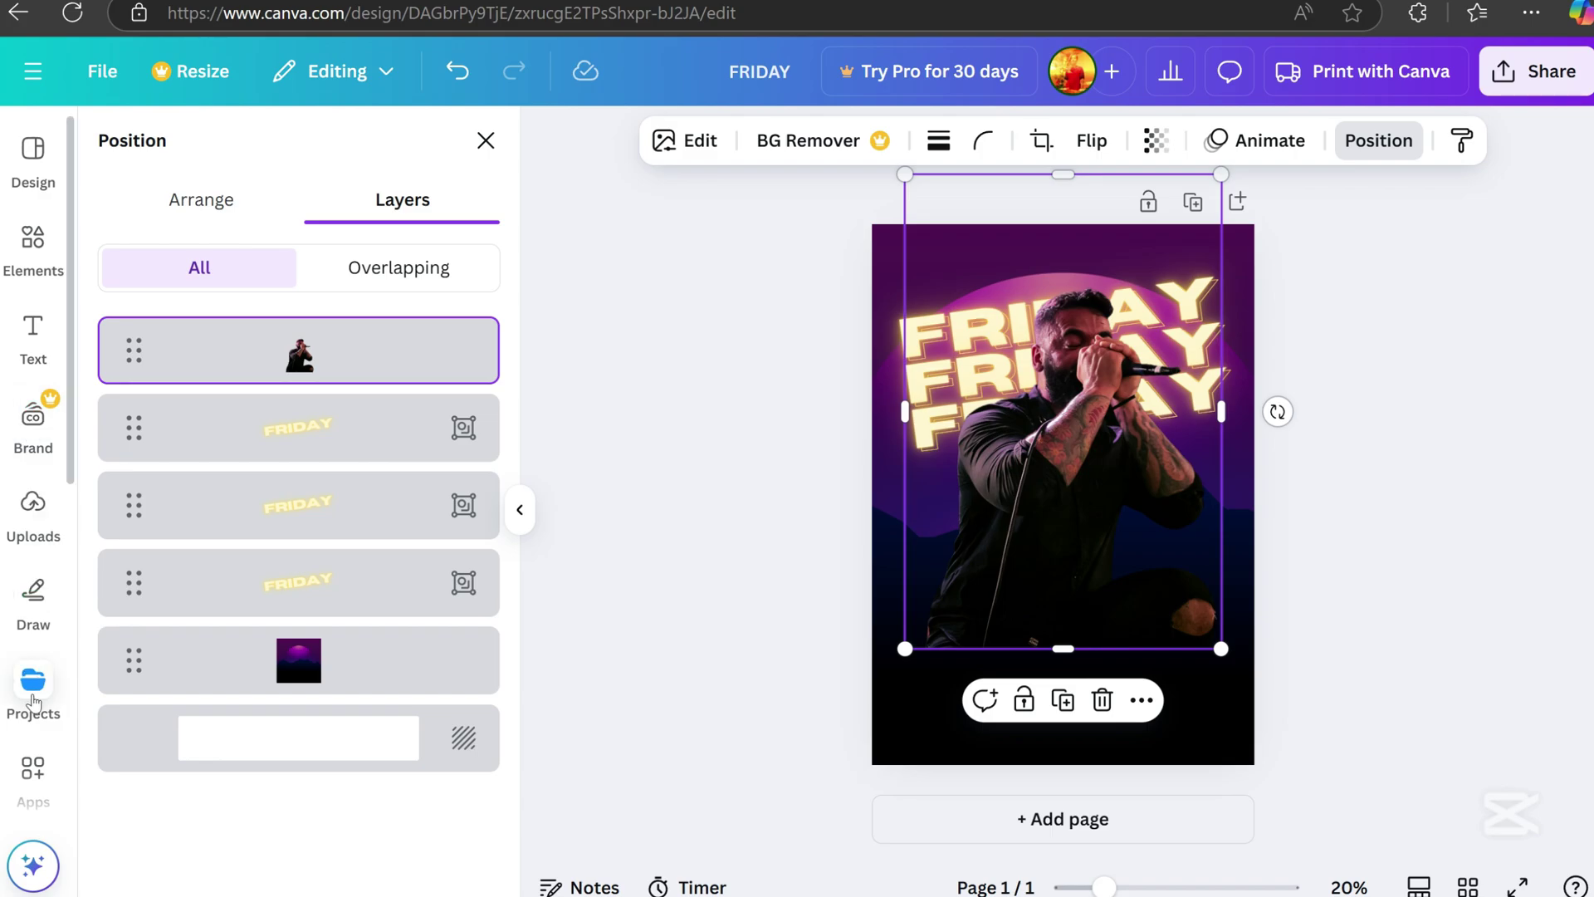
Search the Canva apps for Image Blender and open it with the singer photo selected
scroll(26, 528, down, 3)
click(28, 521)
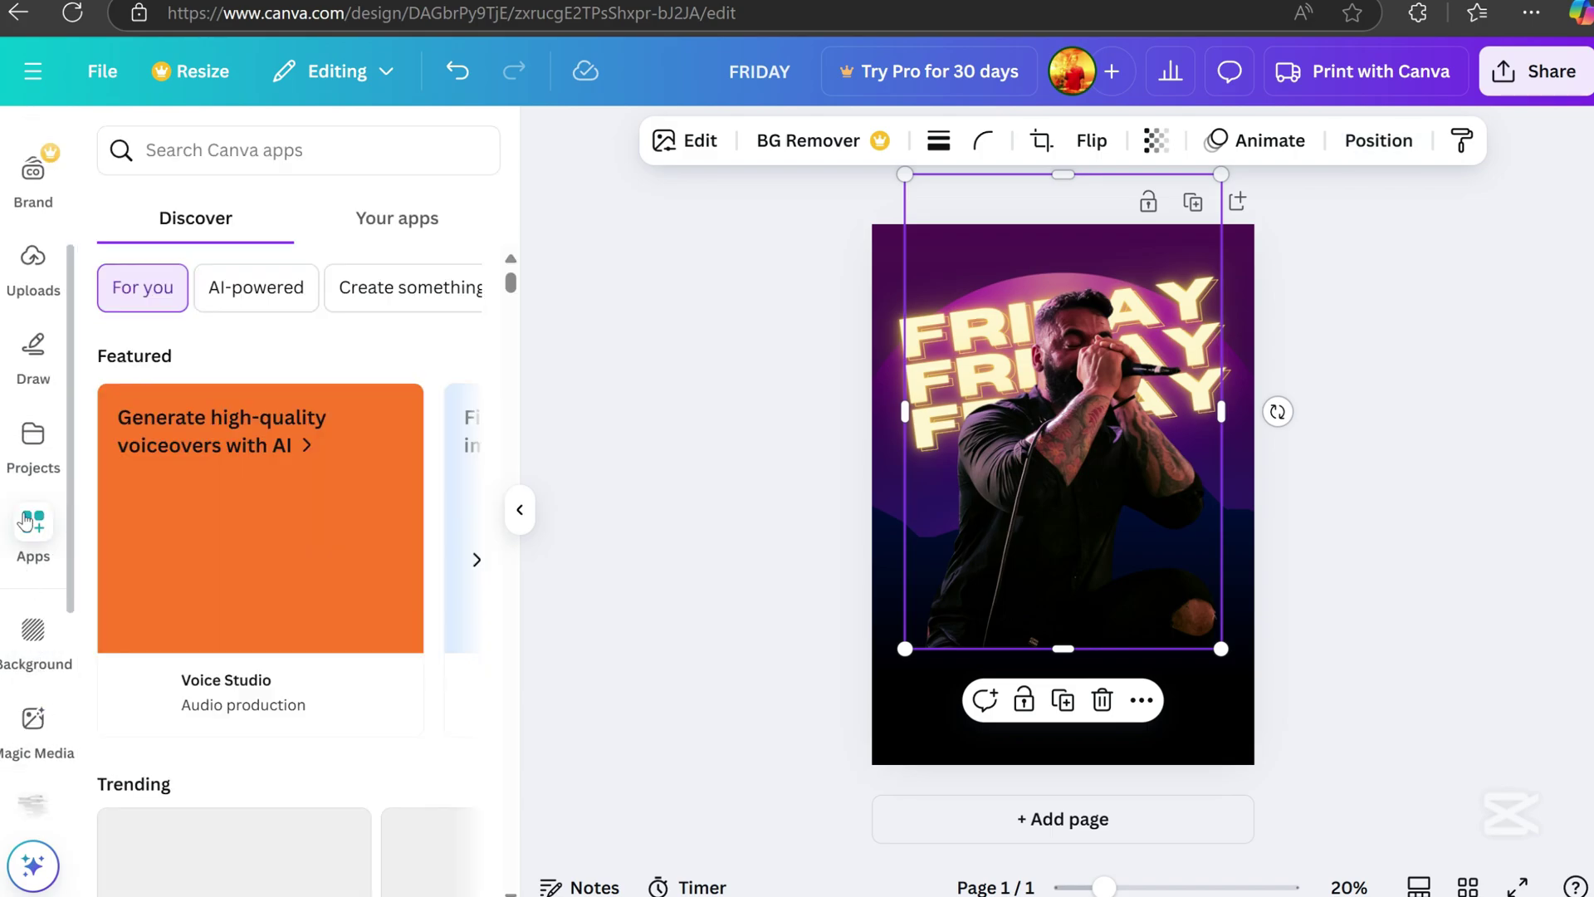
click(297, 152)
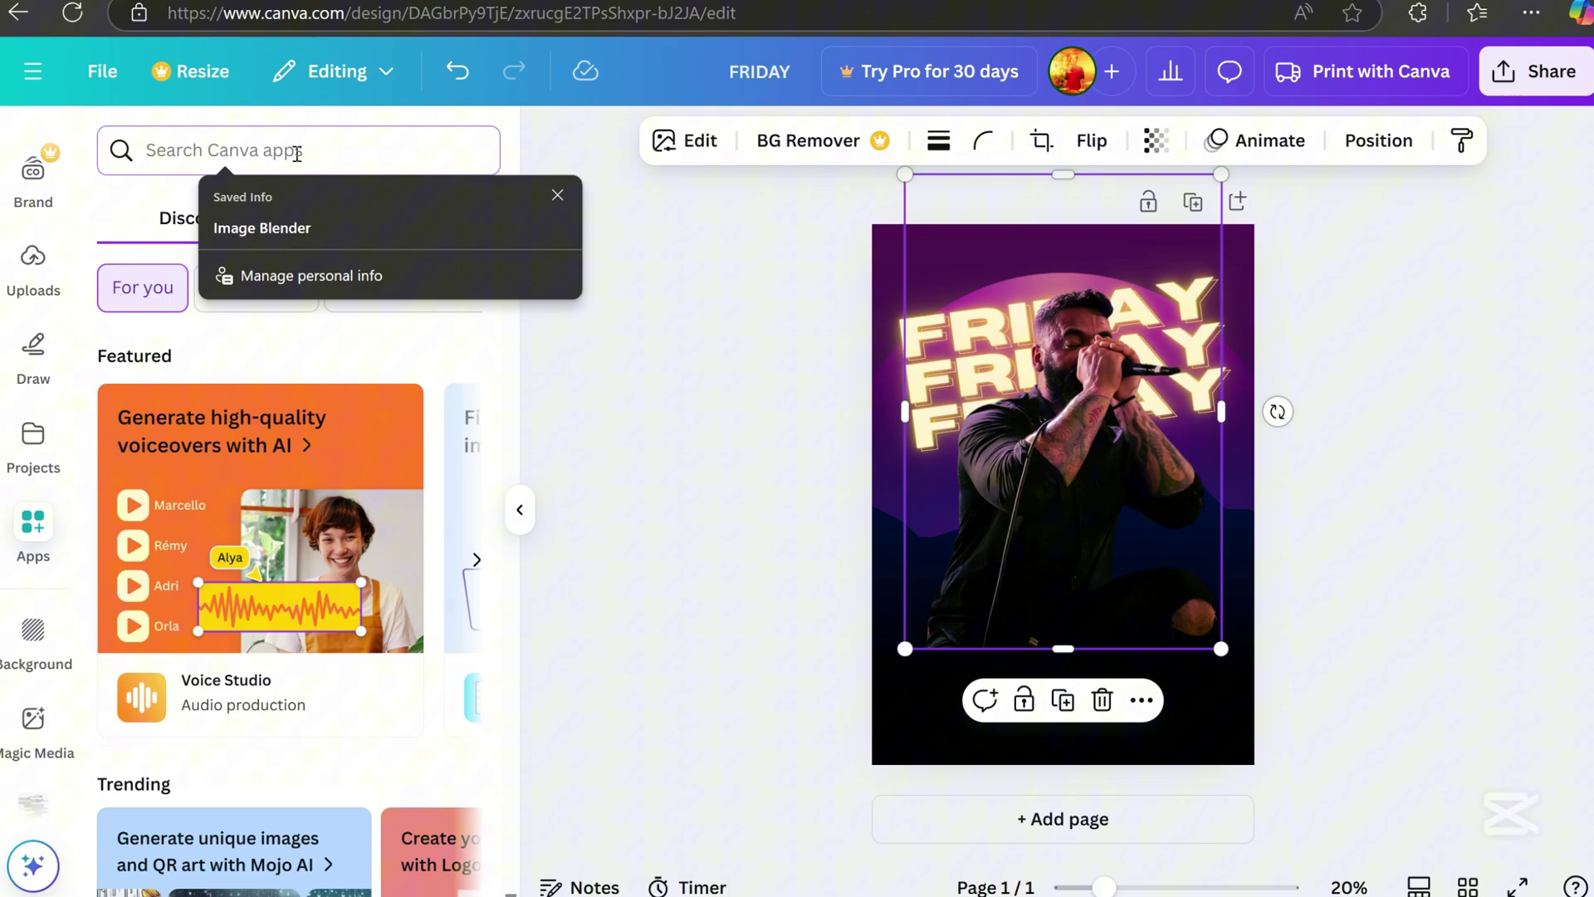
text(IMAGE BLENDER)
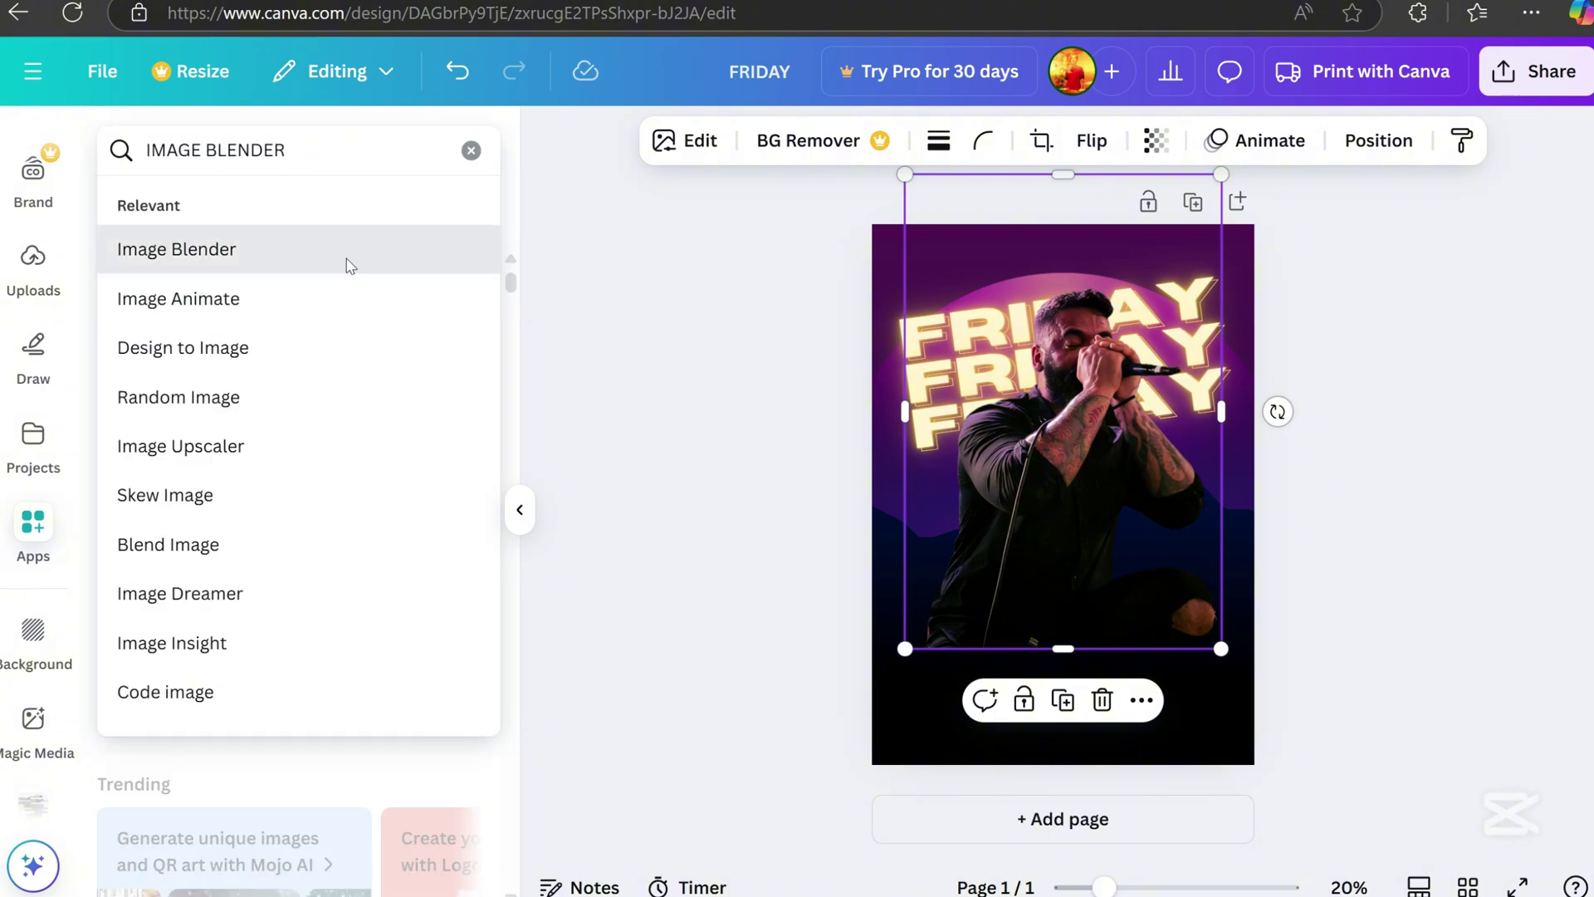
click(346, 262)
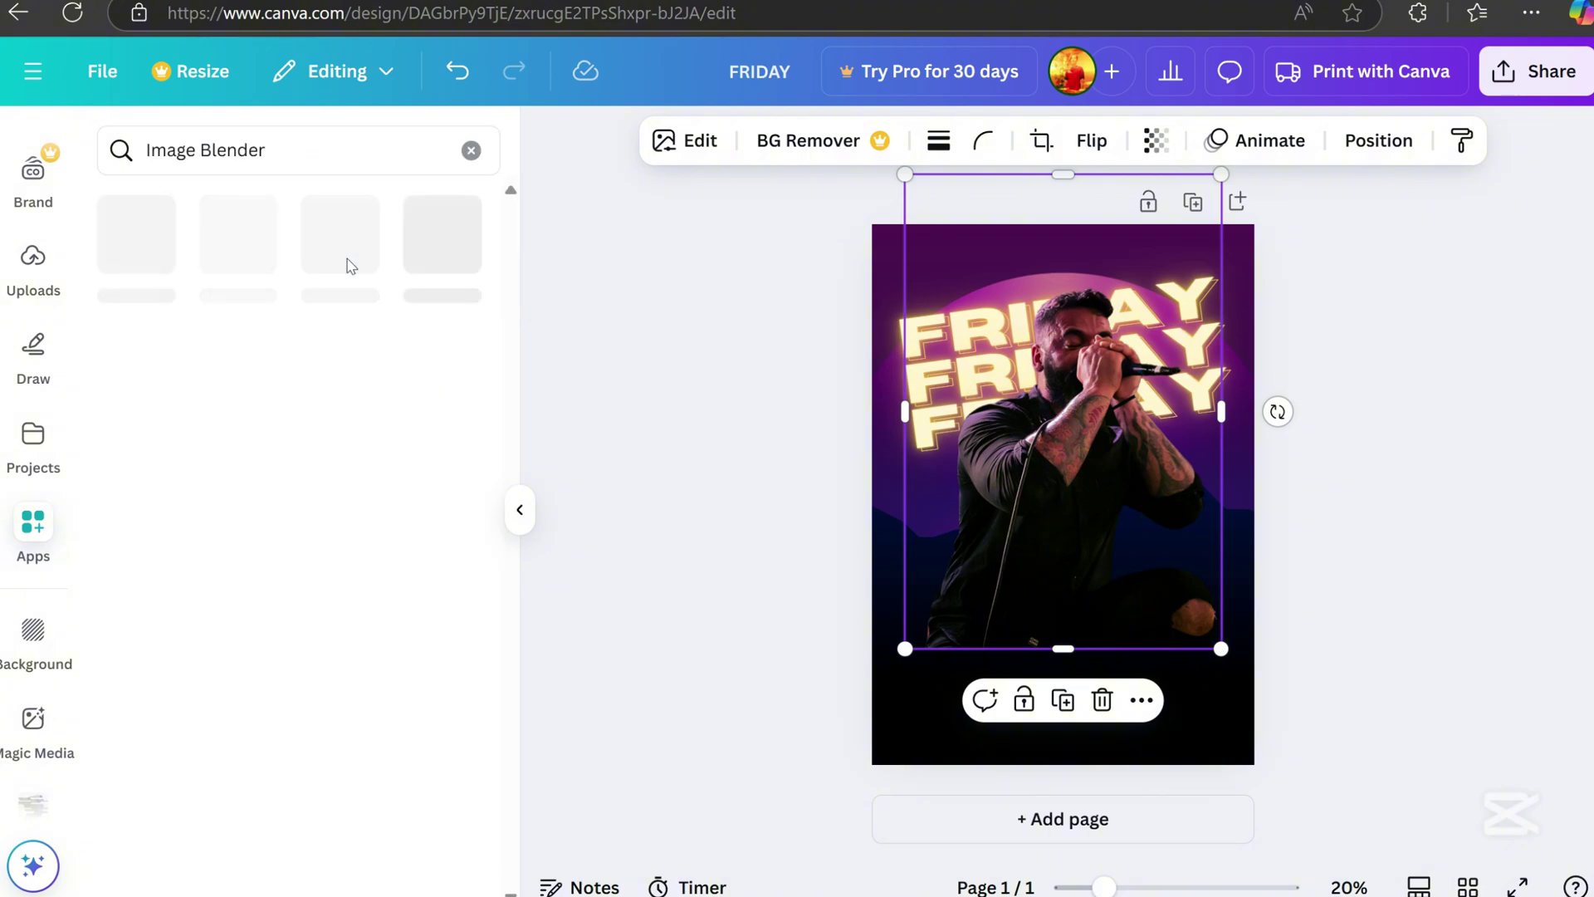
click(122, 275)
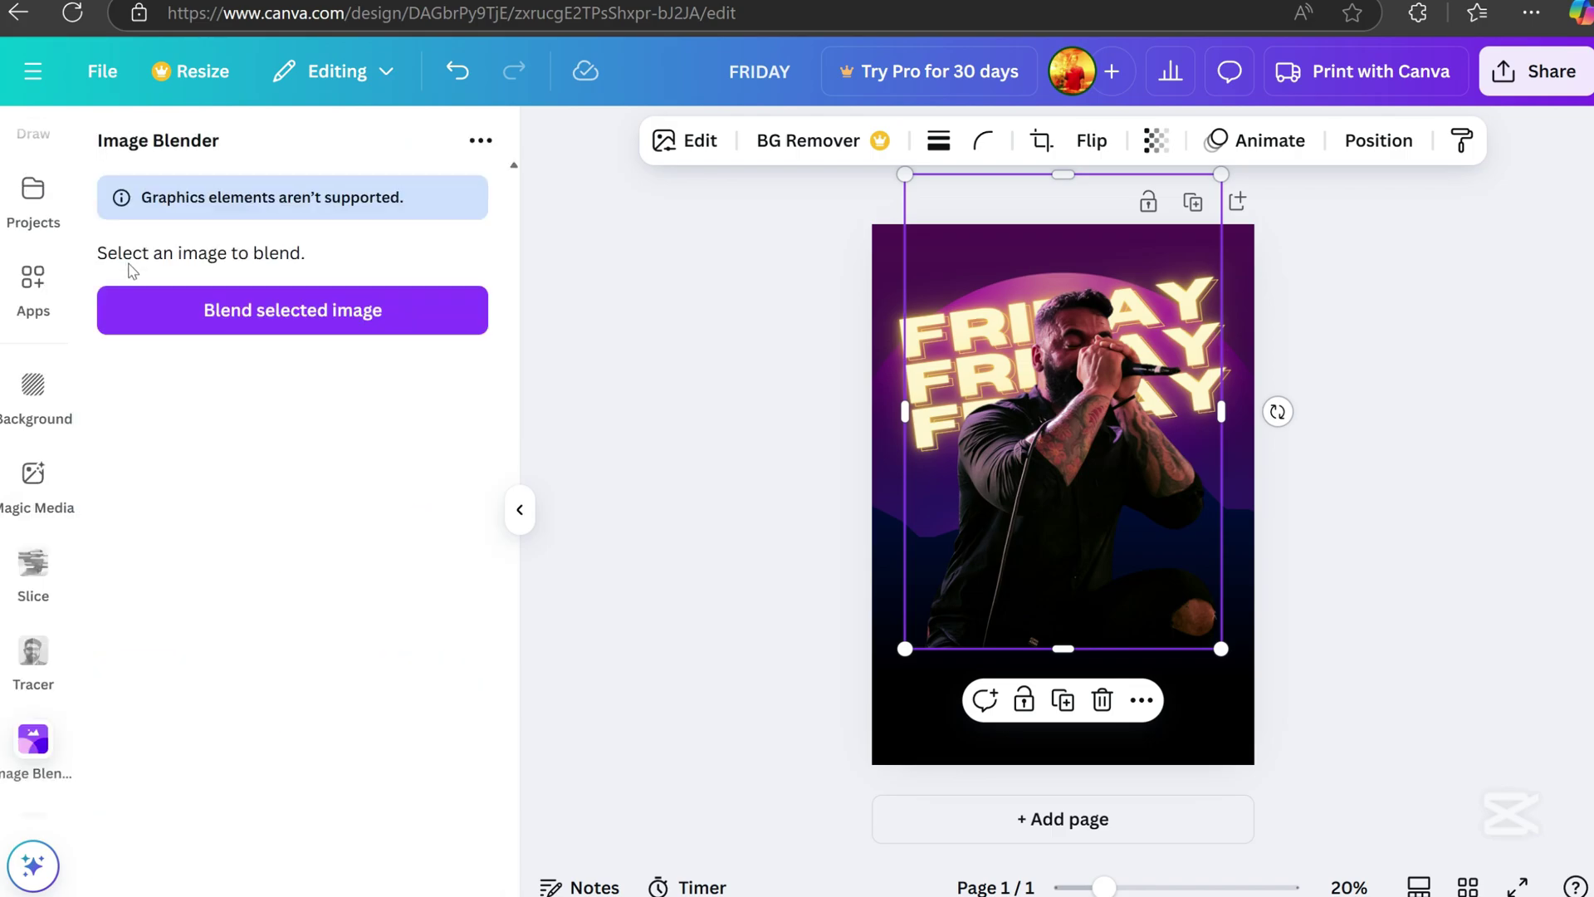
Apply a linear blend to the singer photo so its lower part fades into the dark background, and save it
click(321, 310)
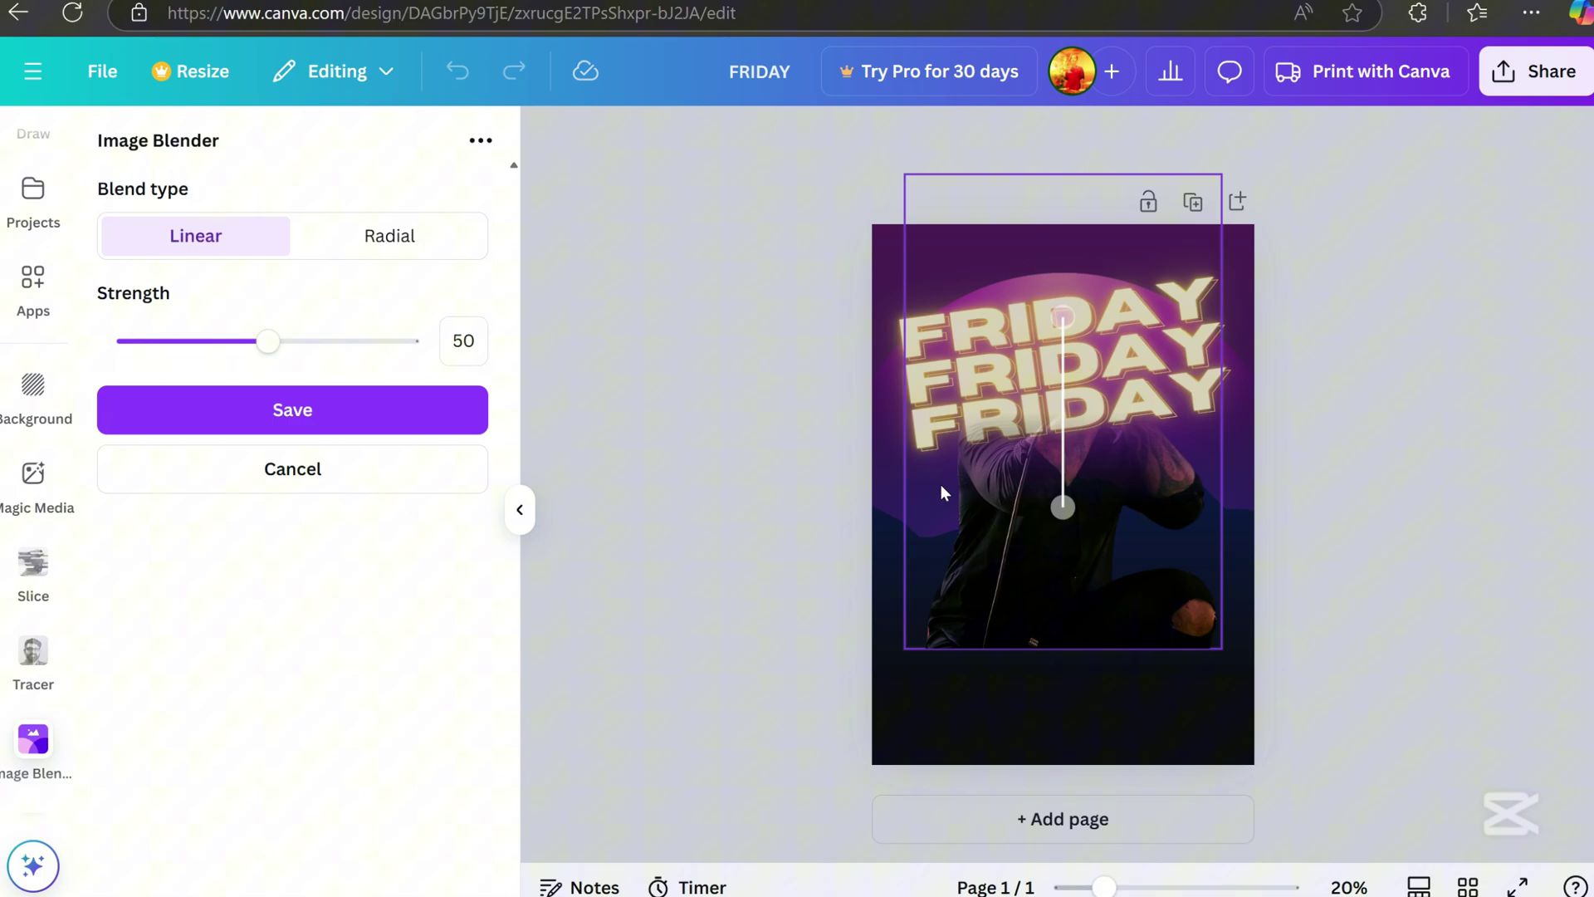
drag(1061, 317, 1046, 585)
mouse_move(1061, 505)
mouse_down()
mouse_move(1046, 363)
mouse_move(1060, 508)
mouse_up()
mouse_move(1059, 599)
mouse_down()
mouse_move(1135, 616)
mouse_move(1074, 589)
mouse_move(1060, 561)
mouse_move(1077, 526)
mouse_move(1077, 599)
mouse_up()
drag(1068, 521, 1058, 539)
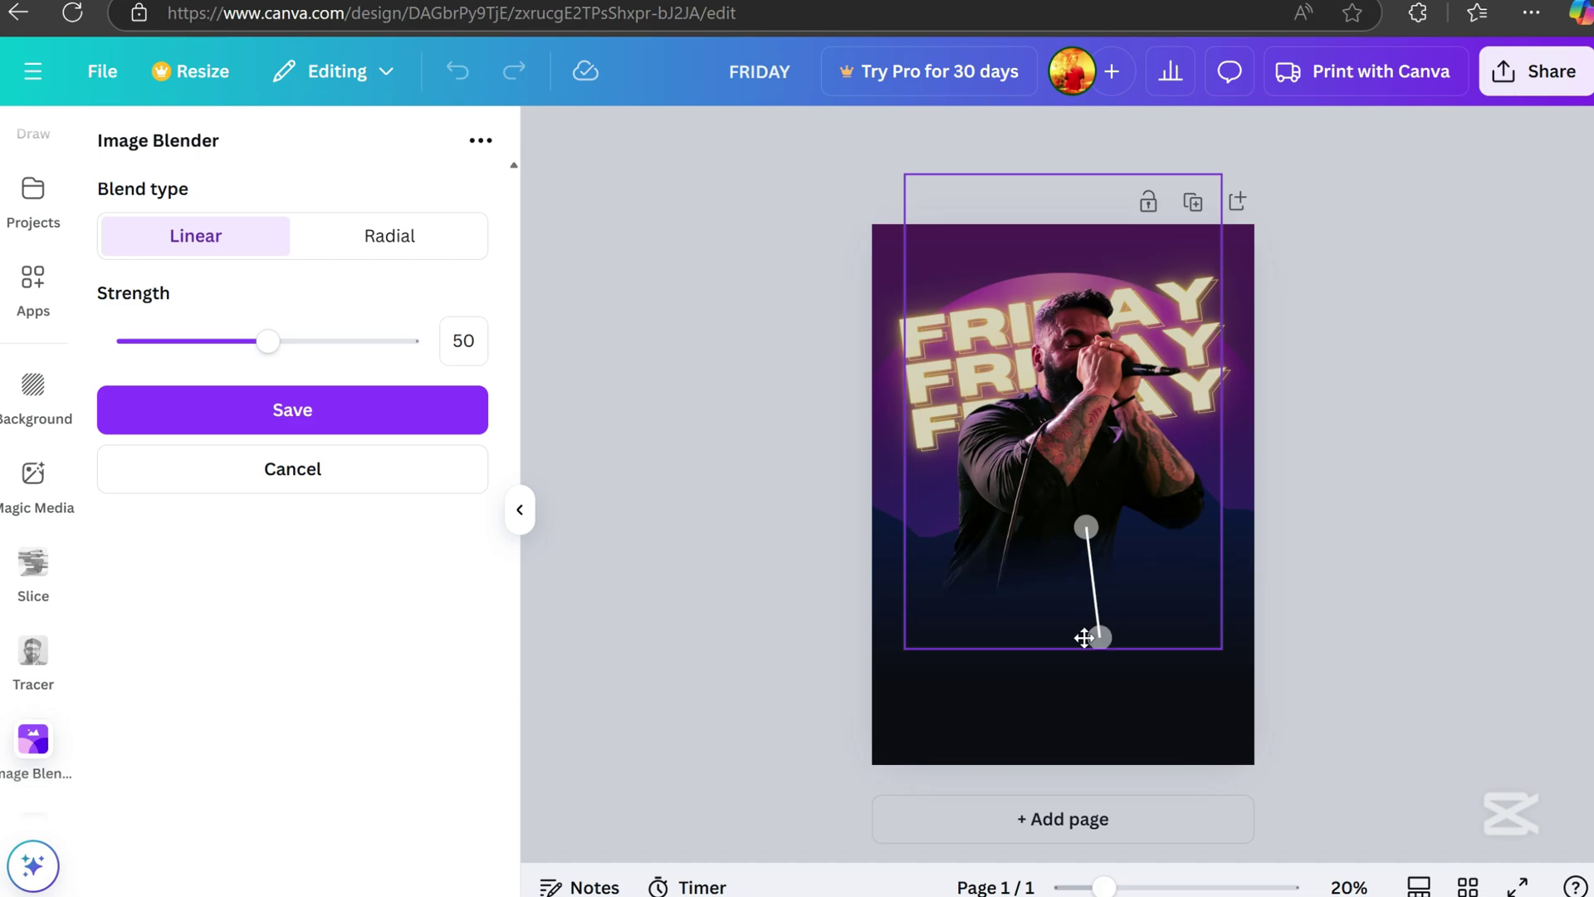
click(353, 403)
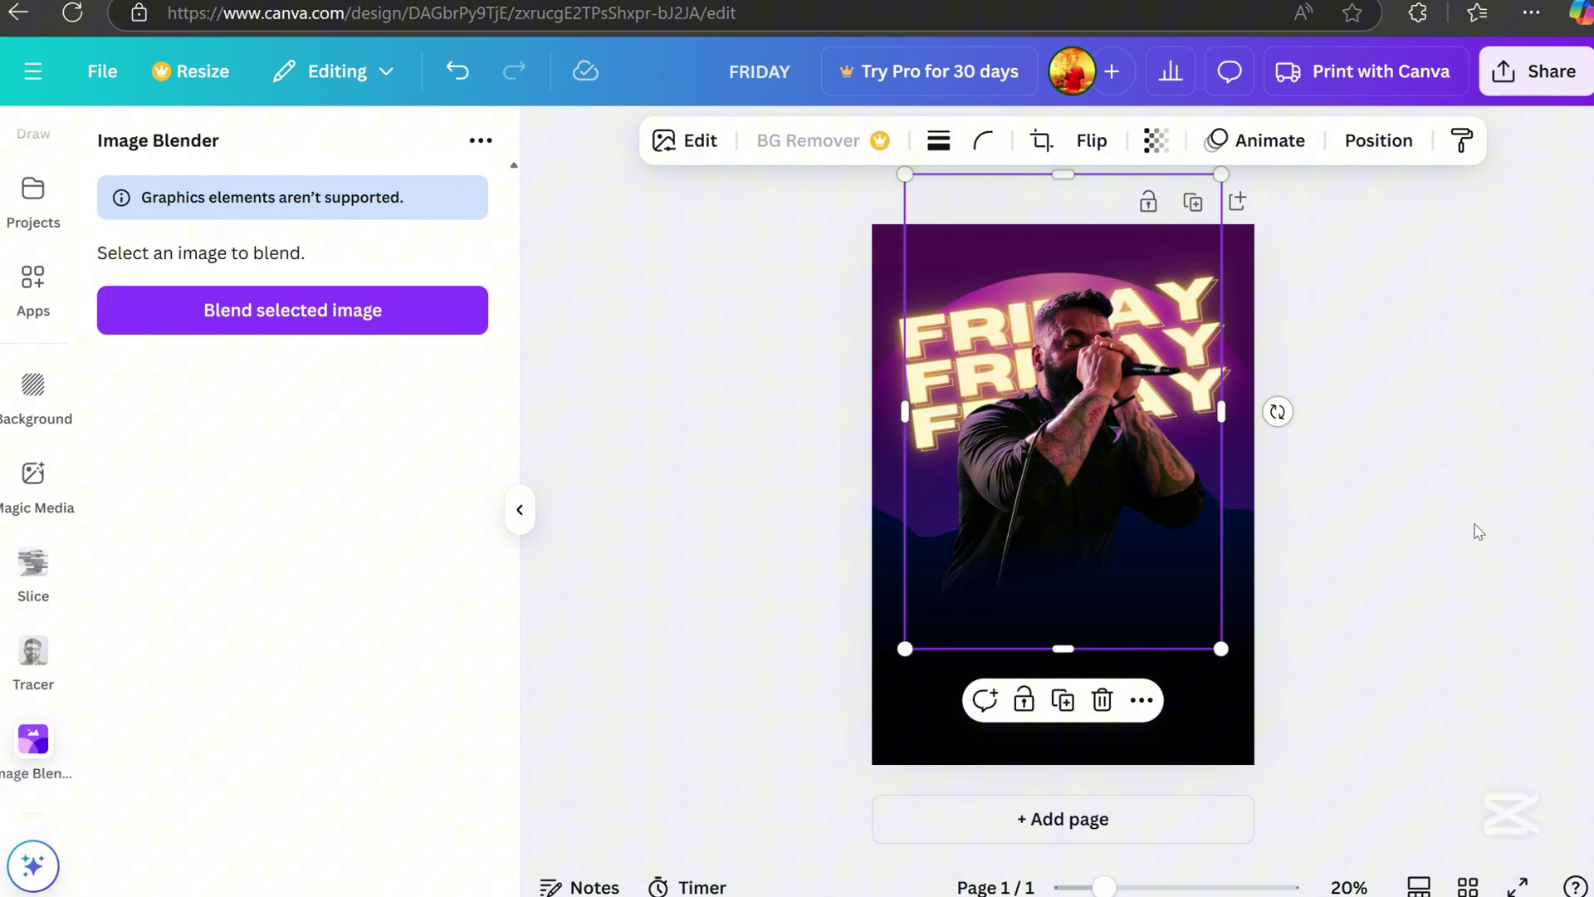
Lower the singer photo slightly, then shift it together with the three FRIDAY groups a little up the poster
mouse_move(1084, 440)
mouse_down()
mouse_move(1063, 459)
mouse_move(1085, 471)
mouse_up()
drag(1331, 687, 807, 281)
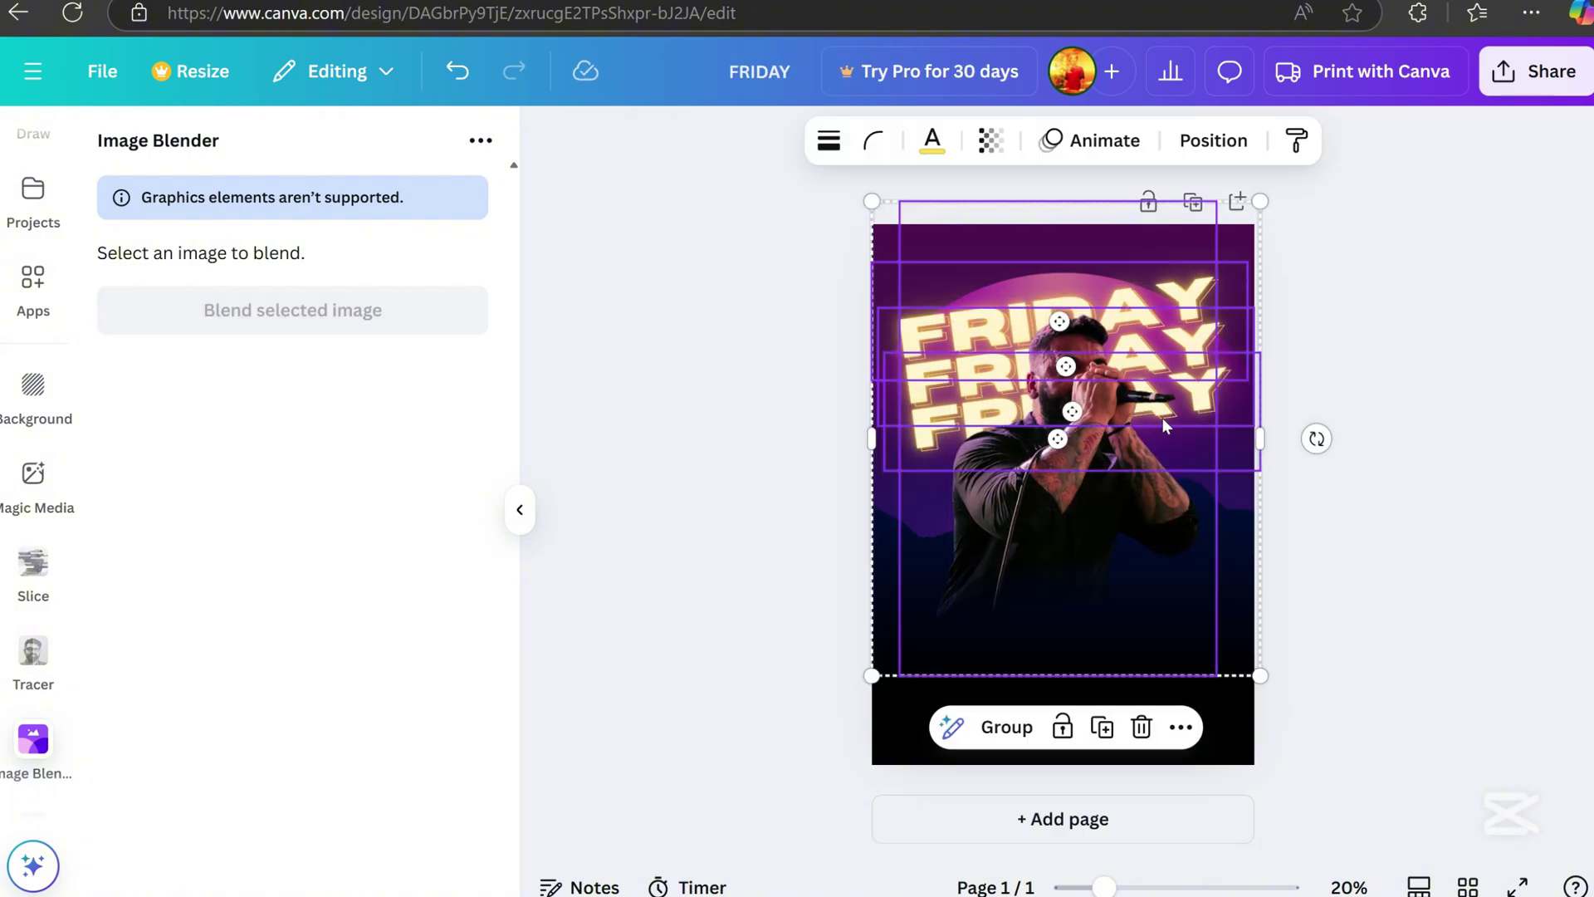
drag(1116, 554, 1119, 533)
Add a heading to the poster with the text "Live"
scroll(33, 249, up, 5)
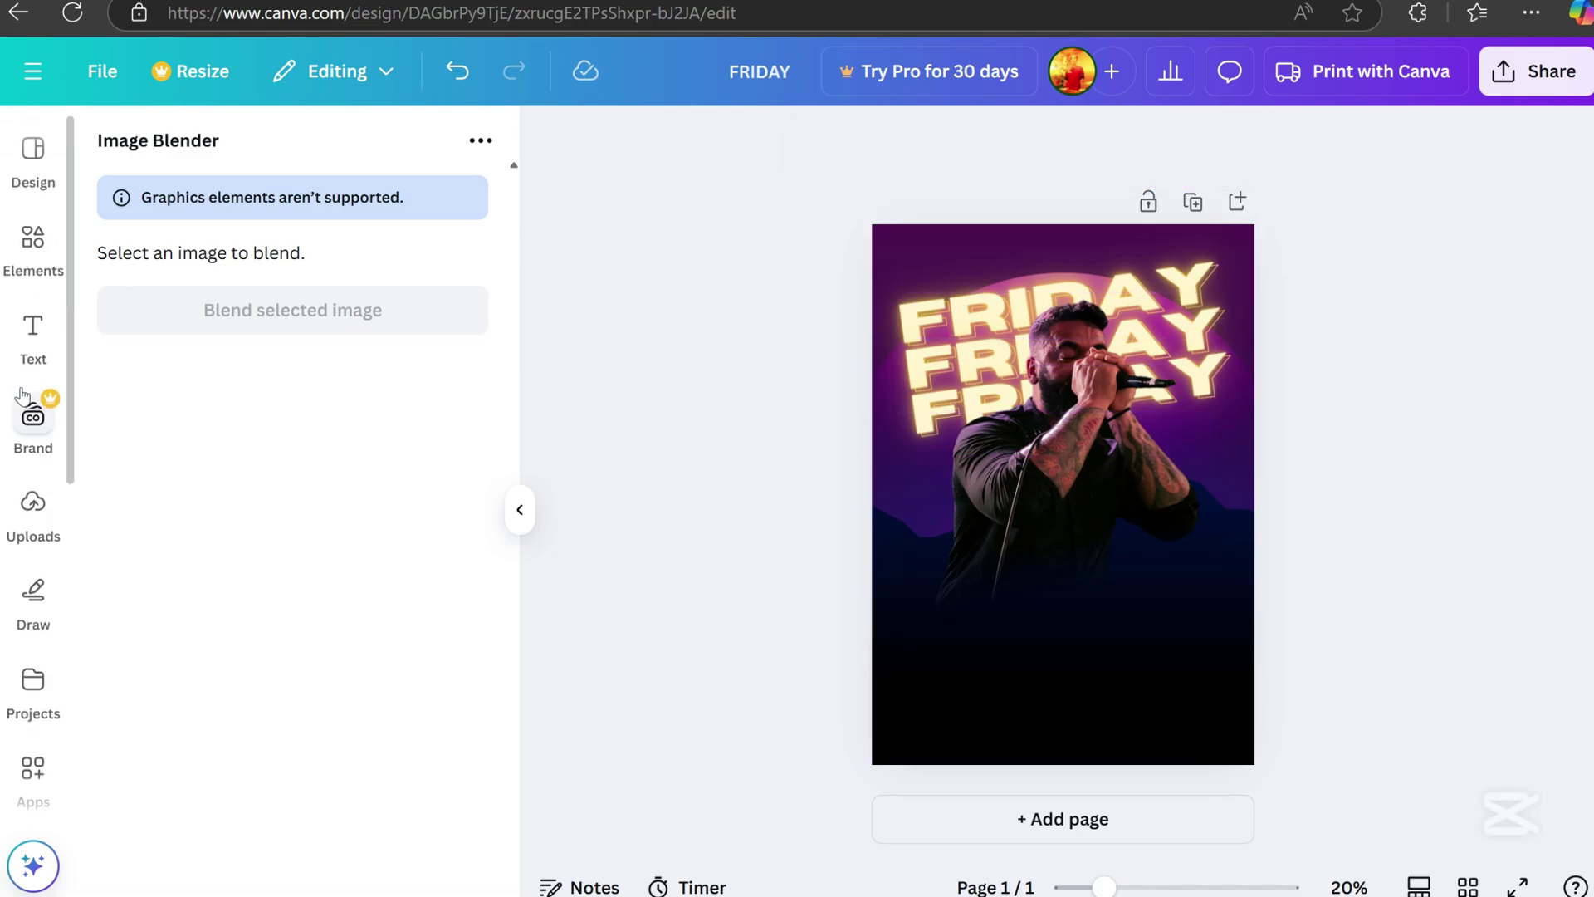
click(34, 332)
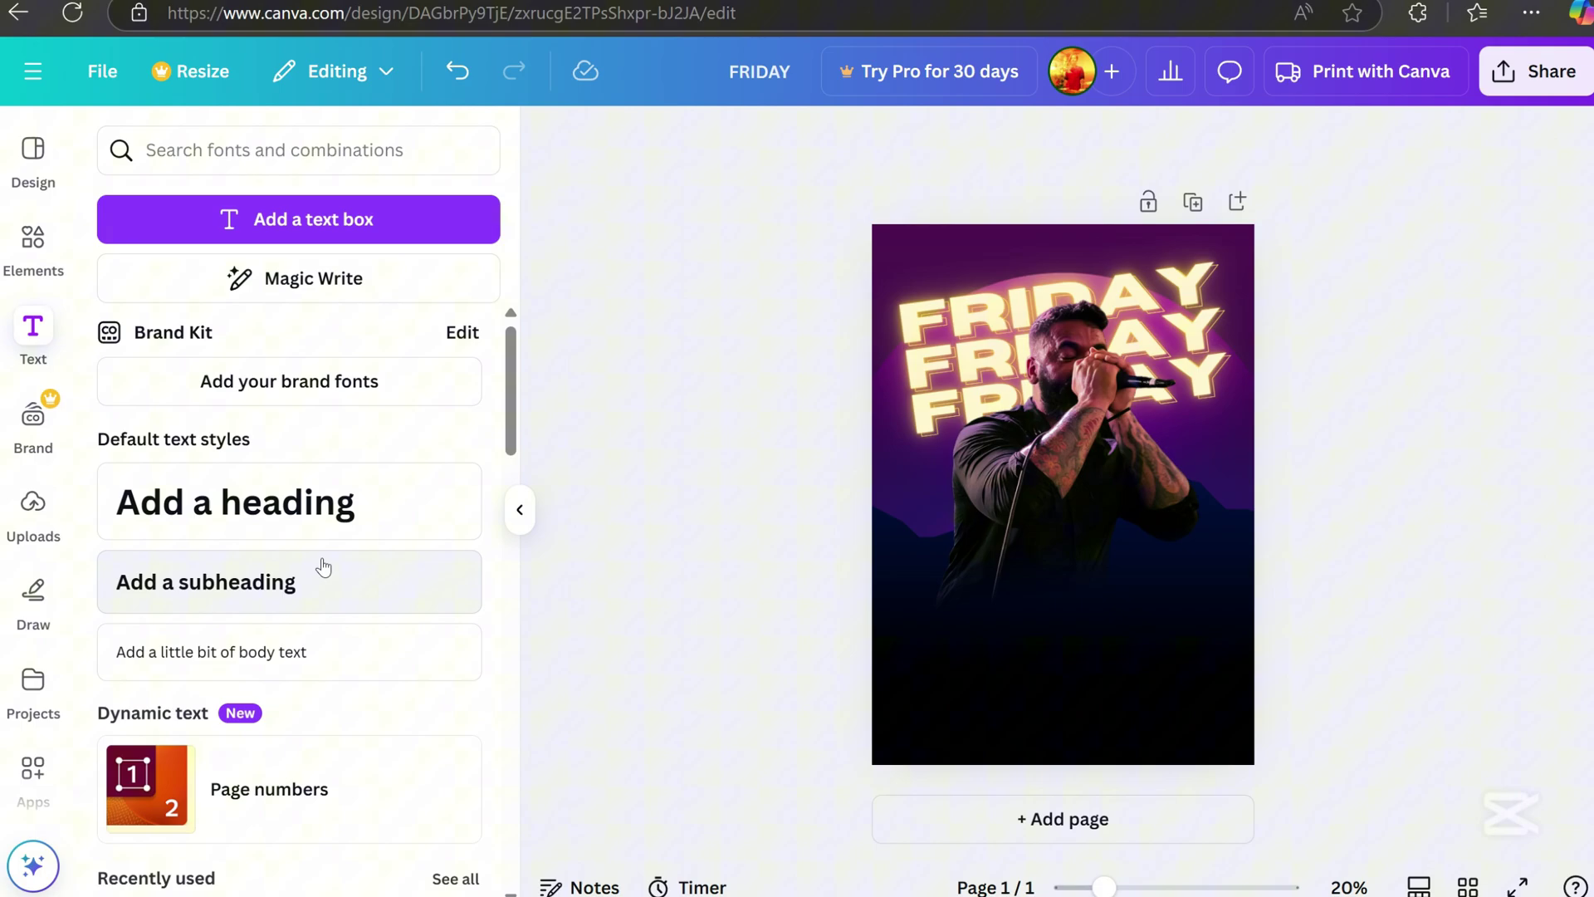
click(249, 503)
key(Caps_Lock)
text(Live)
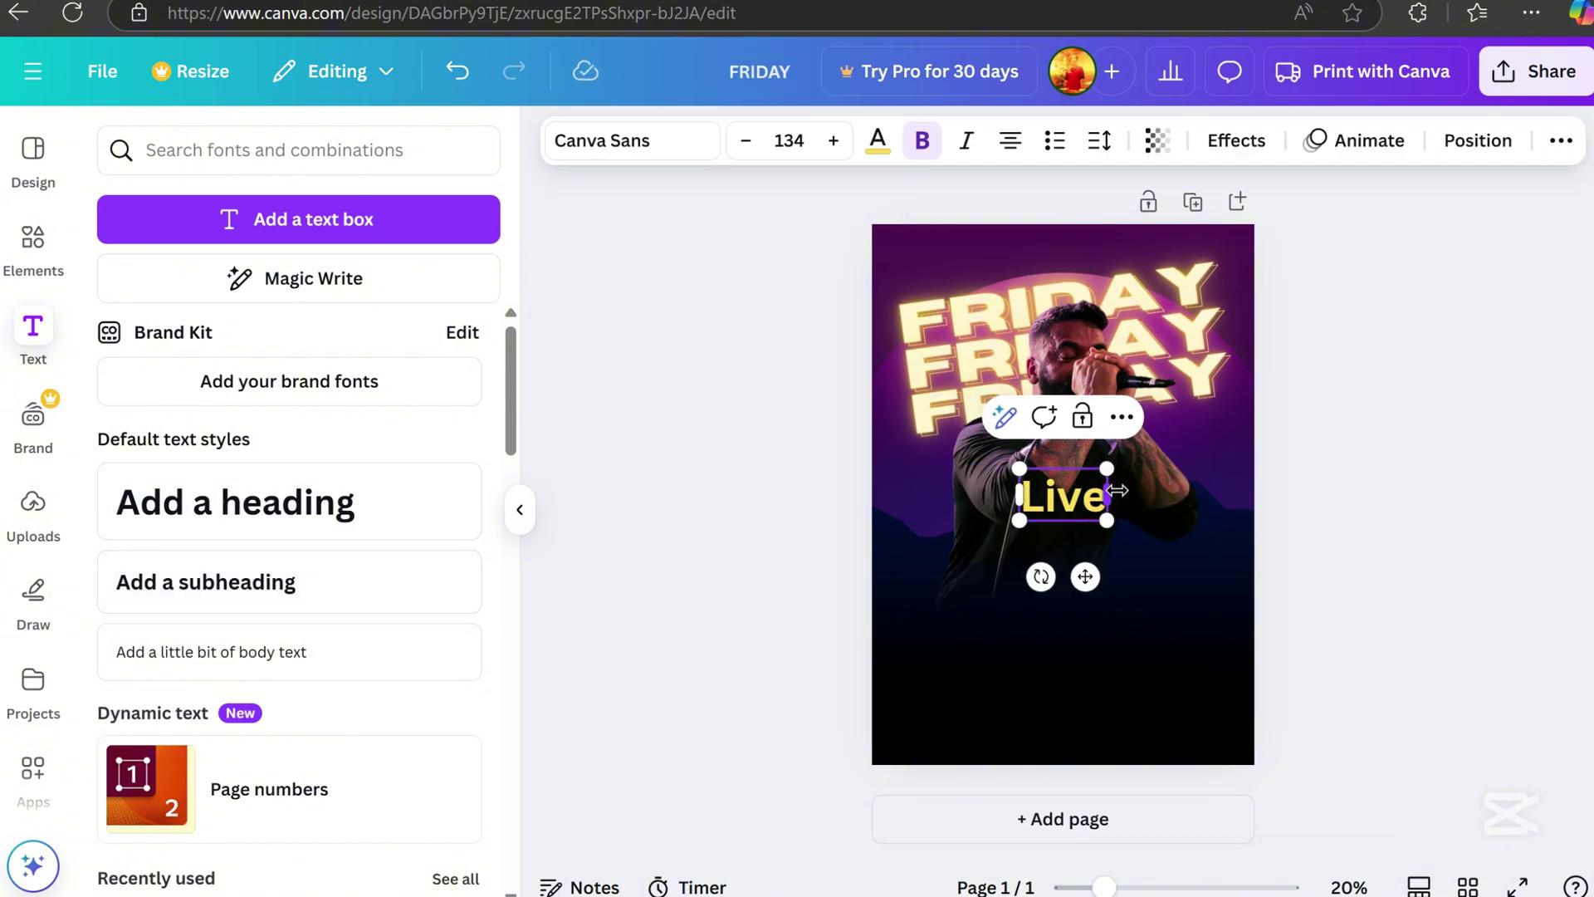
Change the Live text's font to Abramo and enlarge it to size 284
double_click(1069, 491)
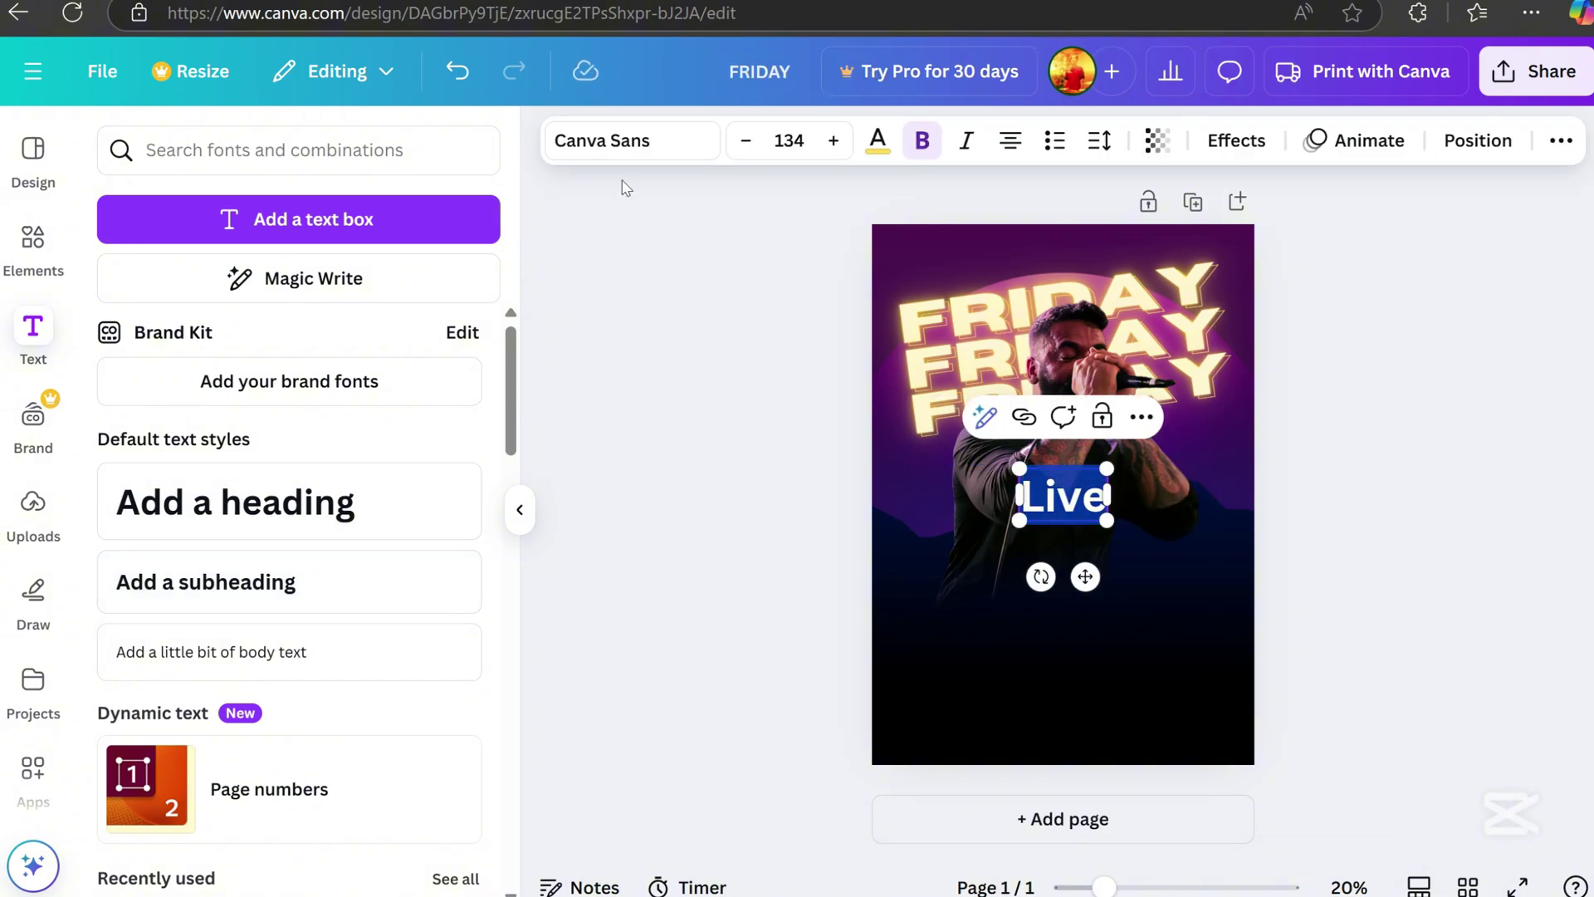
click(631, 140)
click(279, 259)
text(ab)
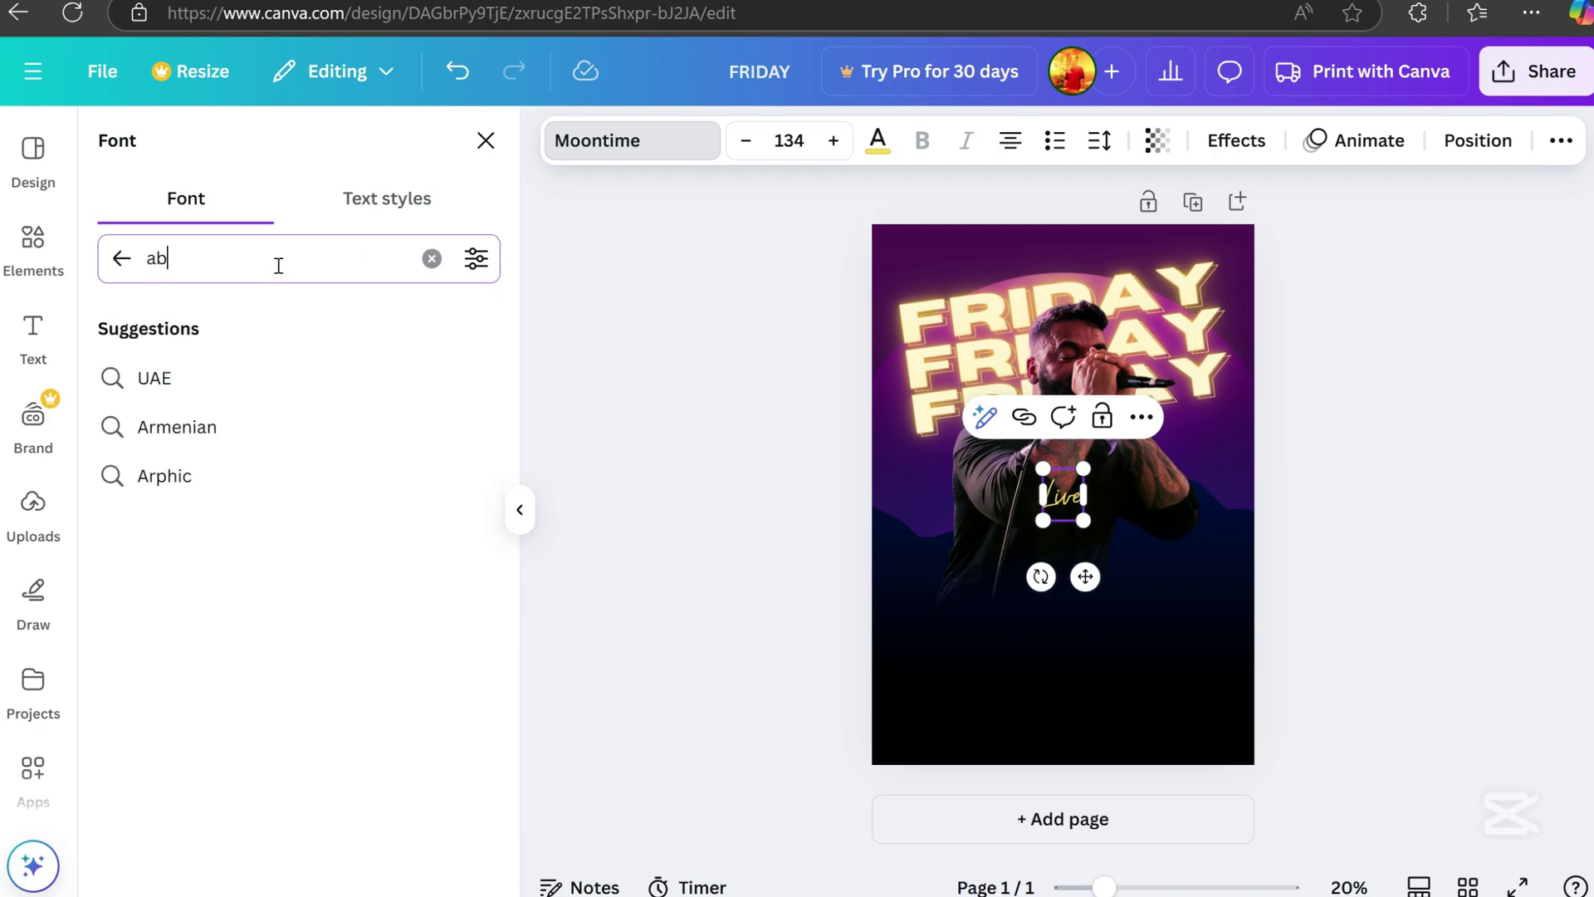
text(ra)
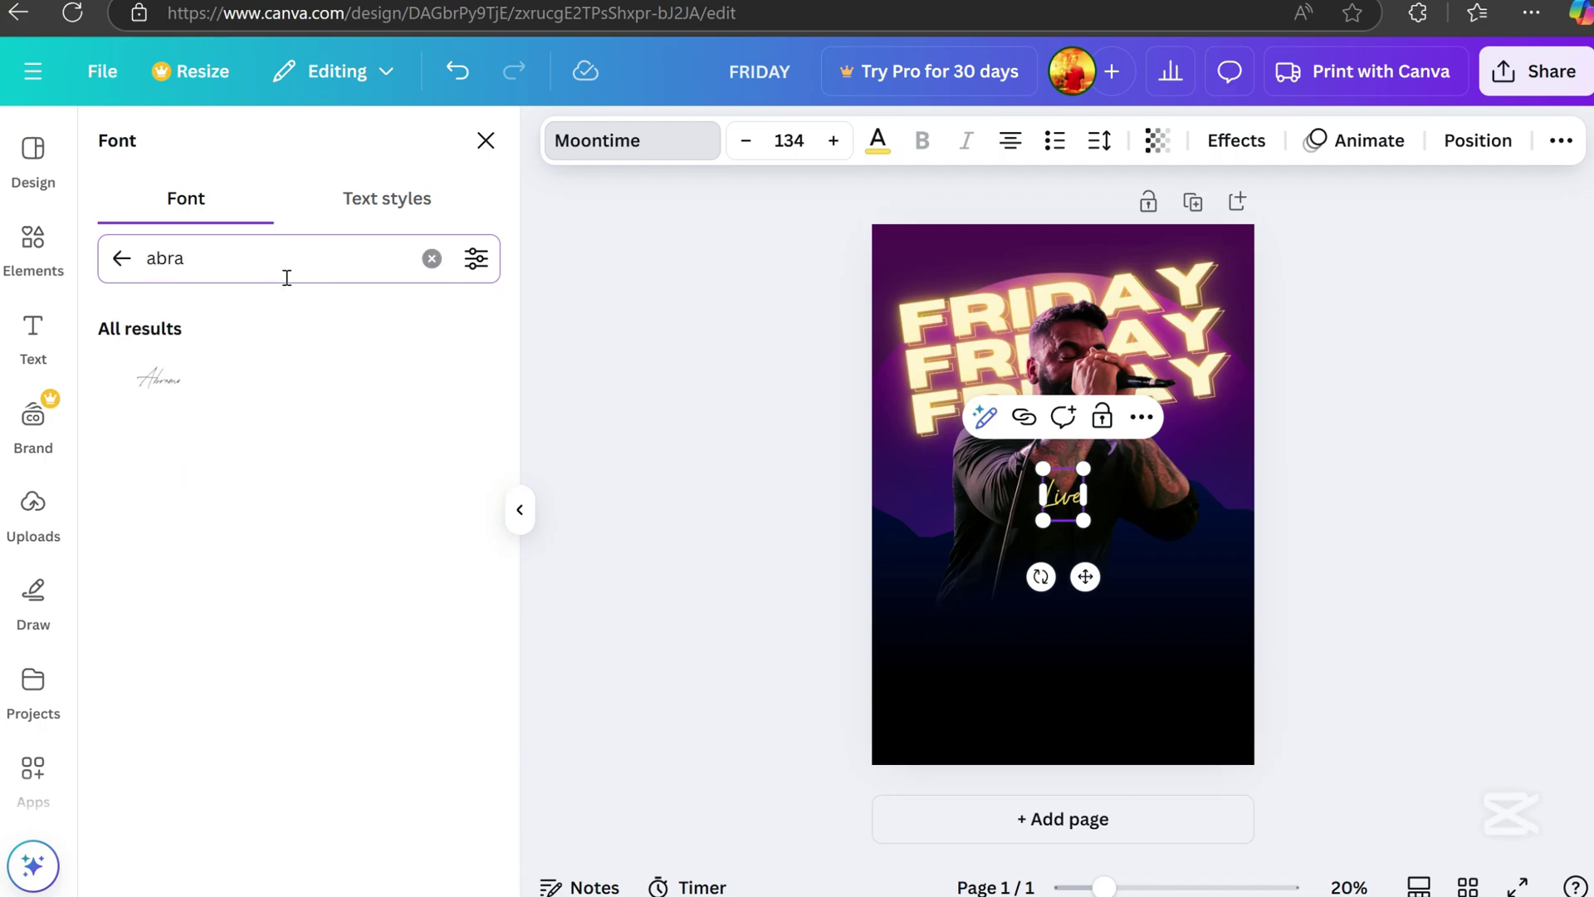
click(196, 393)
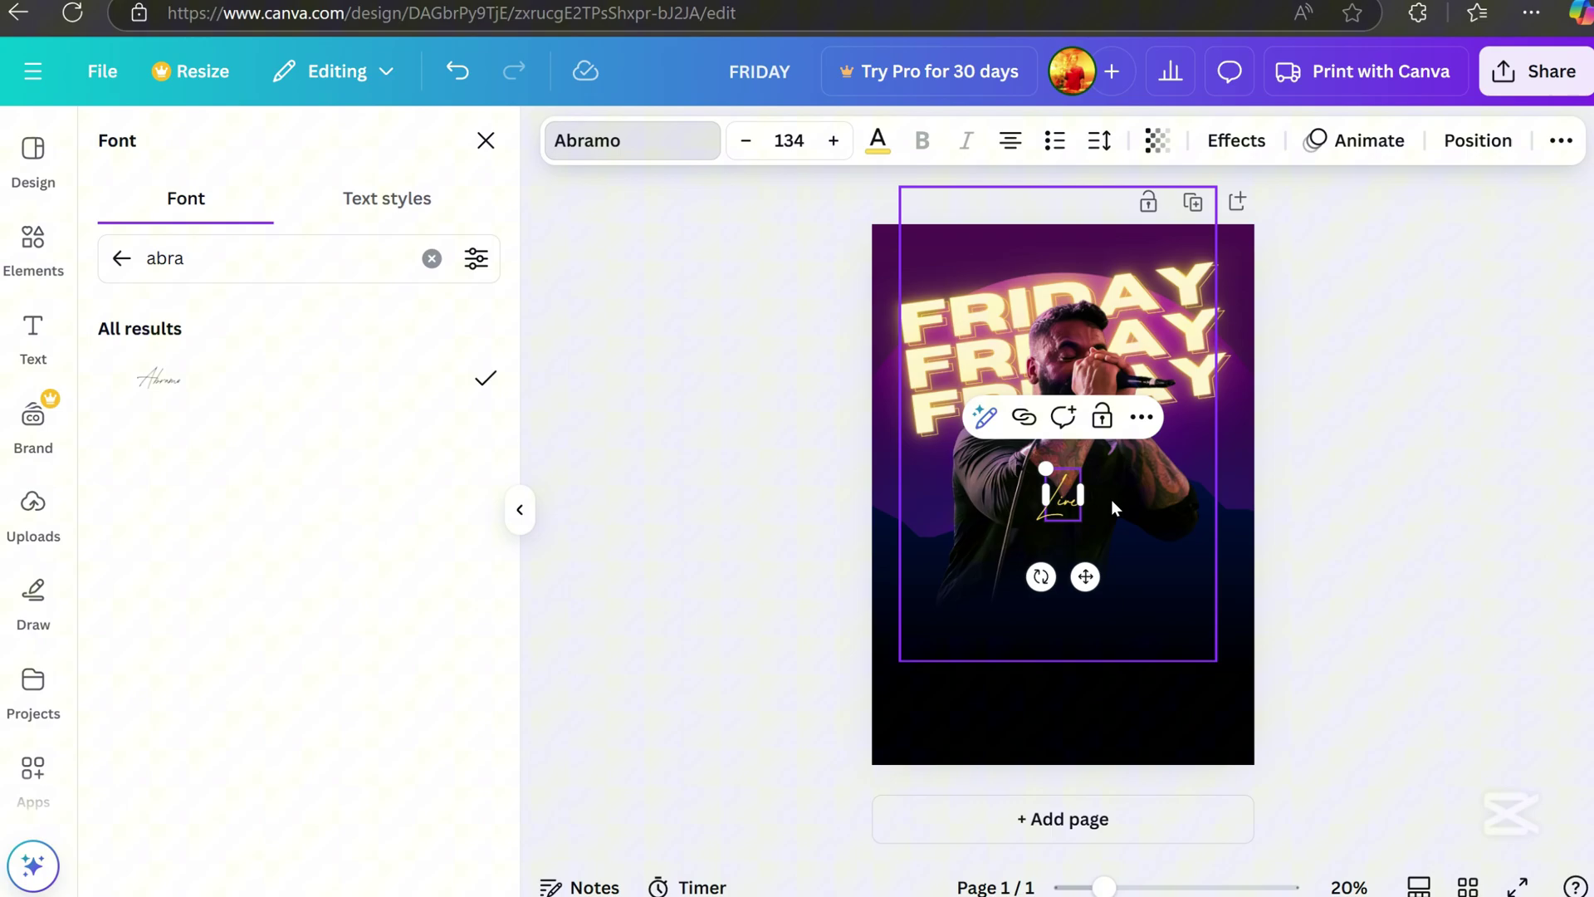
drag(1080, 469, 1119, 411)
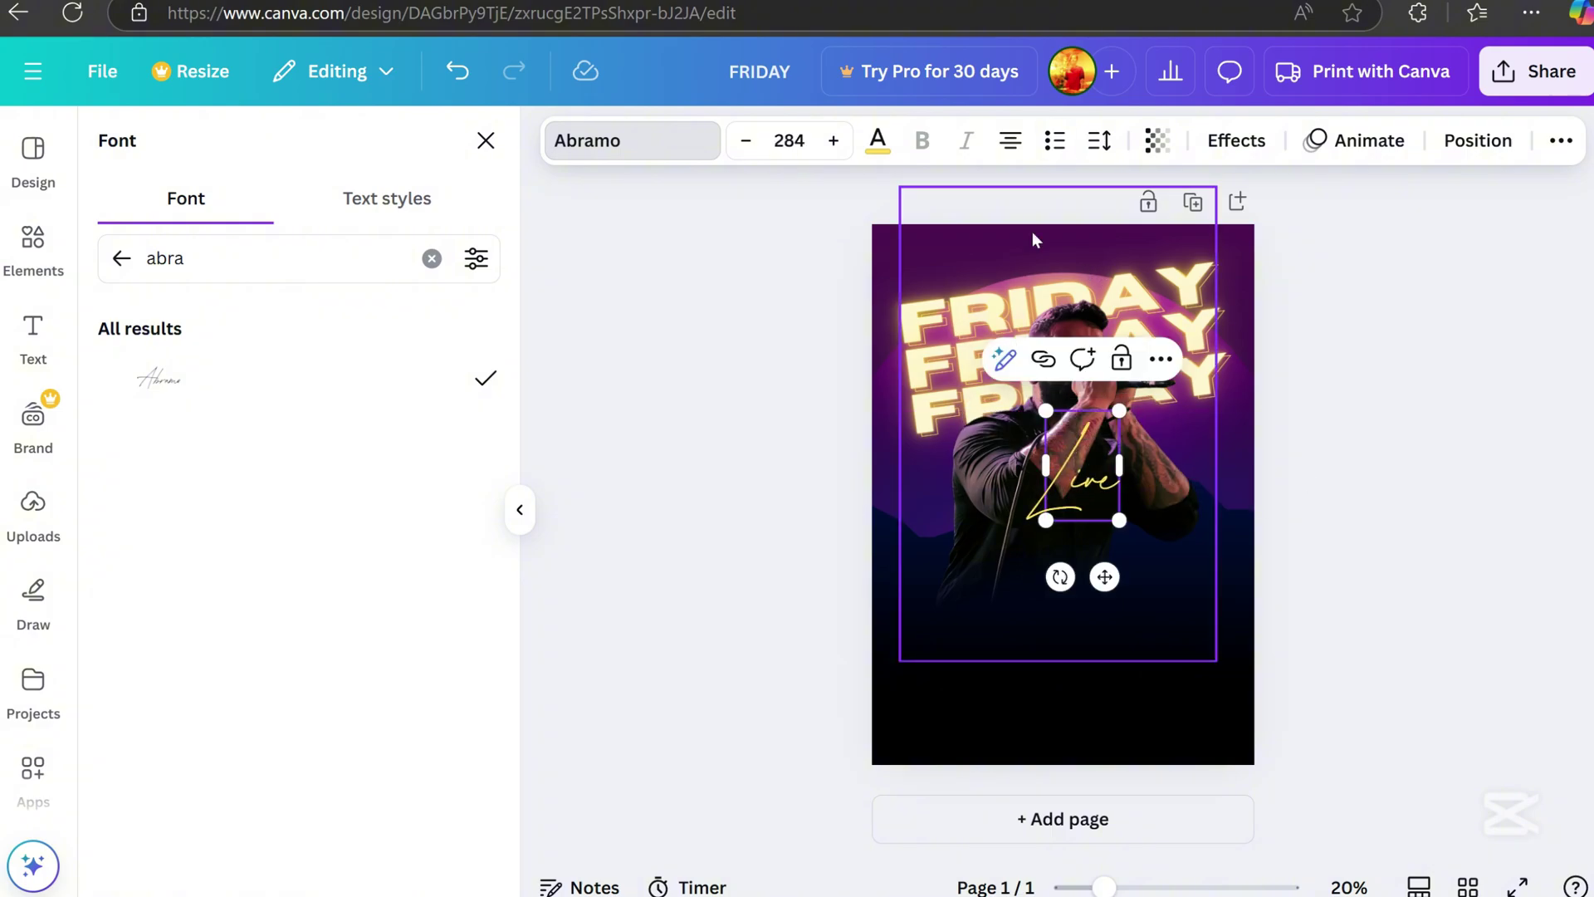
Set the Live text's color to bright magenta, #FF00E6
click(877, 140)
click(455, 590)
click(125, 326)
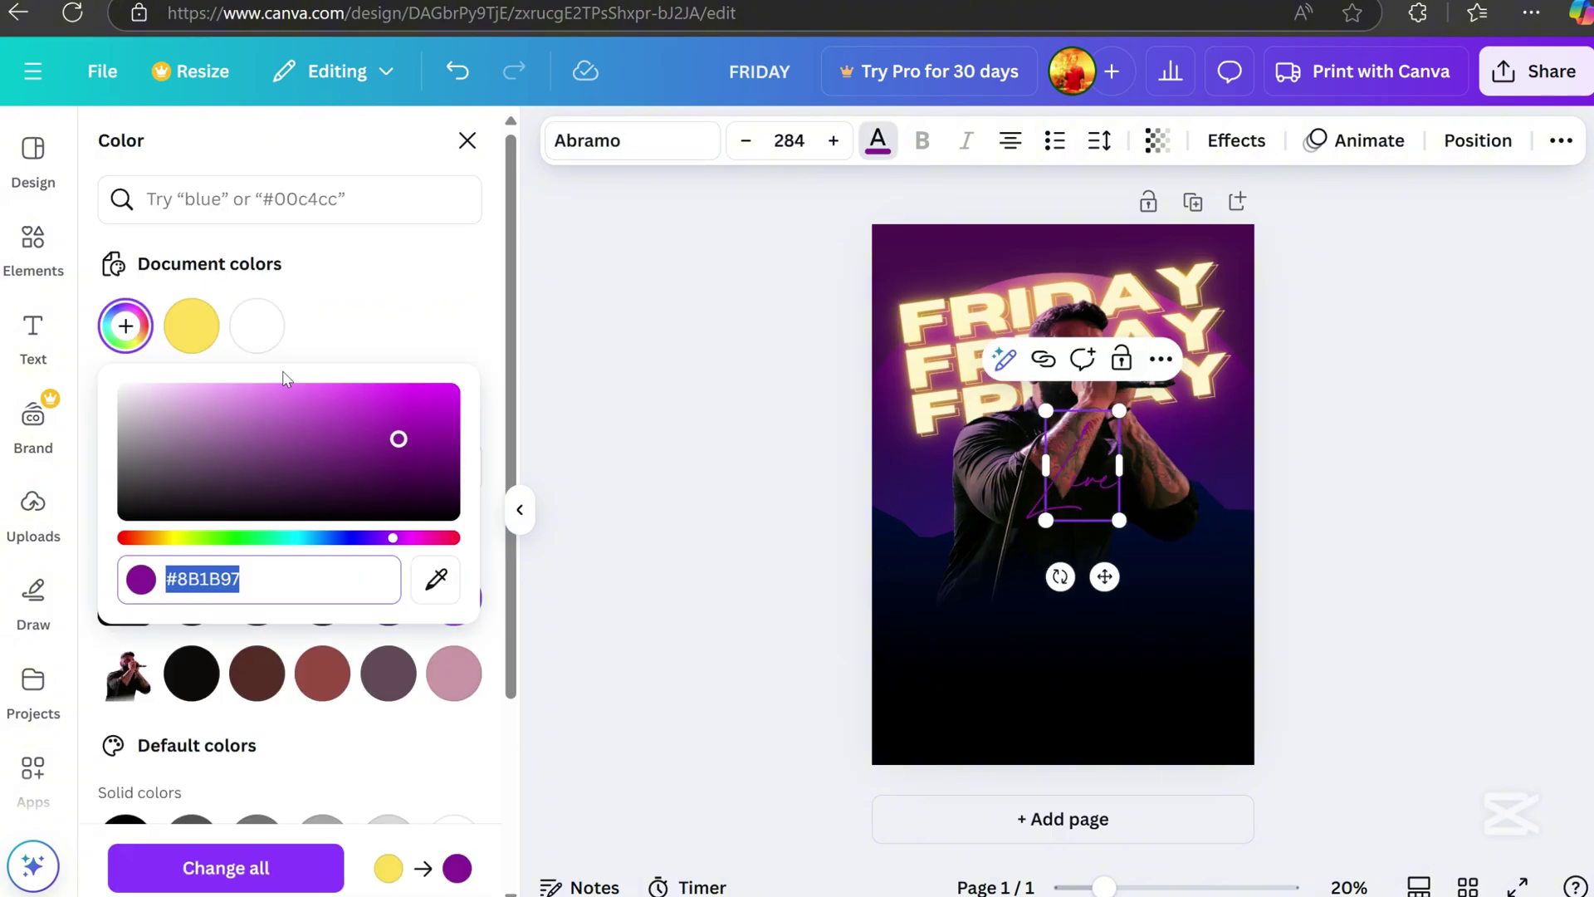
click(416, 538)
drag(398, 439, 509, 293)
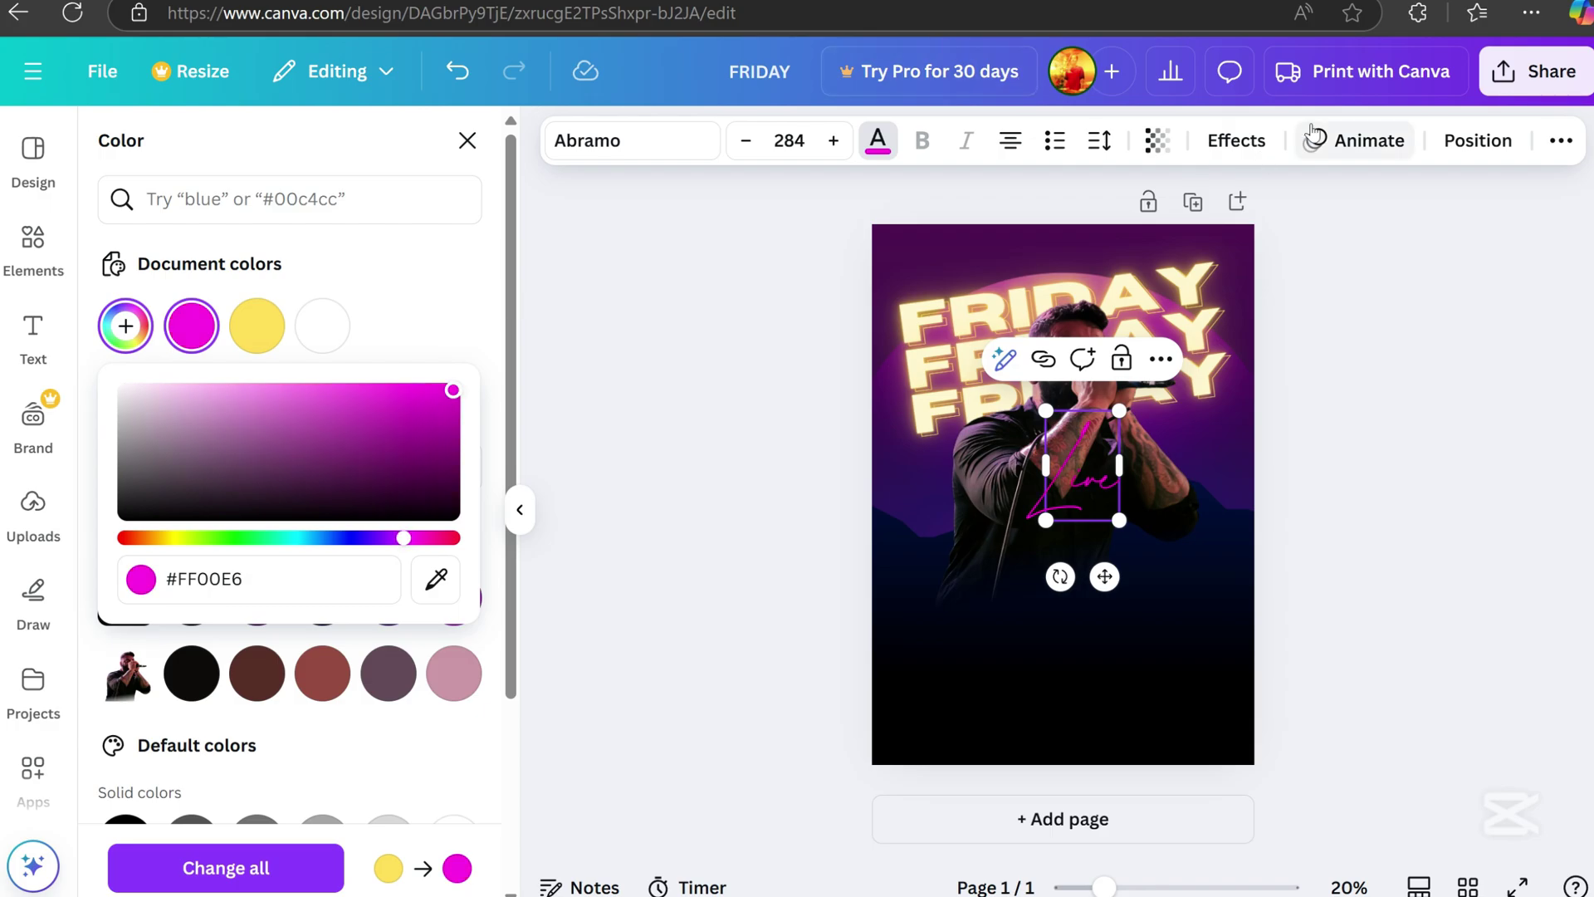
Apply the Neon effect at intensity 44 to the Live text and place it below the singer's elbow near the poster's right margin
click(1236, 140)
click(404, 589)
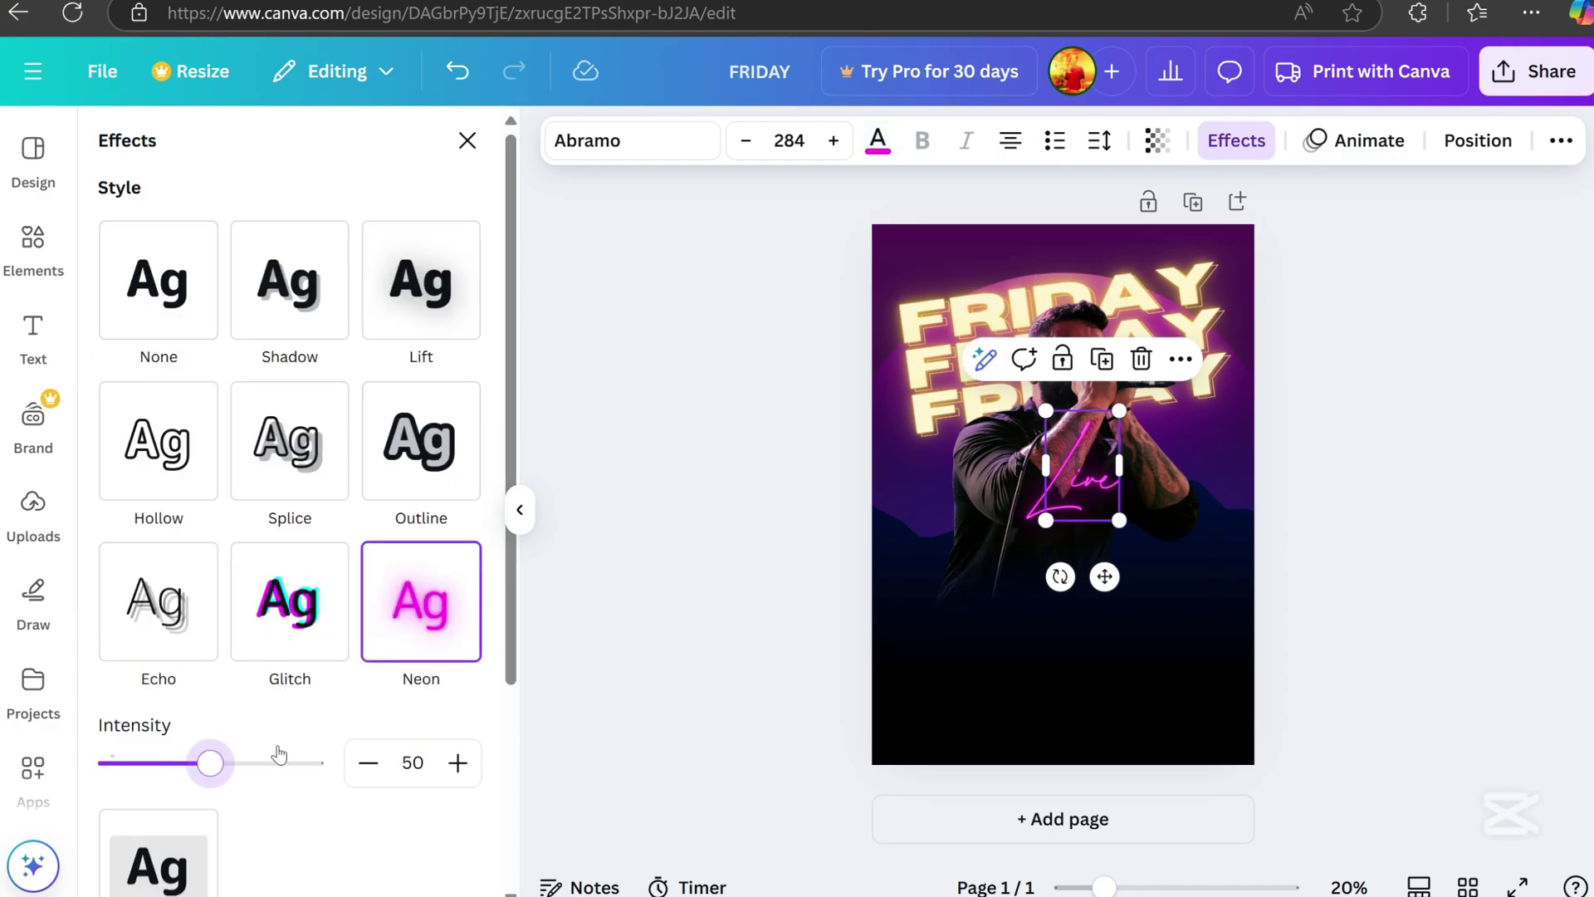
mouse_move(210, 762)
mouse_down()
mouse_move(307, 762)
mouse_move(106, 762)
mouse_move(249, 762)
mouse_move(196, 762)
mouse_up()
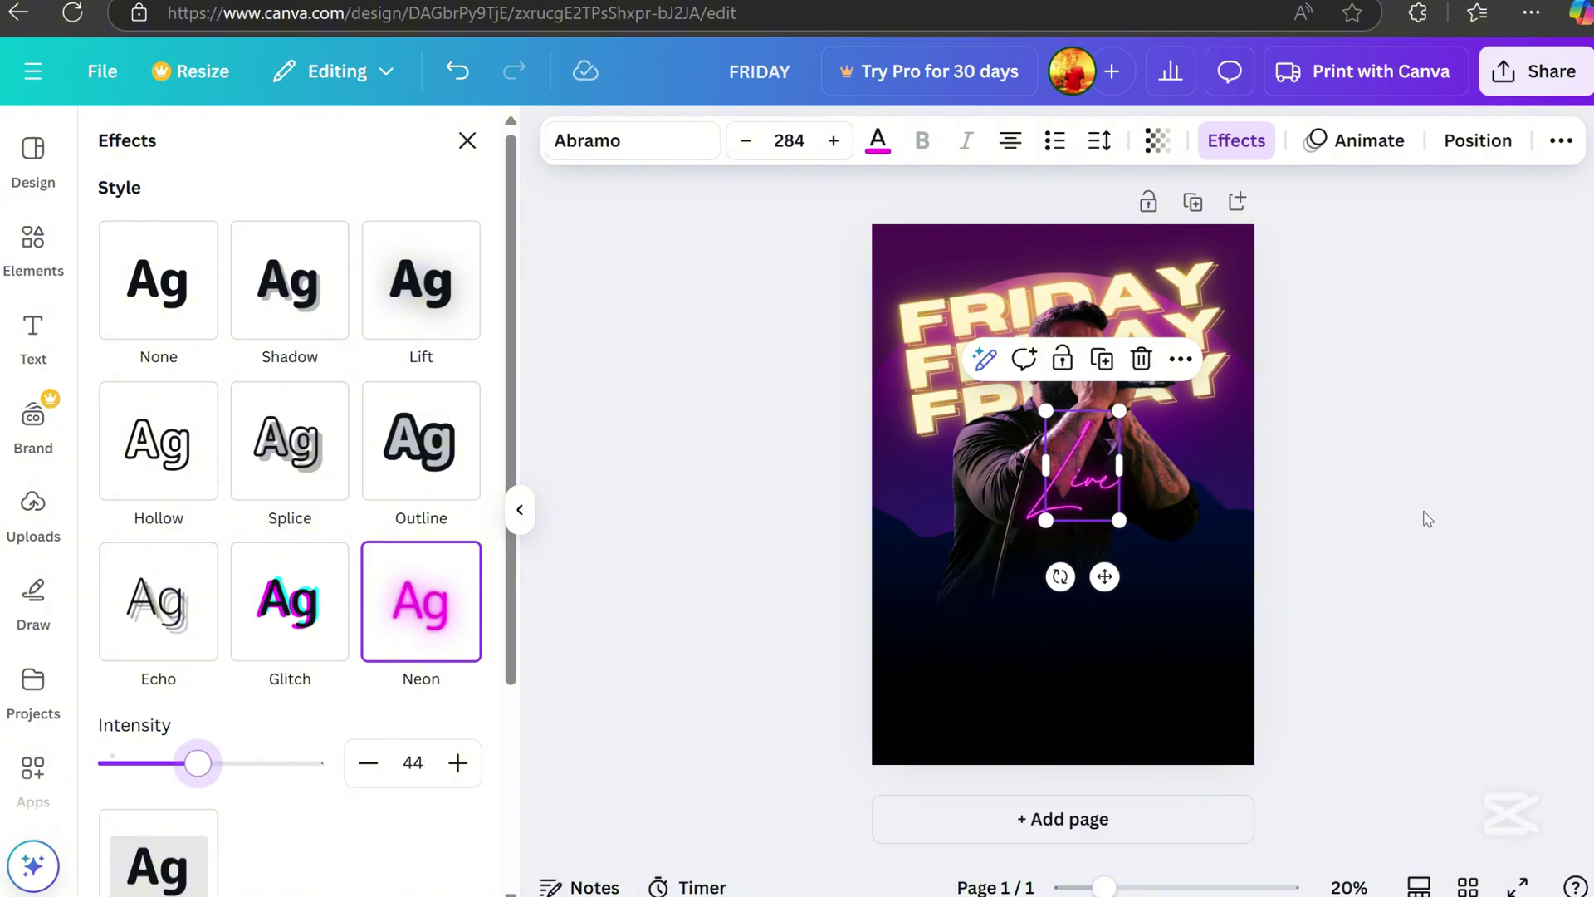
click(1422, 517)
drag(1090, 492, 1187, 514)
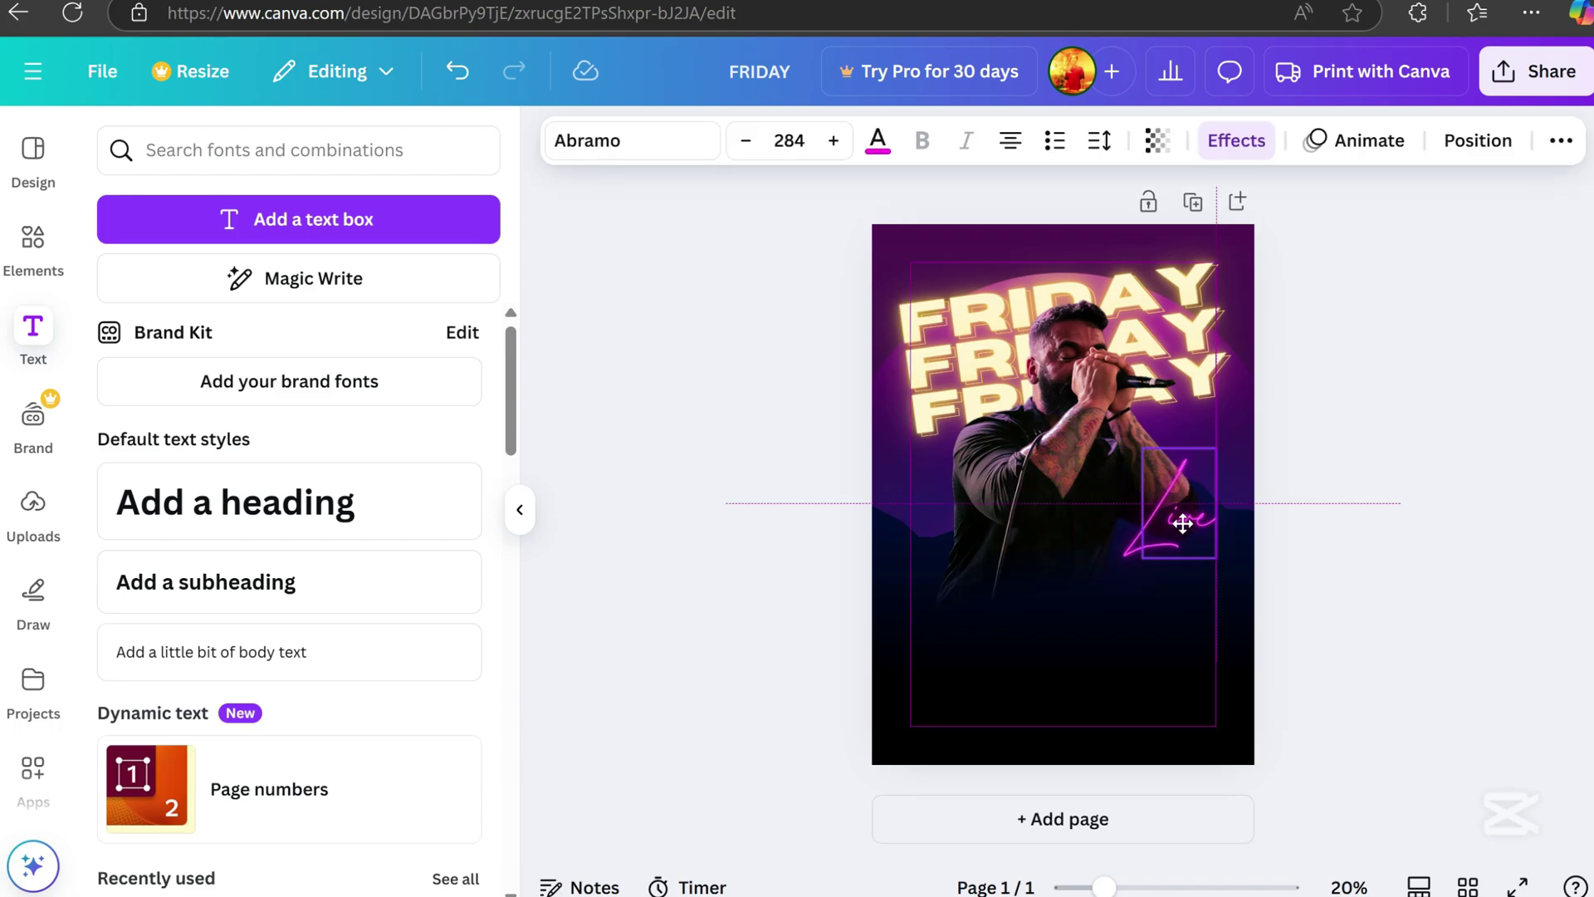
click(1439, 489)
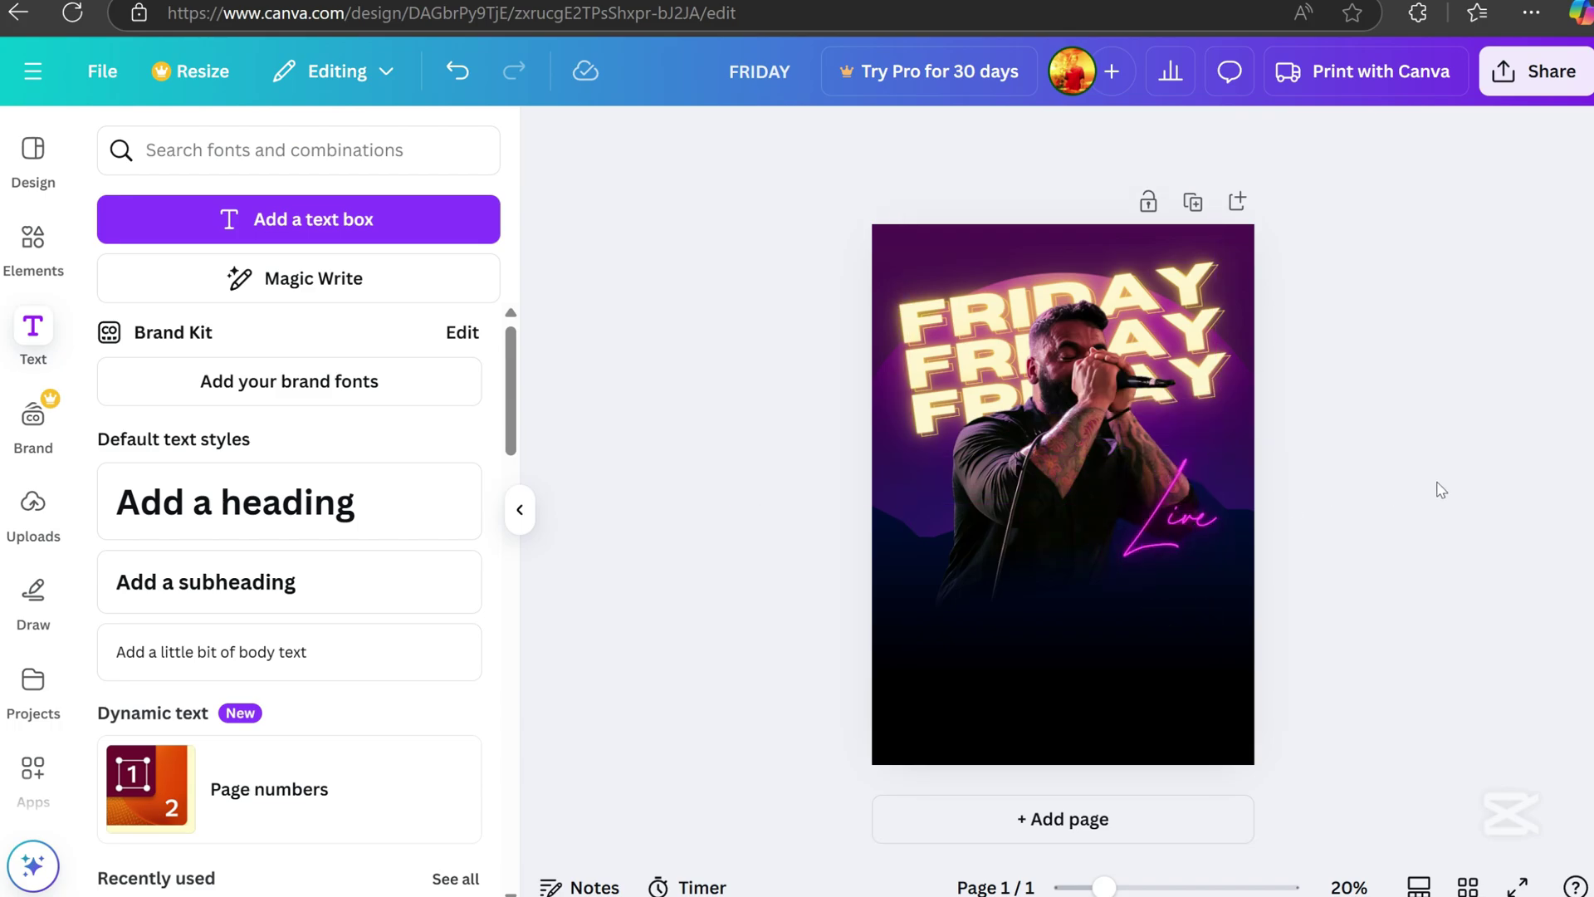
Search the Canva apps for "type gradient" and open the TypeGradient app
scroll(42, 498, down, 5)
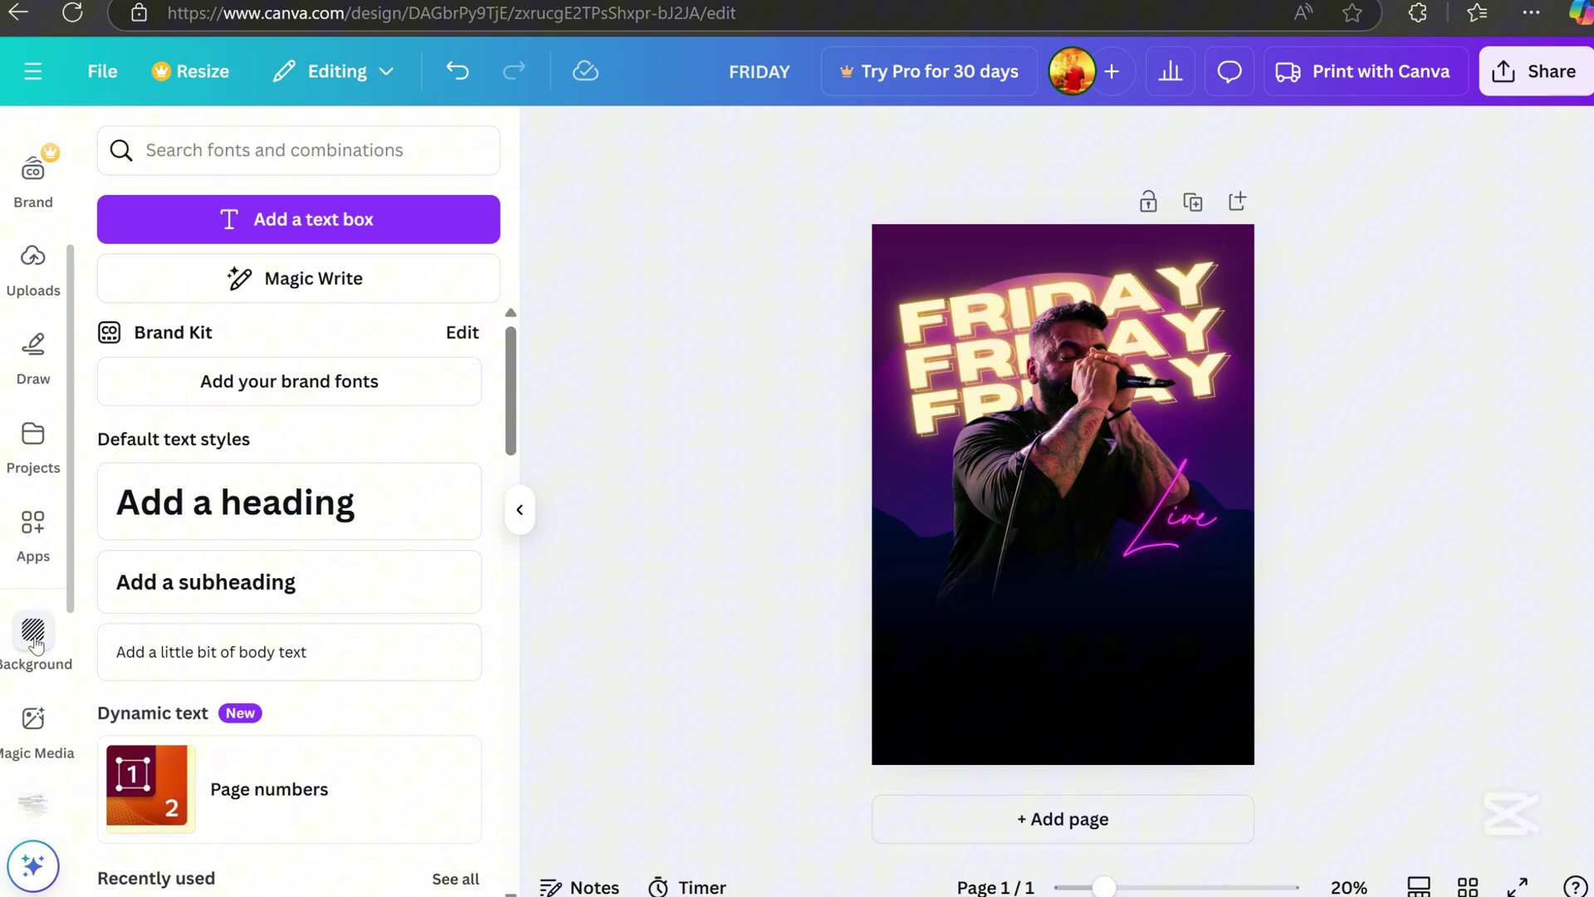
click(37, 162)
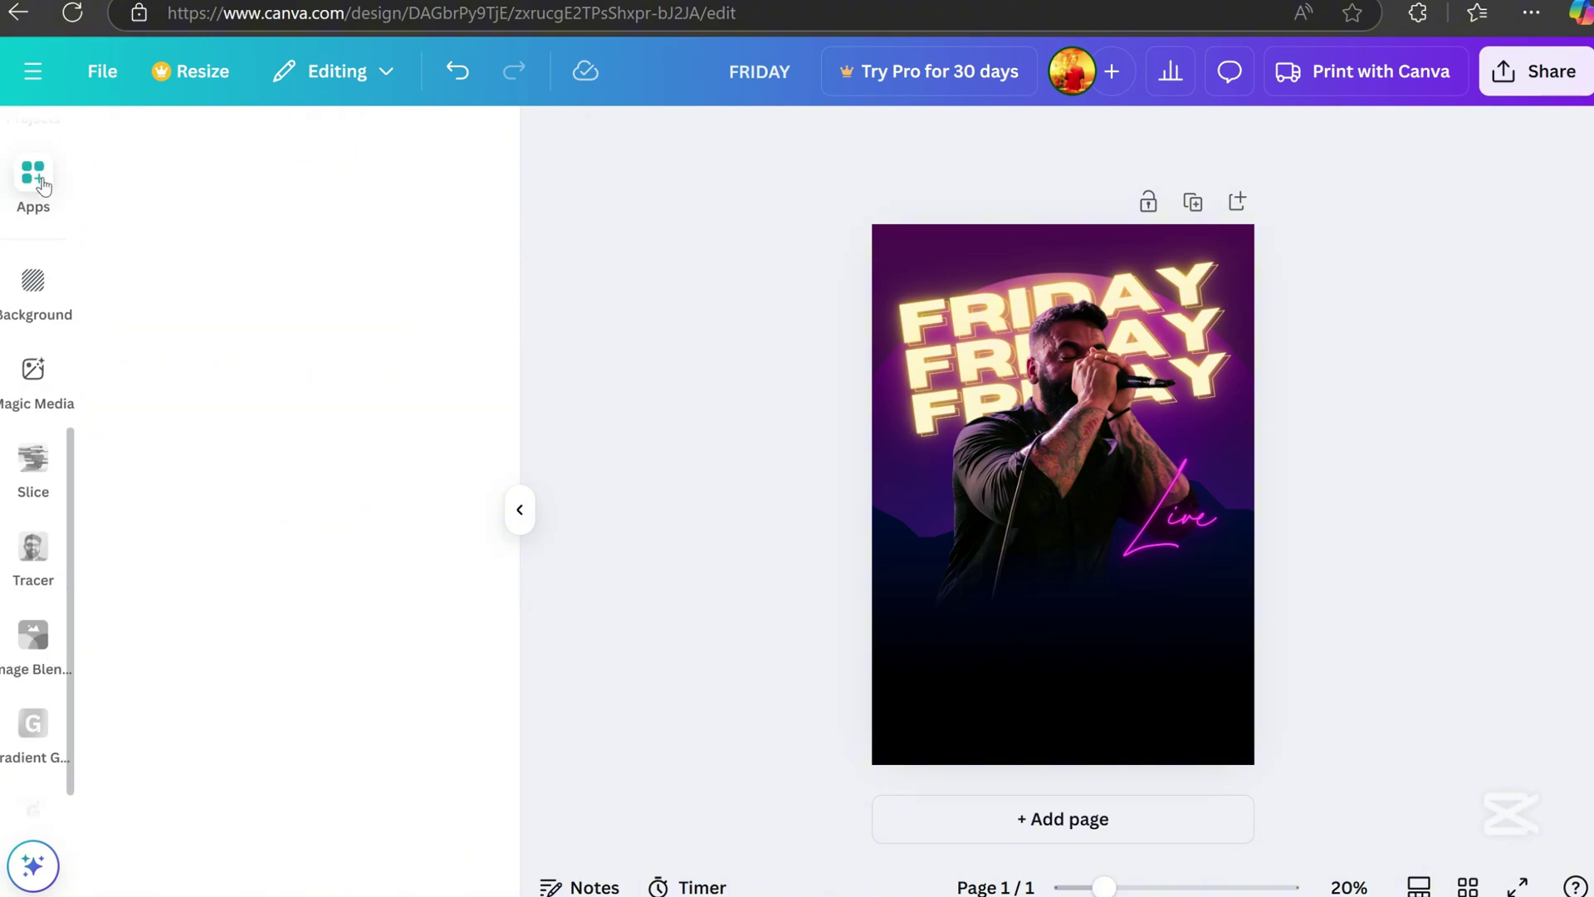
click(43, 185)
click(469, 151)
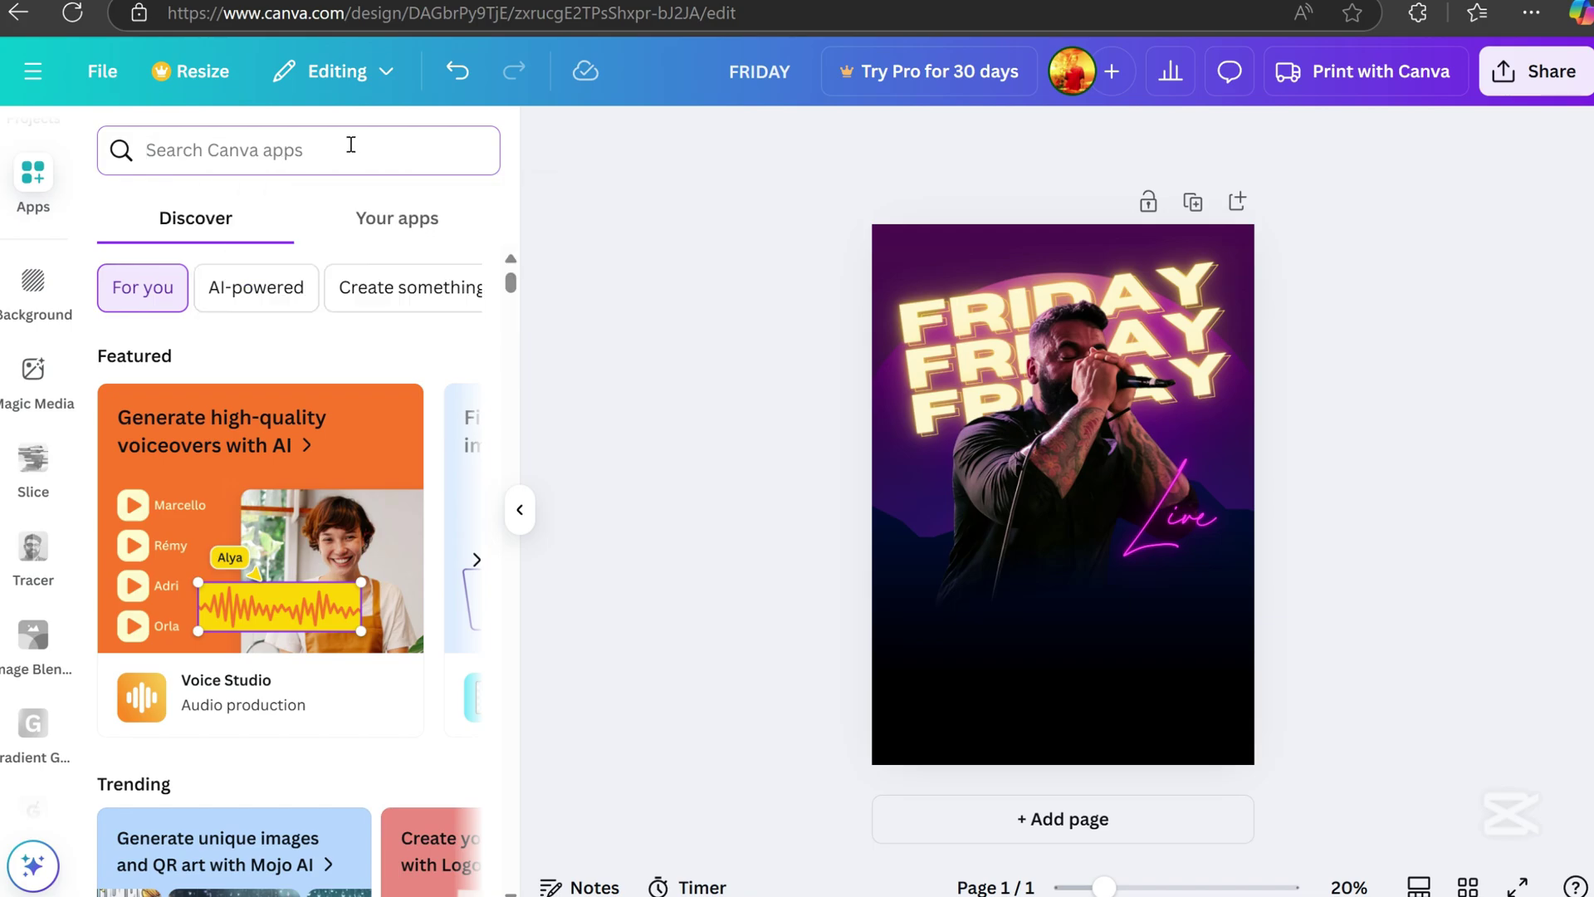
text(type grad)
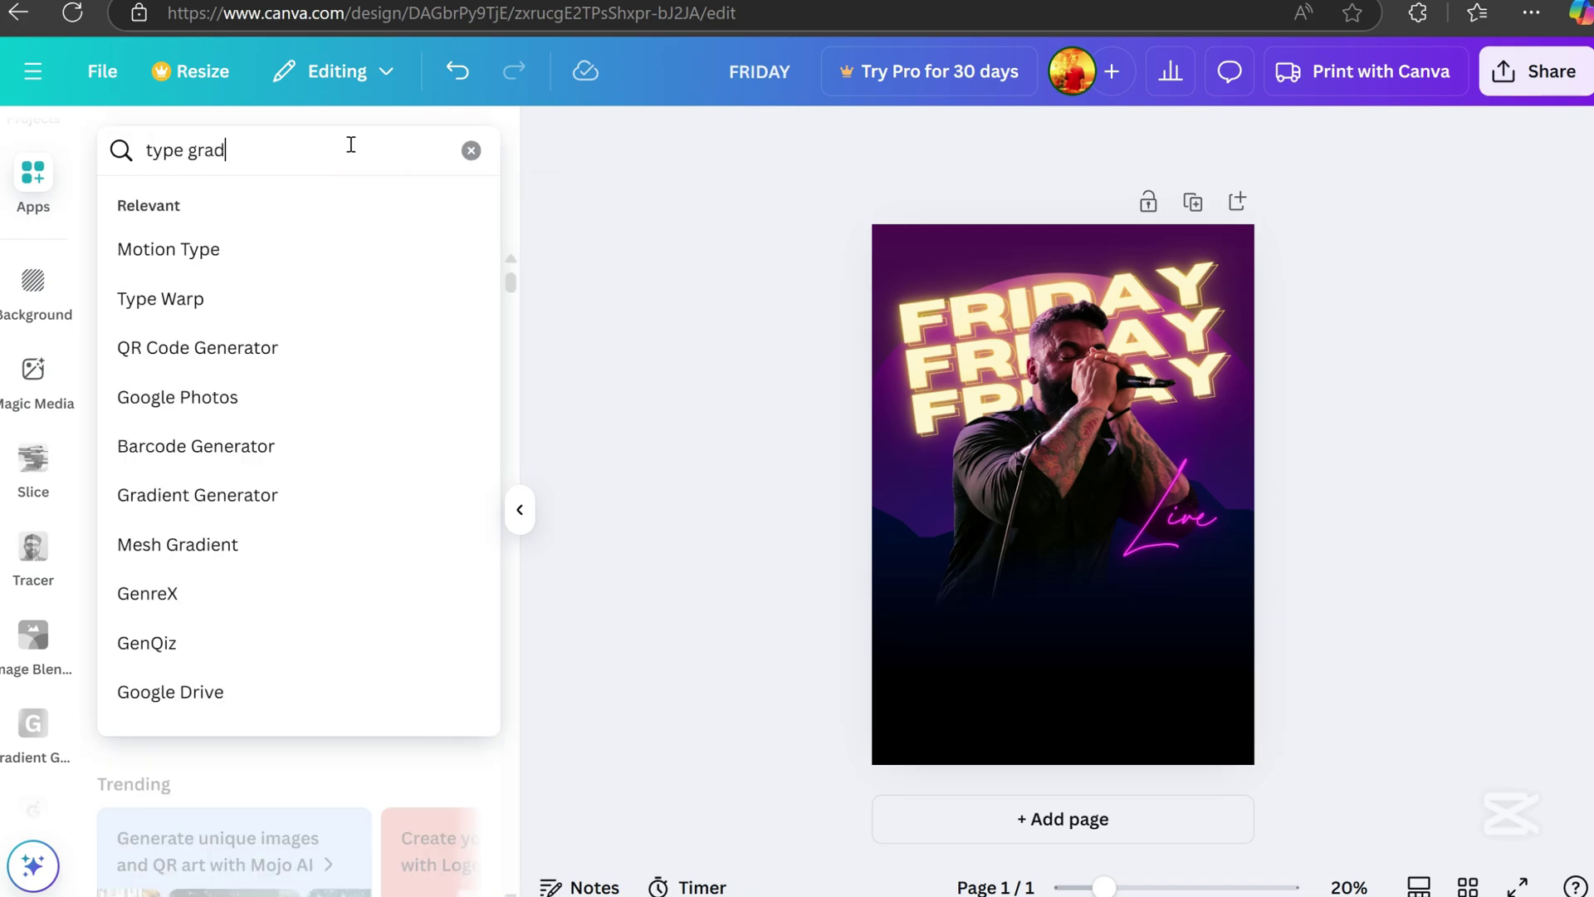
text(ient)
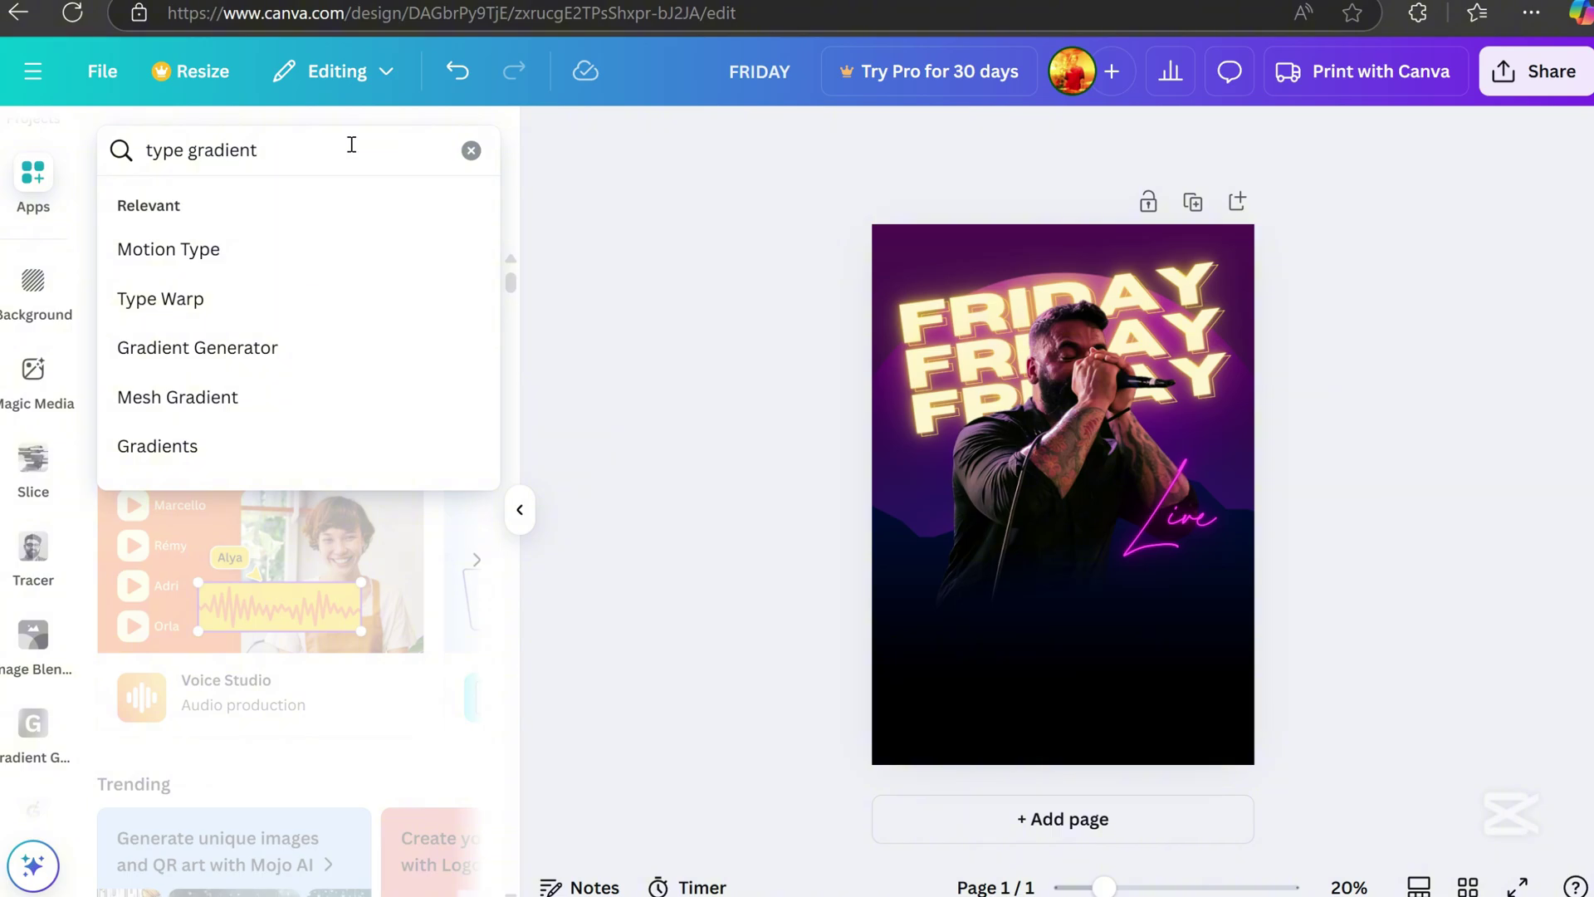
key(Return)
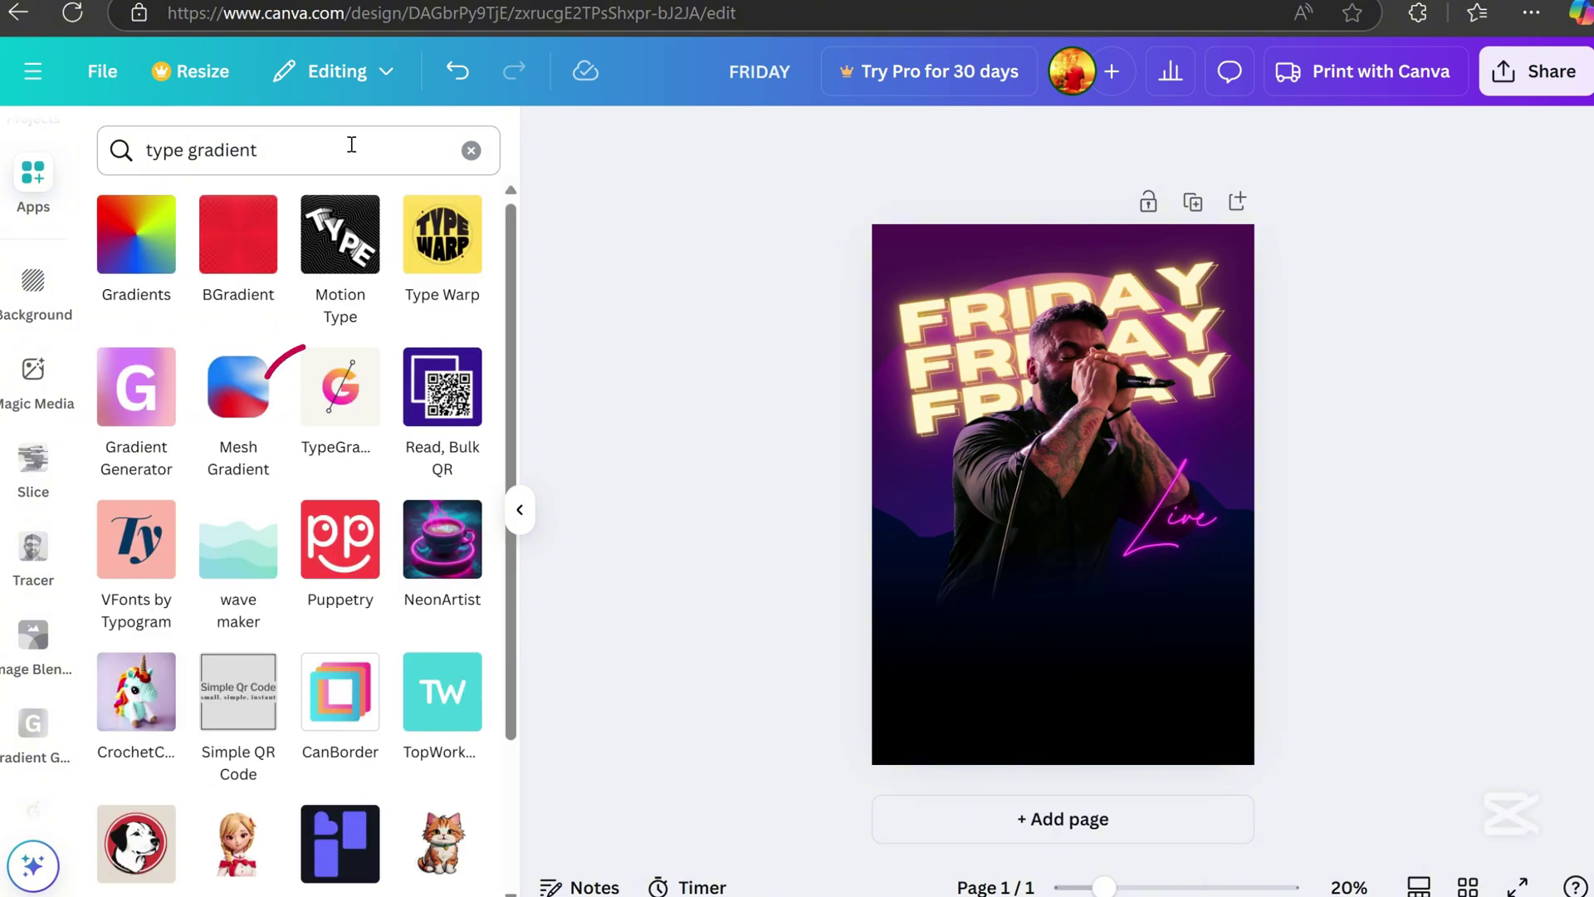
click(355, 414)
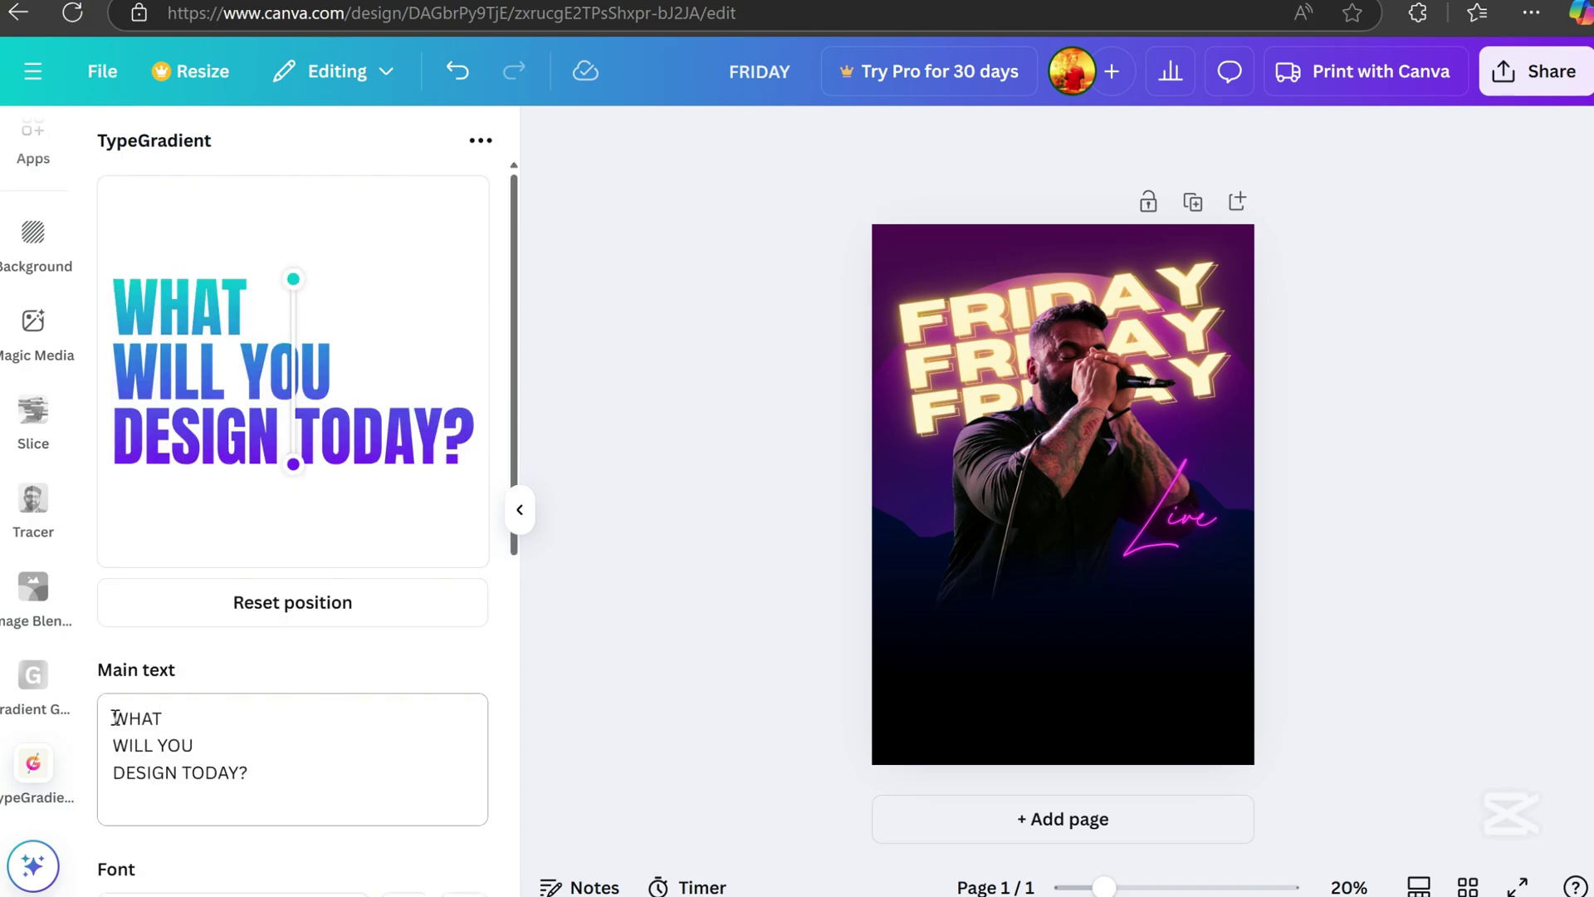
Replace the sample main text in TypeGradient with MUSIC
drag(115, 717, 307, 822)
text(MUSIC)
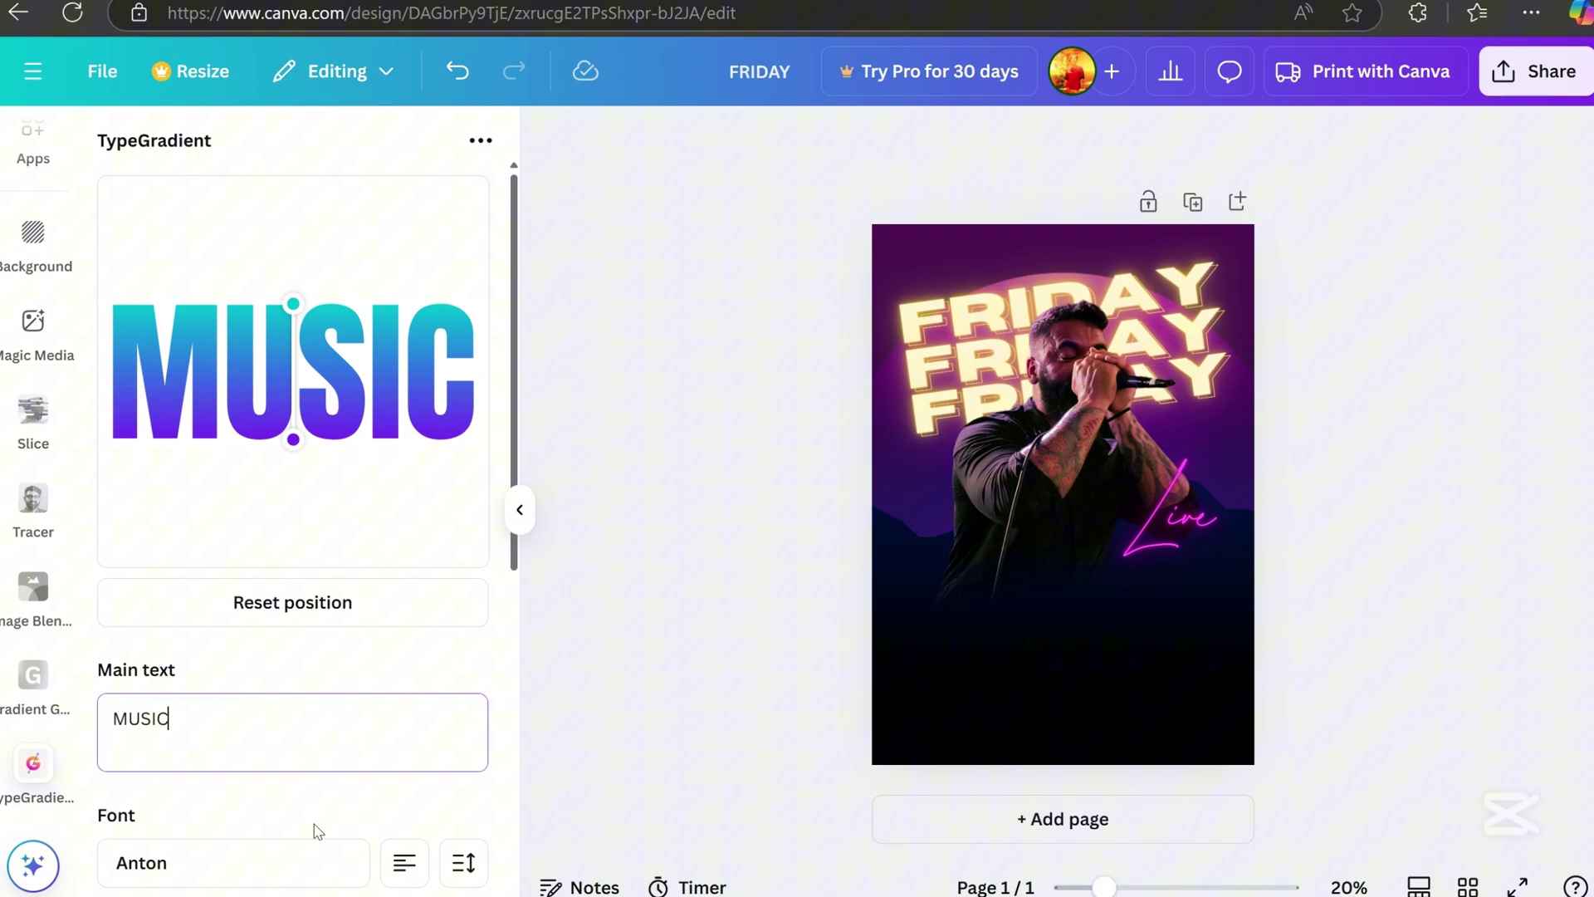
scroll(316, 830, down, 5)
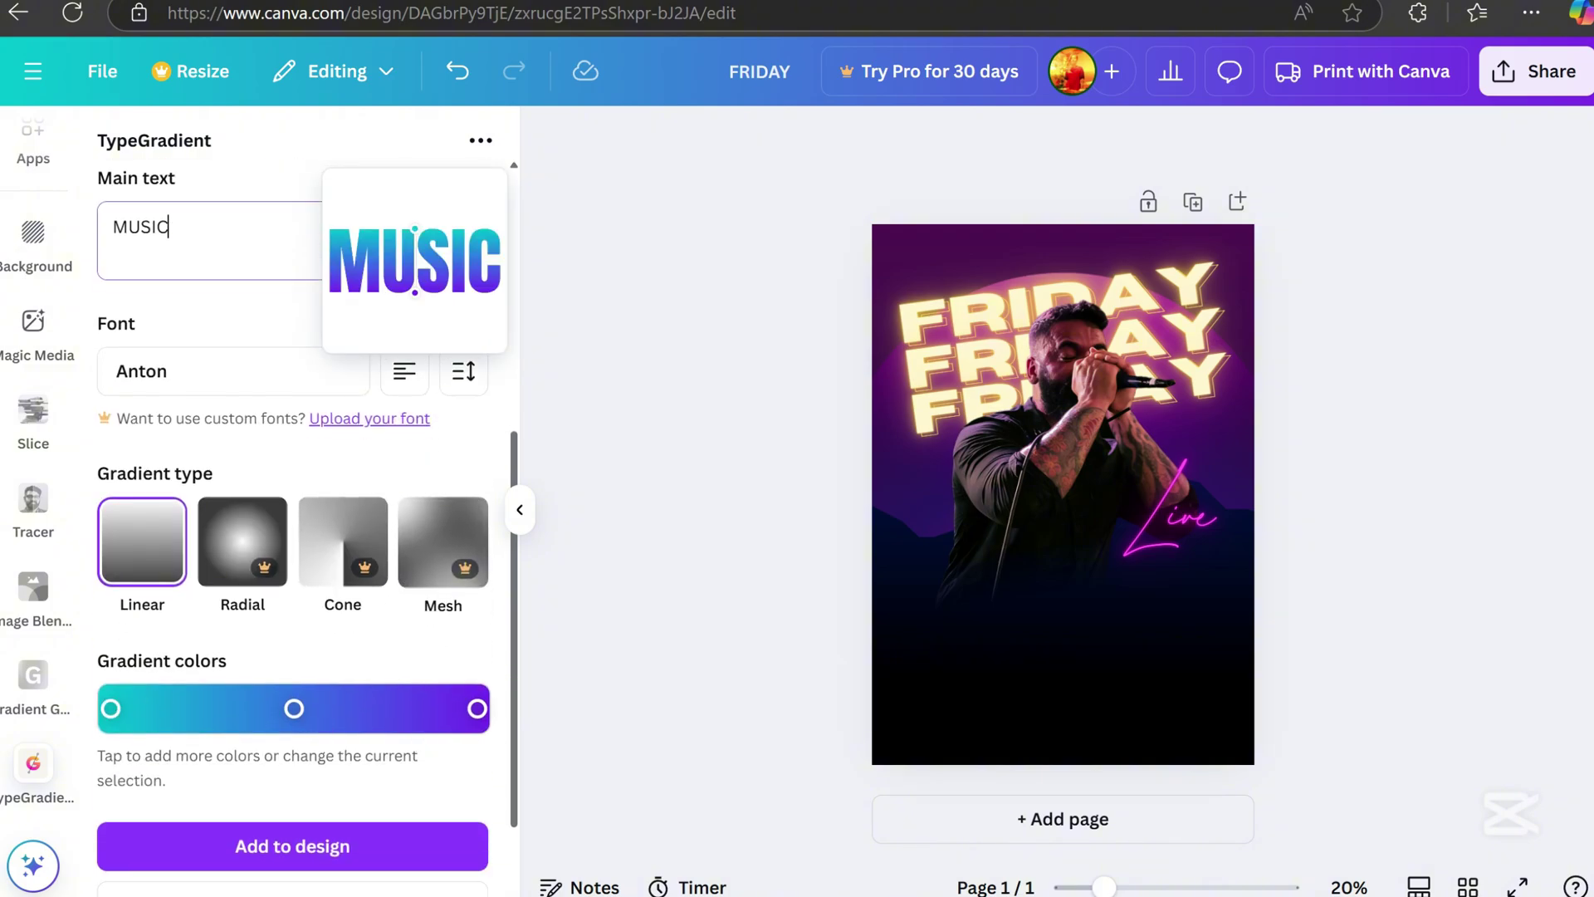
Recolor the MUSIC gradient with a magenta first stop and a dark purple last stop, #320080
click(111, 708)
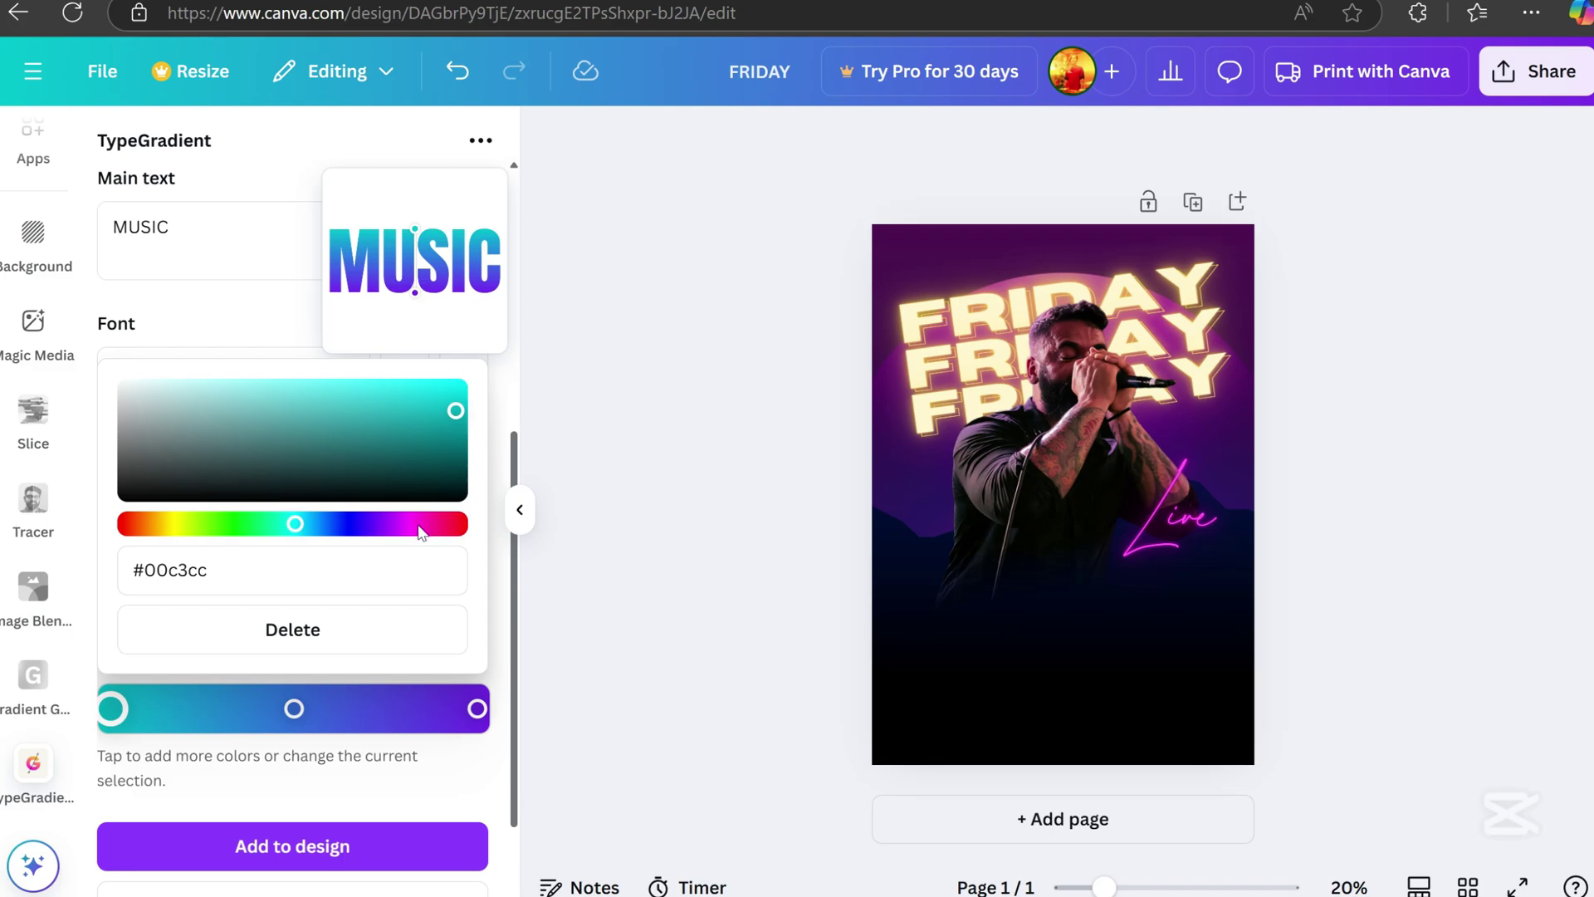
drag(294, 523, 415, 523)
click(166, 785)
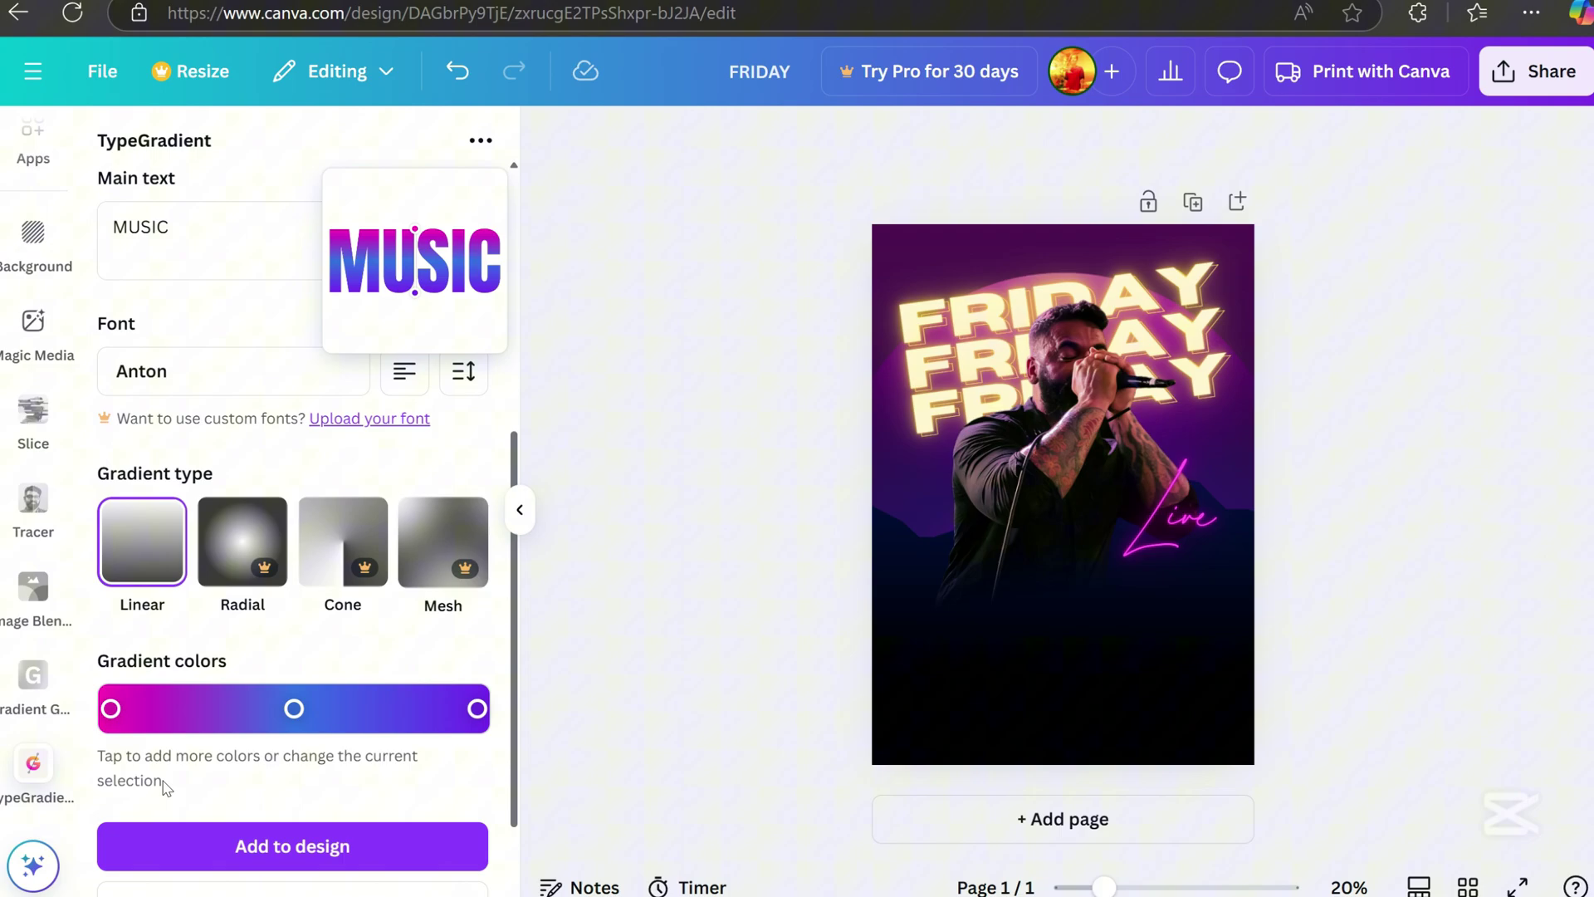
click(477, 708)
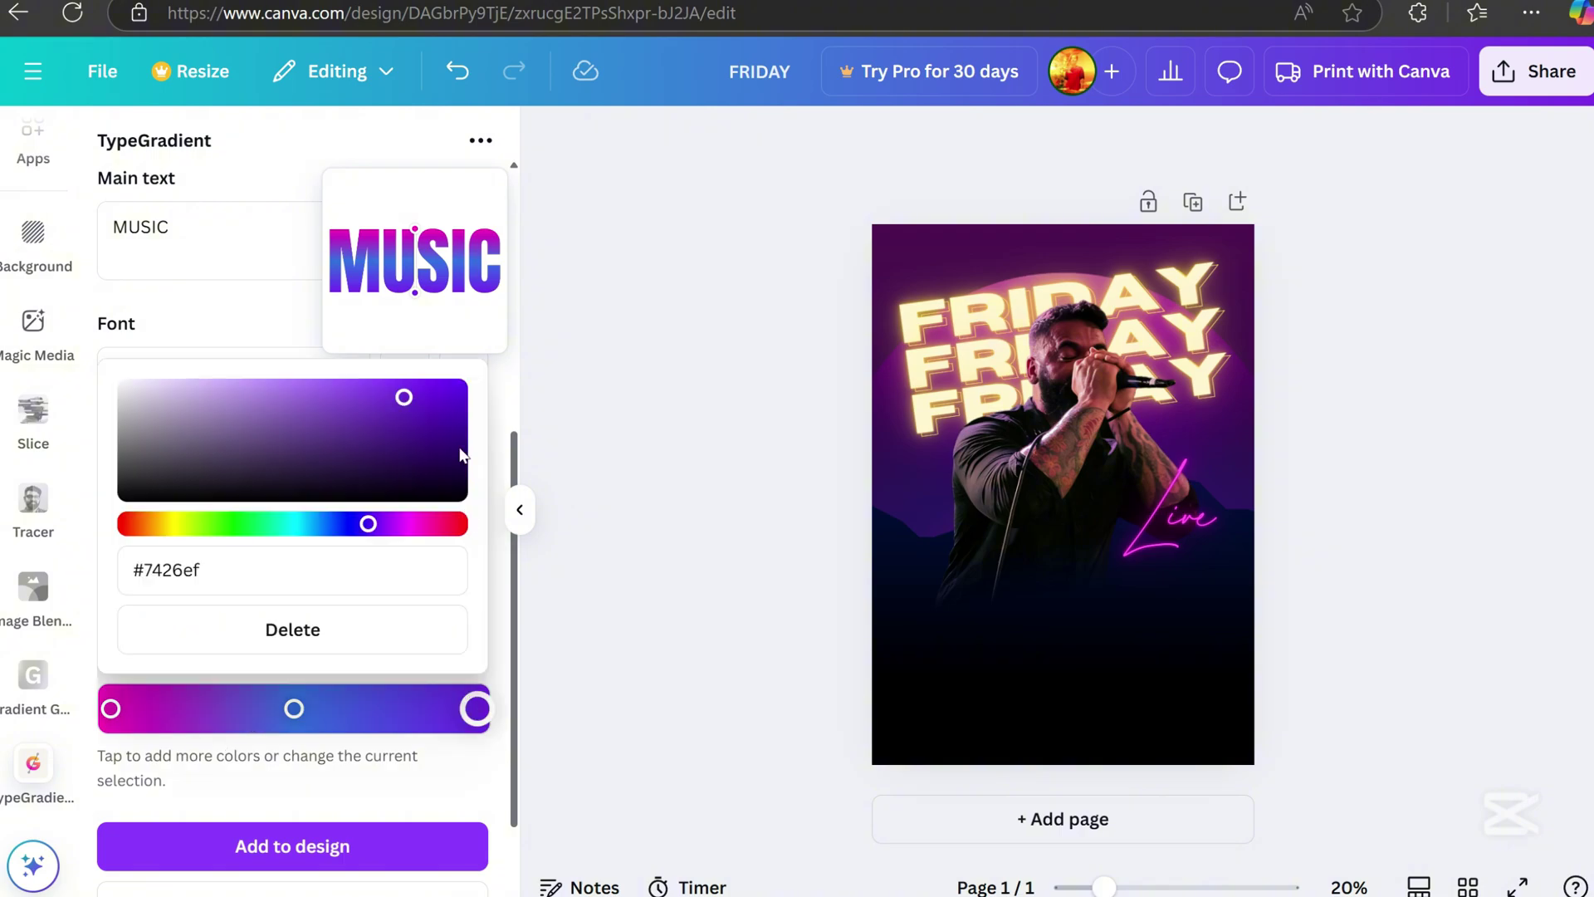
drag(401, 395, 455, 440)
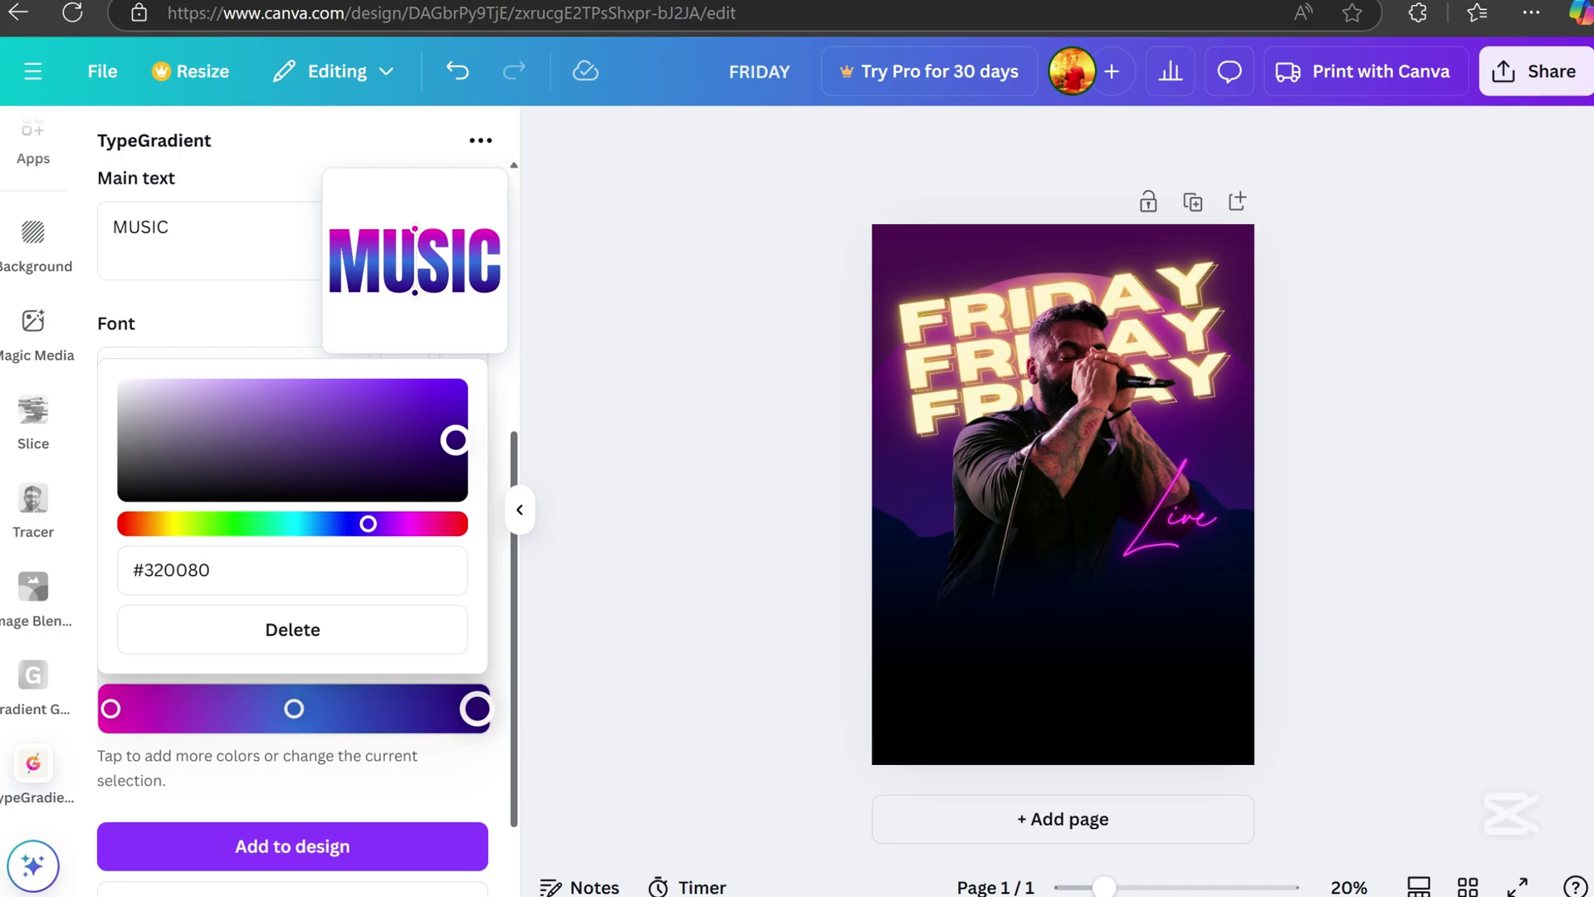
Adjust the gradient's start and end points so magenta begins just above the MUSIC letters and dark purple ends near their base
scroll(379, 360, up, 6)
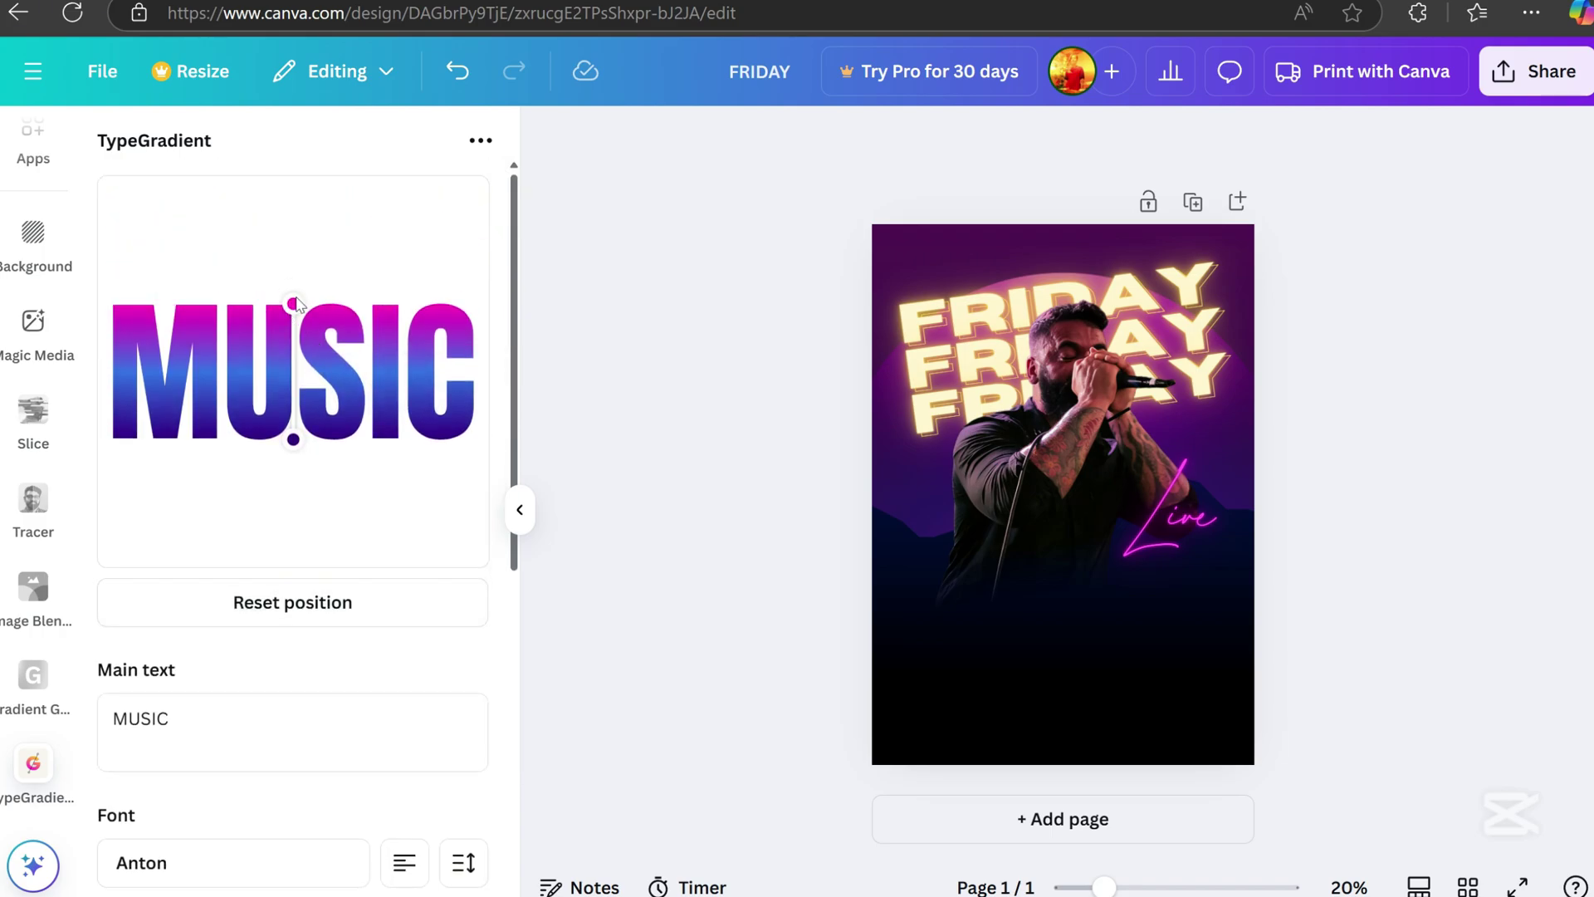
mouse_move(297, 305)
mouse_down()
mouse_move(296, 268)
mouse_move(298, 295)
mouse_up()
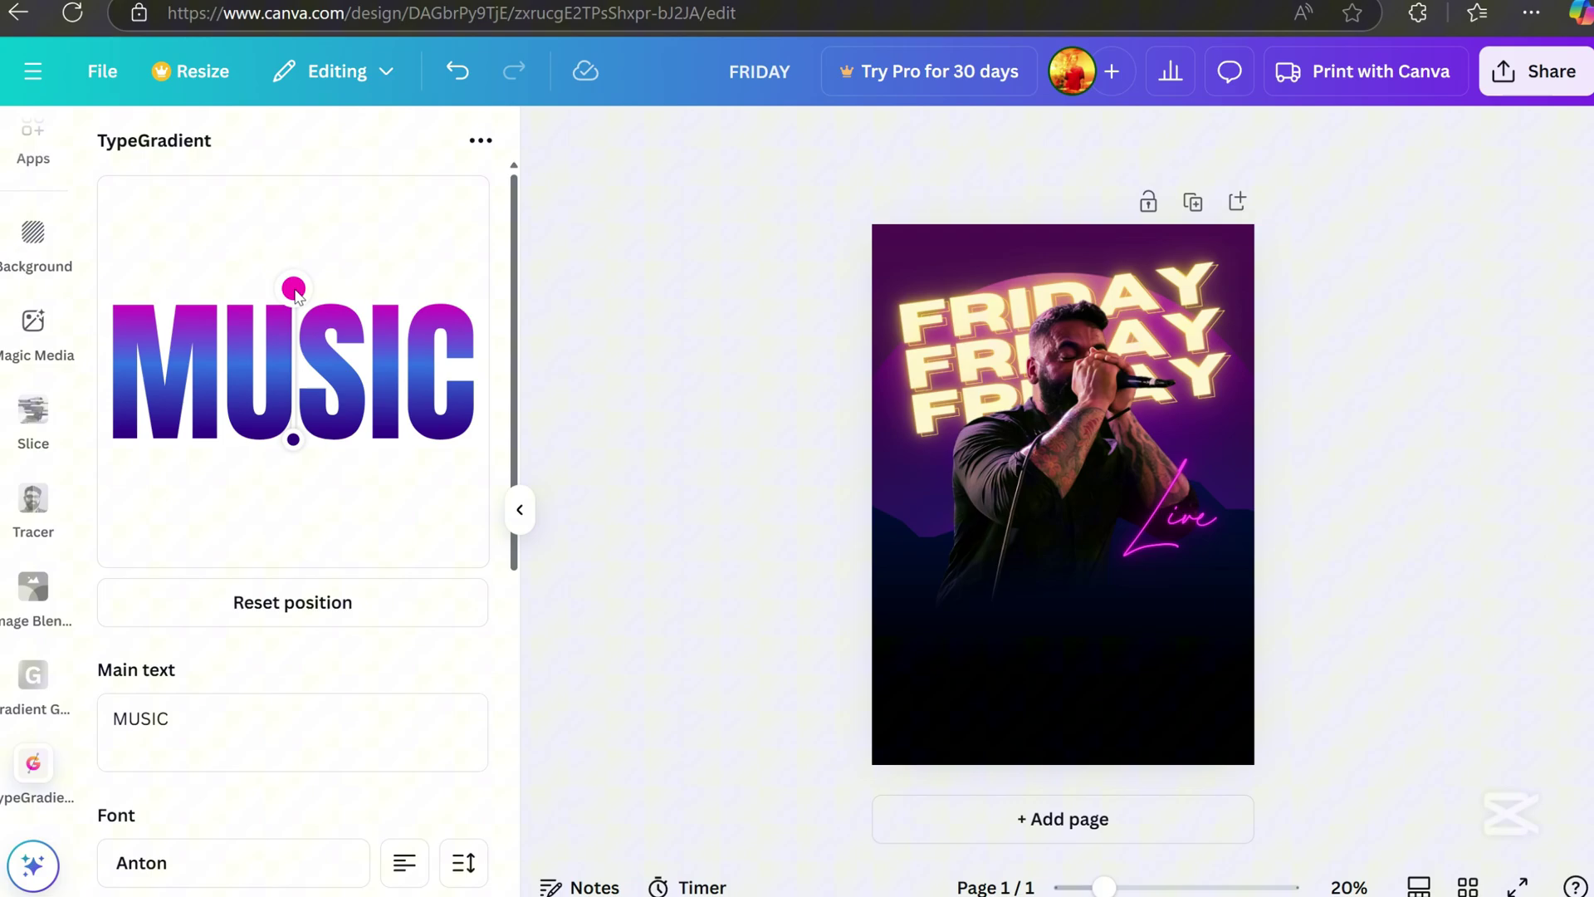
drag(293, 439, 296, 425)
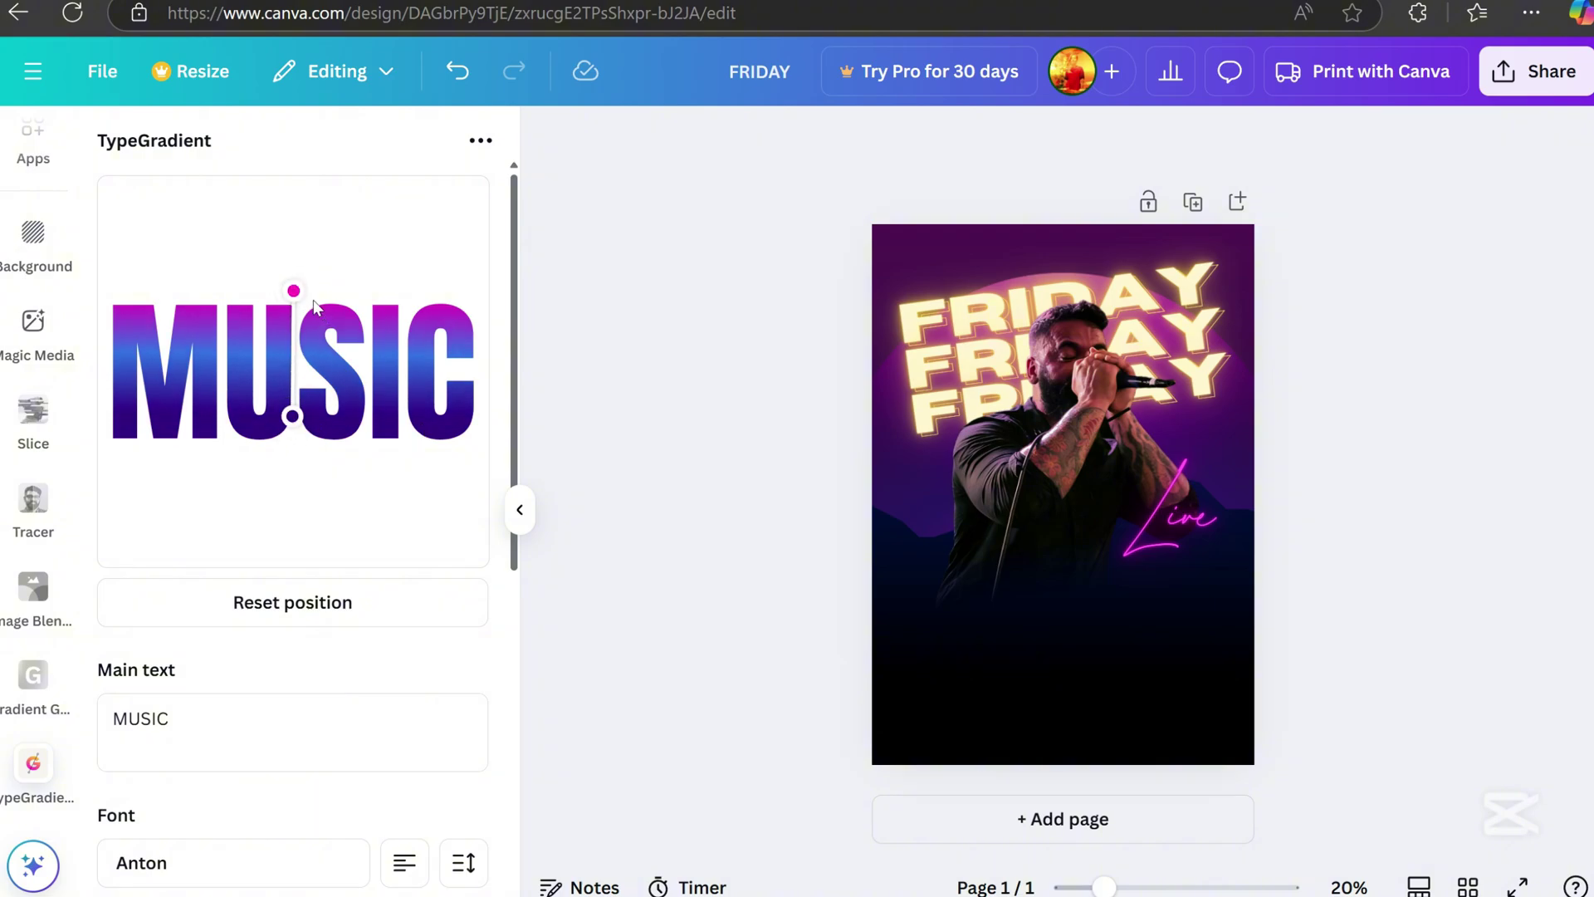
drag(284, 291, 295, 324)
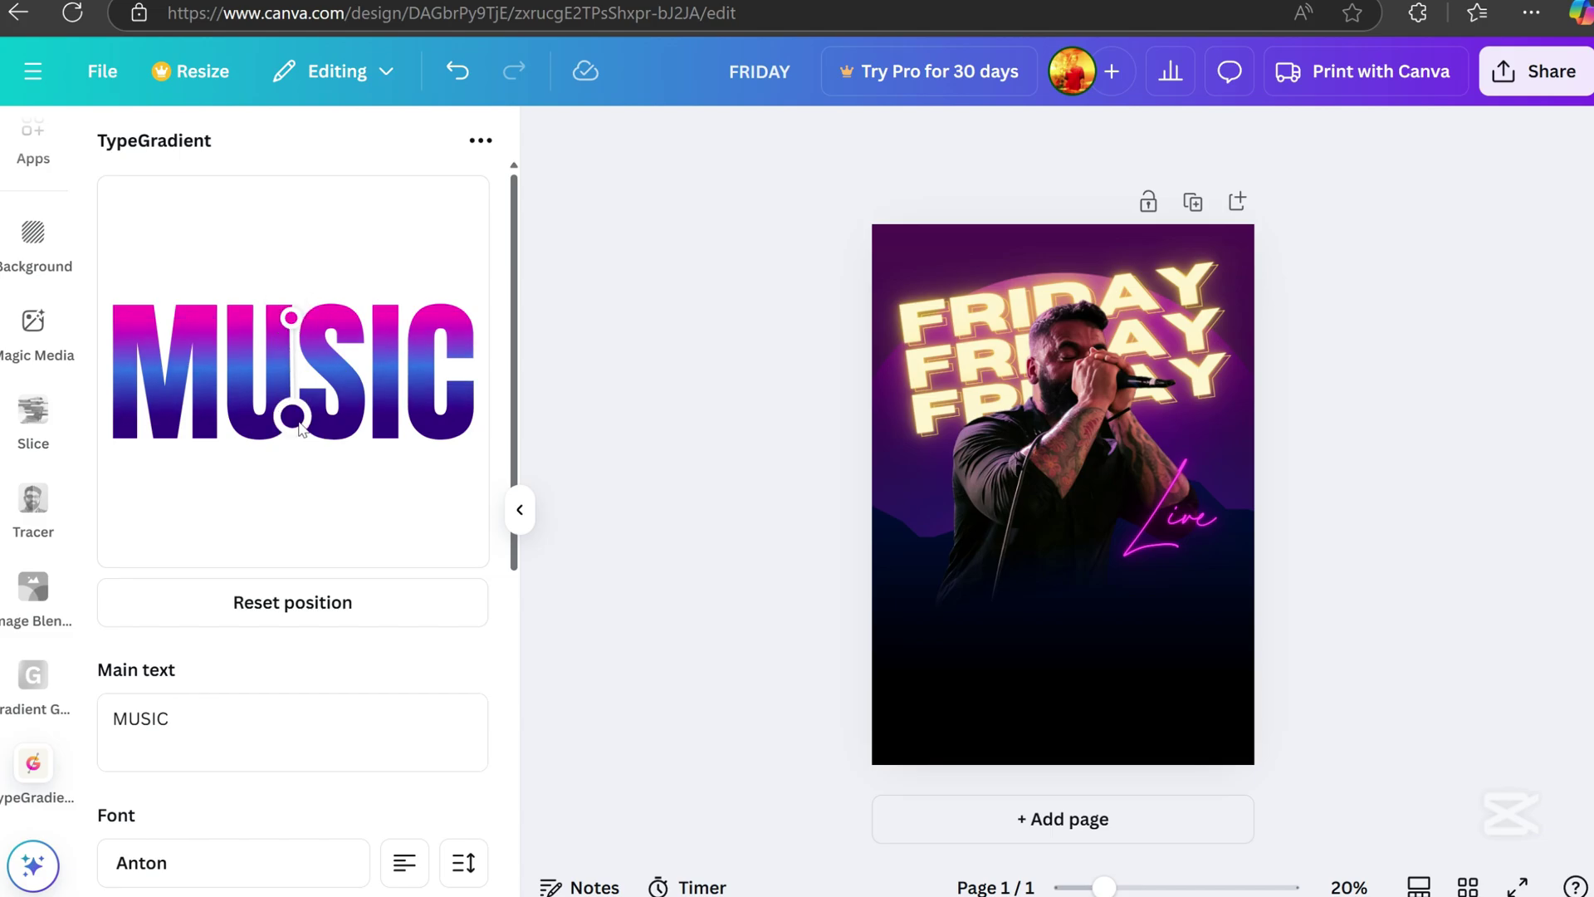
drag(292, 416, 294, 433)
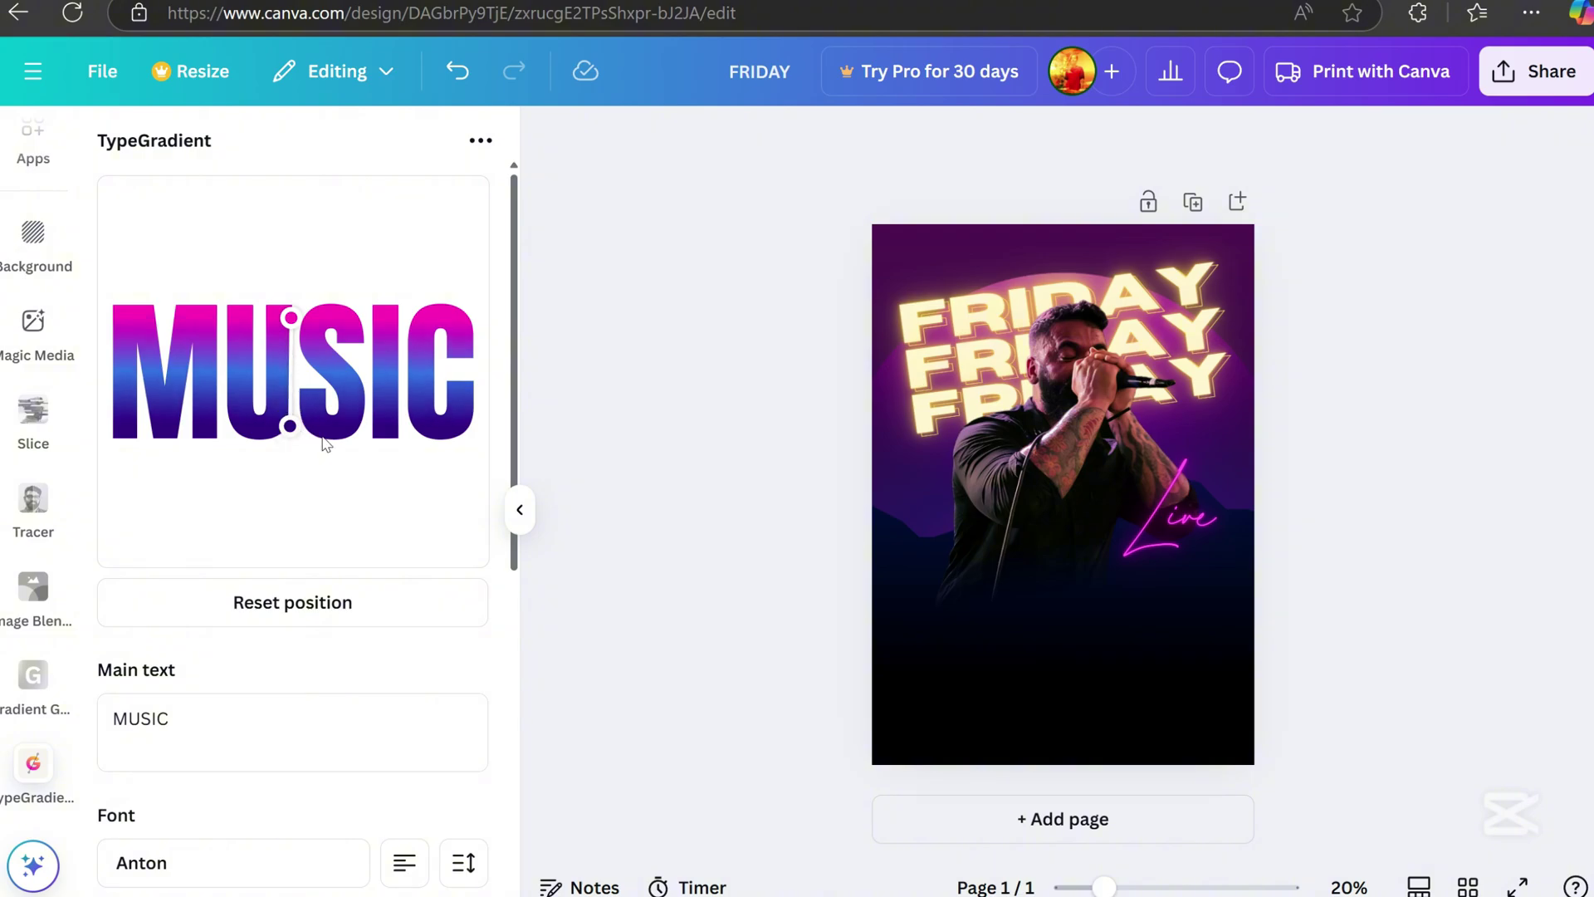
drag(290, 317, 296, 299)
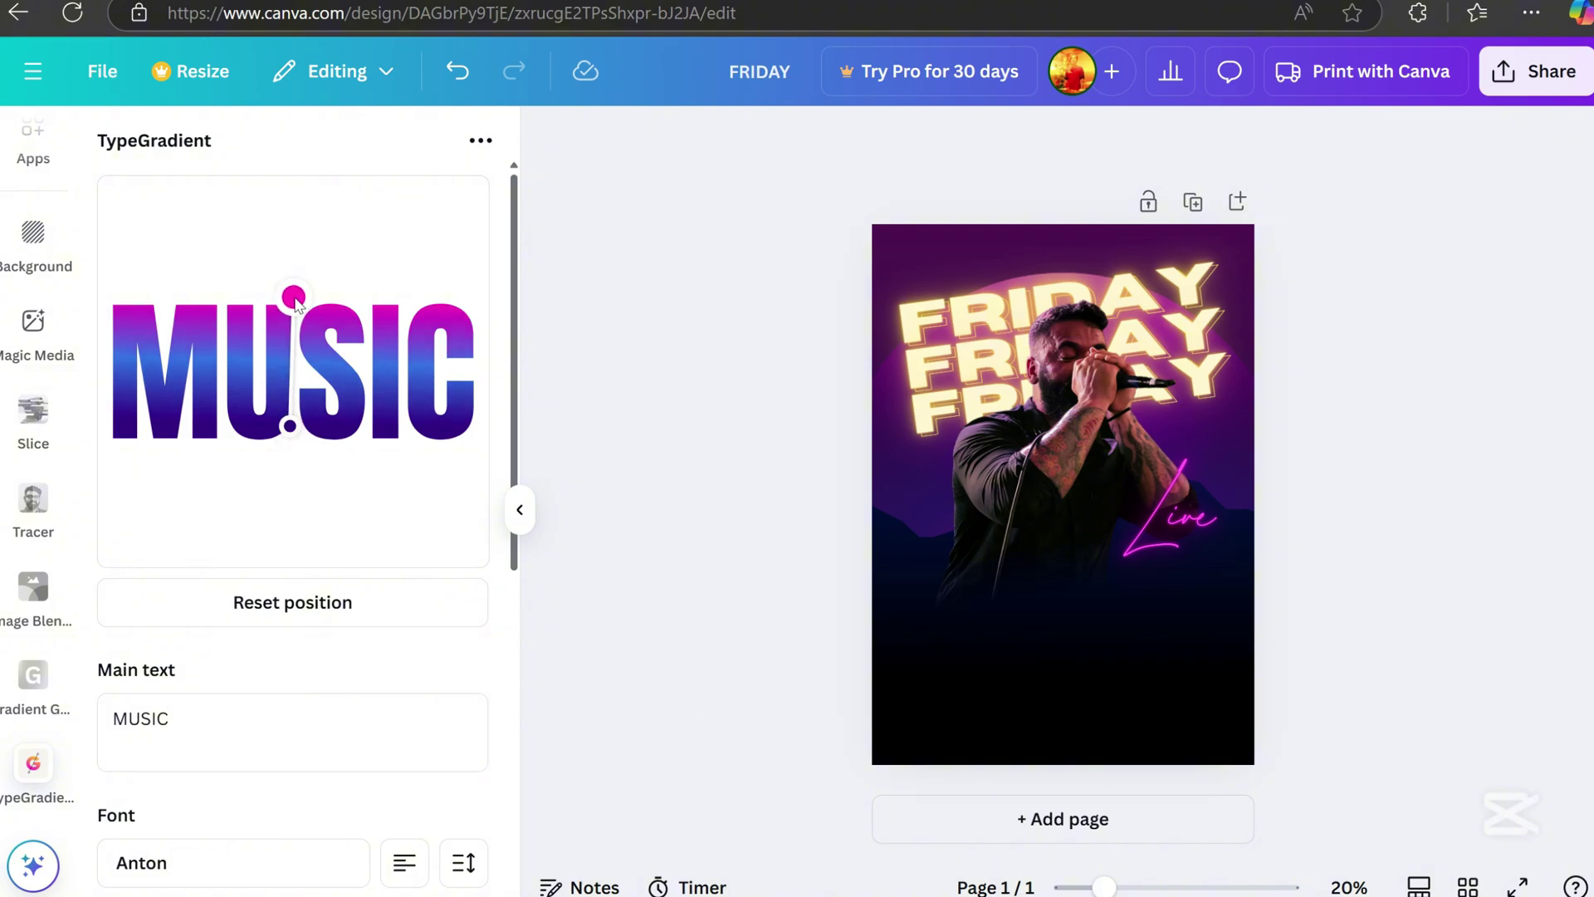
Add the gradient MUSIC text to the design and enlarge it to about the poster's width
scroll(341, 731, down, 7)
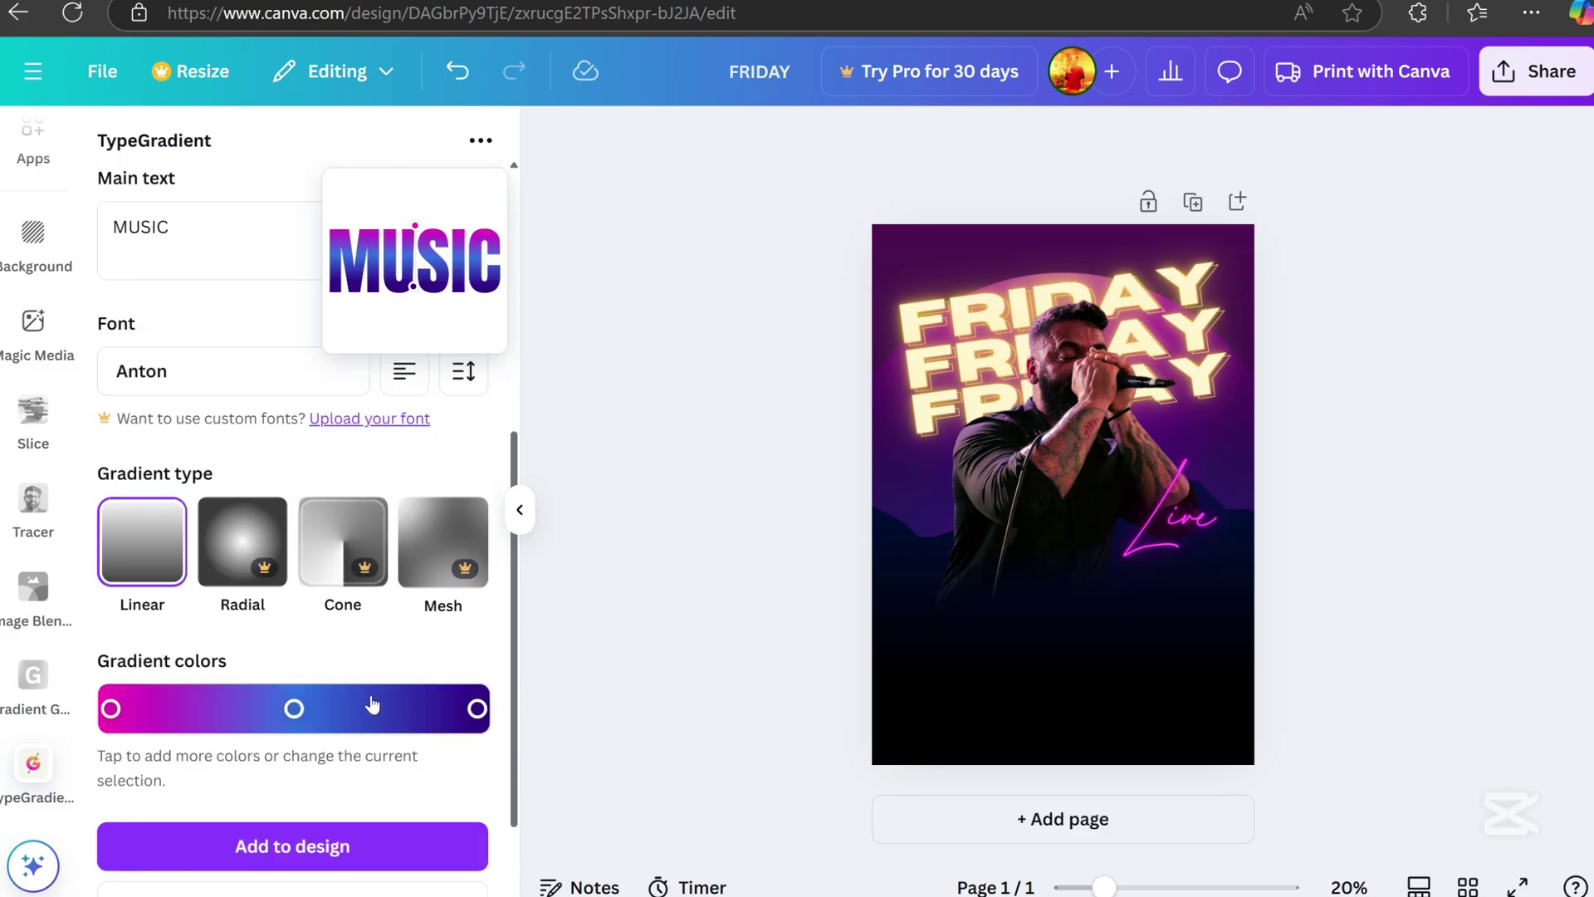
click(307, 730)
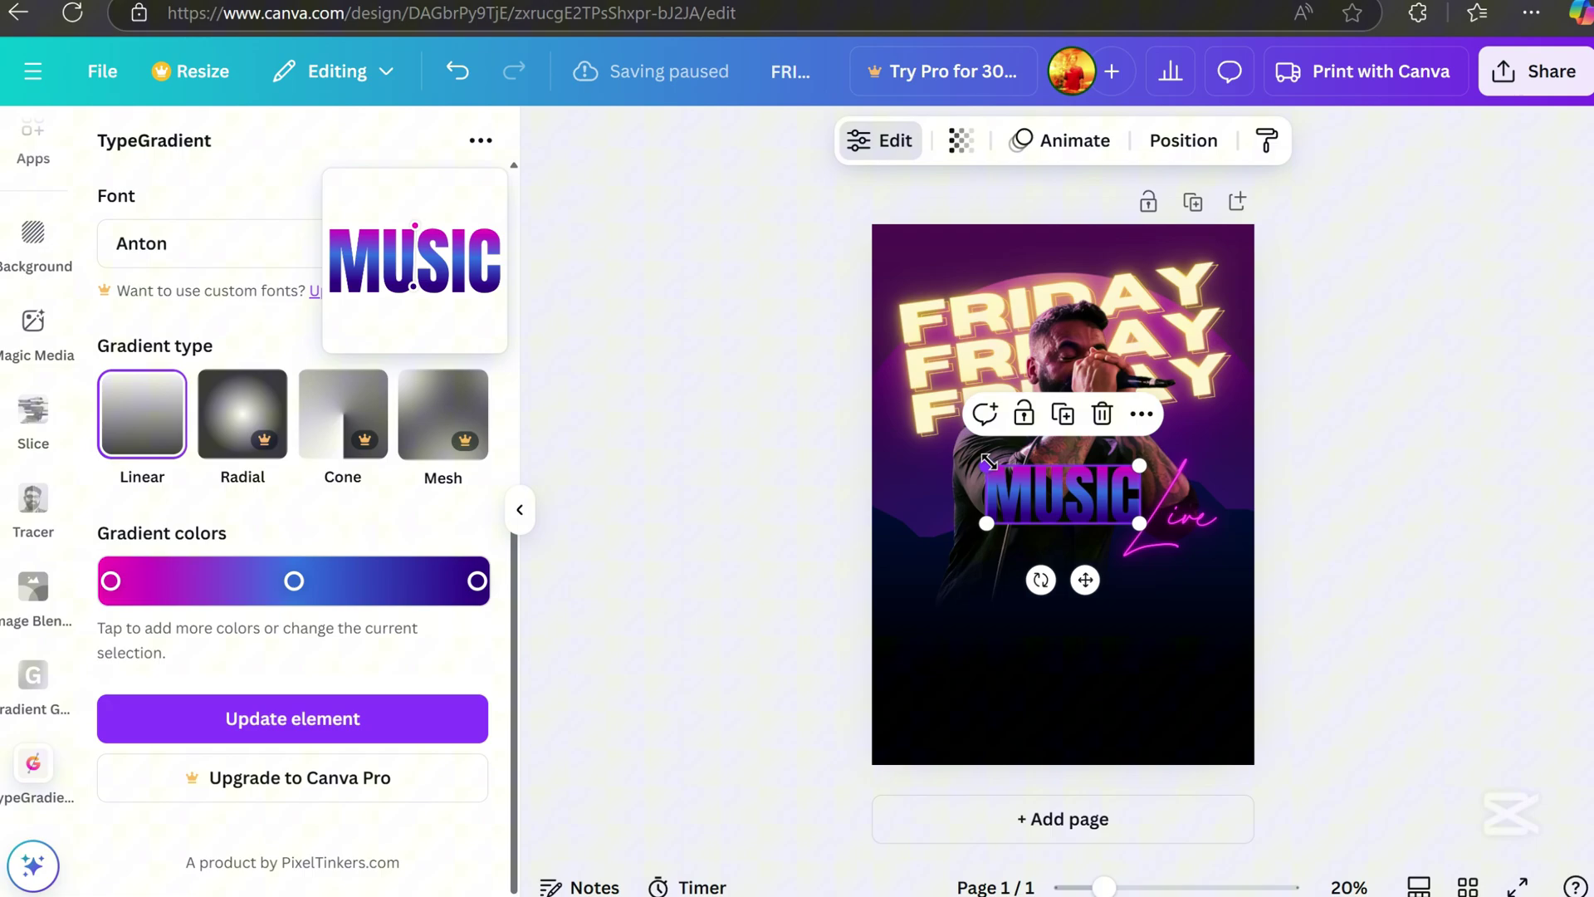
drag(986, 465, 840, 410)
click(1303, 448)
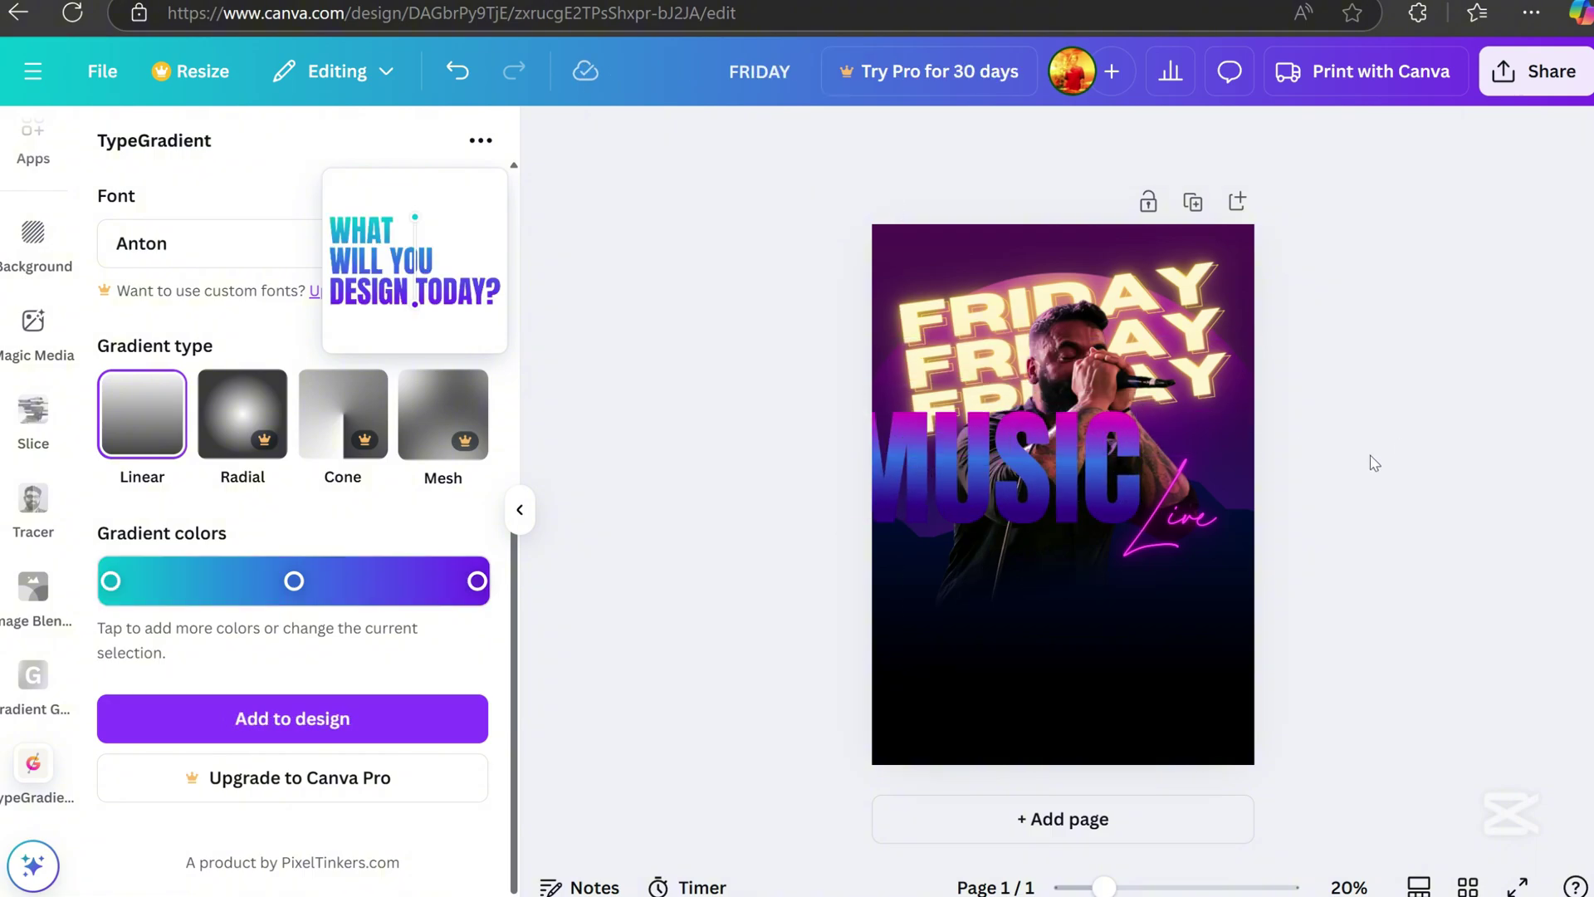
Move the MUSIC title down across the singer's faded lower body, centered horizontally on the poster
click(516, 511)
key(ctrl+plus)
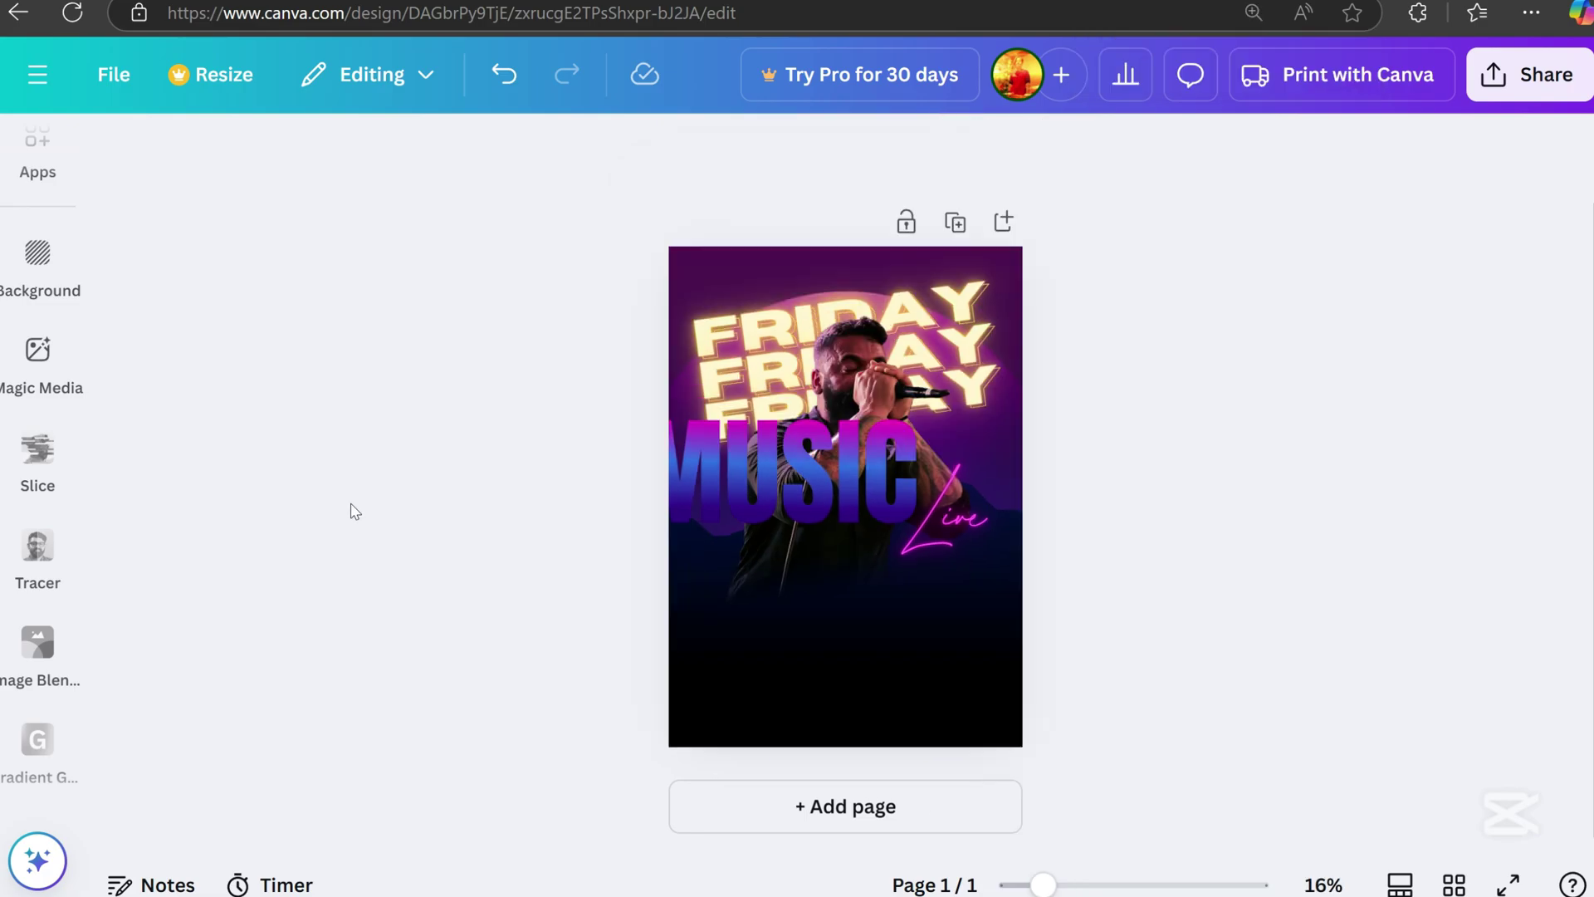
key(ctrl+minus)
click(33, 417)
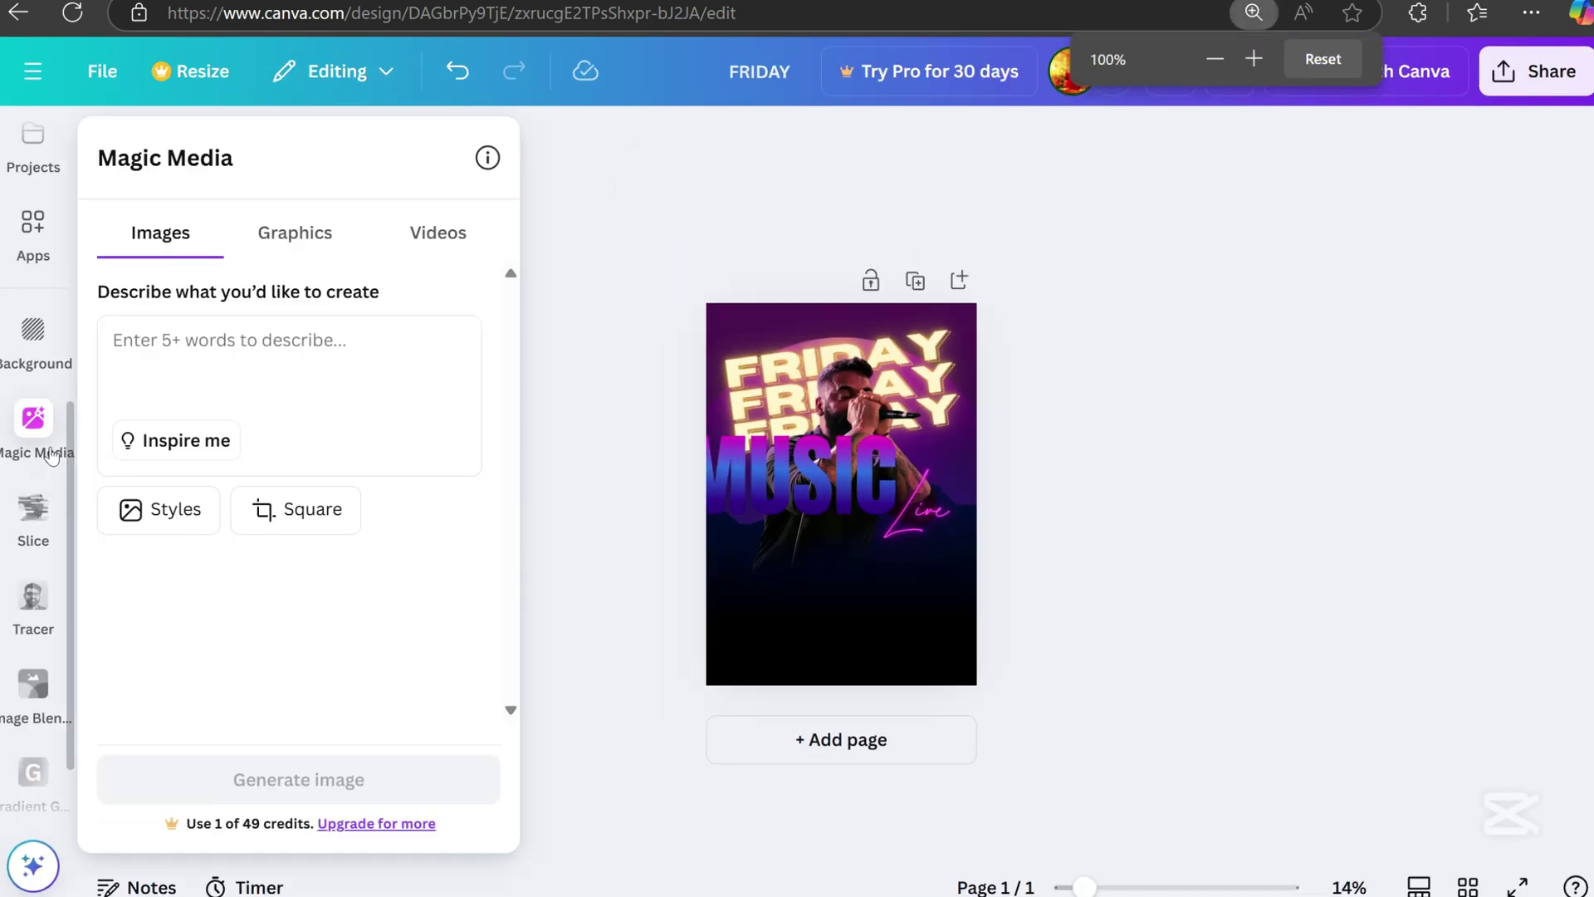
scroll(909, 570, up, 3)
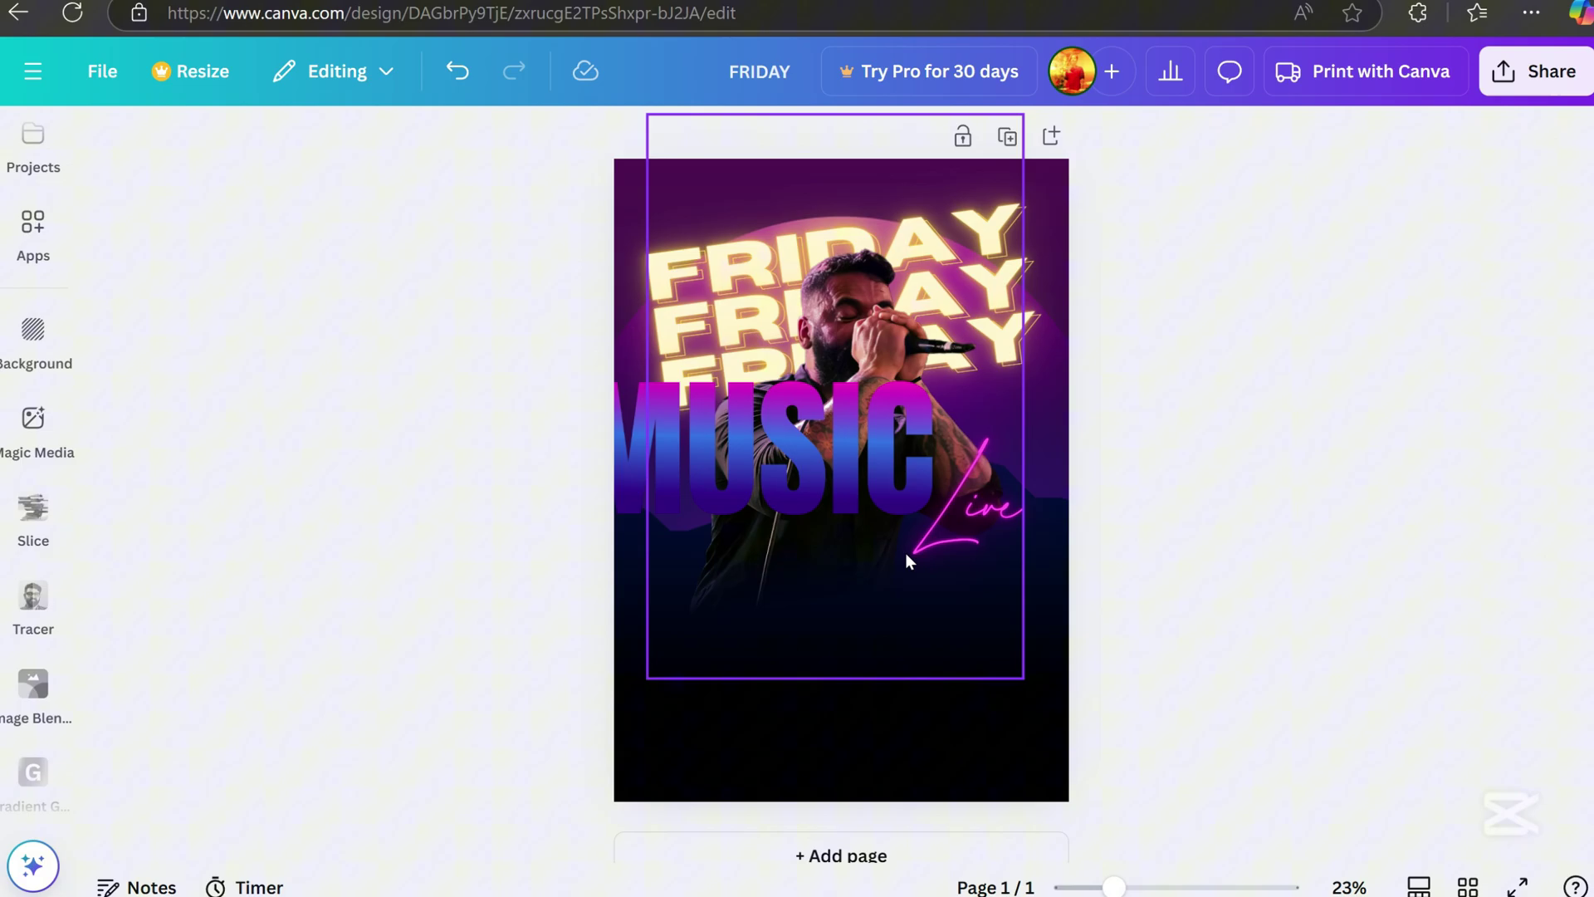
drag(826, 448, 915, 557)
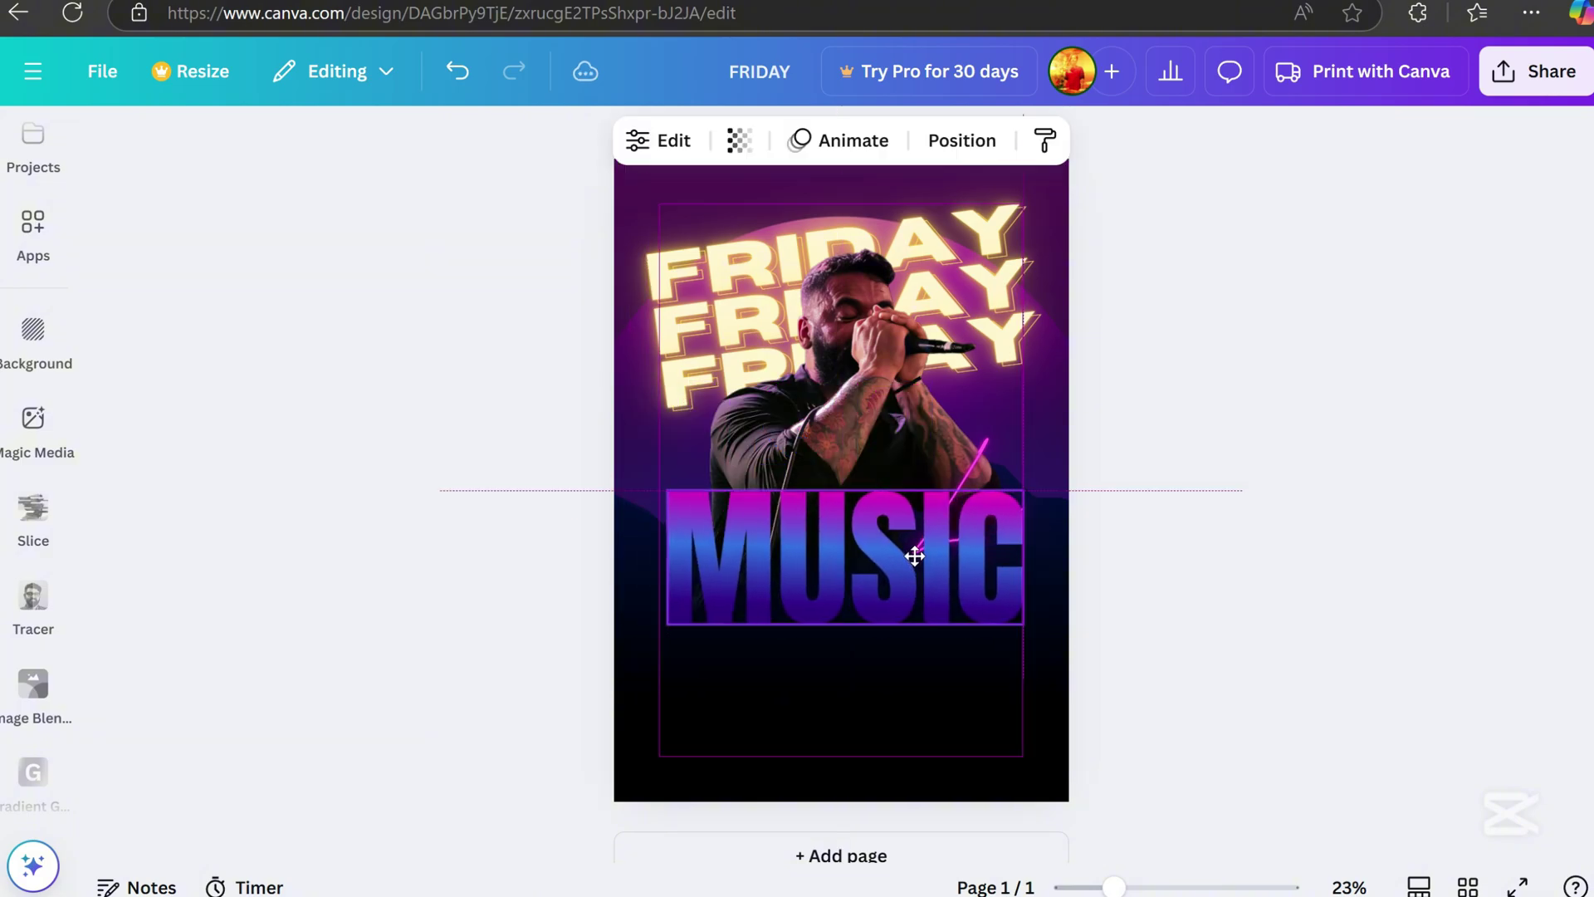
Place the MUSIC layer directly beneath the Live text layer and move Live up to the title's upper-right corner
click(961, 141)
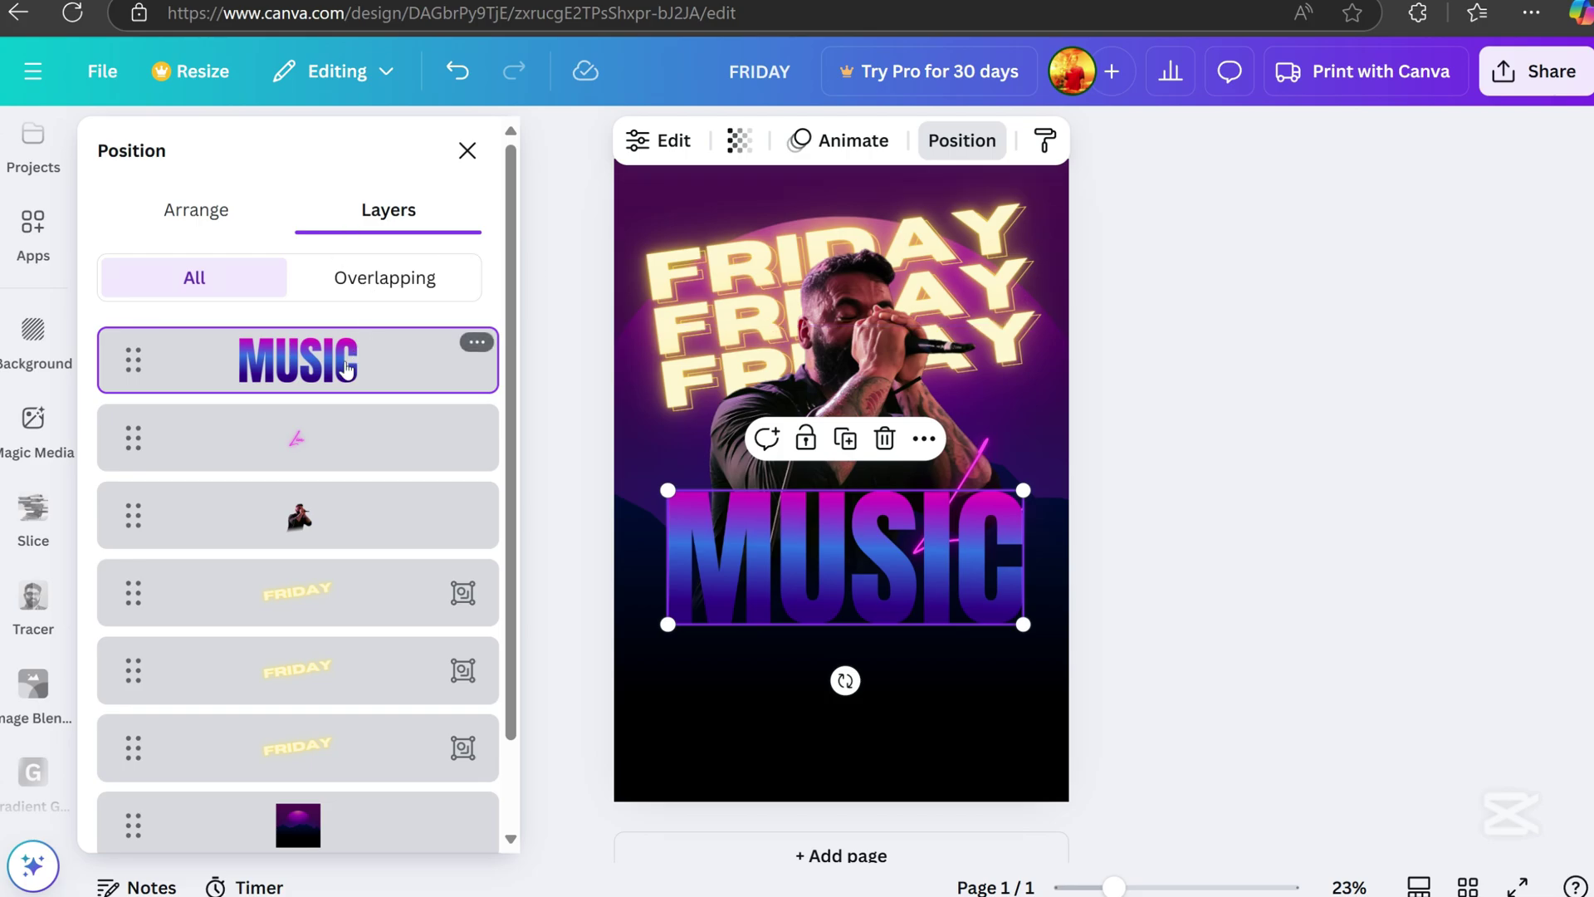
drag(349, 360, 316, 438)
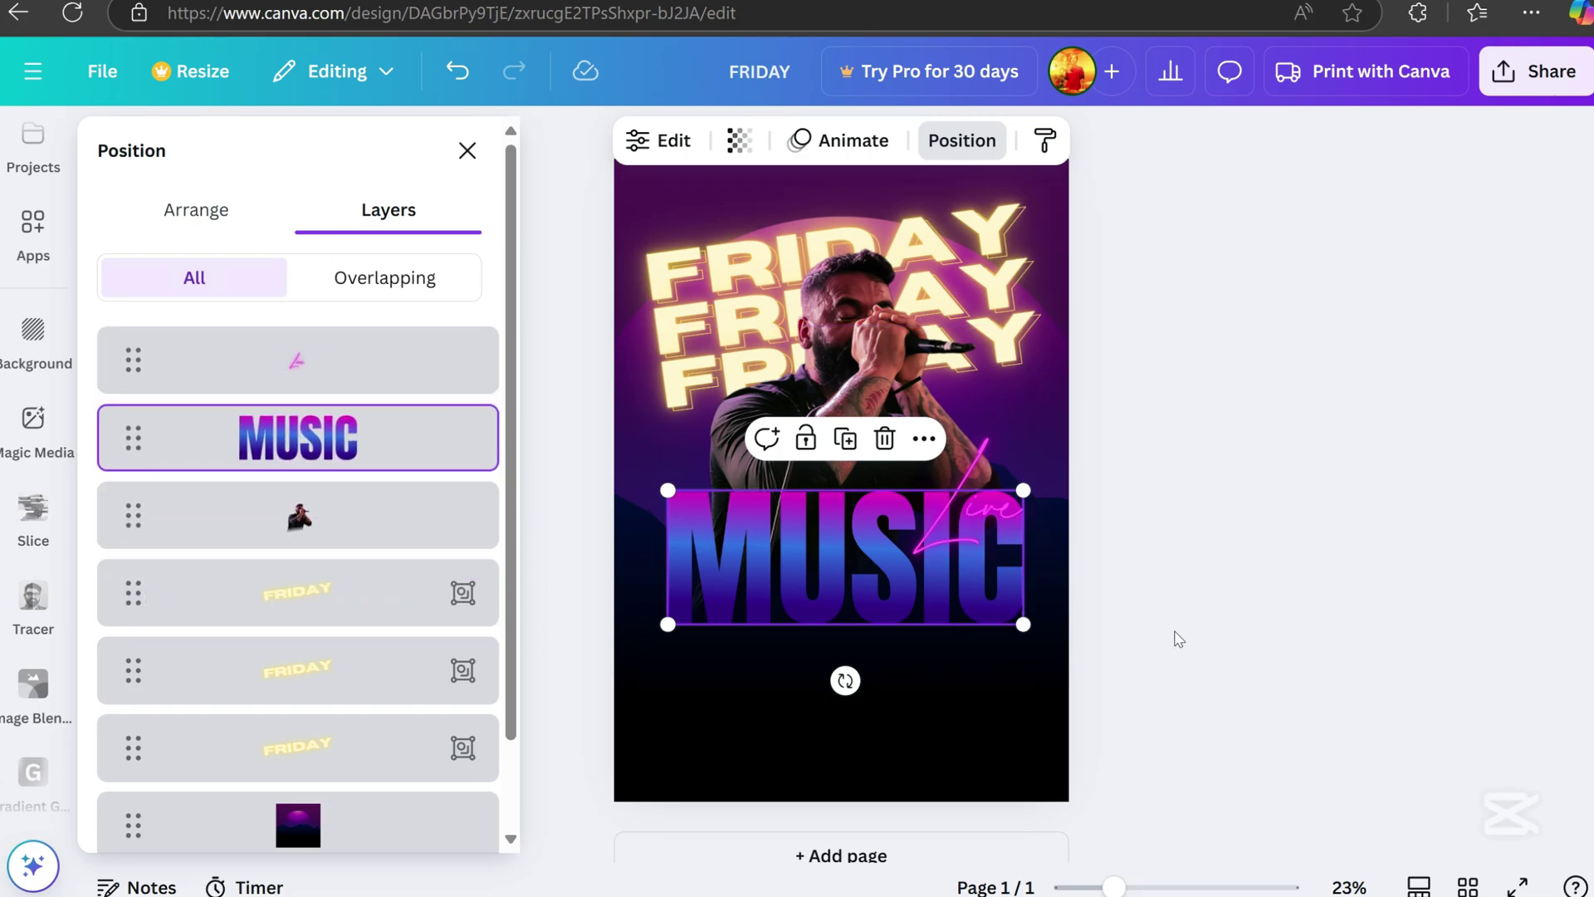
click(994, 413)
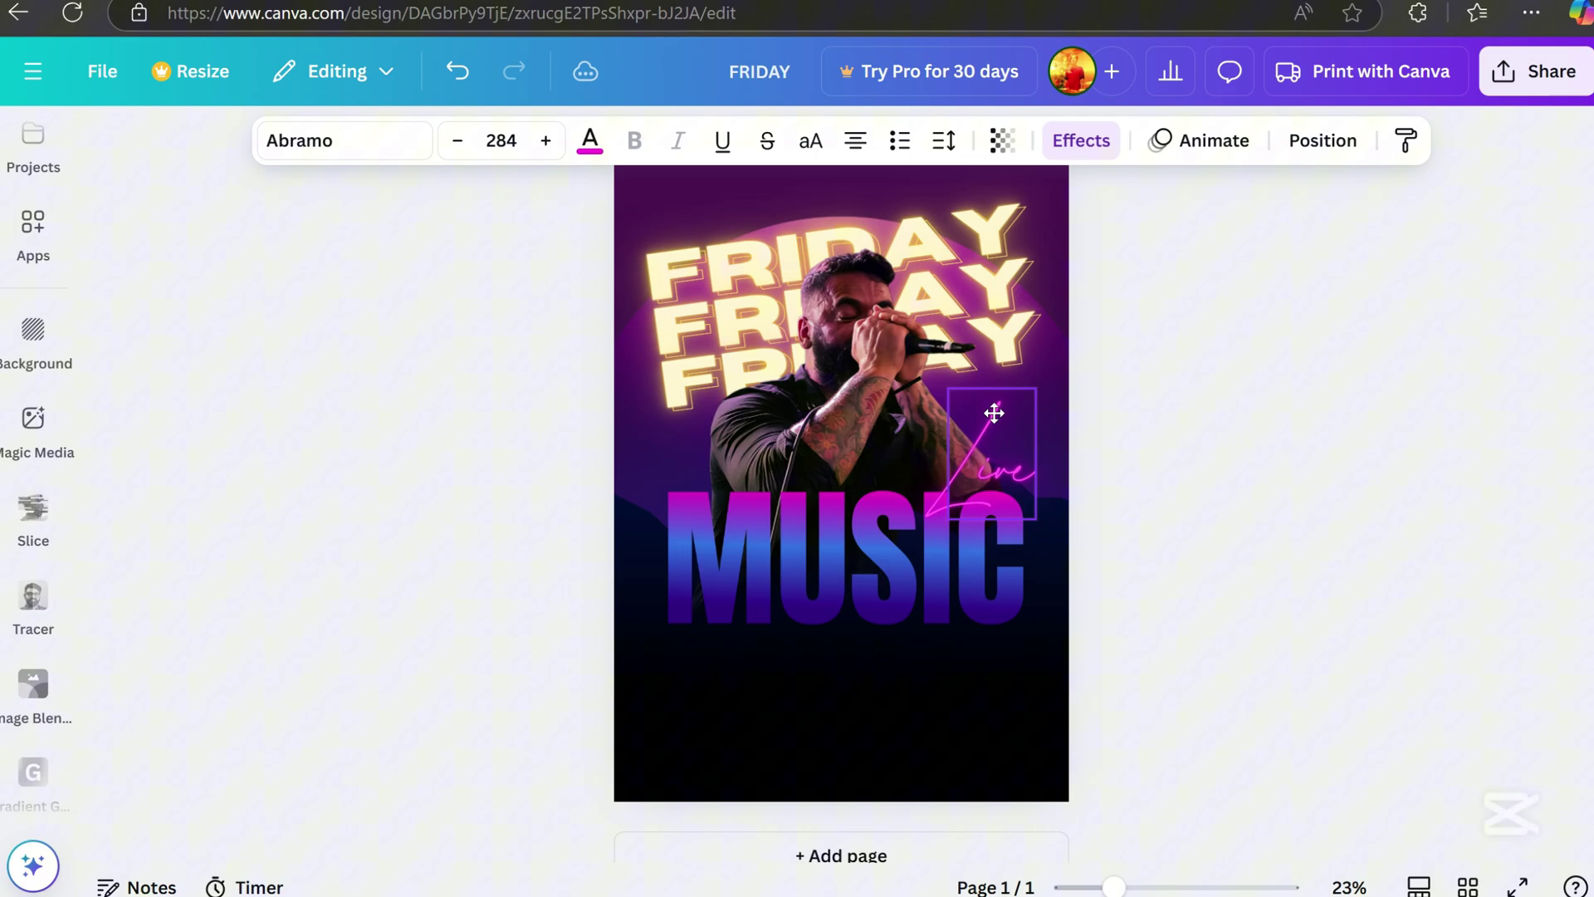
drag(993, 412, 1002, 394)
click(901, 571)
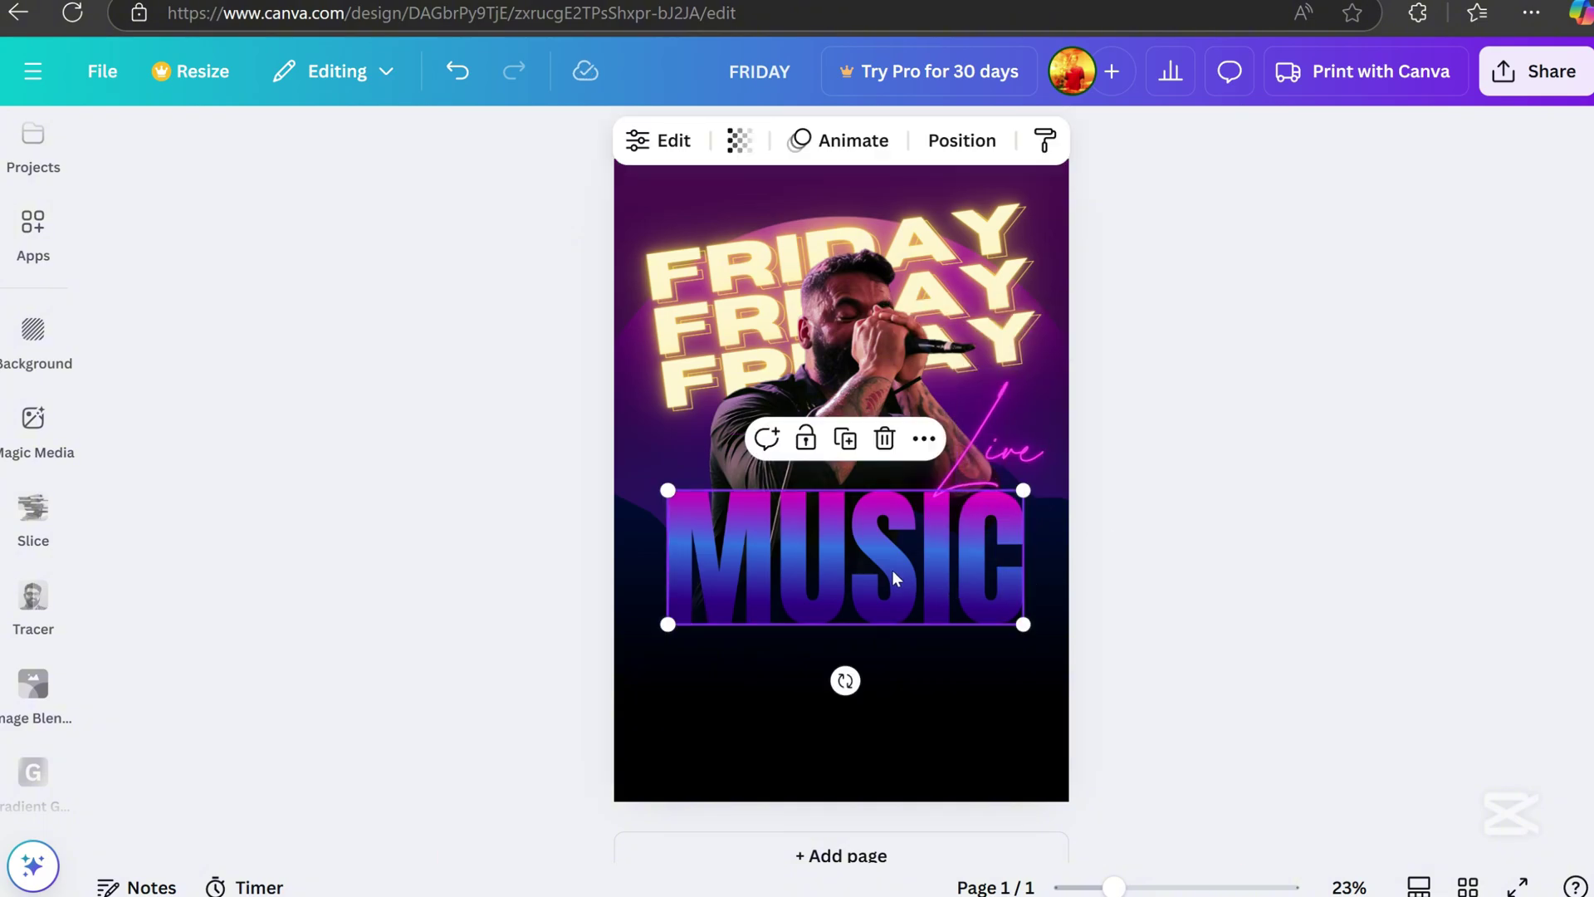
Add a heading reading PERFORMANCE below the MUSIC title and widen its text box to fit one line
click(33, 427)
click(34, 274)
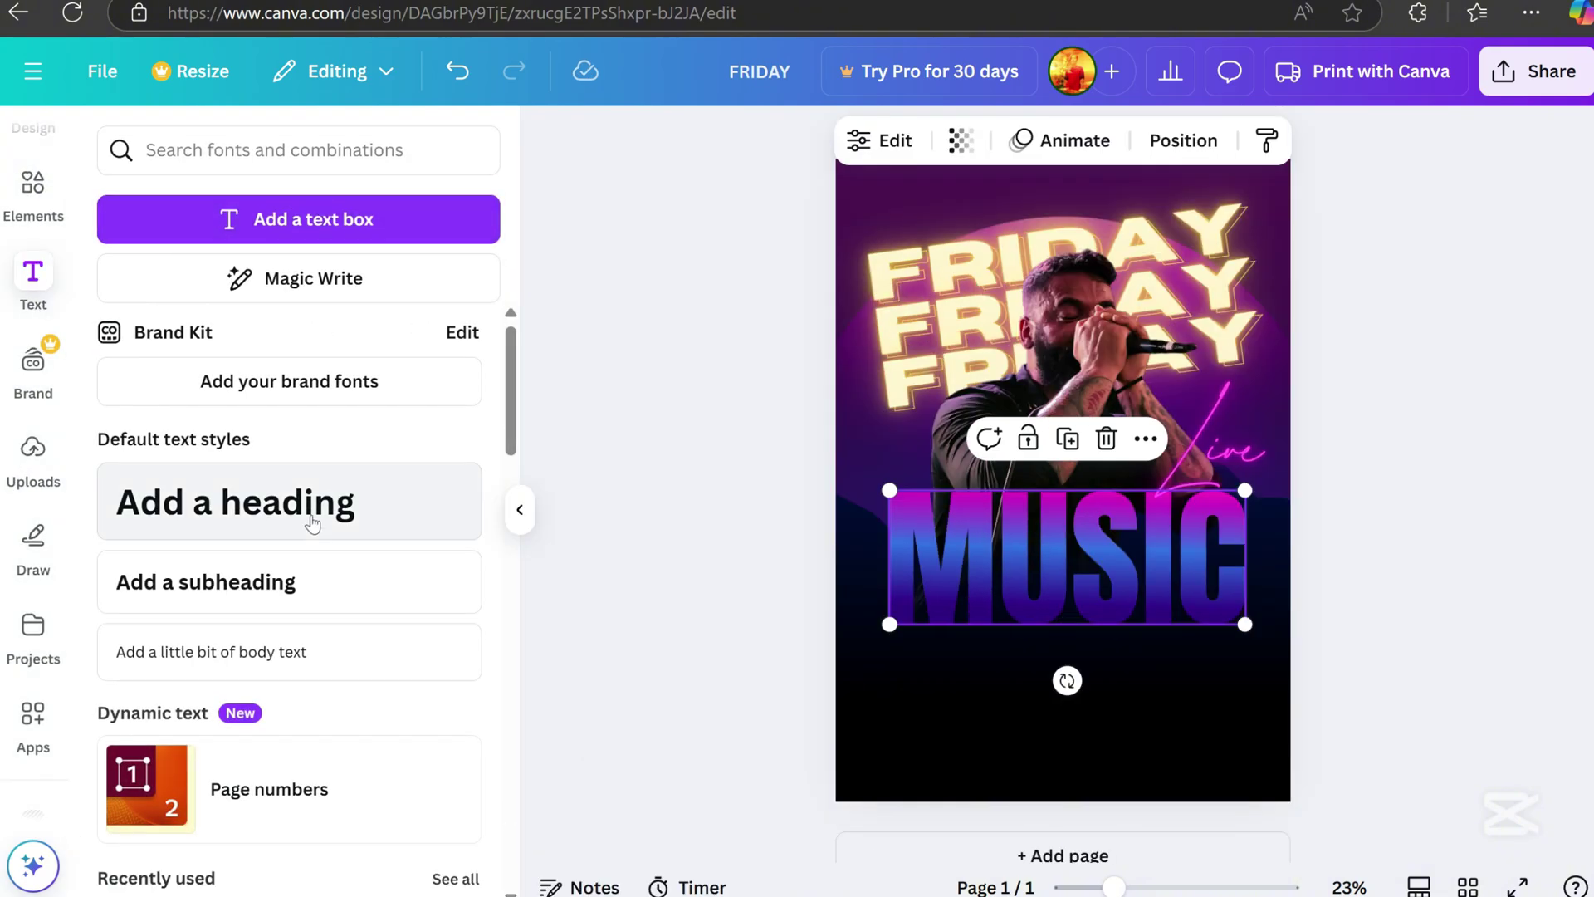
click(312, 516)
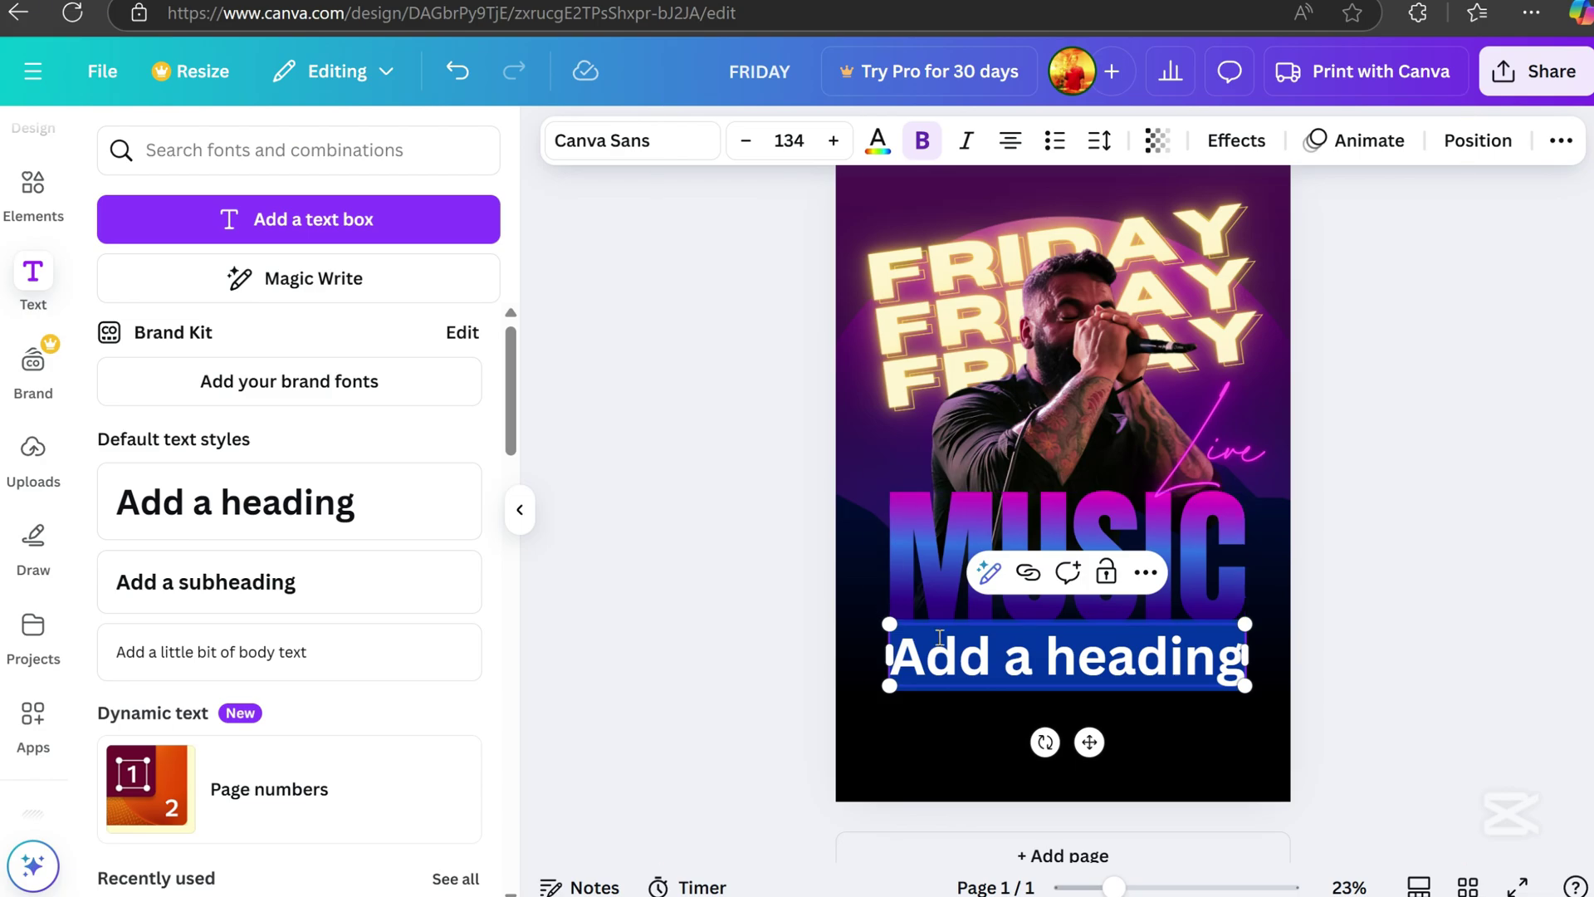
text(PERFORMANCE)
drag(1244, 690, 1356, 689)
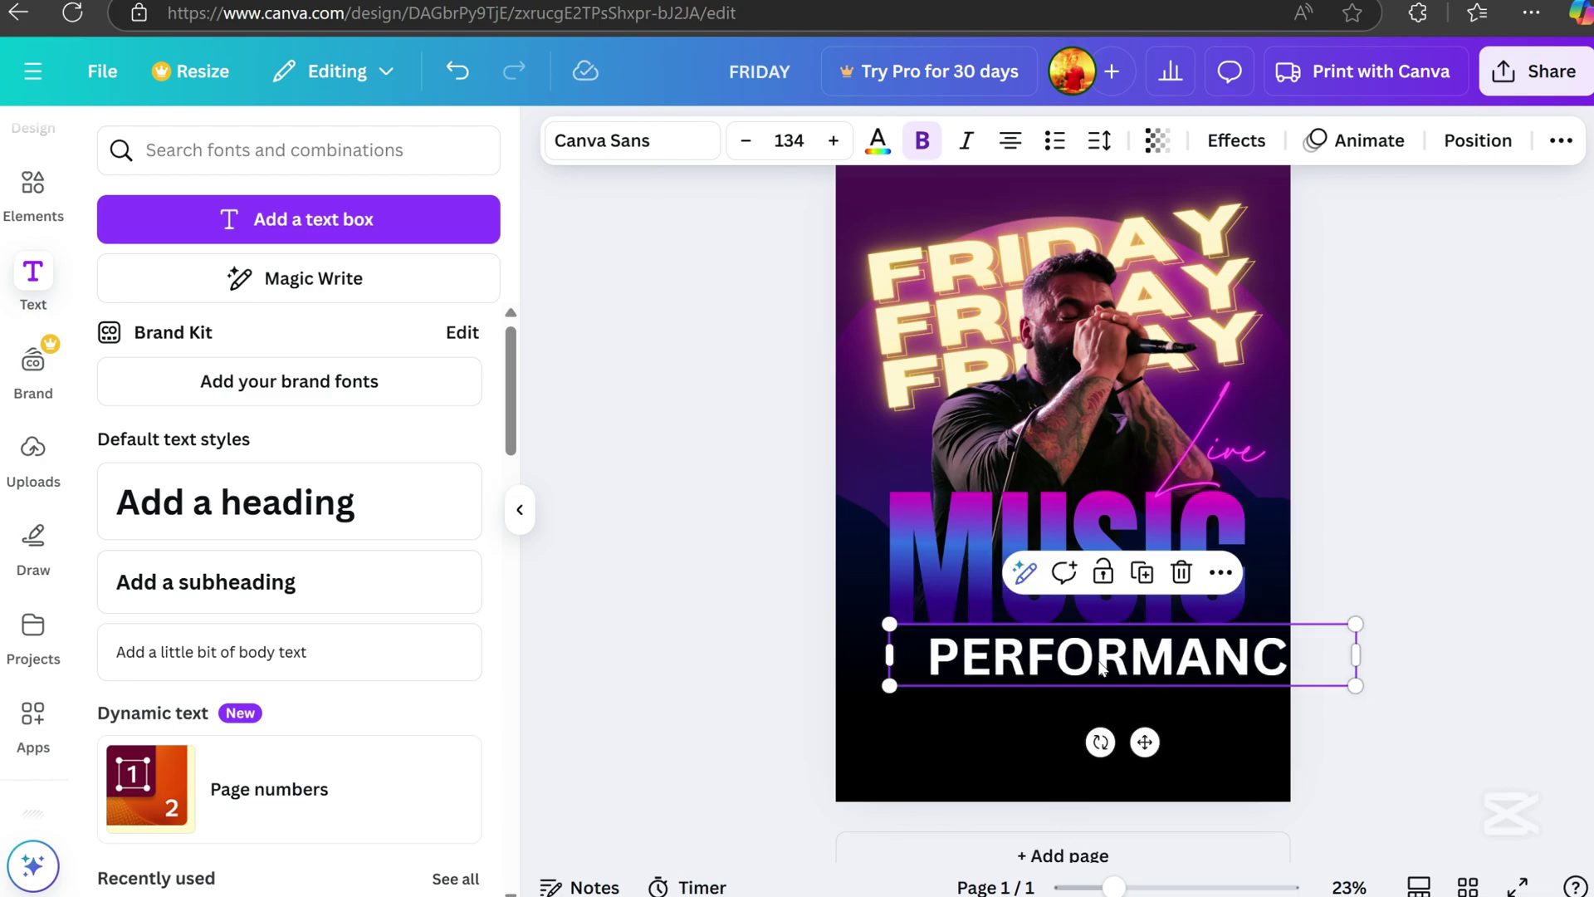
Set the PERFORMANCE letter spacing to 364, widen its box and scale the text down to size 68.4
double_click(1162, 656)
click(1098, 143)
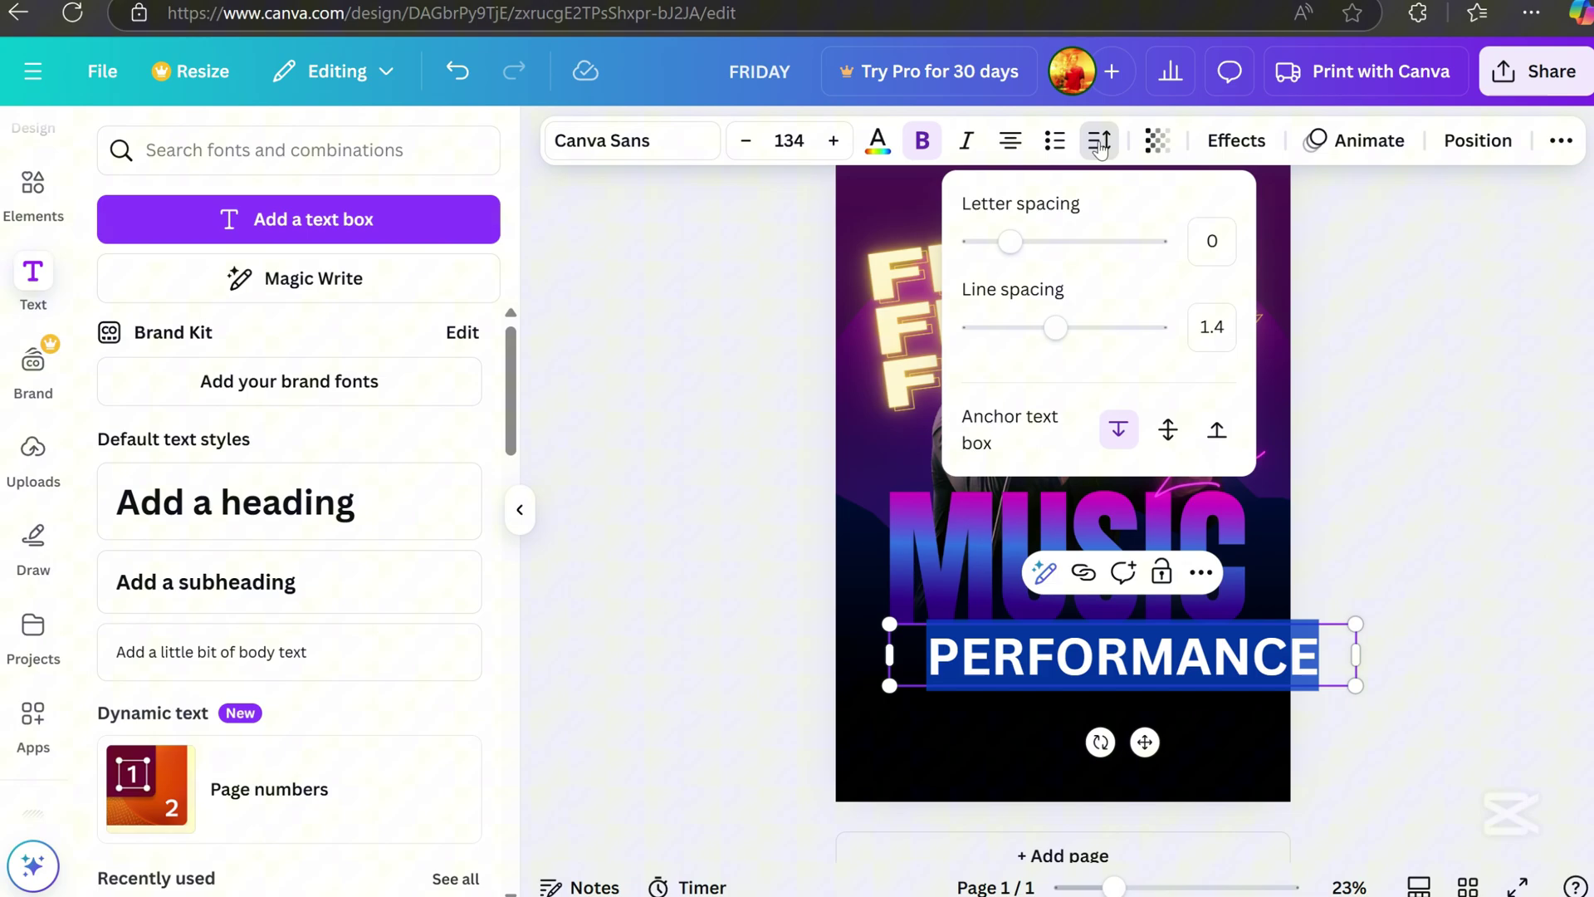
drag(1011, 242, 1076, 241)
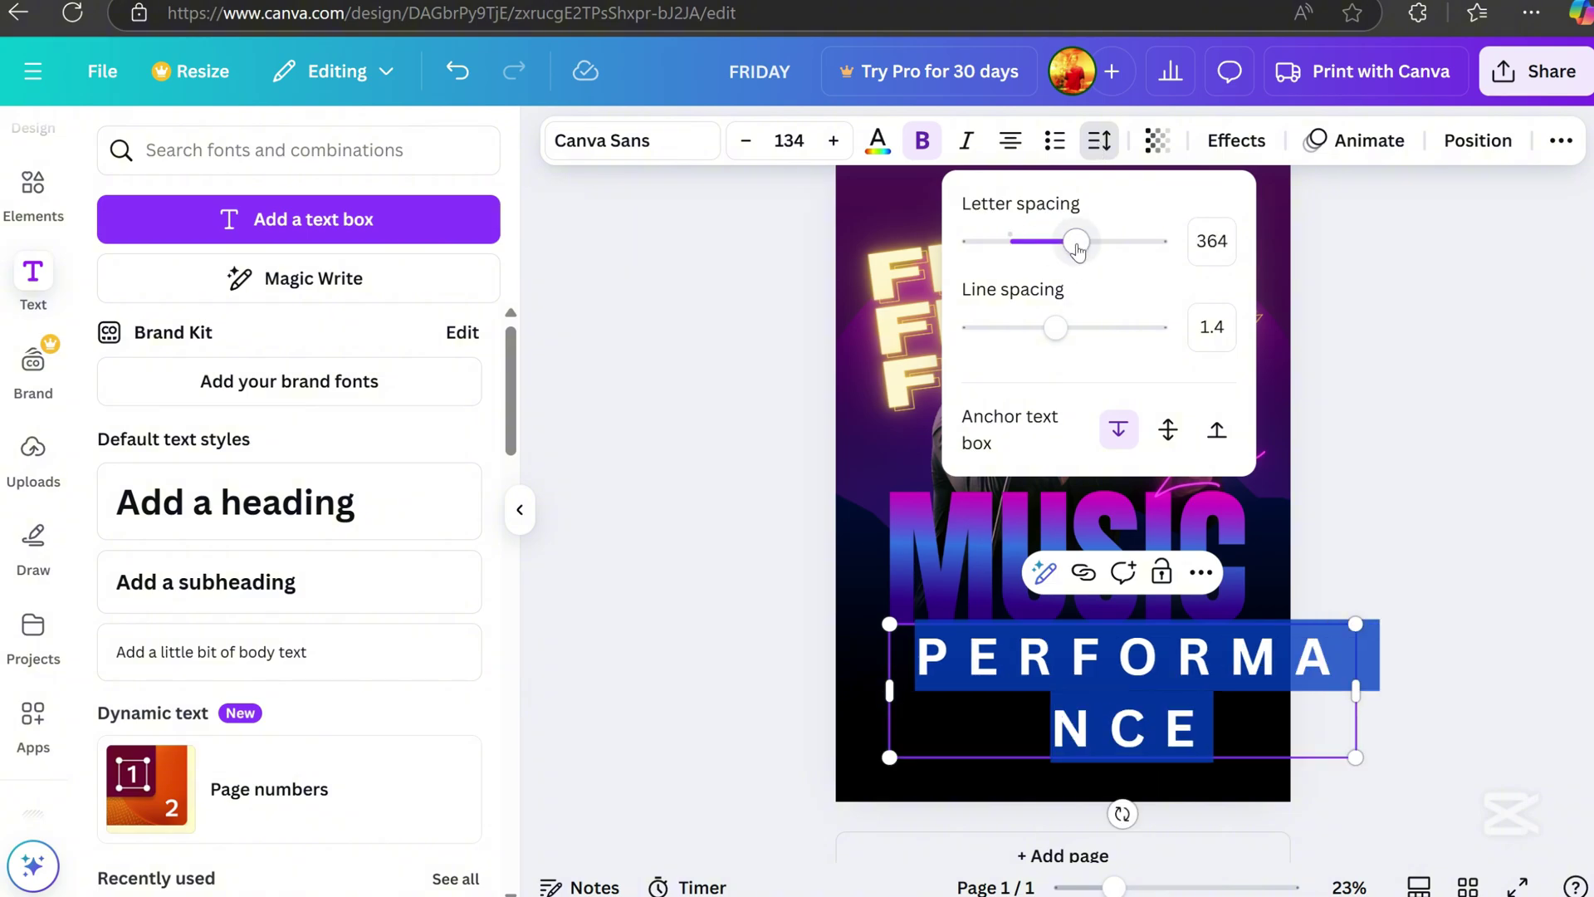
drag(1355, 690, 1532, 690)
drag(1532, 624, 1145, 641)
click(1455, 573)
Increase the PERFORMANCE letter spacing to 486 and fit the text on one line centered beneath MUSIC
click(1098, 143)
drag(1077, 241, 1095, 244)
drag(1224, 697, 1233, 644)
key(Escape)
click(1098, 642)
drag(1064, 645, 1065, 642)
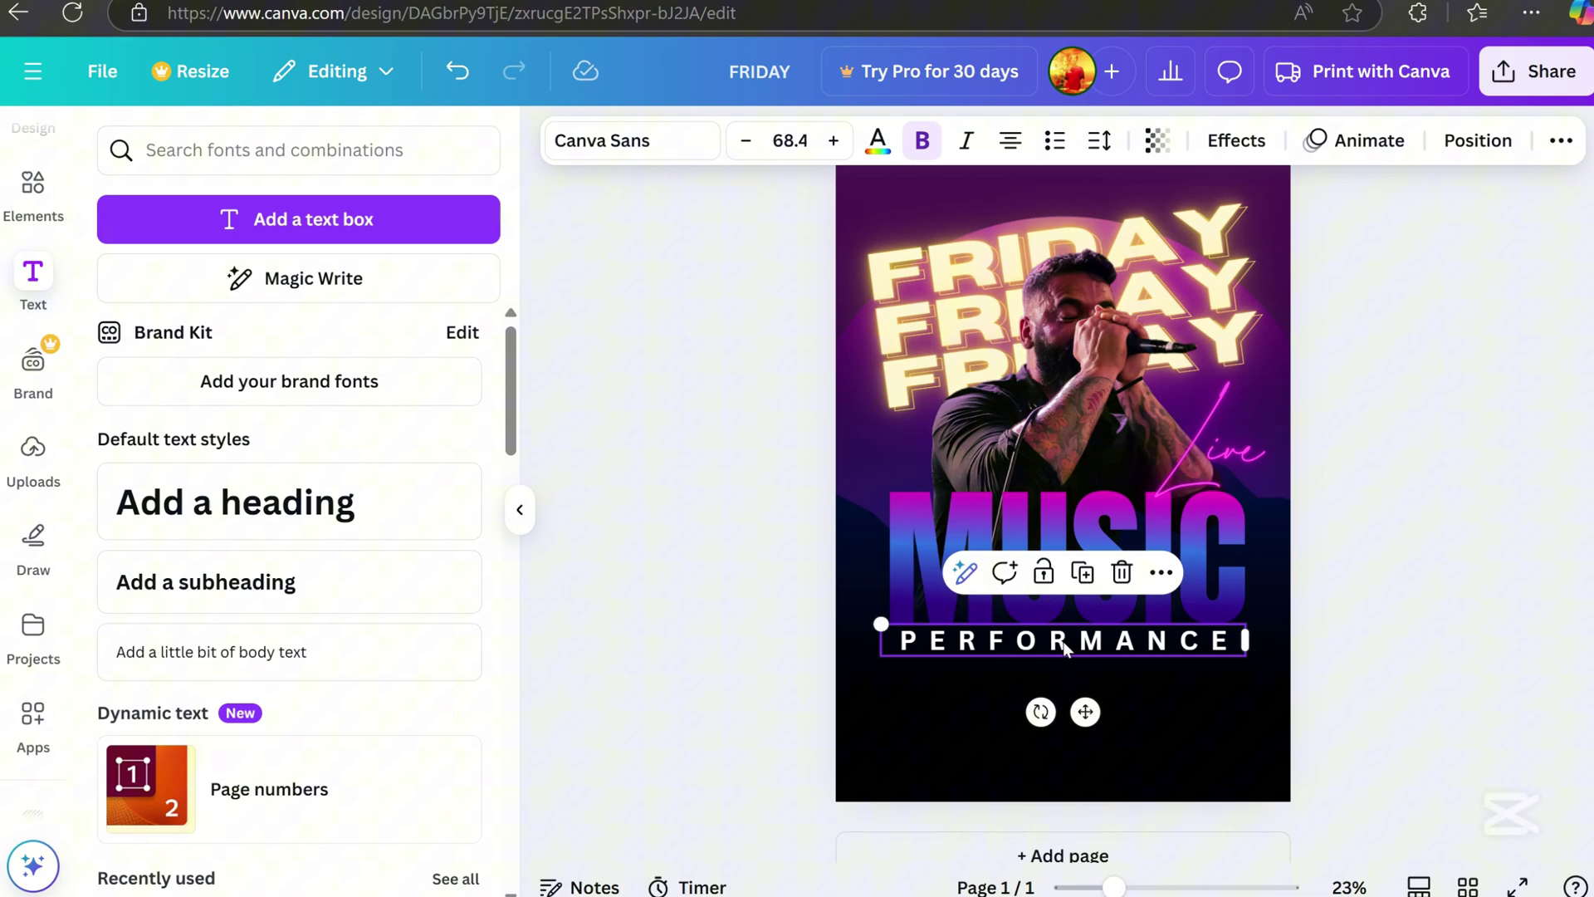
Increase the PERFORMANCE letter spacing further and widen its box so the single line matches the MUSIC title's width
click(1099, 140)
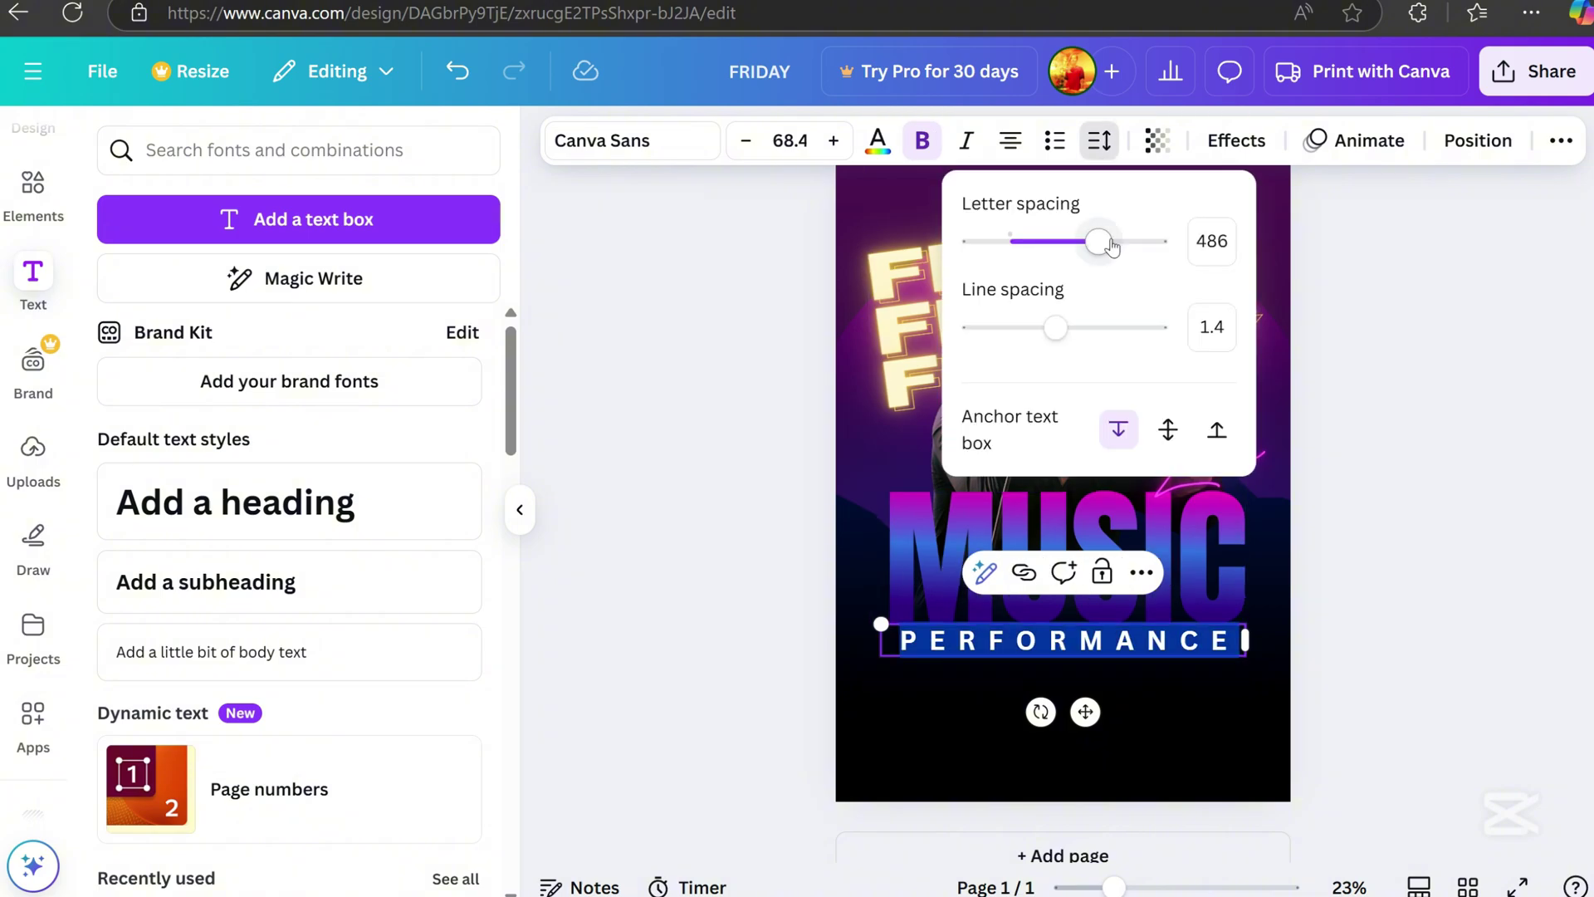
drag(1112, 247, 1121, 246)
click(1244, 658)
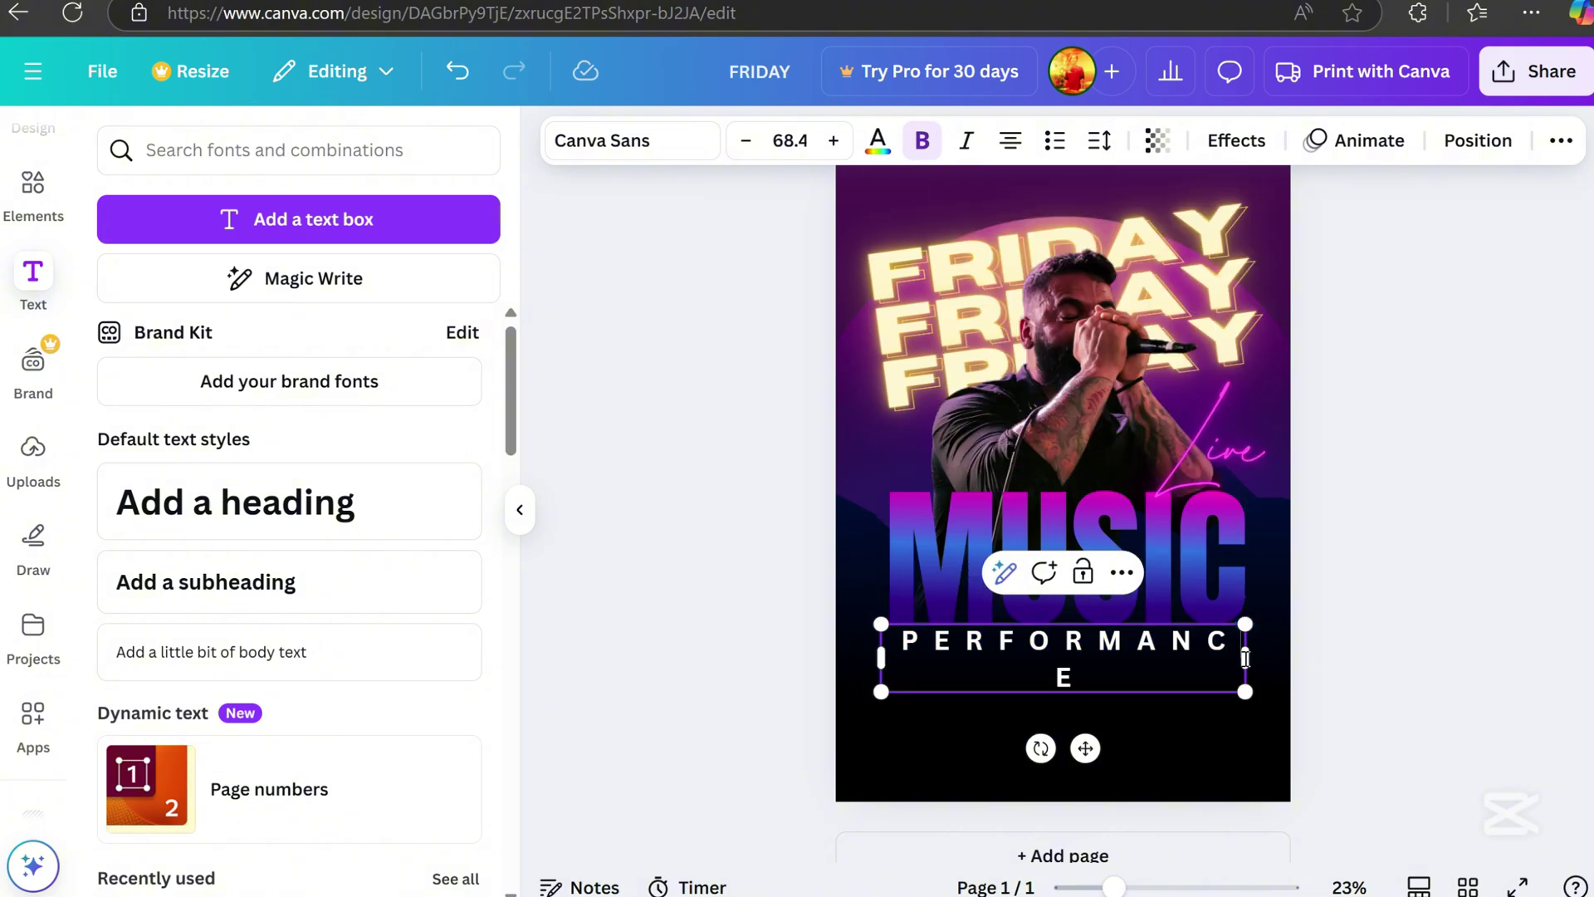
drag(1249, 660, 1272, 657)
click(1373, 651)
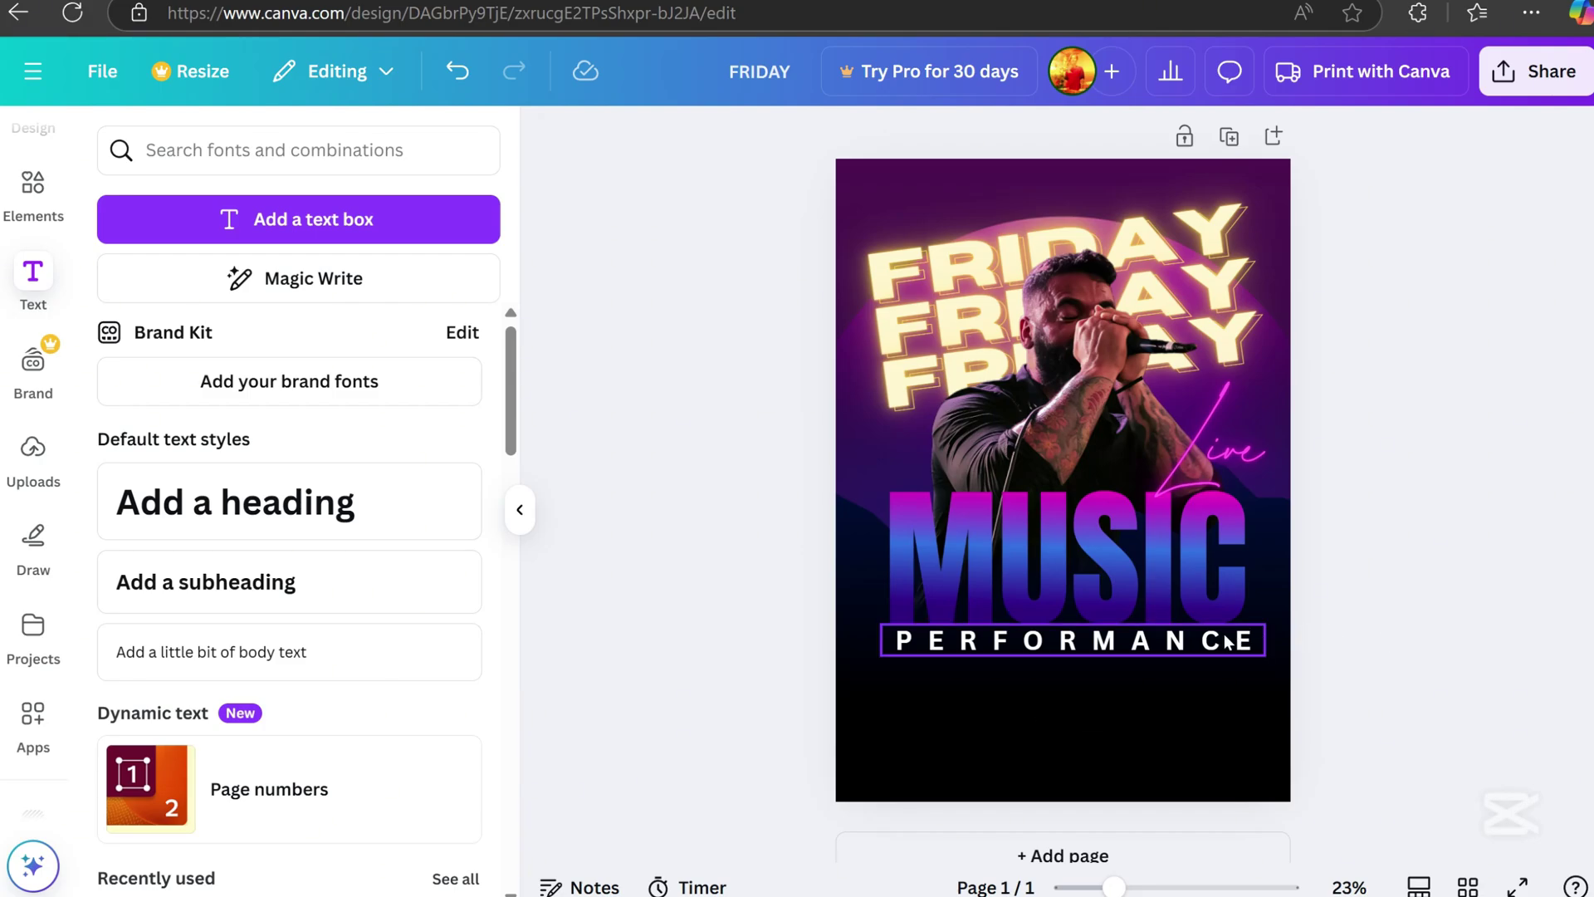
click(1226, 643)
click(1352, 651)
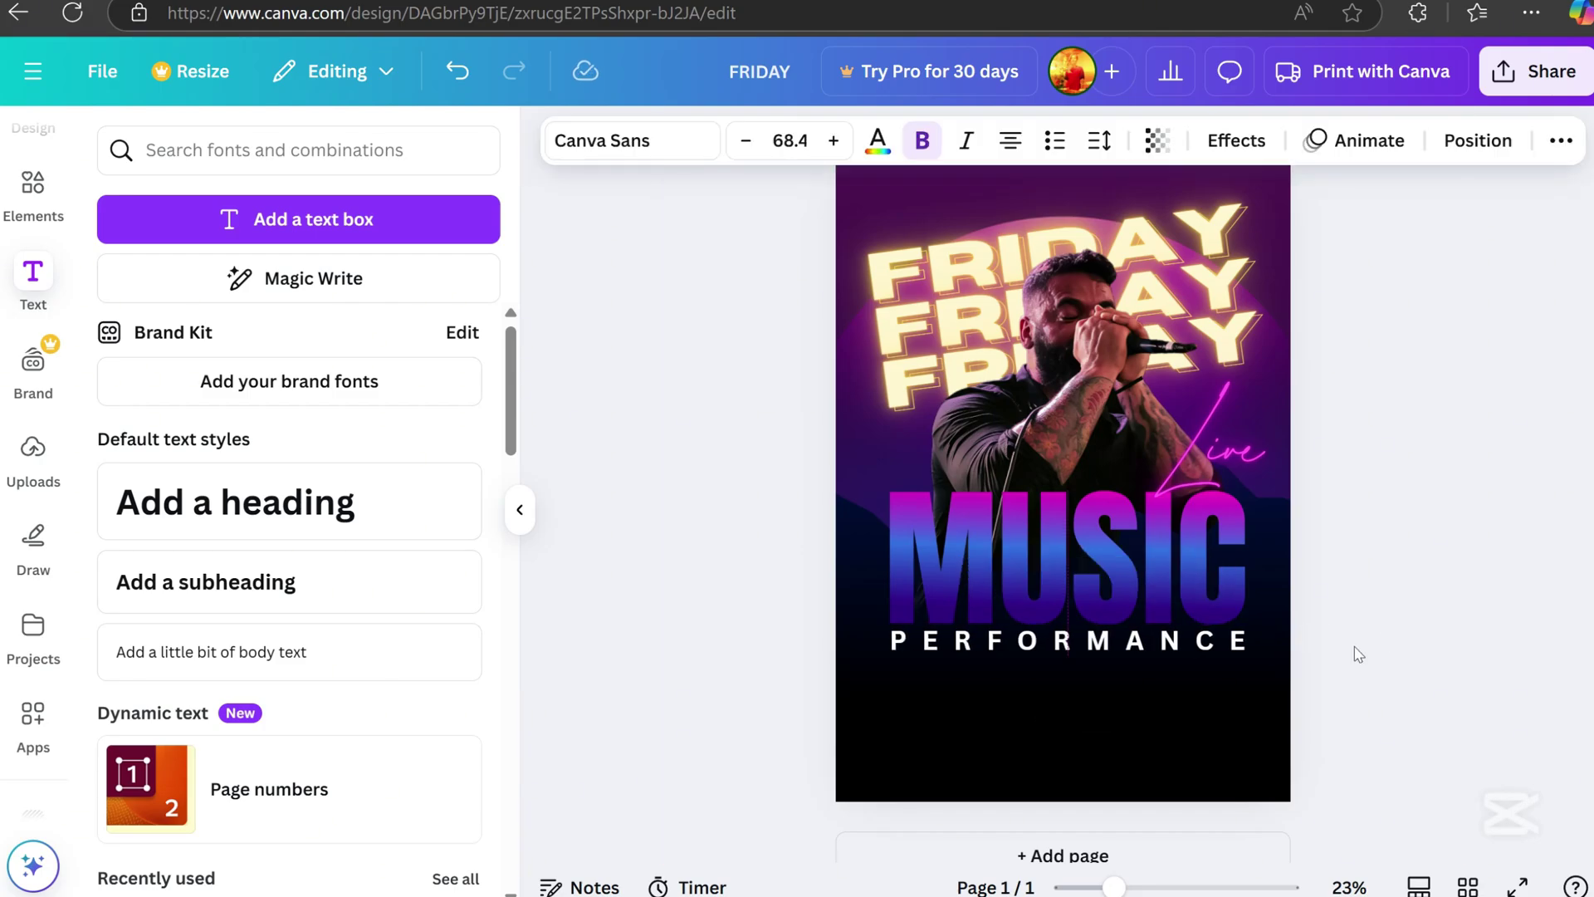
Search the elements library for FRAME and browse the frame and graphics results
scroll(1371, 700, down, 1)
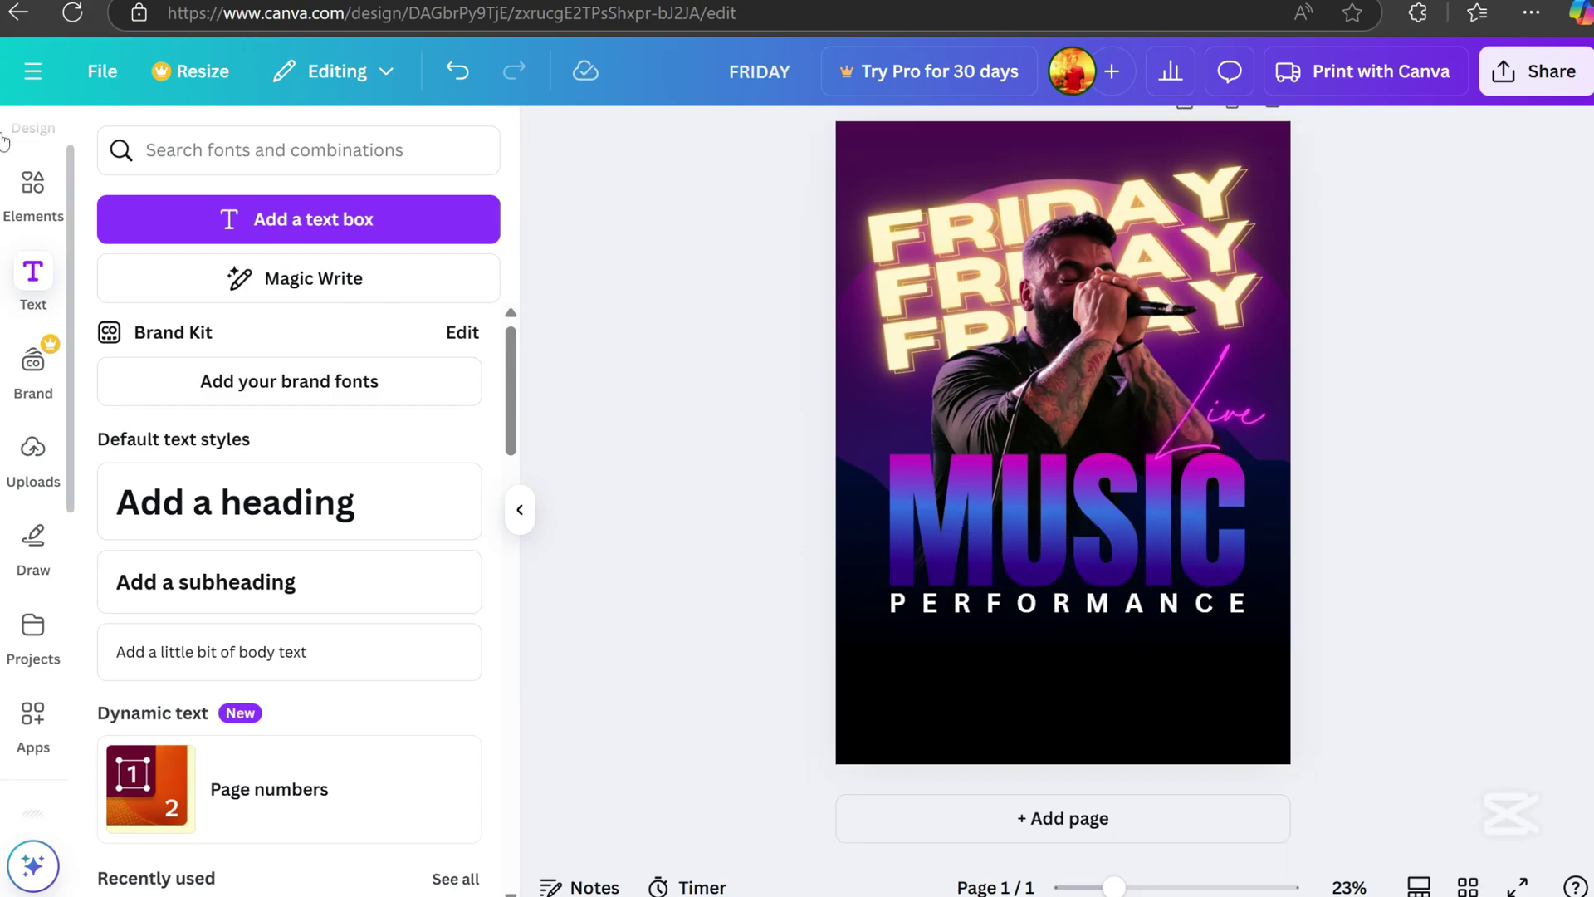
click(34, 185)
click(294, 150)
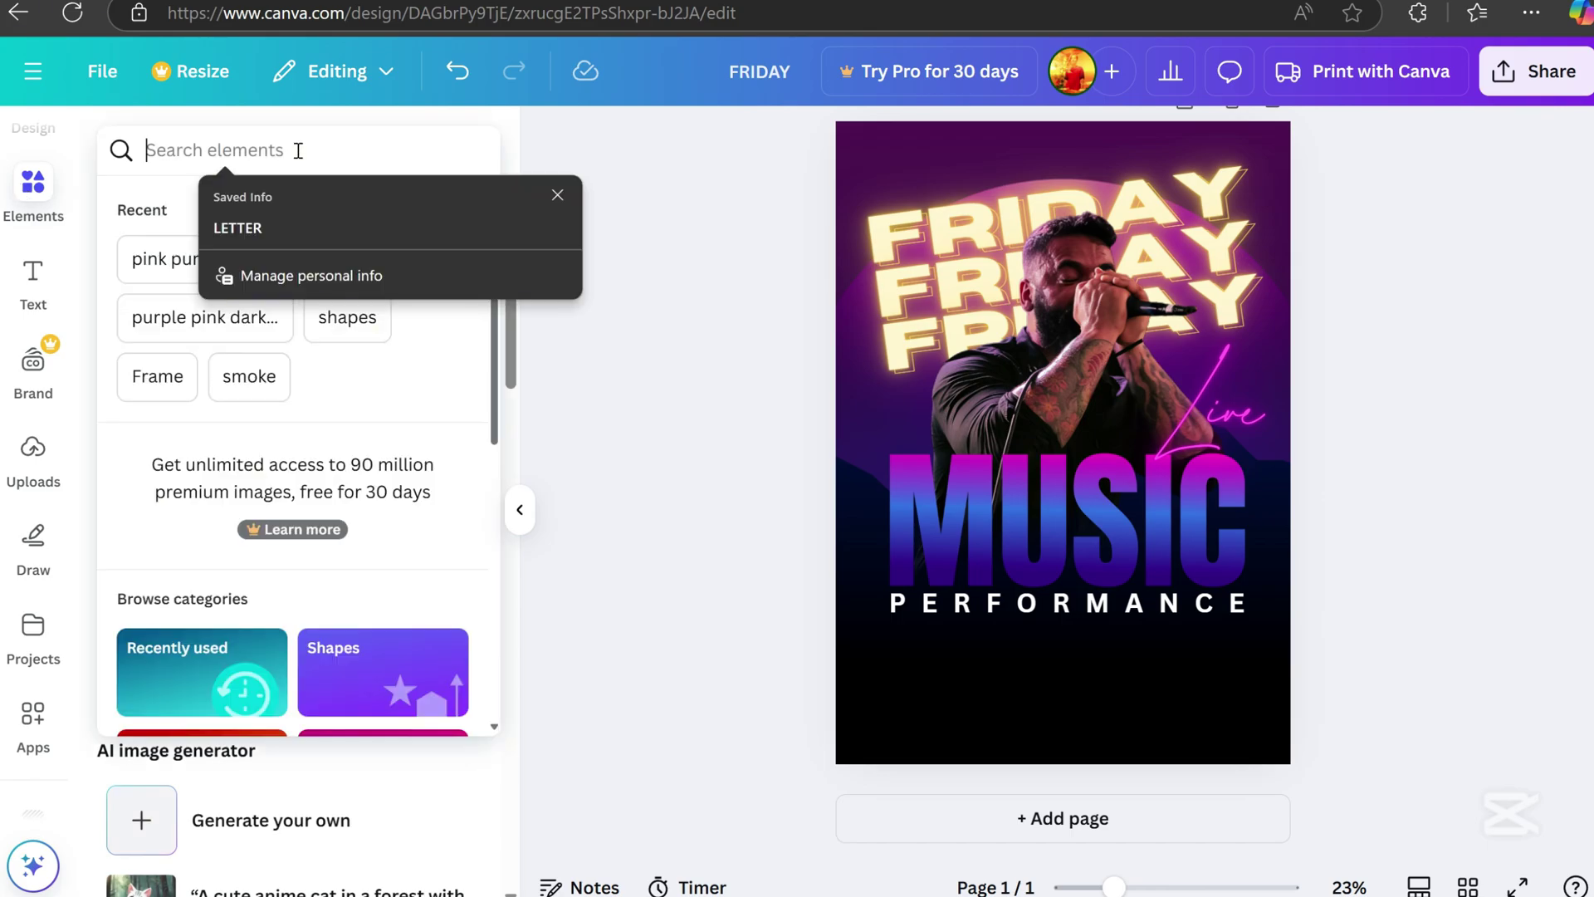
text(FRAME)
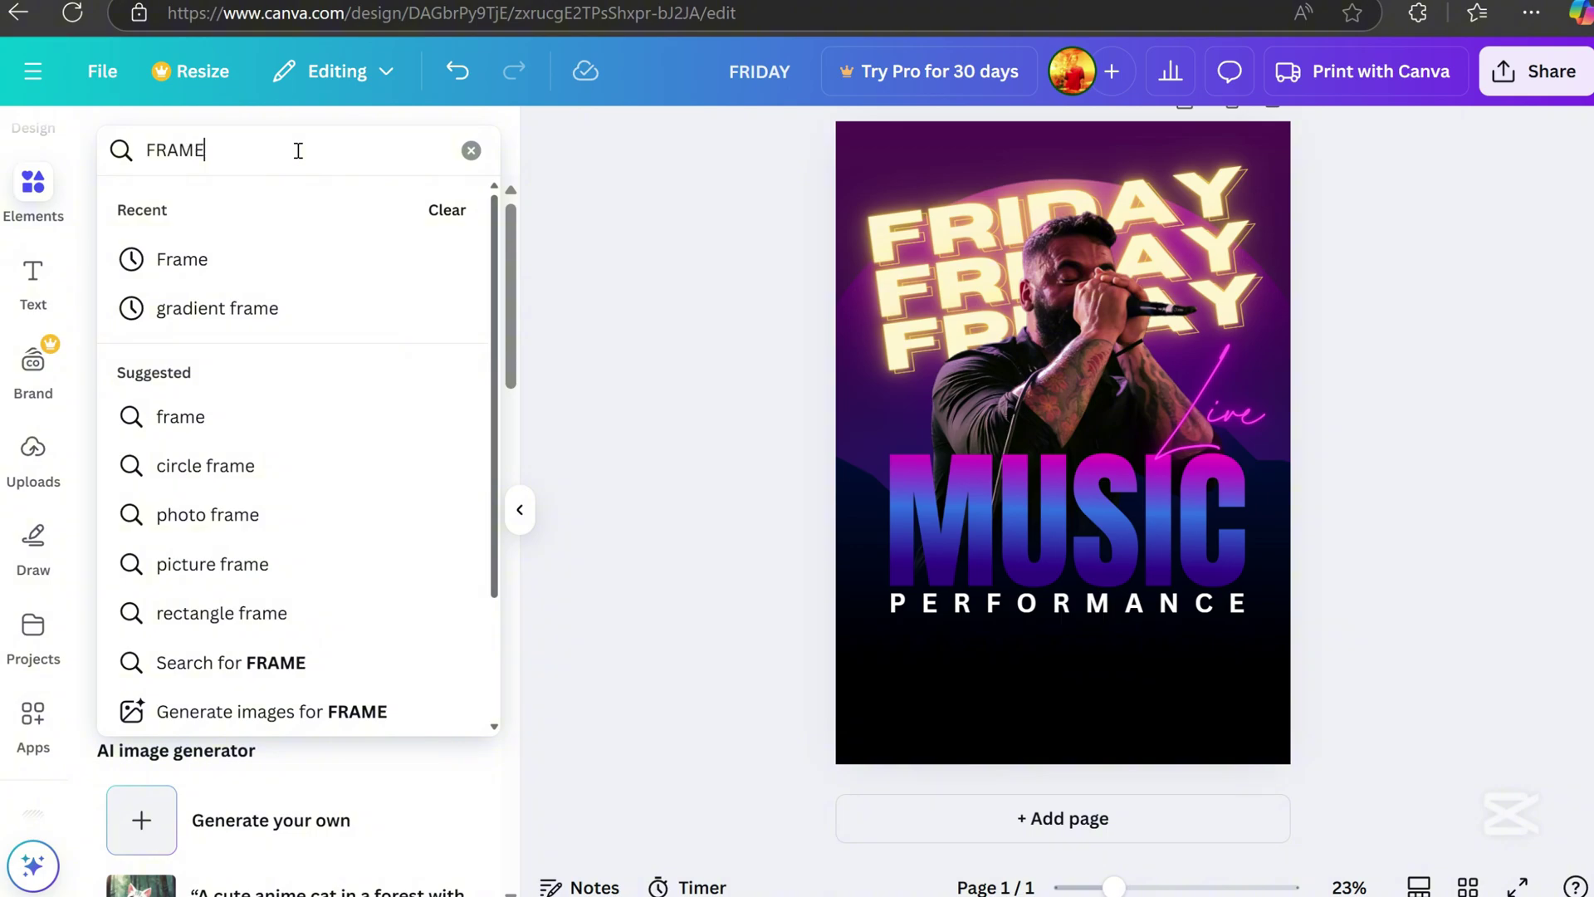
key(Return)
scroll(492, 719, down, 3)
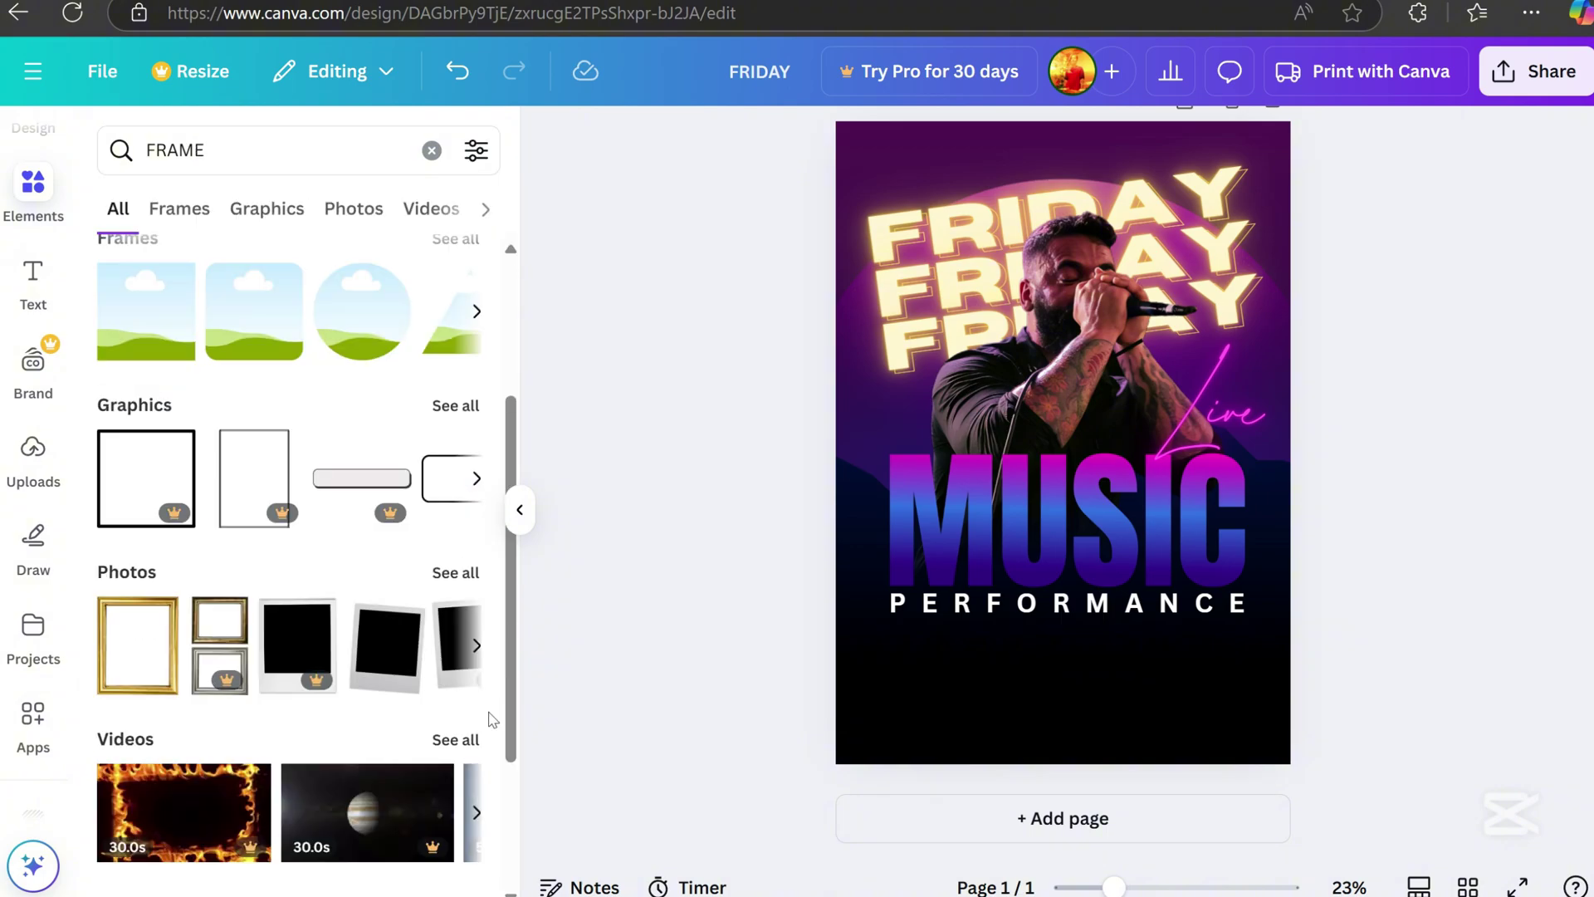
Add a white rectangular frame graphic with open sides and enlarge it around the MUSIC and PERFORMANCE text
scroll(490, 710, down, 3)
click(290, 201)
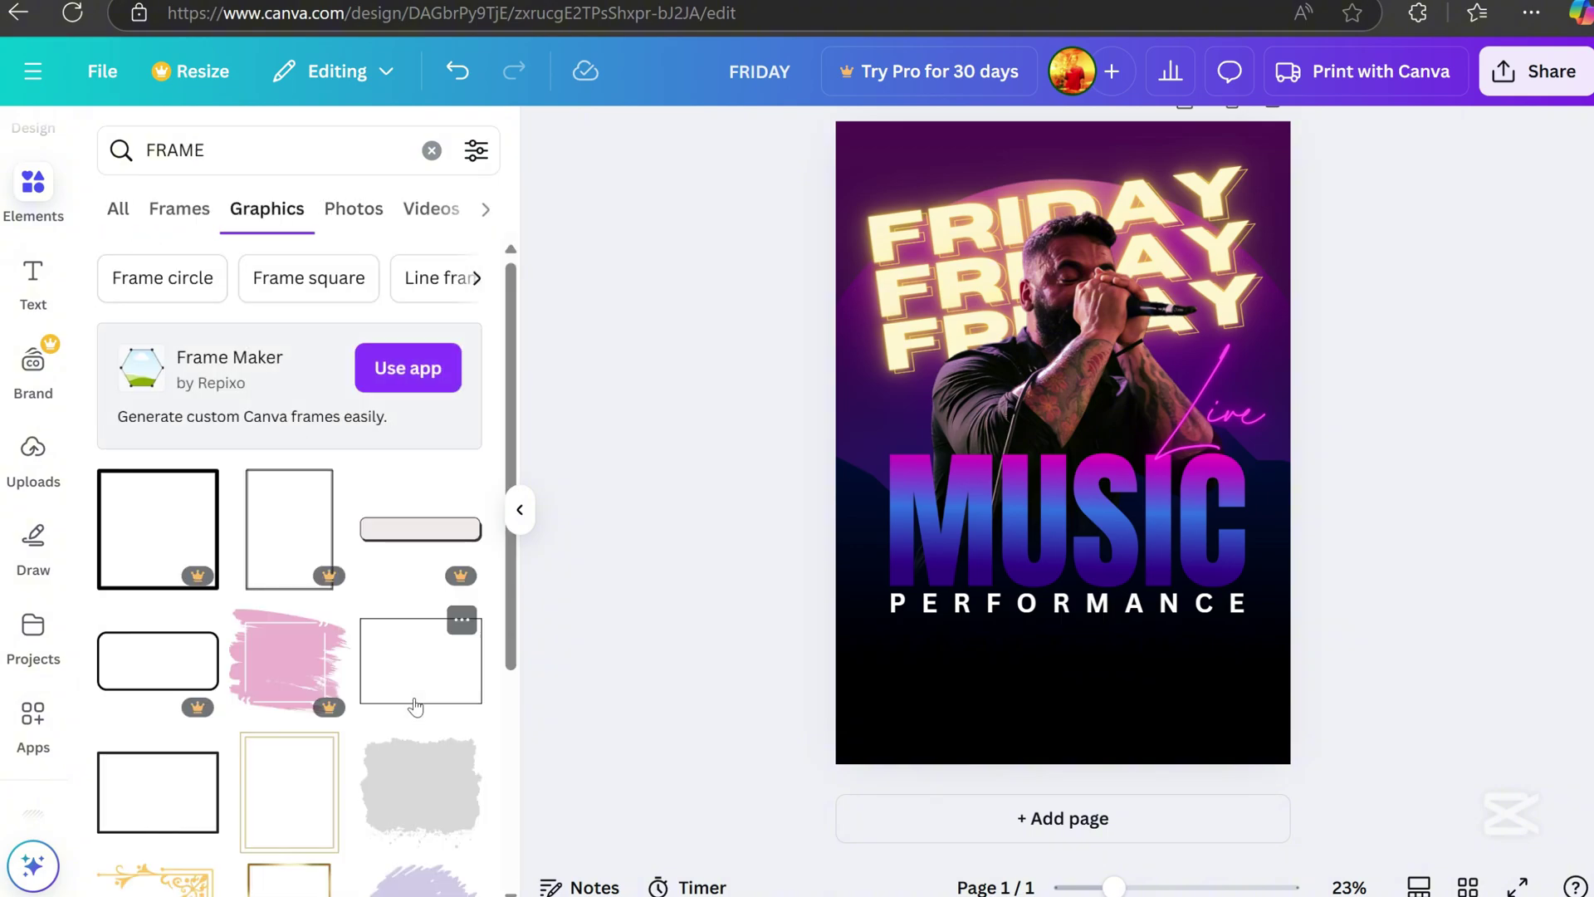
scroll(416, 701, down, 4)
scroll(416, 707, down, 5)
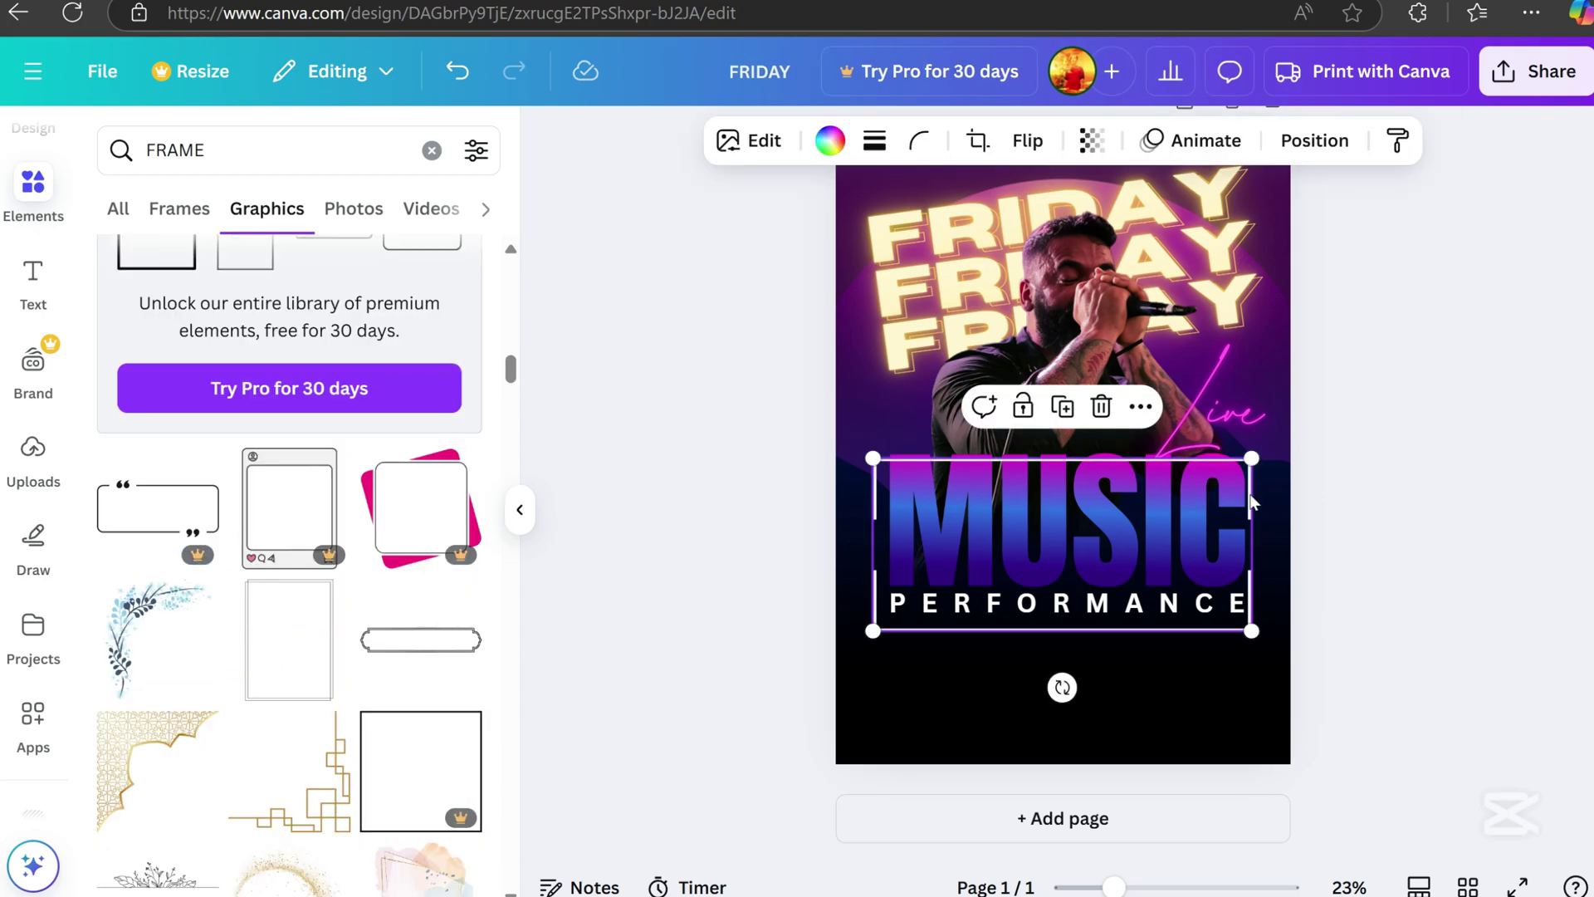
drag(1254, 502, 1256, 490)
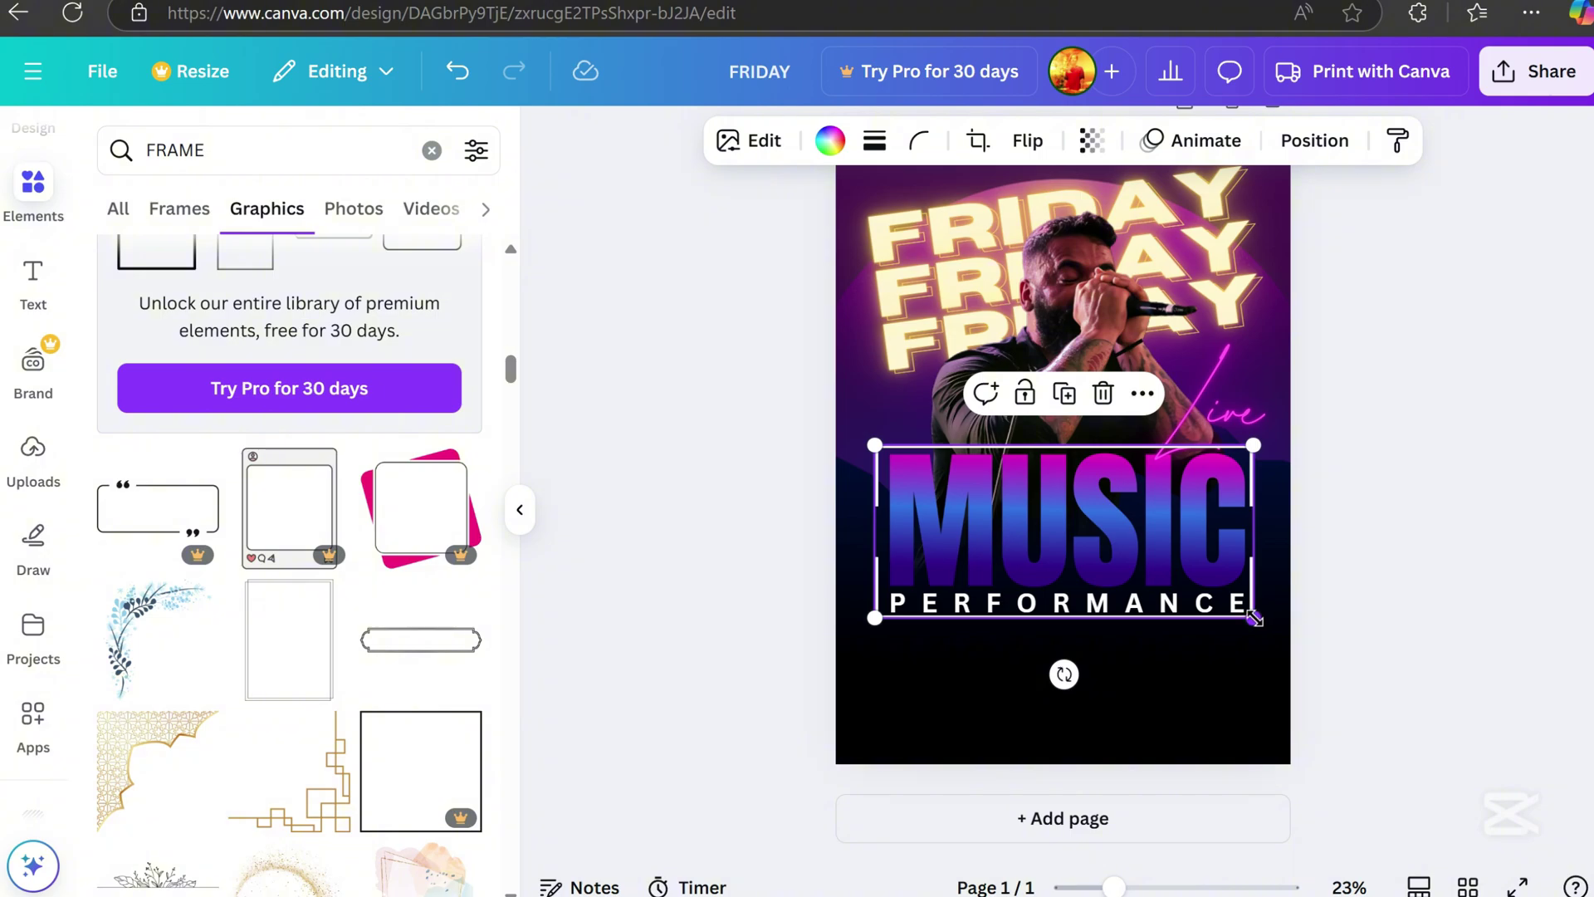
drag(1254, 619, 1273, 630)
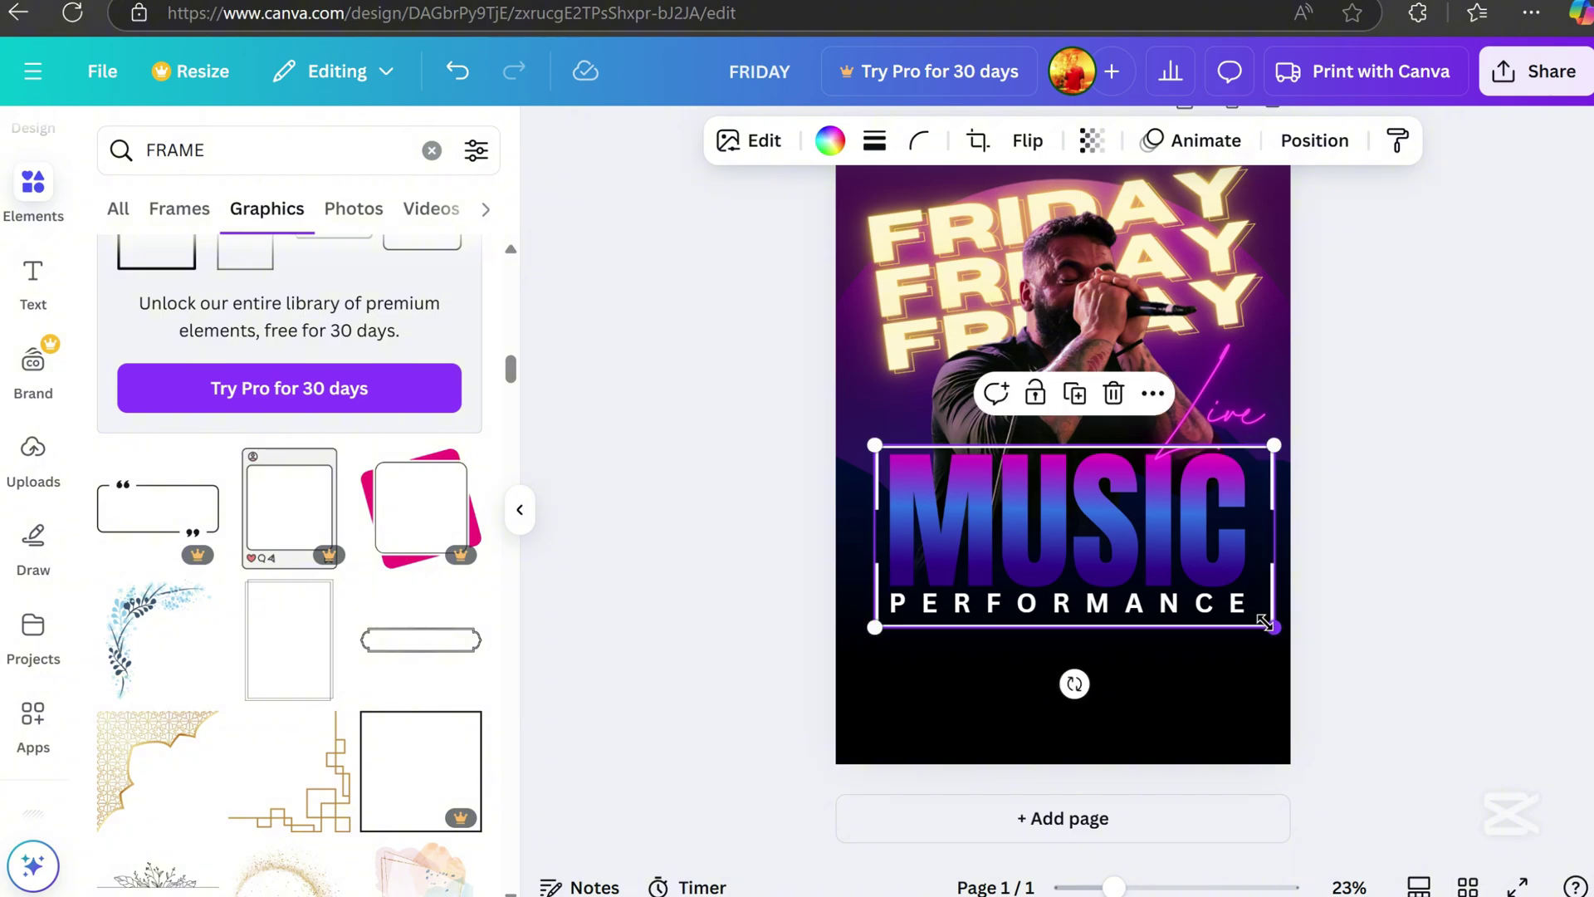
Reposition the white frame so it sits evenly around the MUSIC and PERFORMANCE text
click(1240, 632)
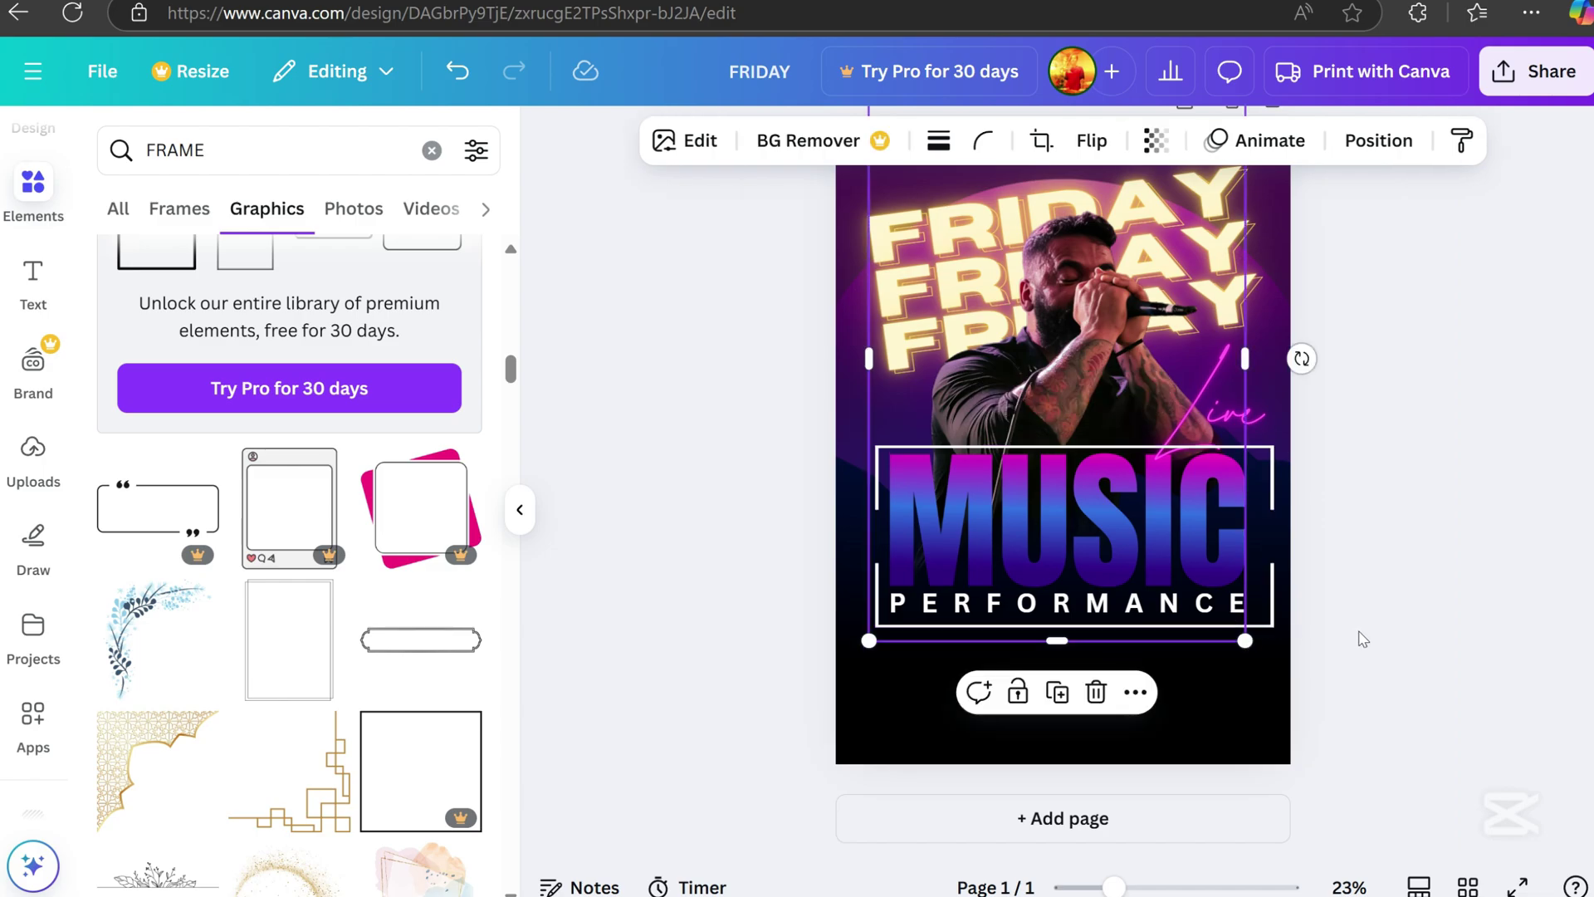
click(1357, 638)
click(1252, 627)
drag(1253, 631, 1244, 624)
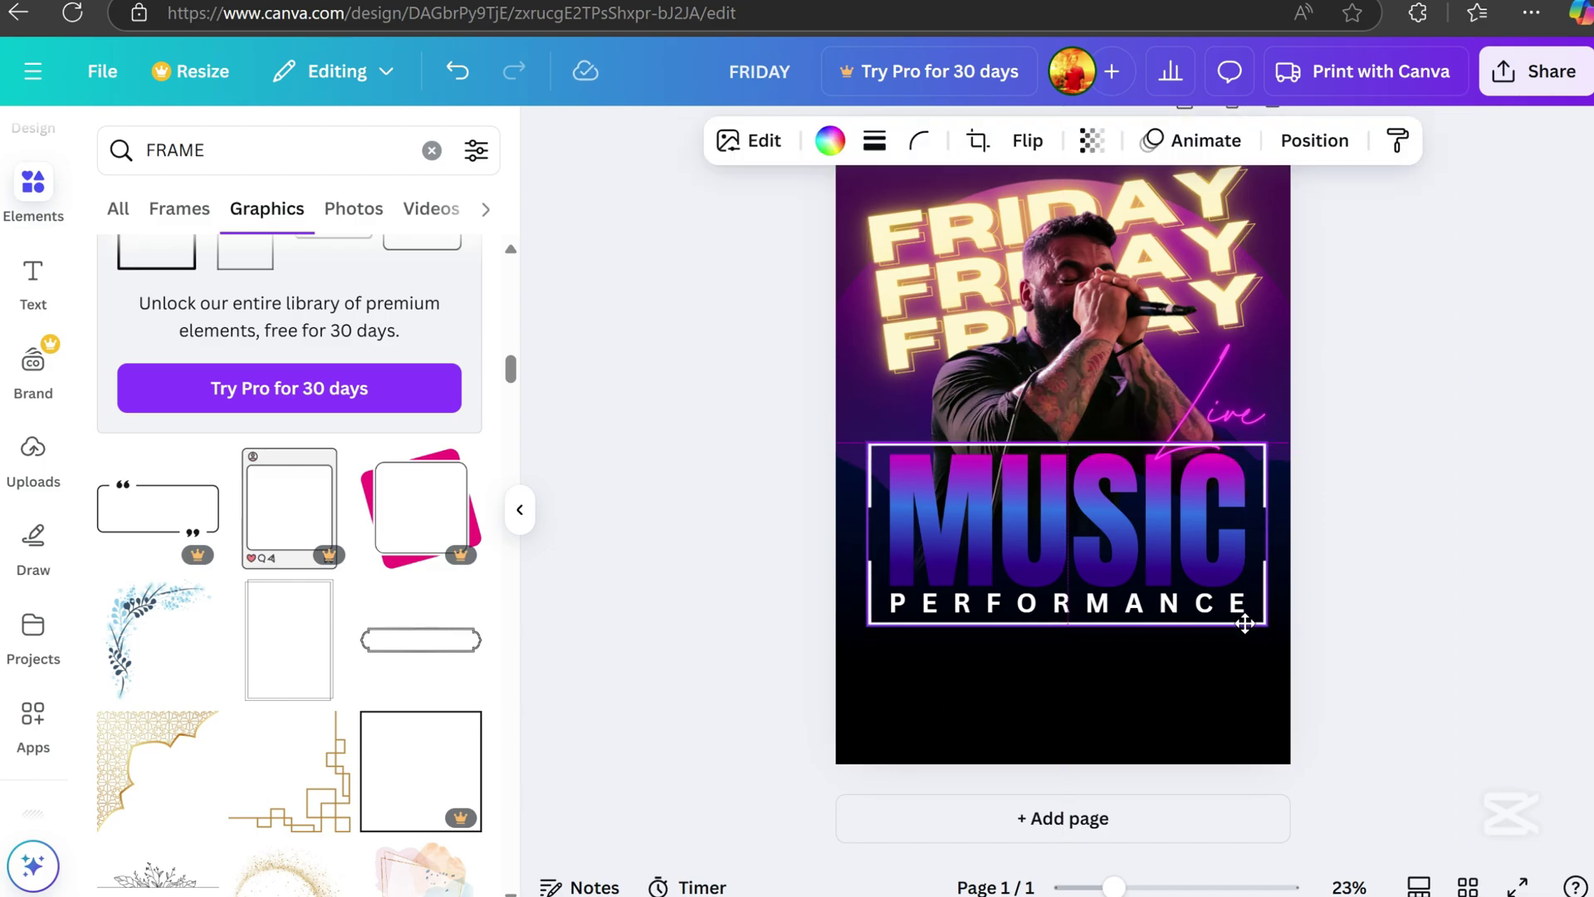
Scale the frame, MUSIC and PERFORMANCE down together, center them horizontally, and lower them along with the Live text
drag(1406, 719, 701, 487)
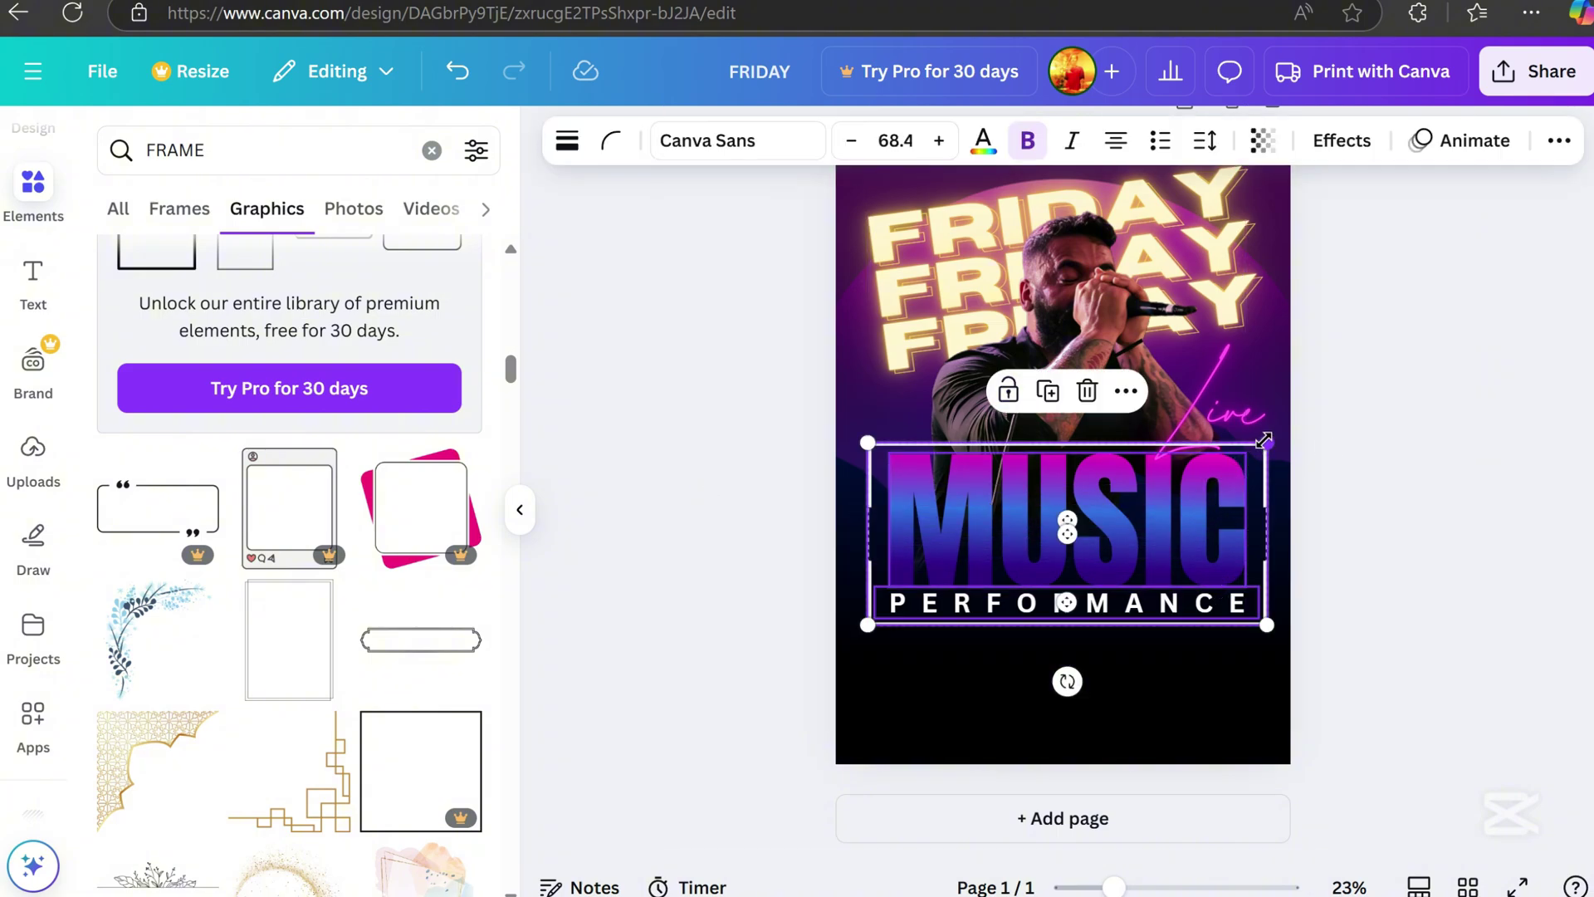
drag(1263, 440, 1247, 453)
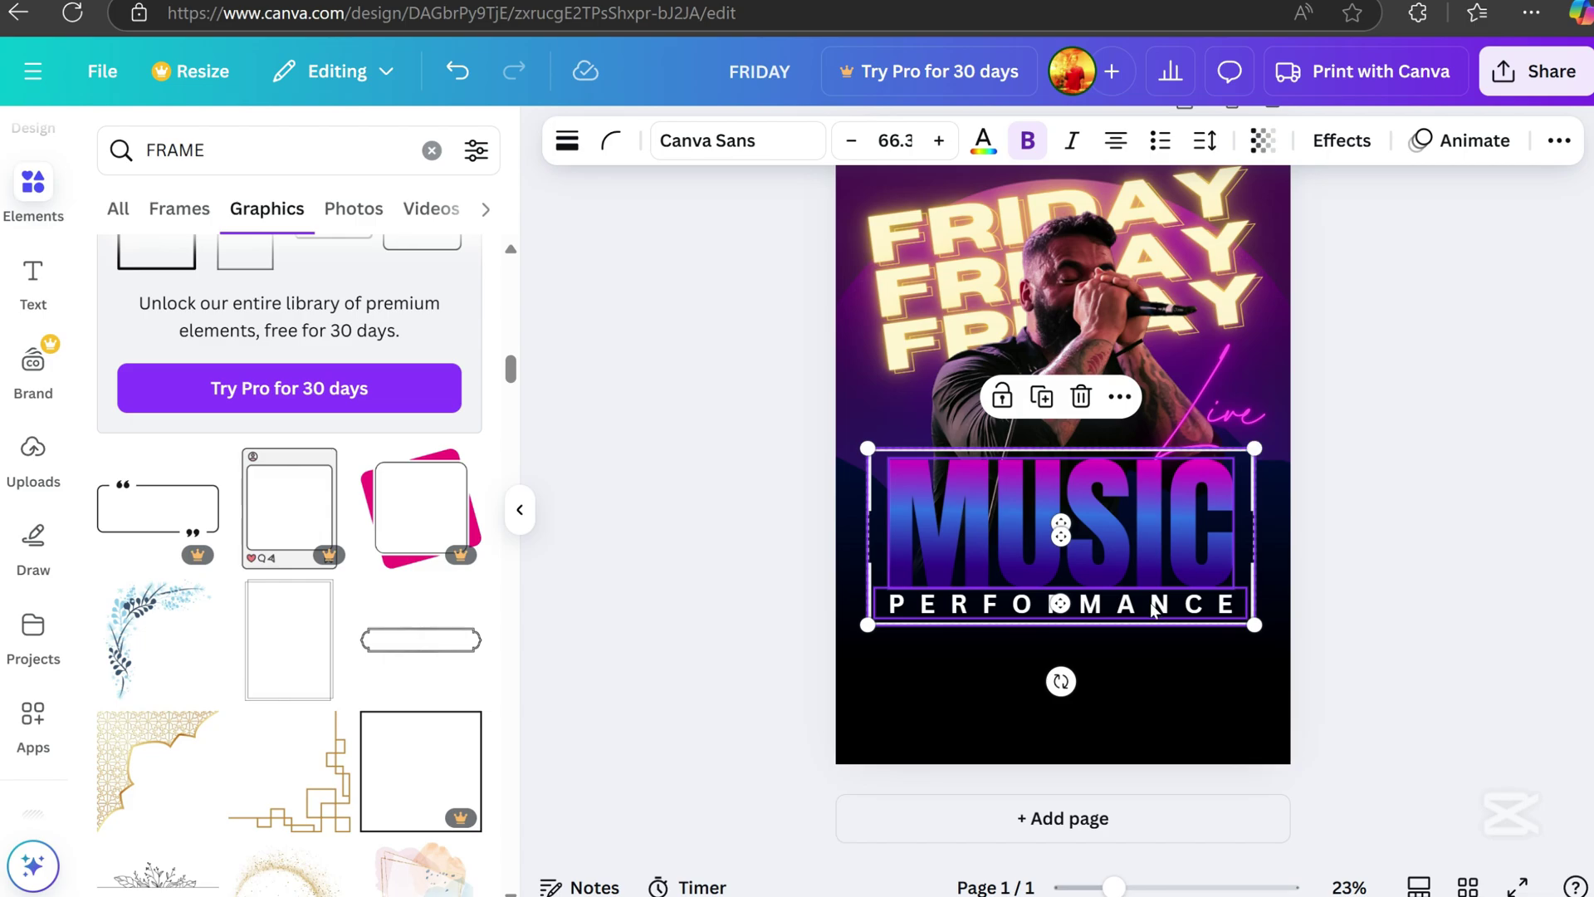
drag(1152, 610, 1157, 609)
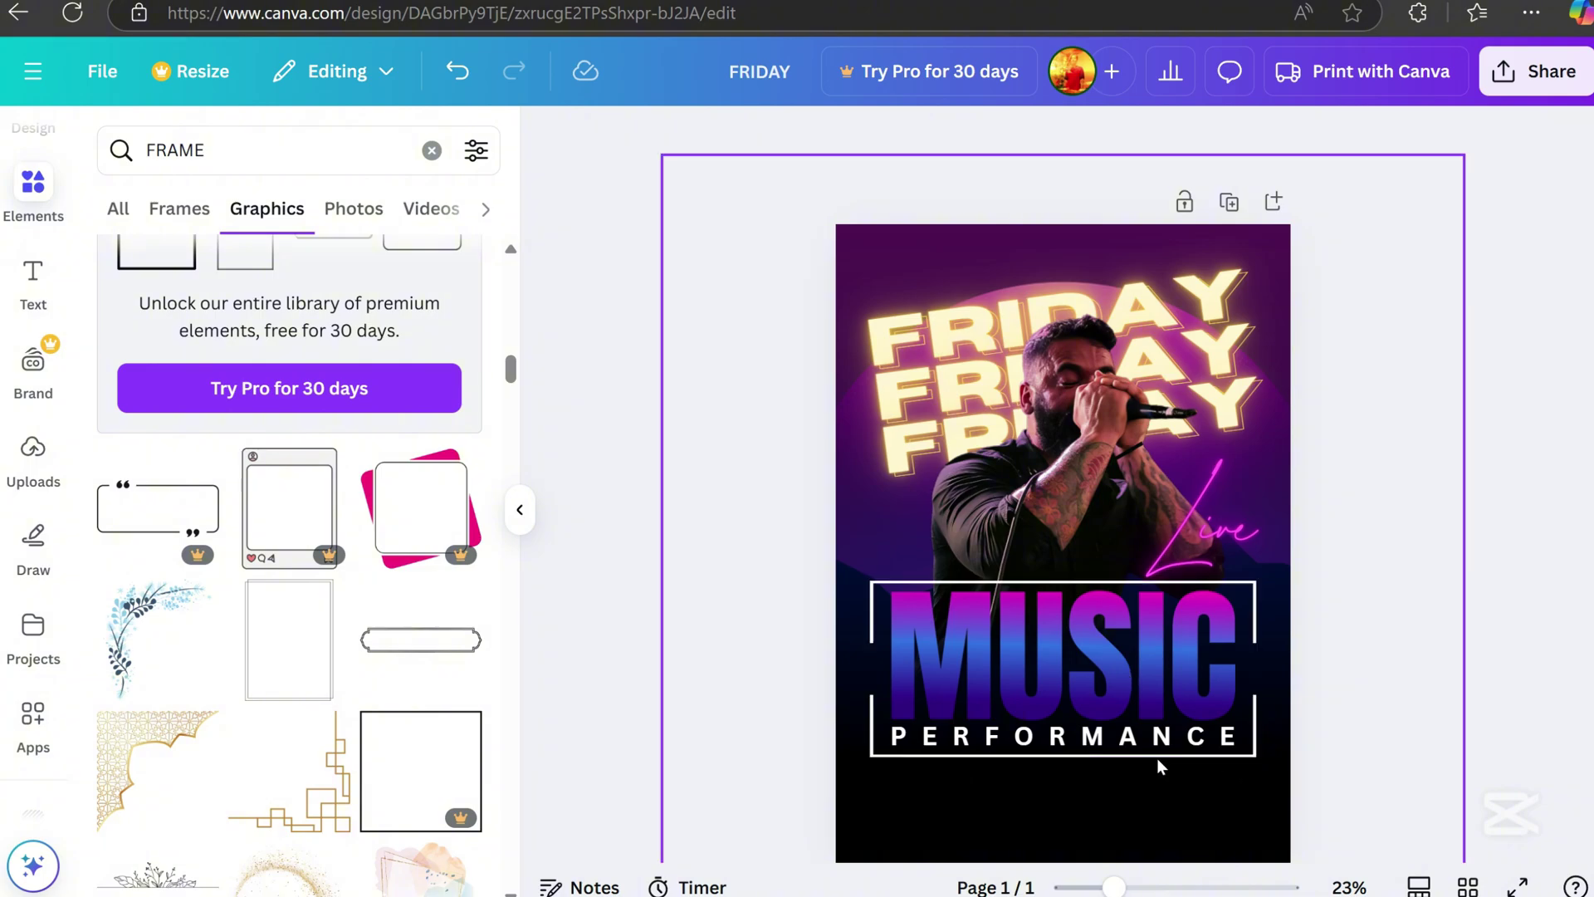
scroll(1160, 766, down, 2)
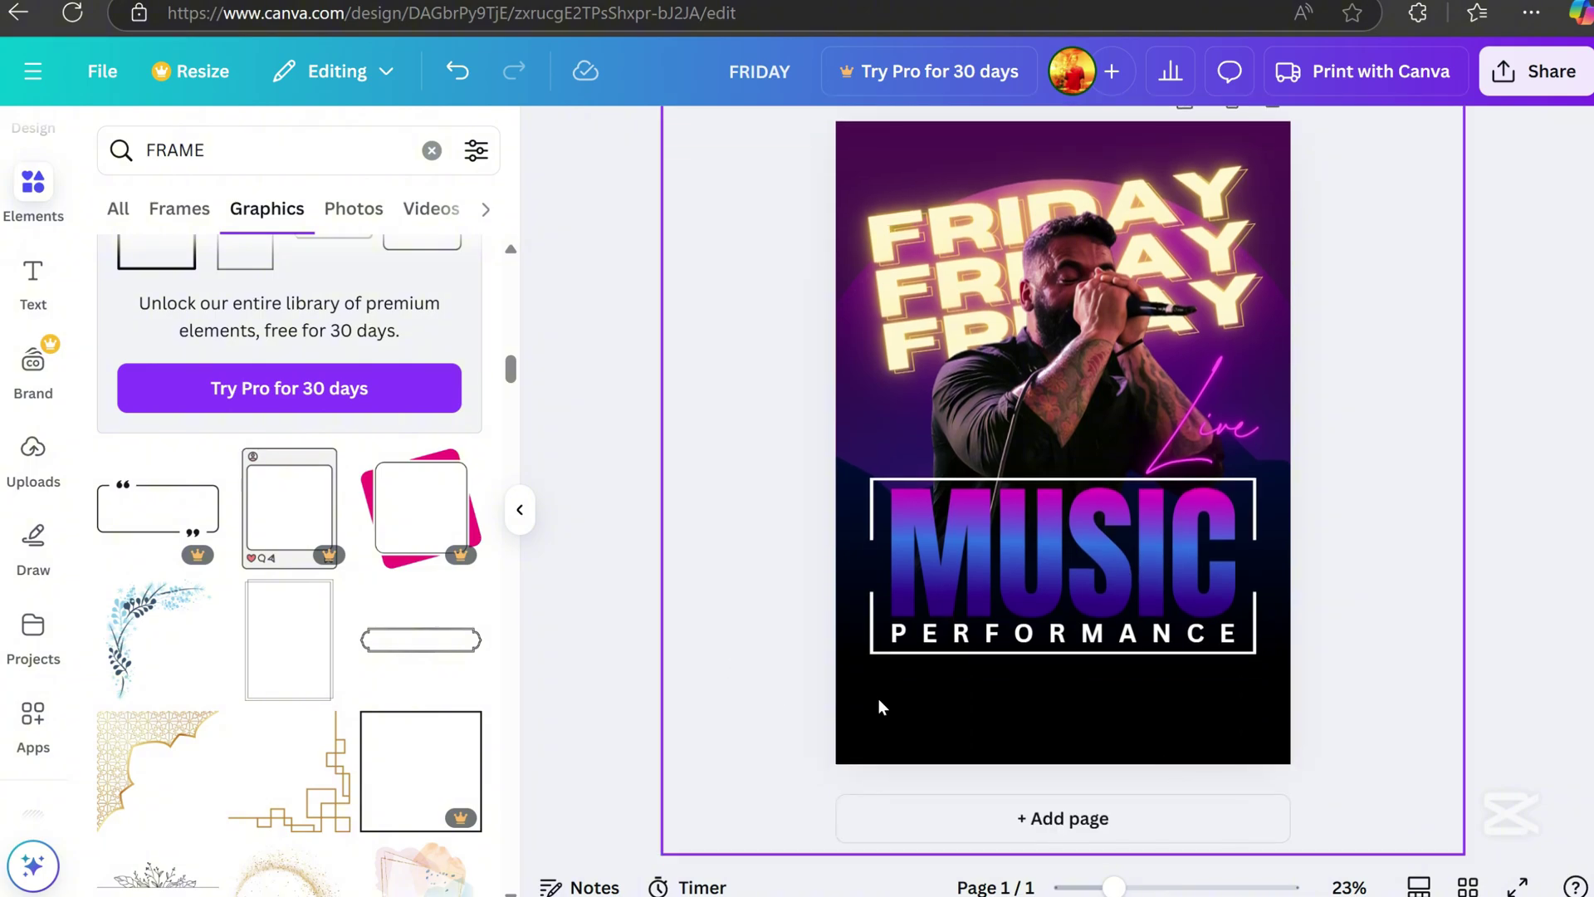
Add a subheading text box reading JANUARY 25
click(33, 278)
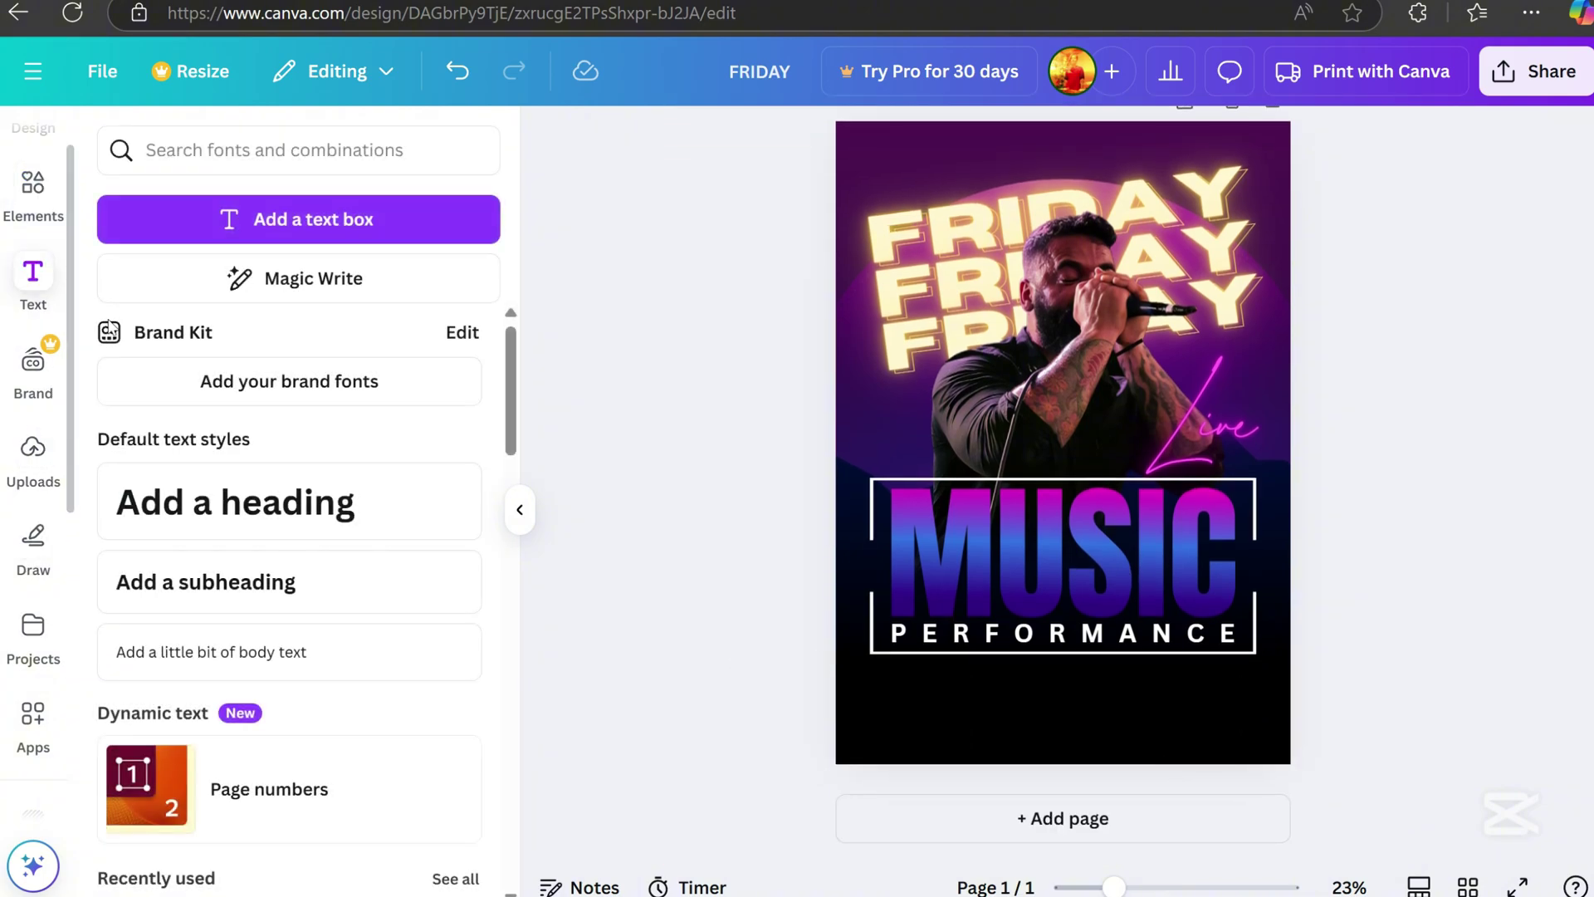
click(249, 581)
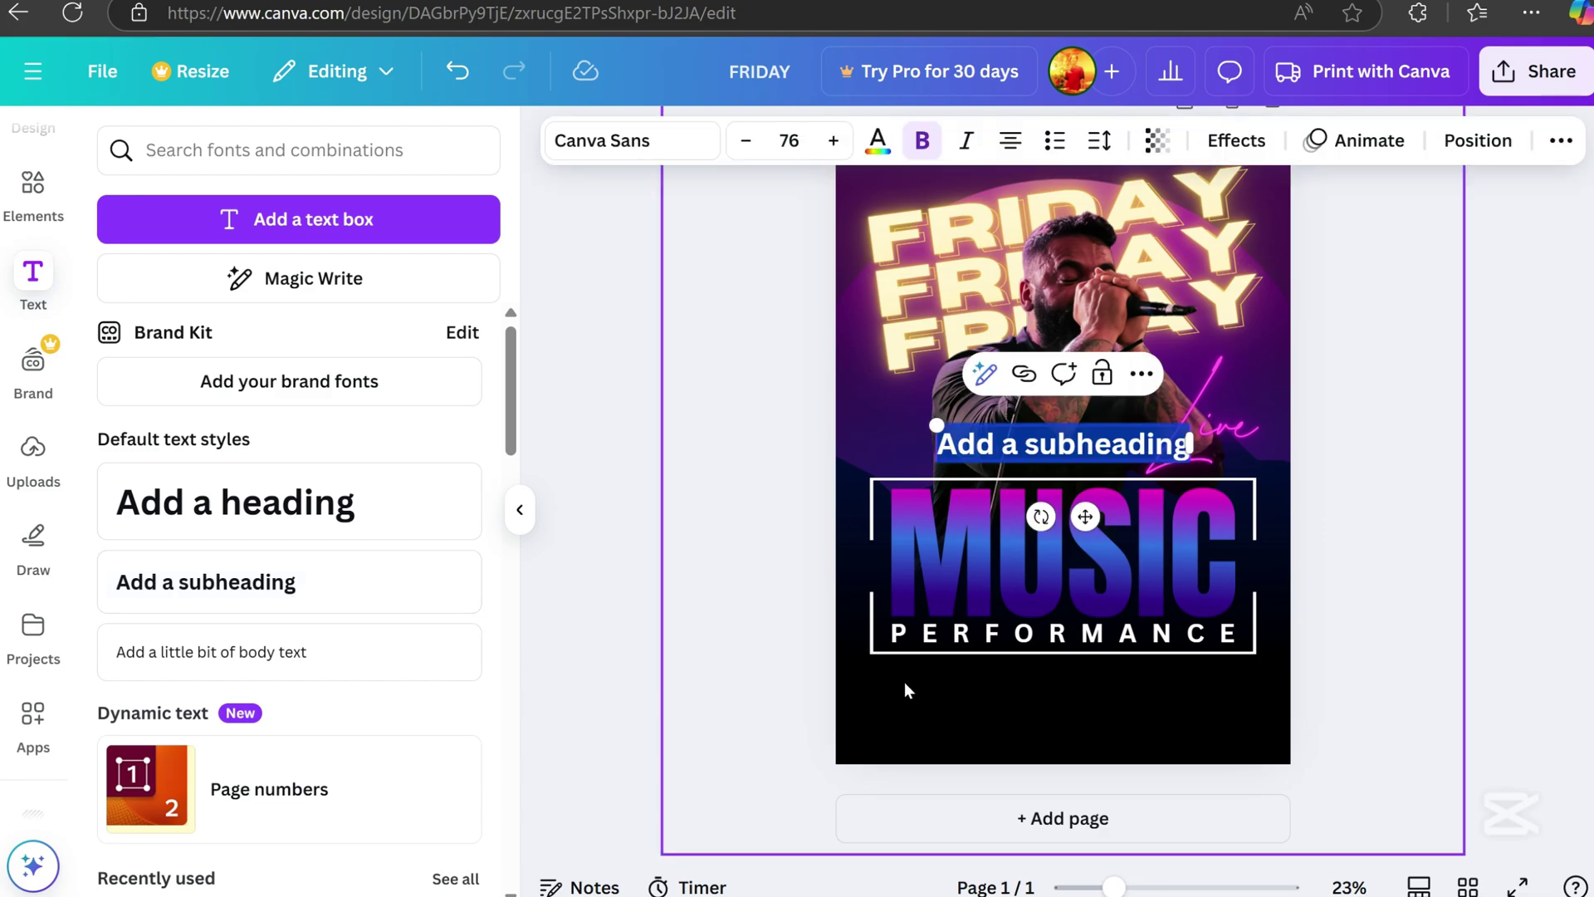
double_click(1118, 451)
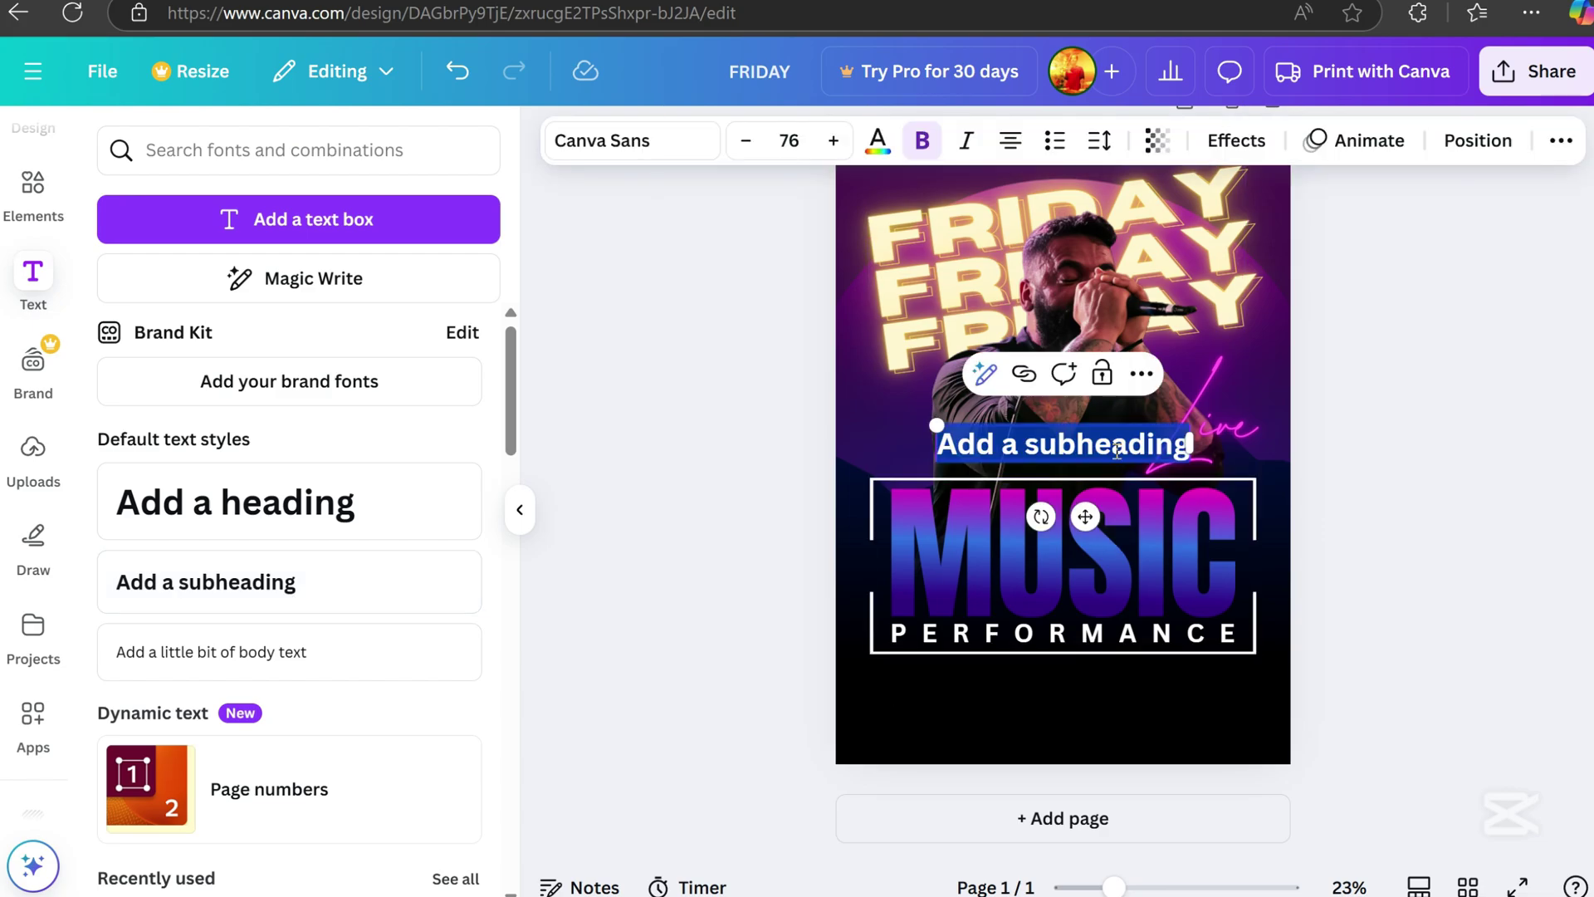
text(JANUARY 25)
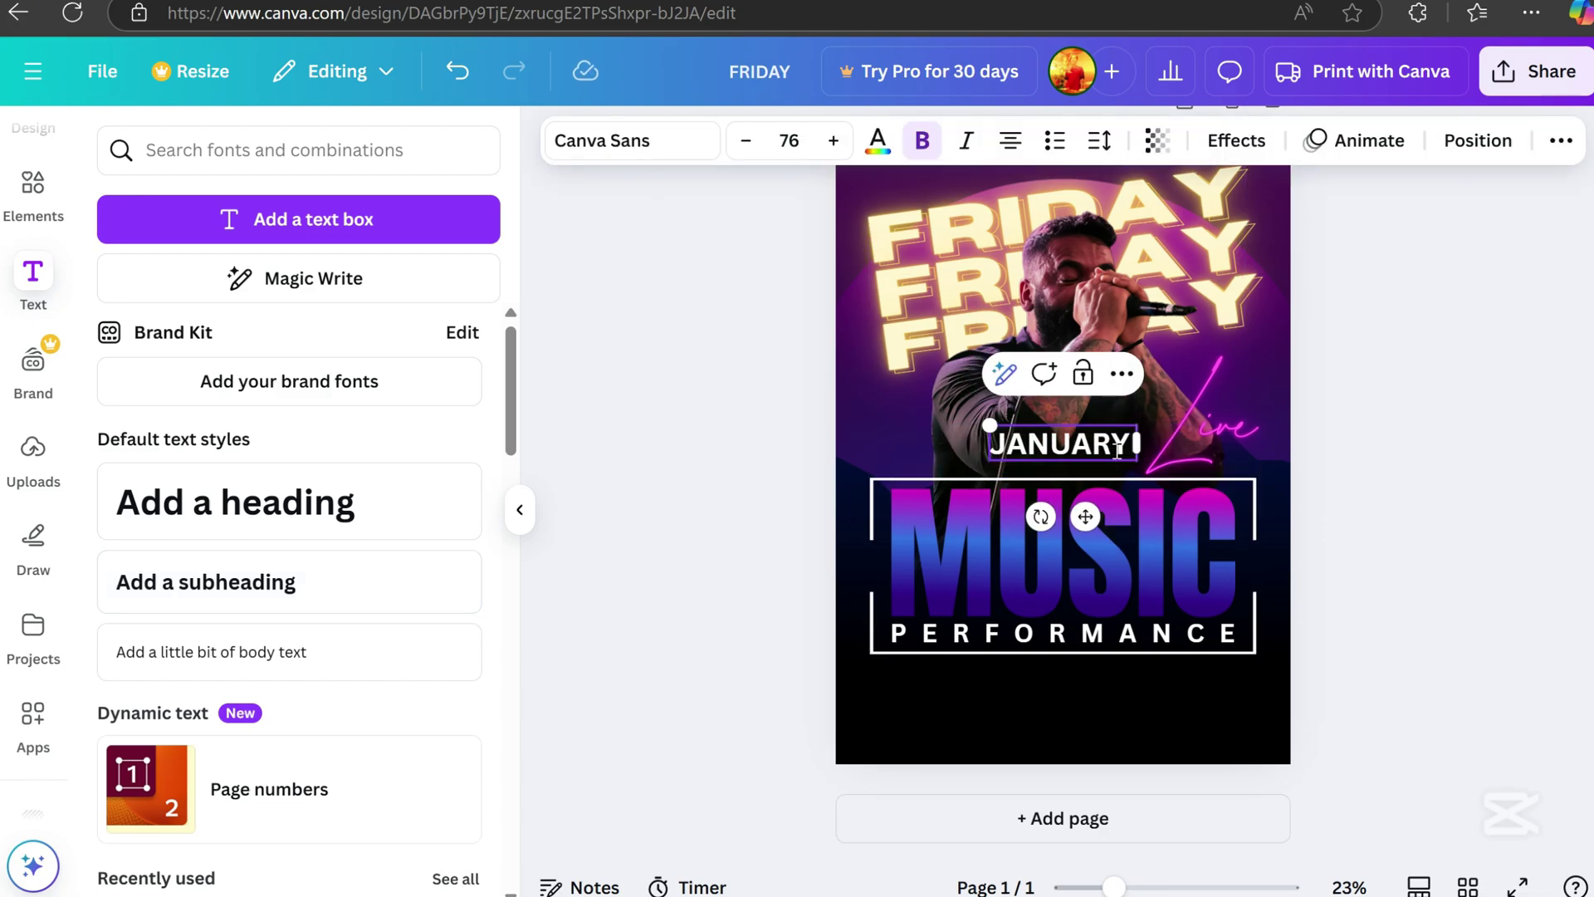
Change the font of the JANUARY 25 text to Archivo Black
key(ctrl+a)
click(614, 143)
click(575, 148)
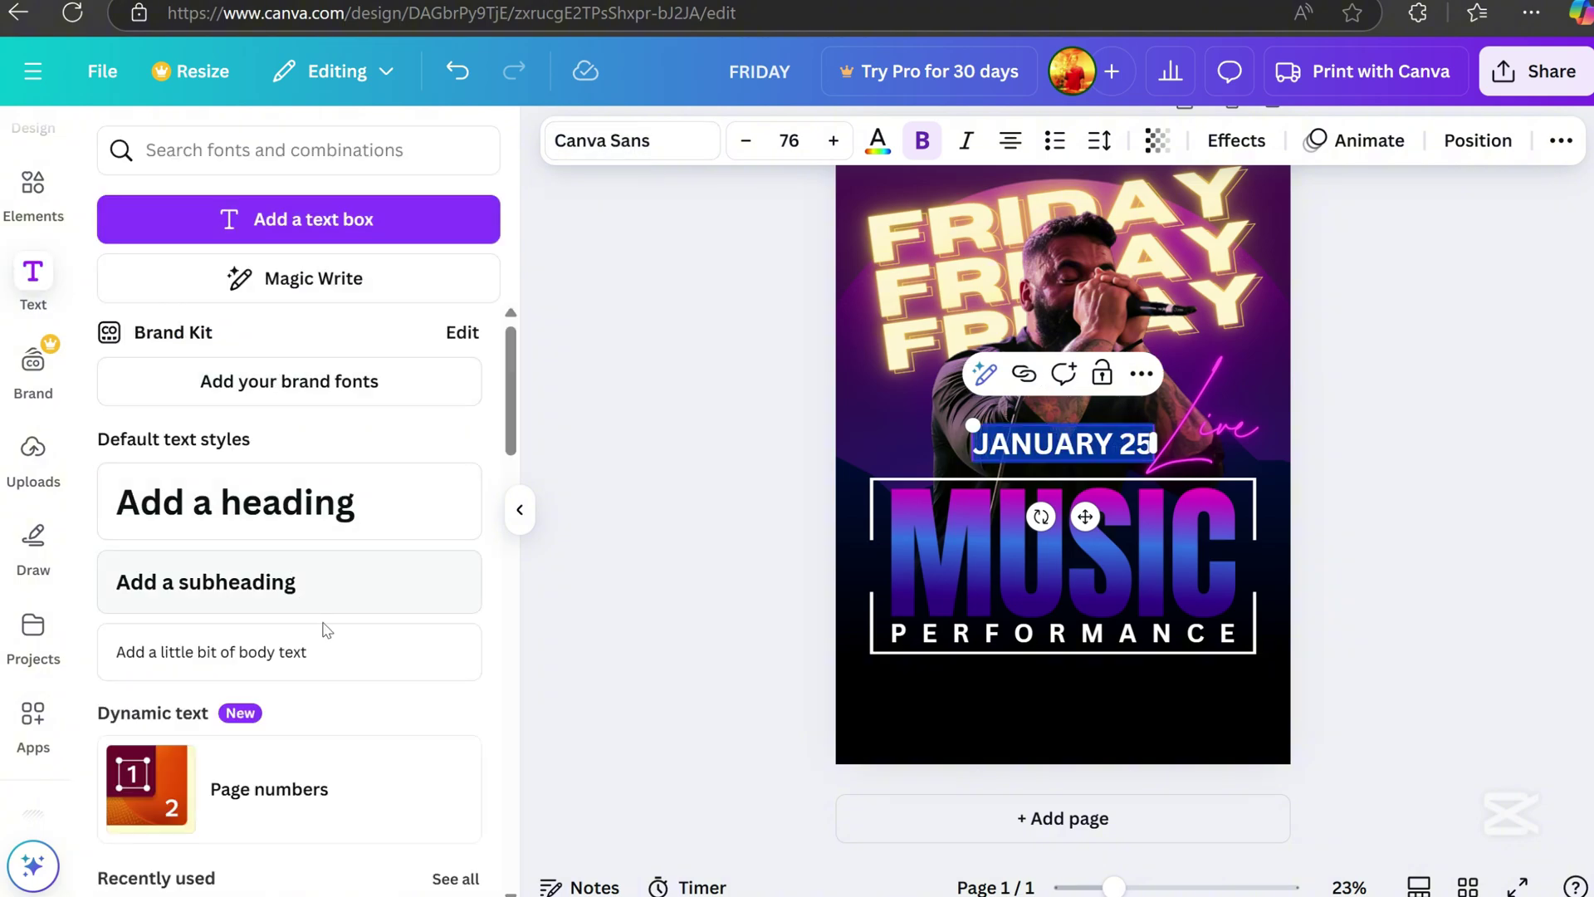
click(664, 154)
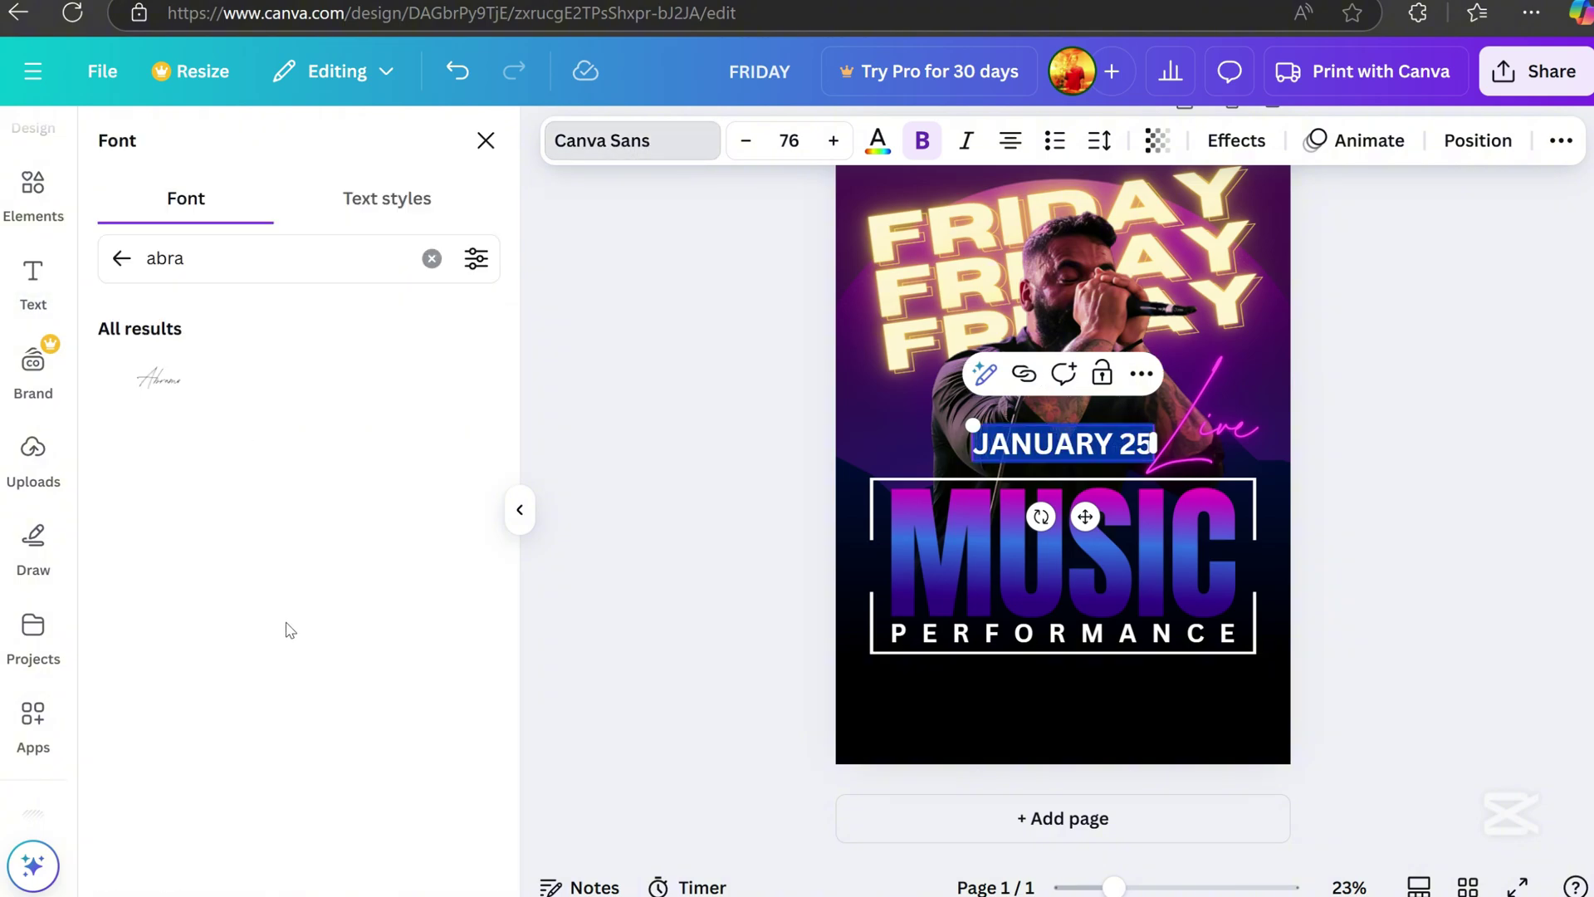
click(121, 258)
scroll(308, 513, up, 10)
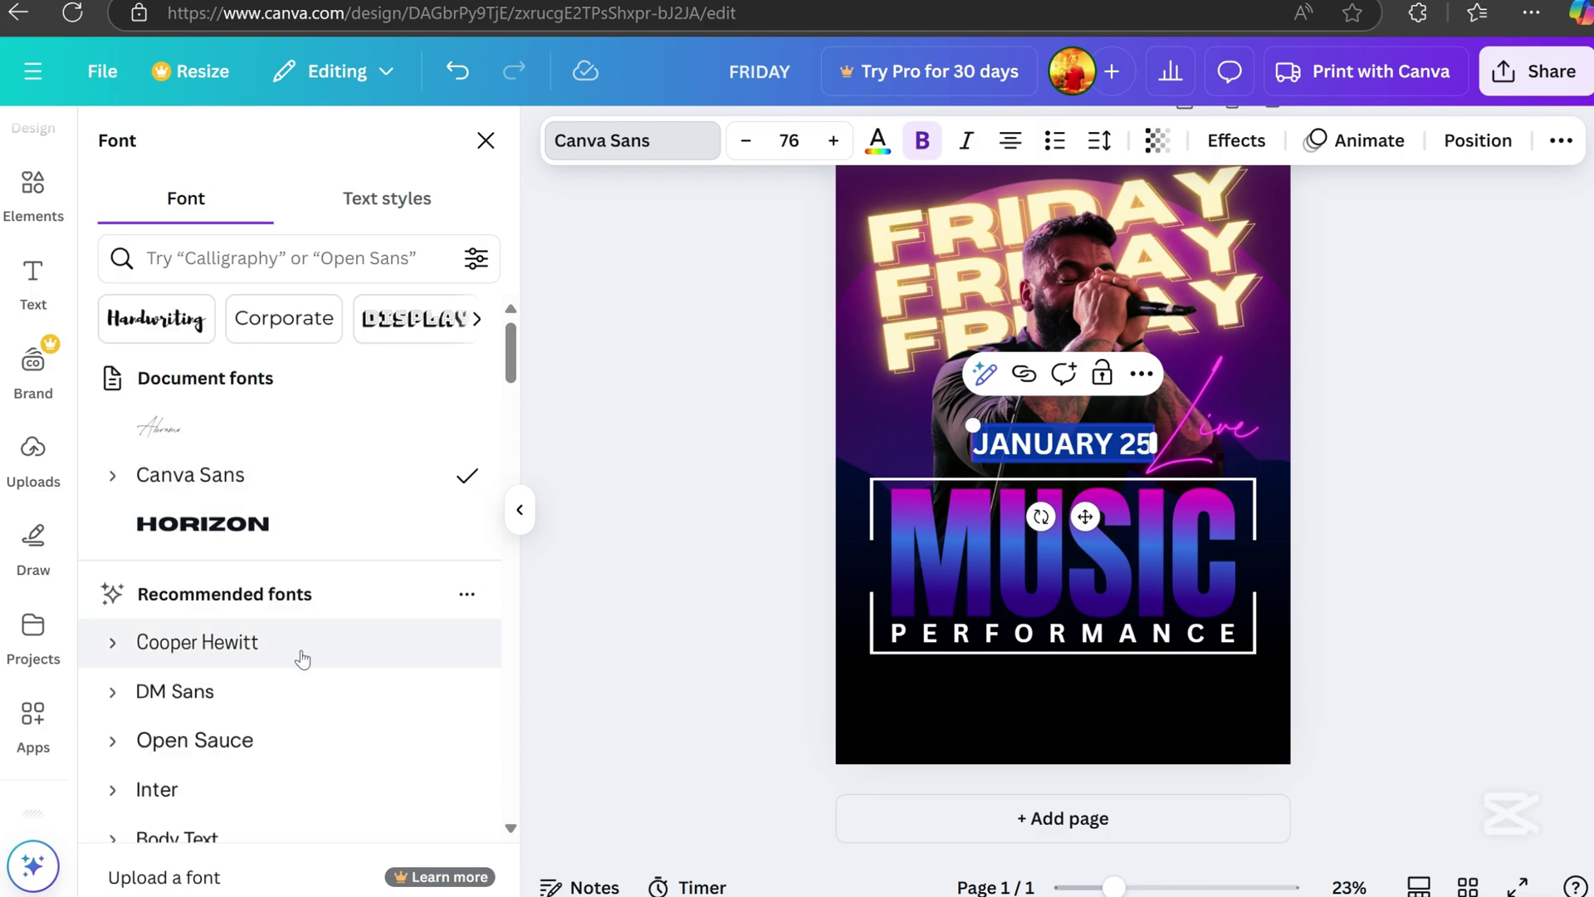
scroll(302, 658, down, 5)
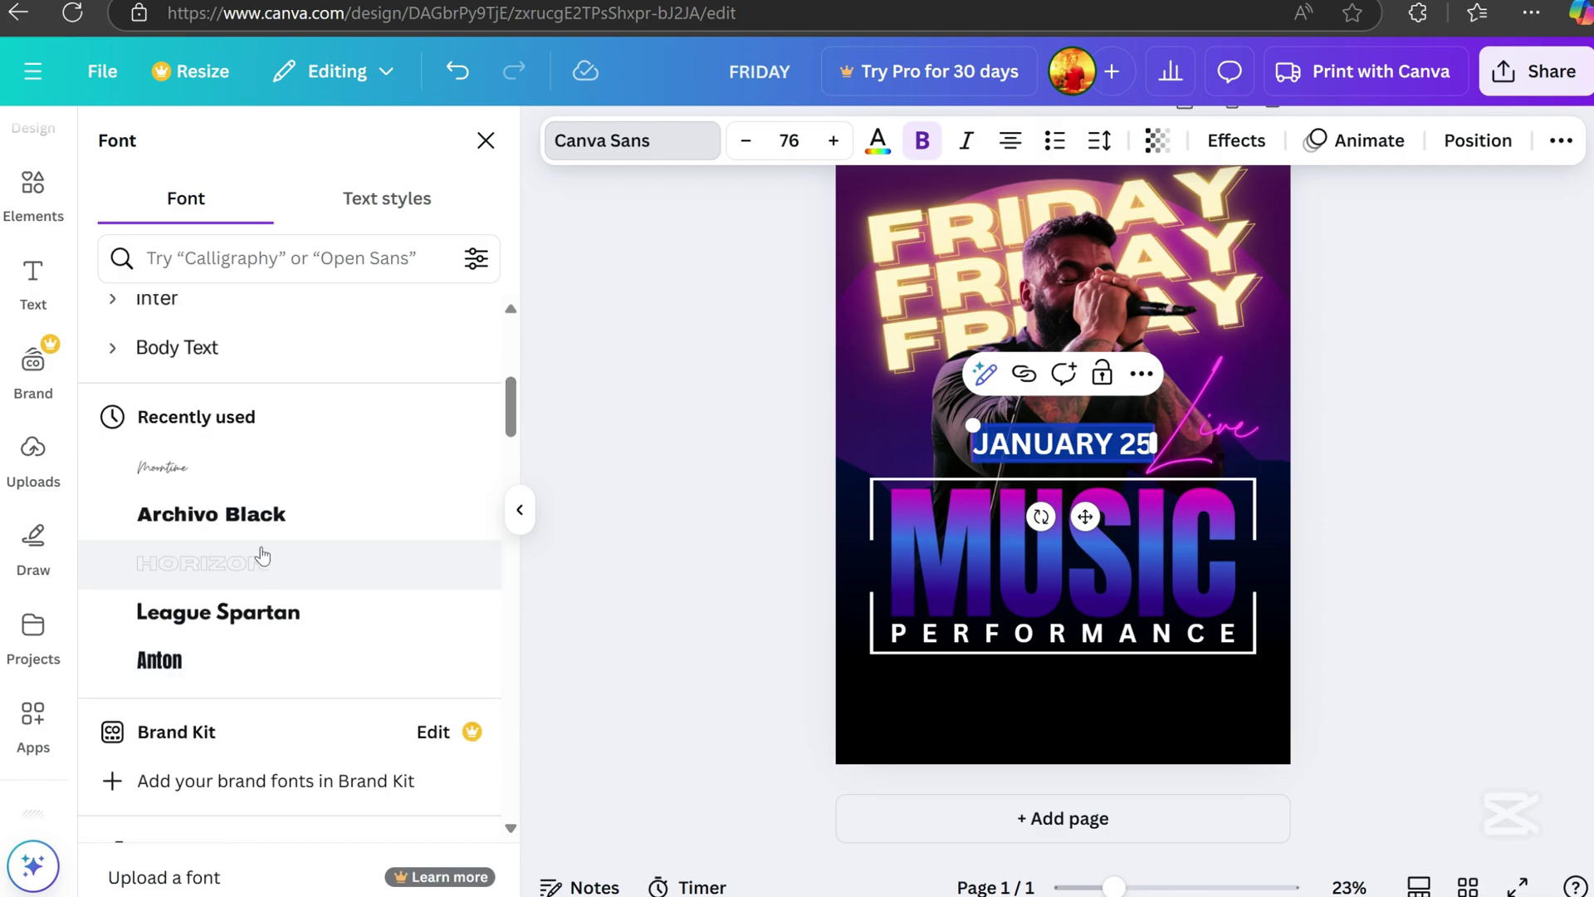
click(256, 528)
click(1448, 604)
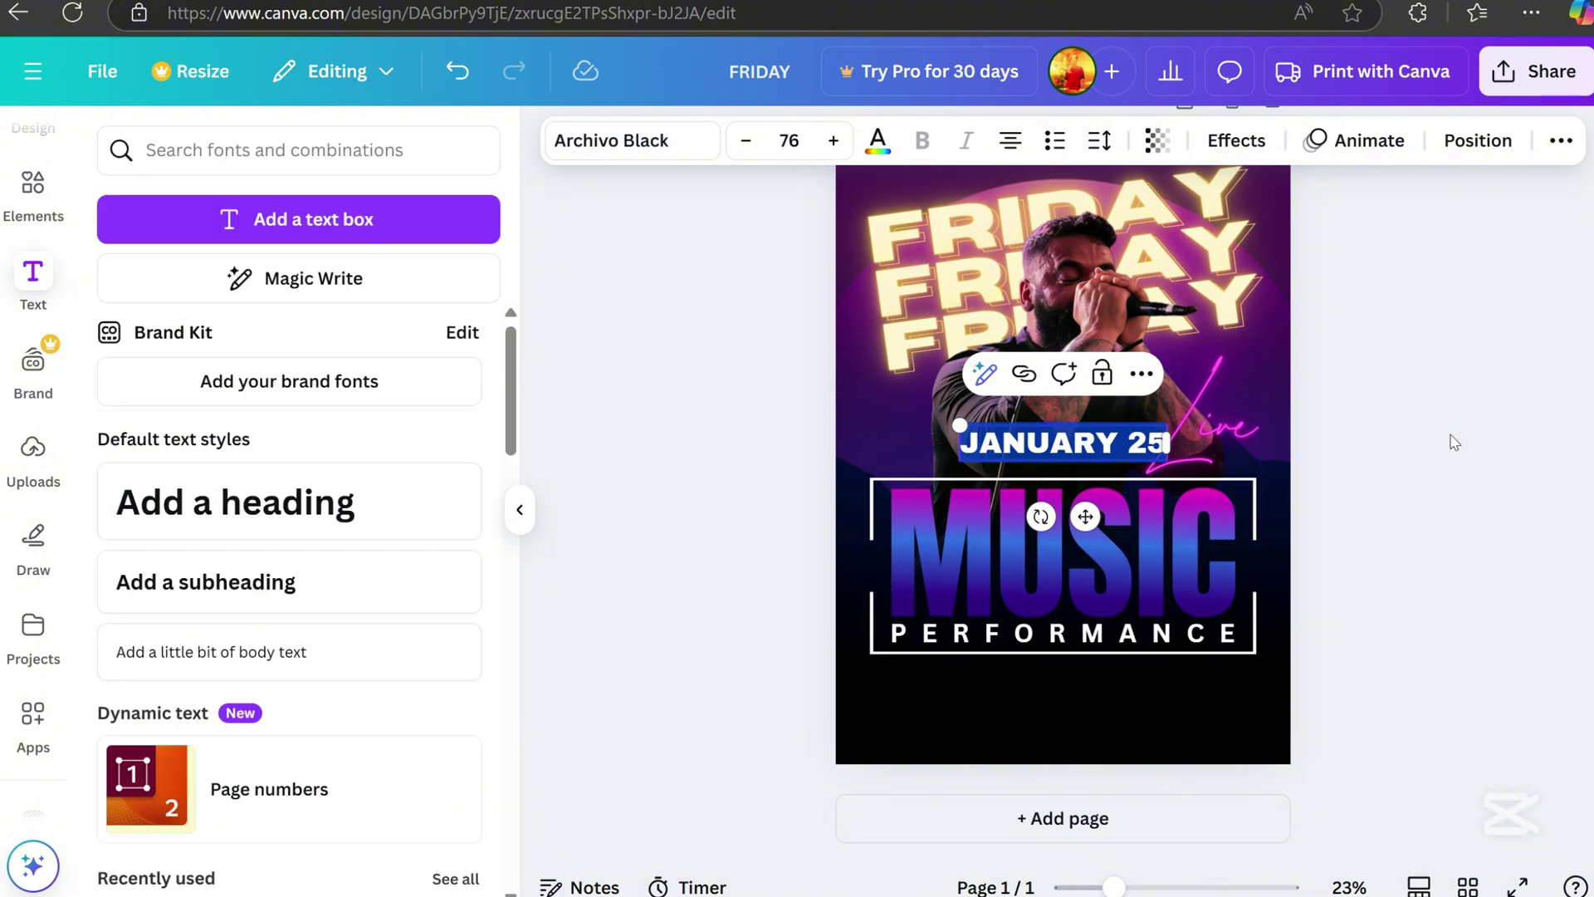
Move the JANUARY 25 text below the frame, on the poster's left side
click(1452, 441)
click(1121, 442)
drag(1104, 439, 995, 677)
Duplicate the date text to the lower right of the poster, change the copy to 9 PM and enlarge it
alt+drag(995, 677, 1209, 724)
double_click(1207, 729)
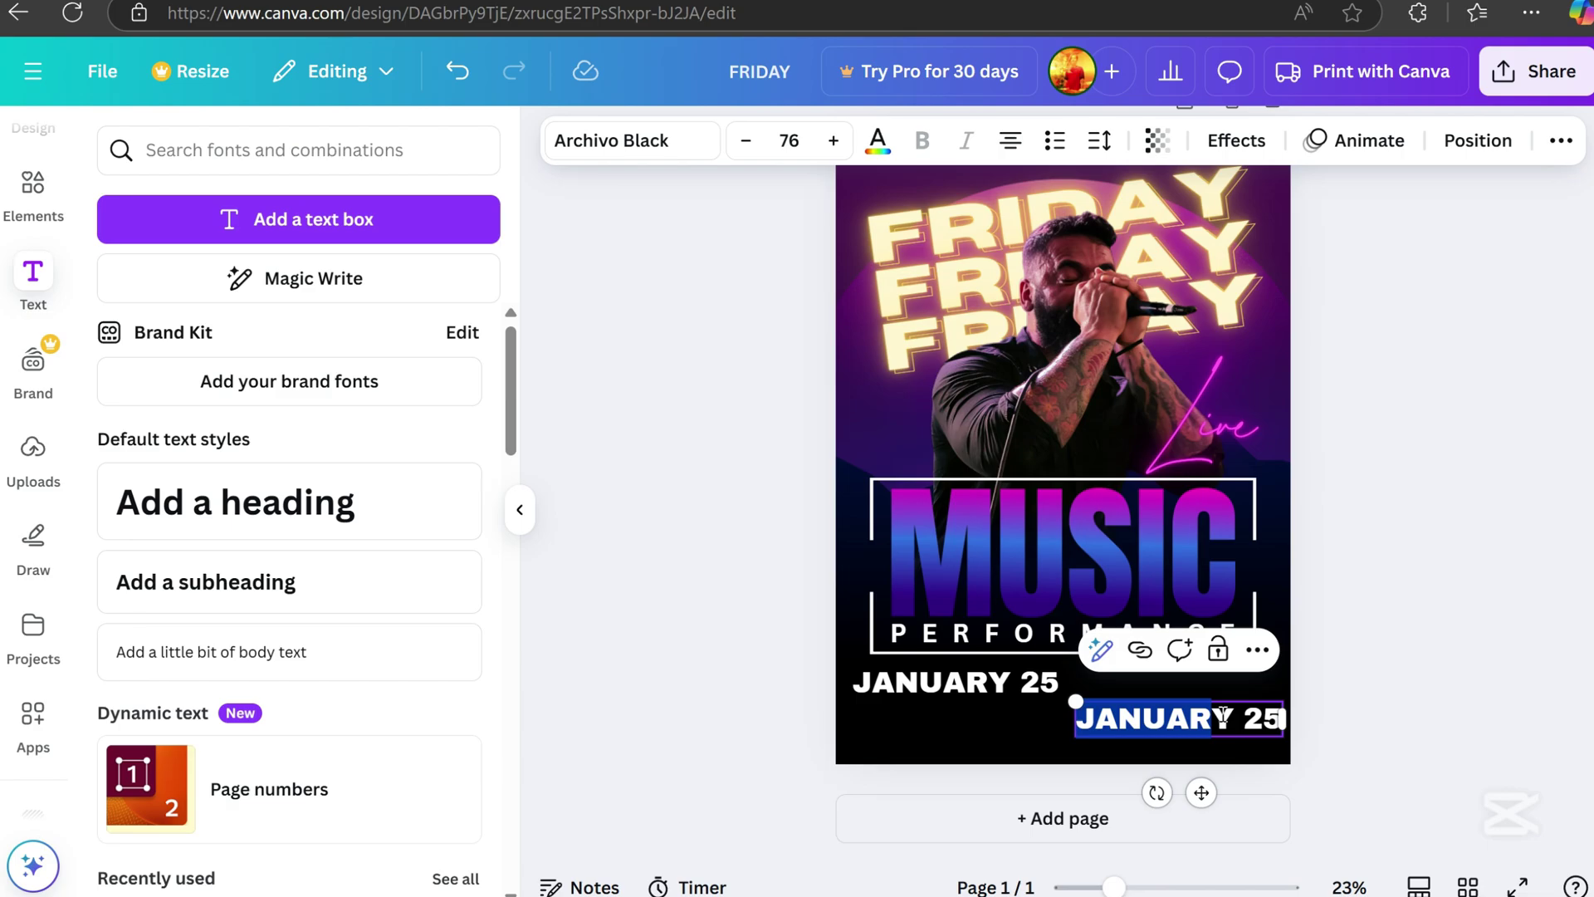
key(ctrl+a)
text(9 PM)
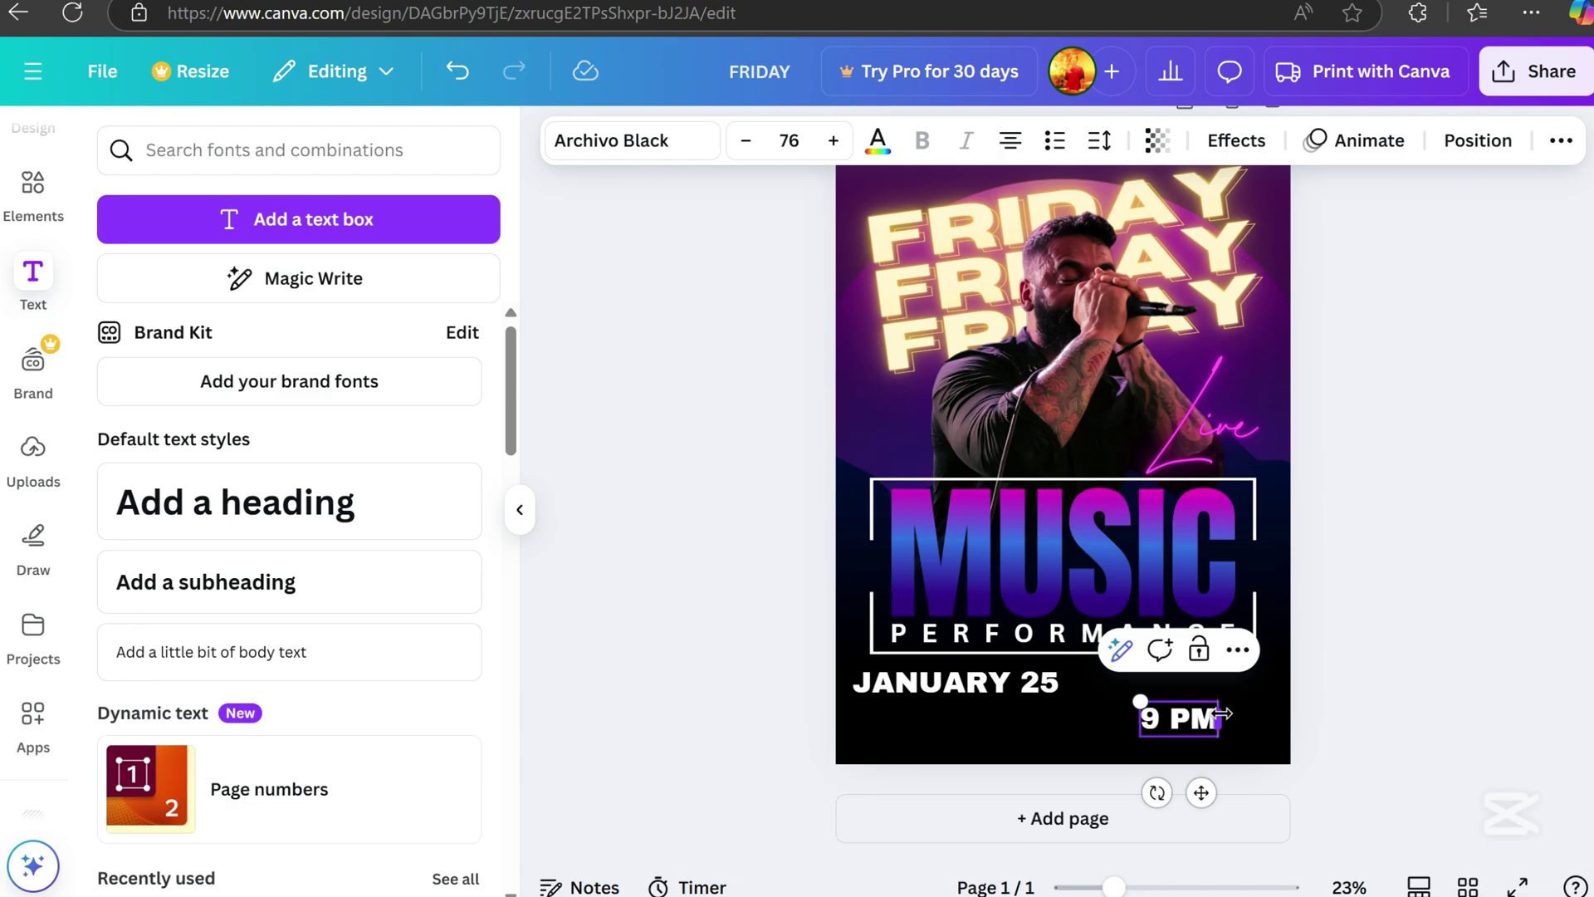
drag(1139, 700, 1227, 707)
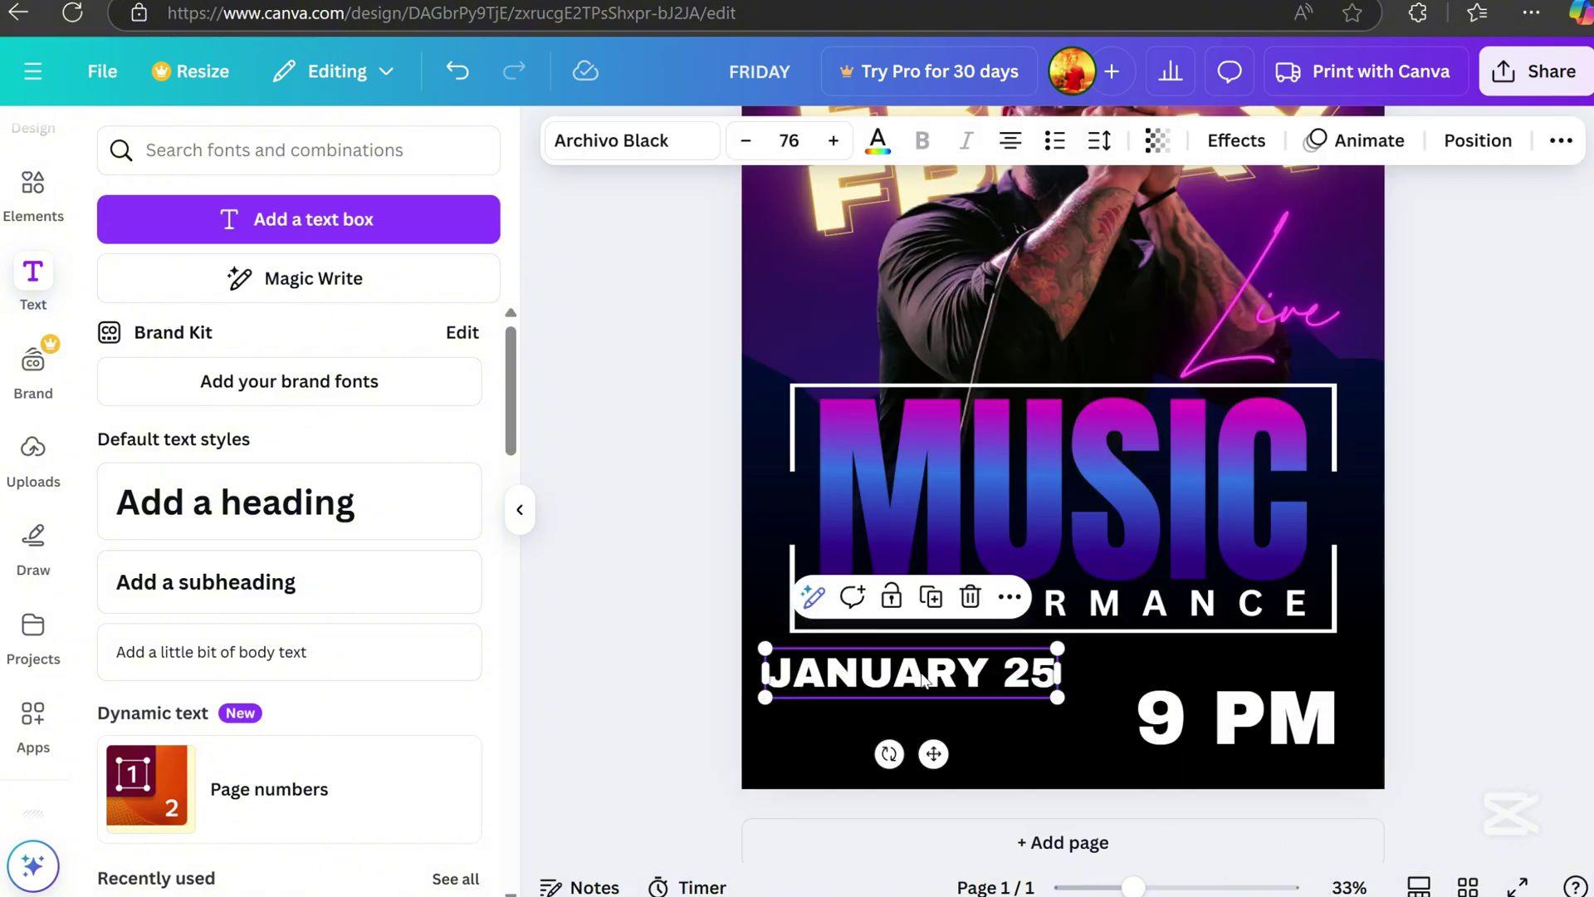
Duplicate the JANUARY 25 text directly beneath itself and change the copy to 2025
alt+drag(918, 674, 918, 723)
double_click(918, 723)
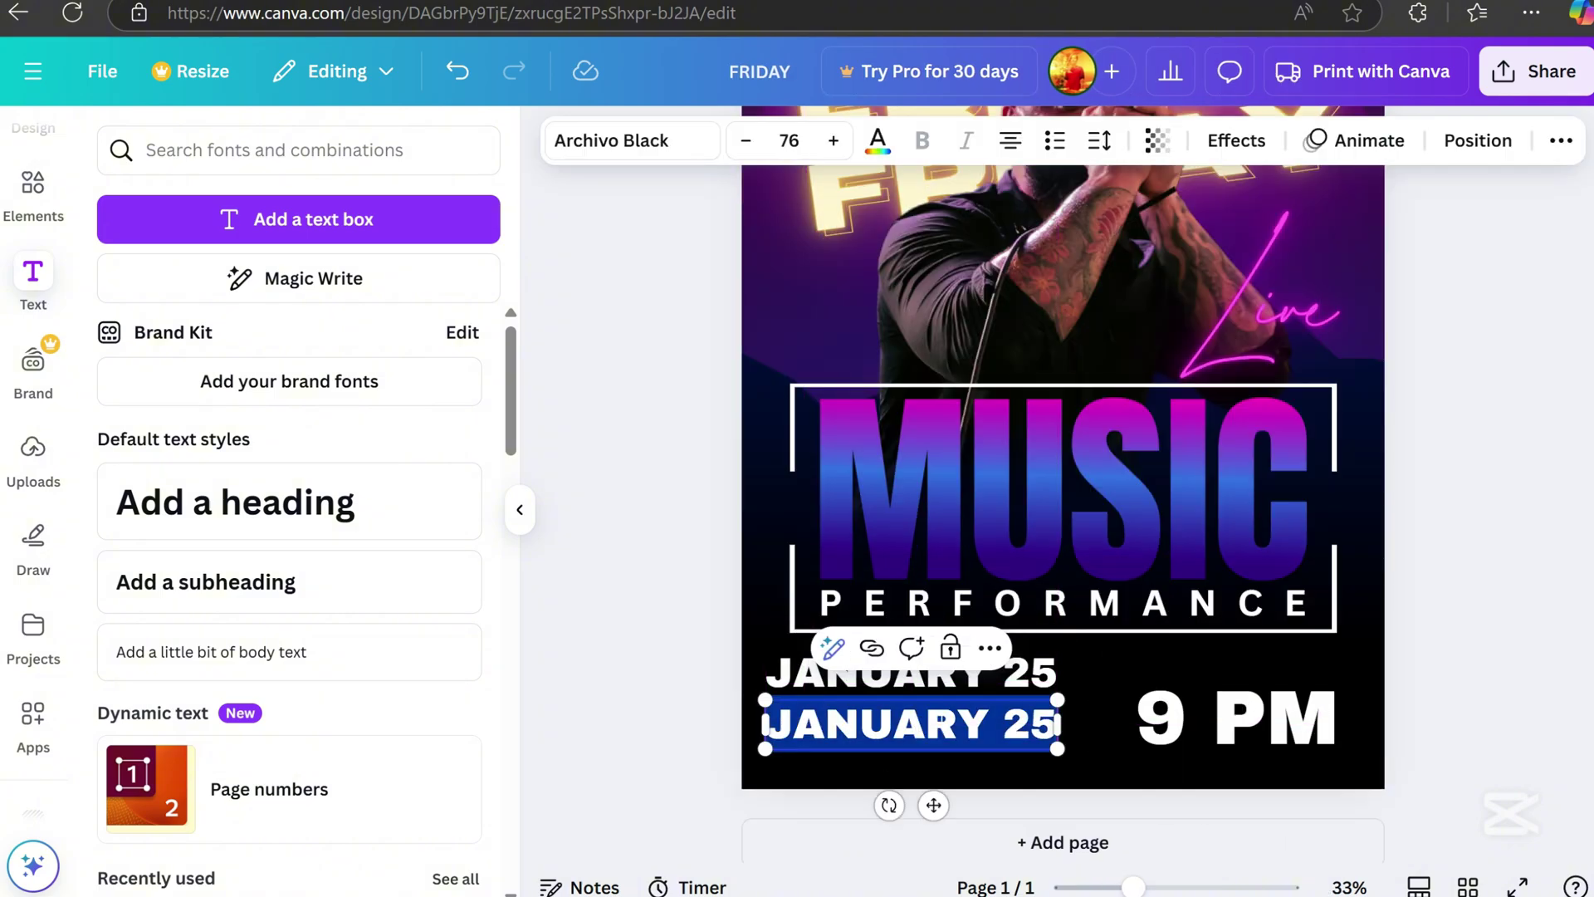
text(2025)
Set the 2025 text's letter spacing to 459 and center it closely beneath JANUARY 25
double_click(941, 722)
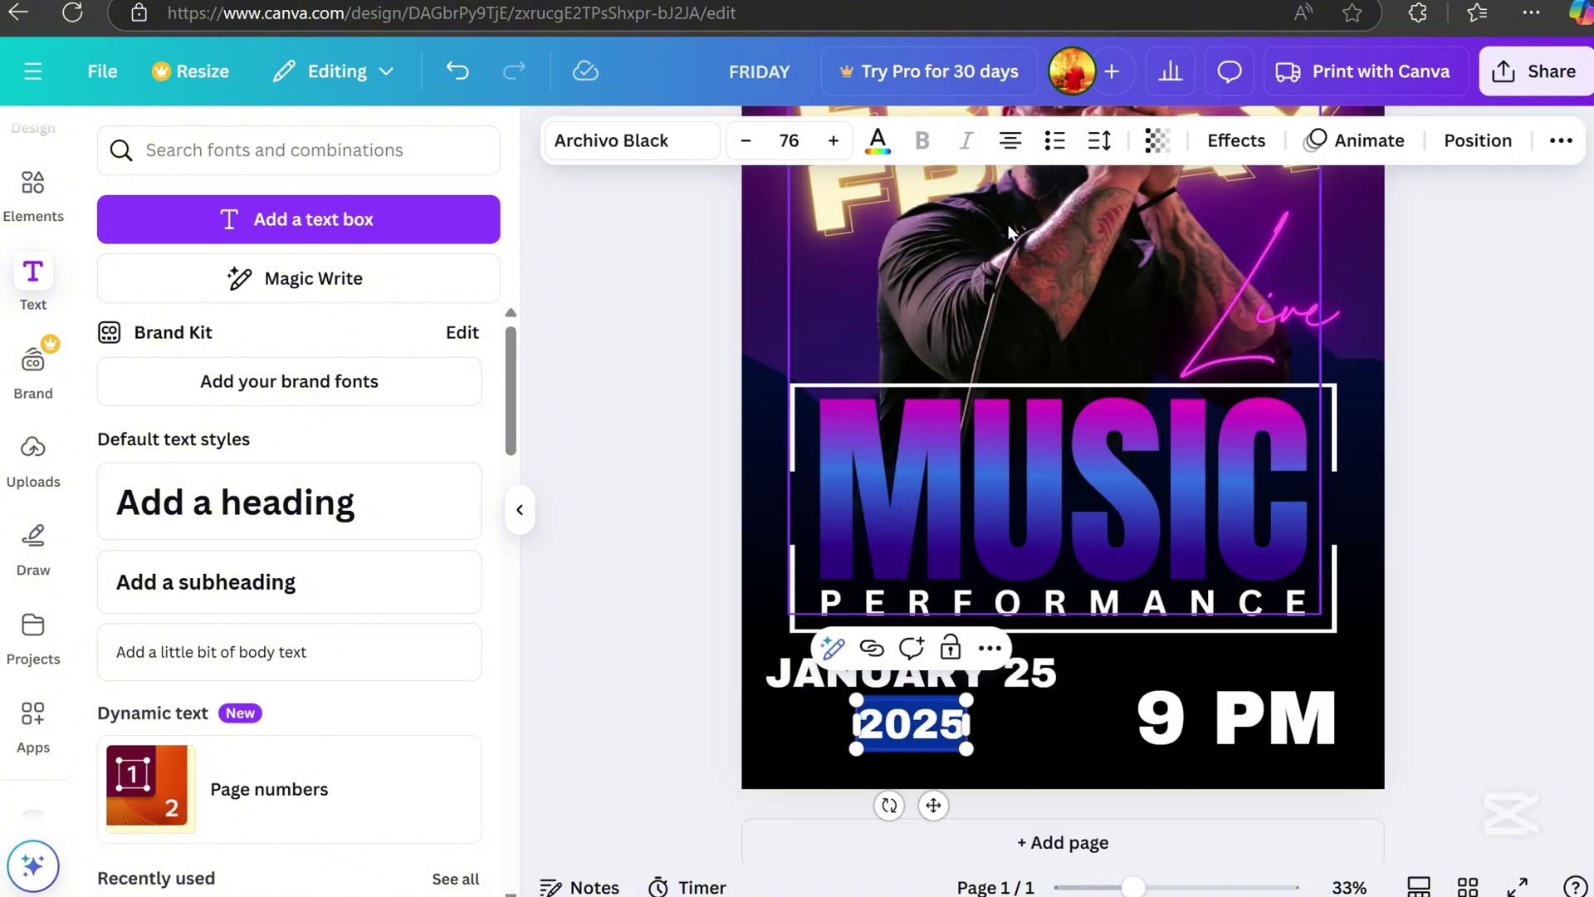
click(1099, 140)
drag(1019, 256, 1094, 260)
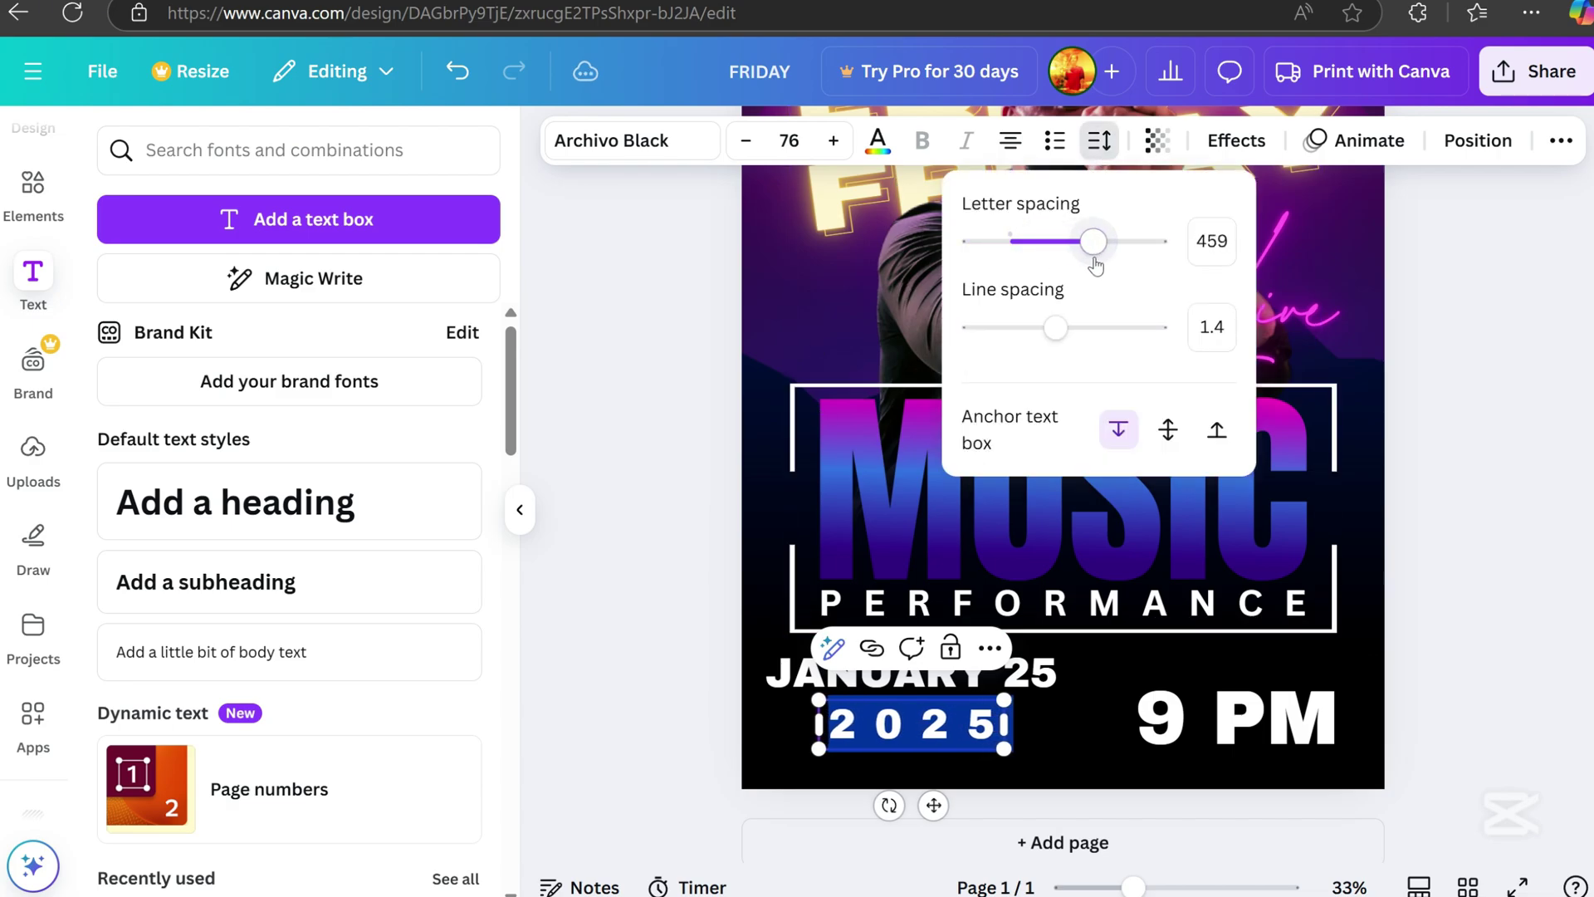
click(1549, 551)
drag(968, 741, 959, 728)
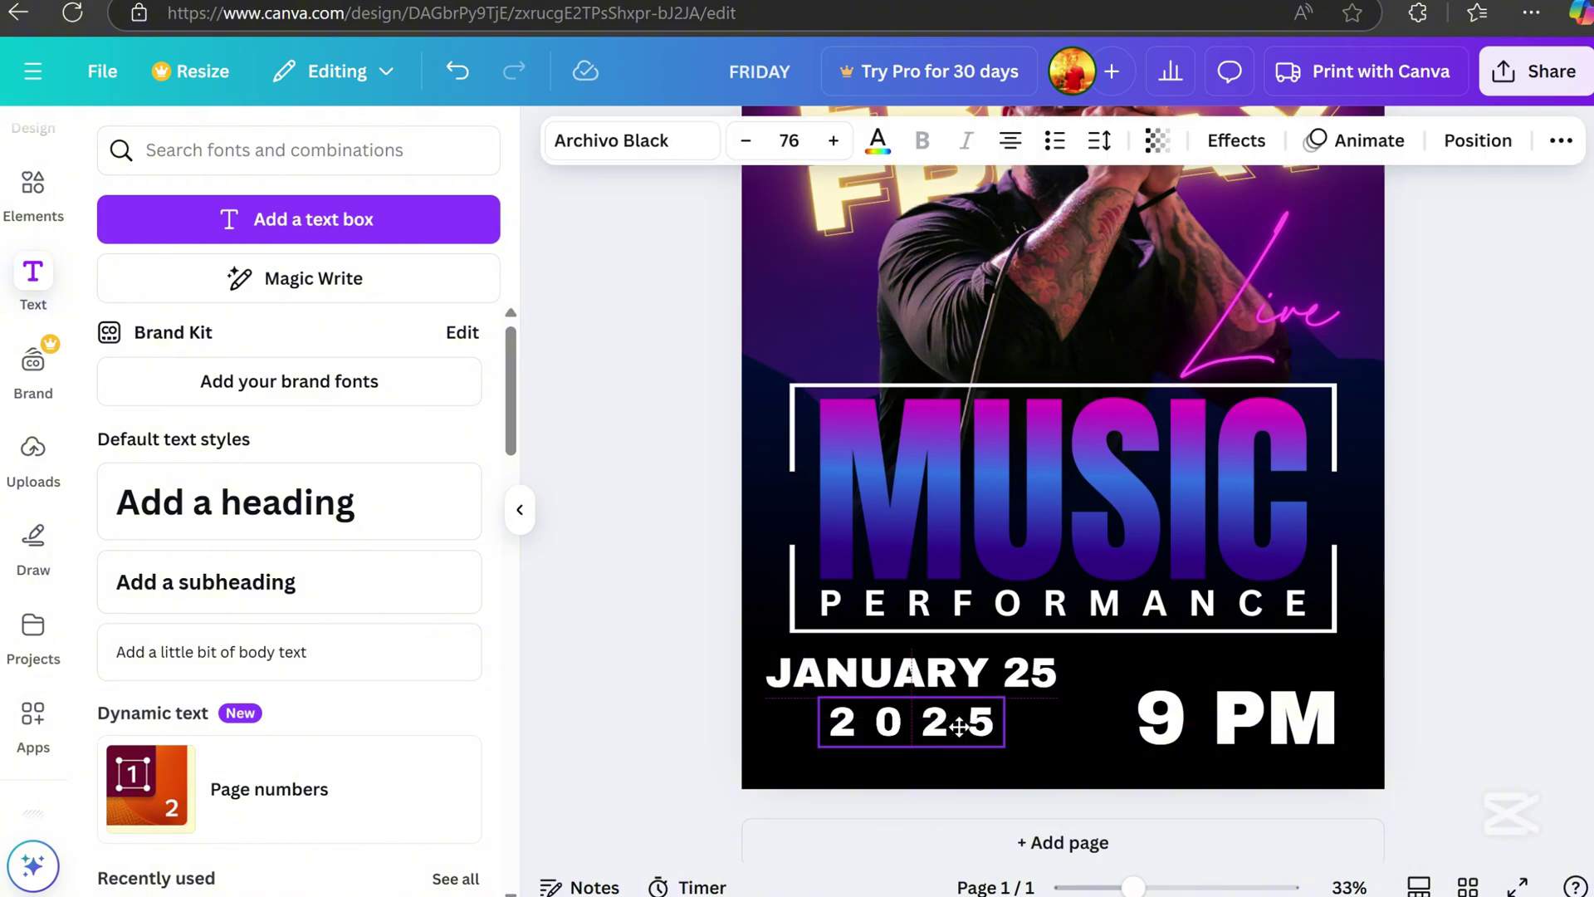
Apply the Neon effect to the 2025 text and color it magenta #ff00e6
click(1236, 140)
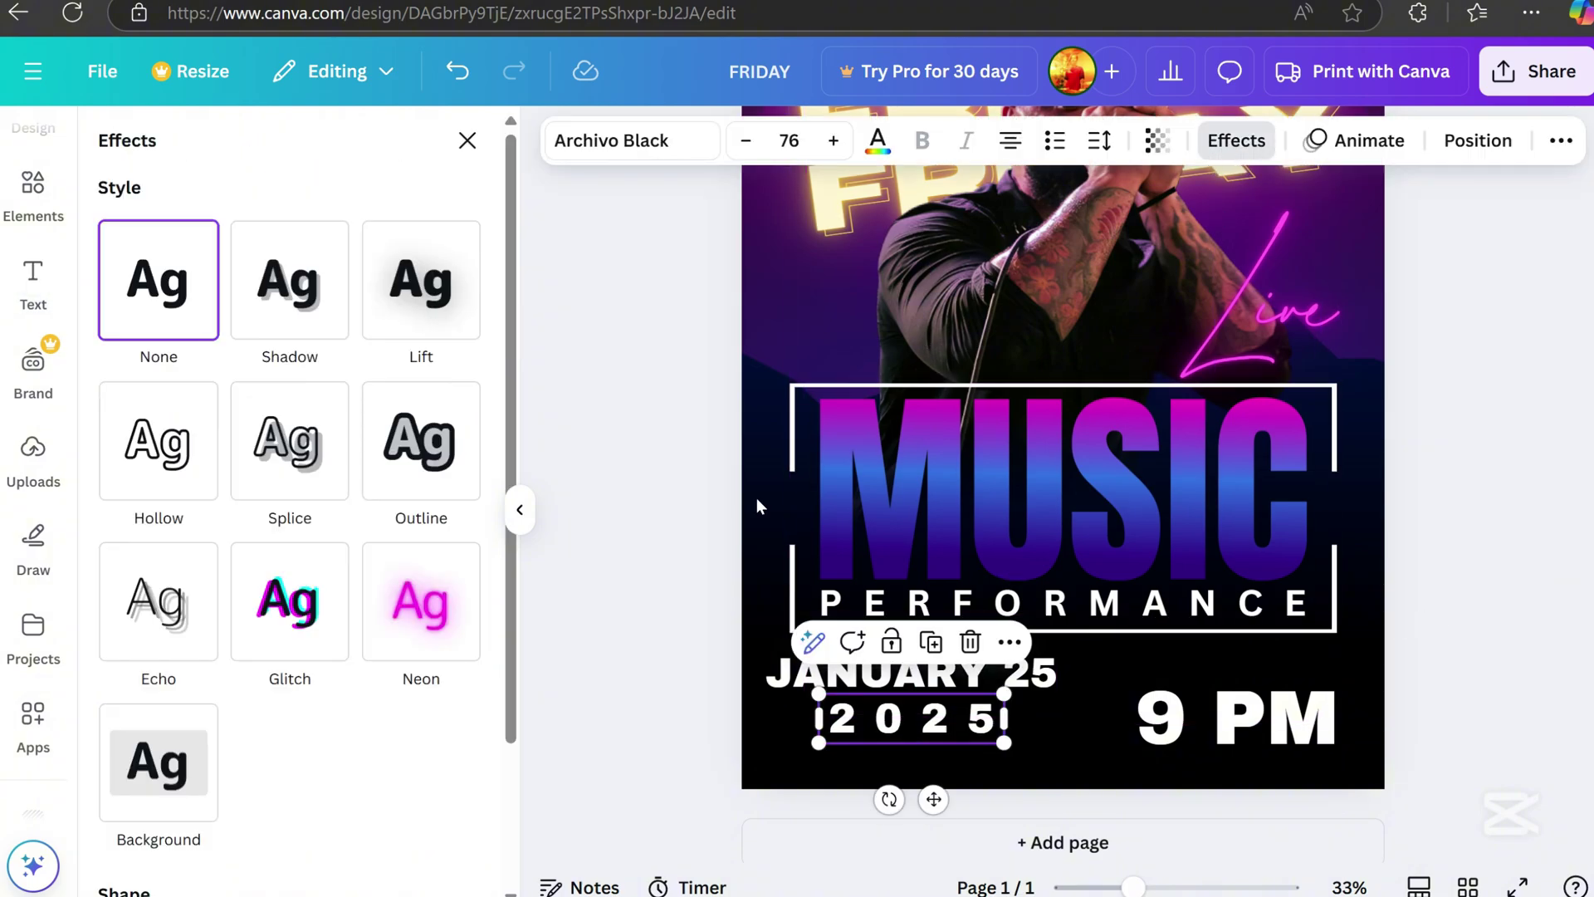
click(407, 639)
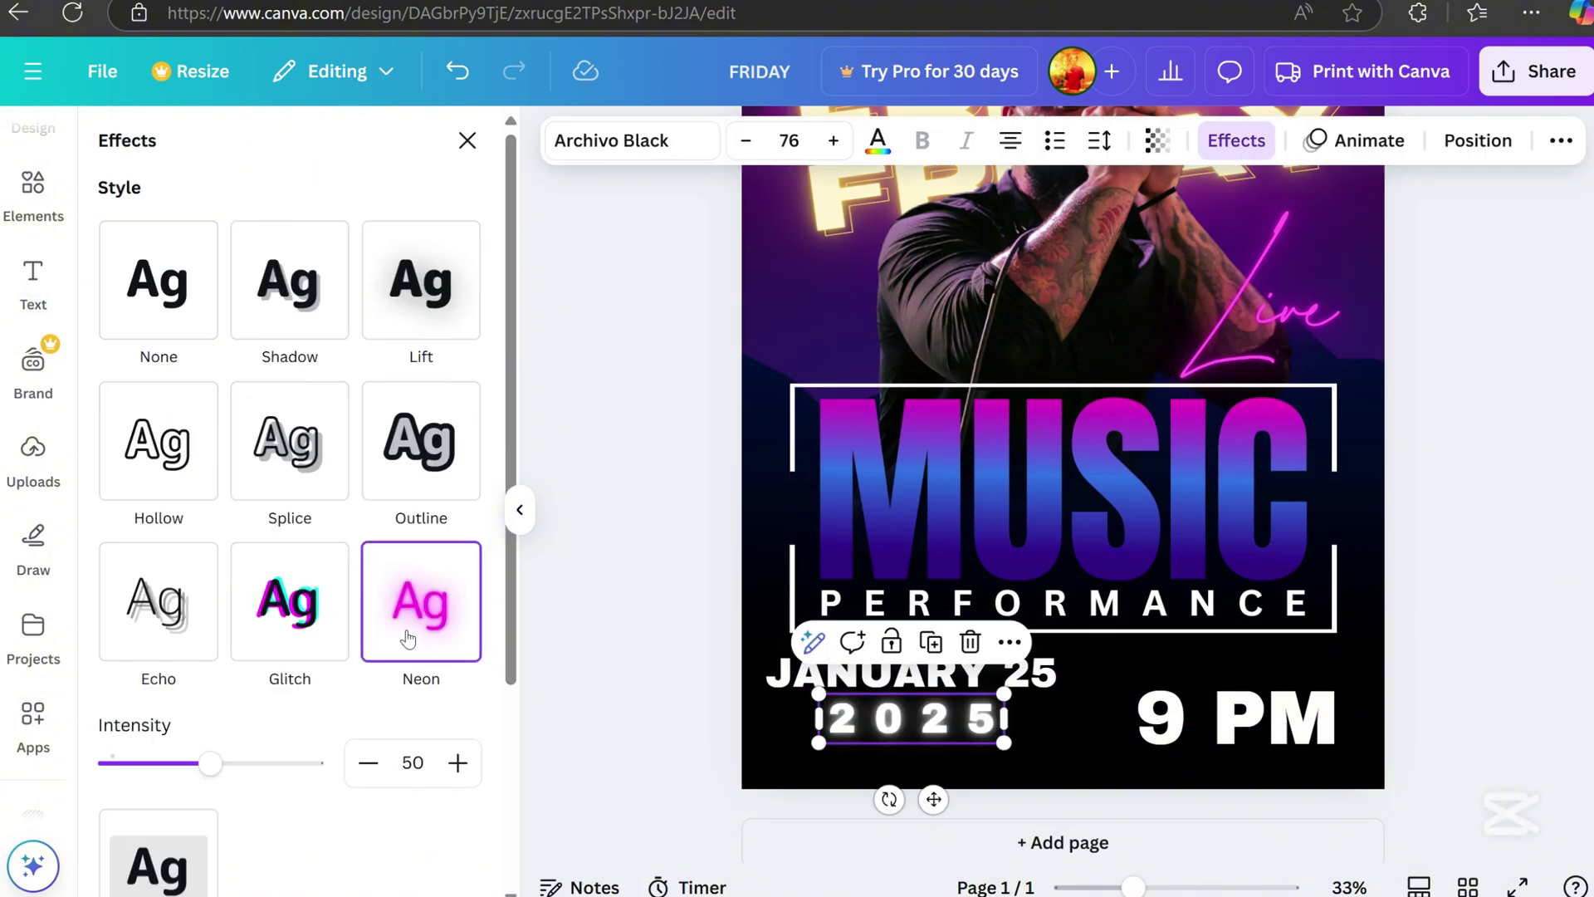
click(878, 141)
click(193, 326)
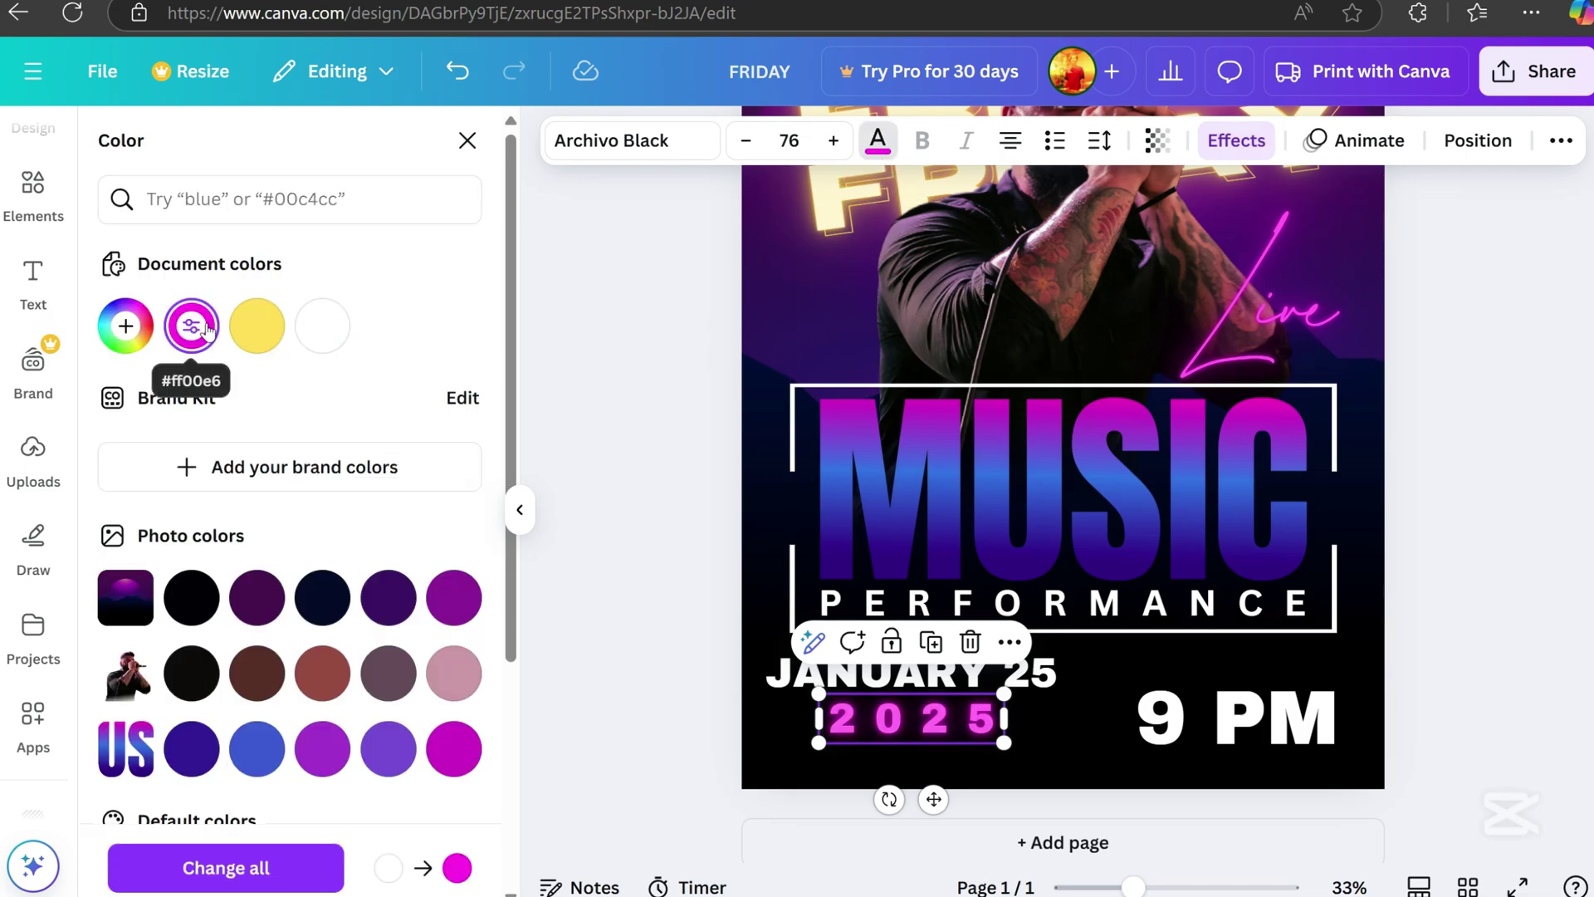
click(1540, 579)
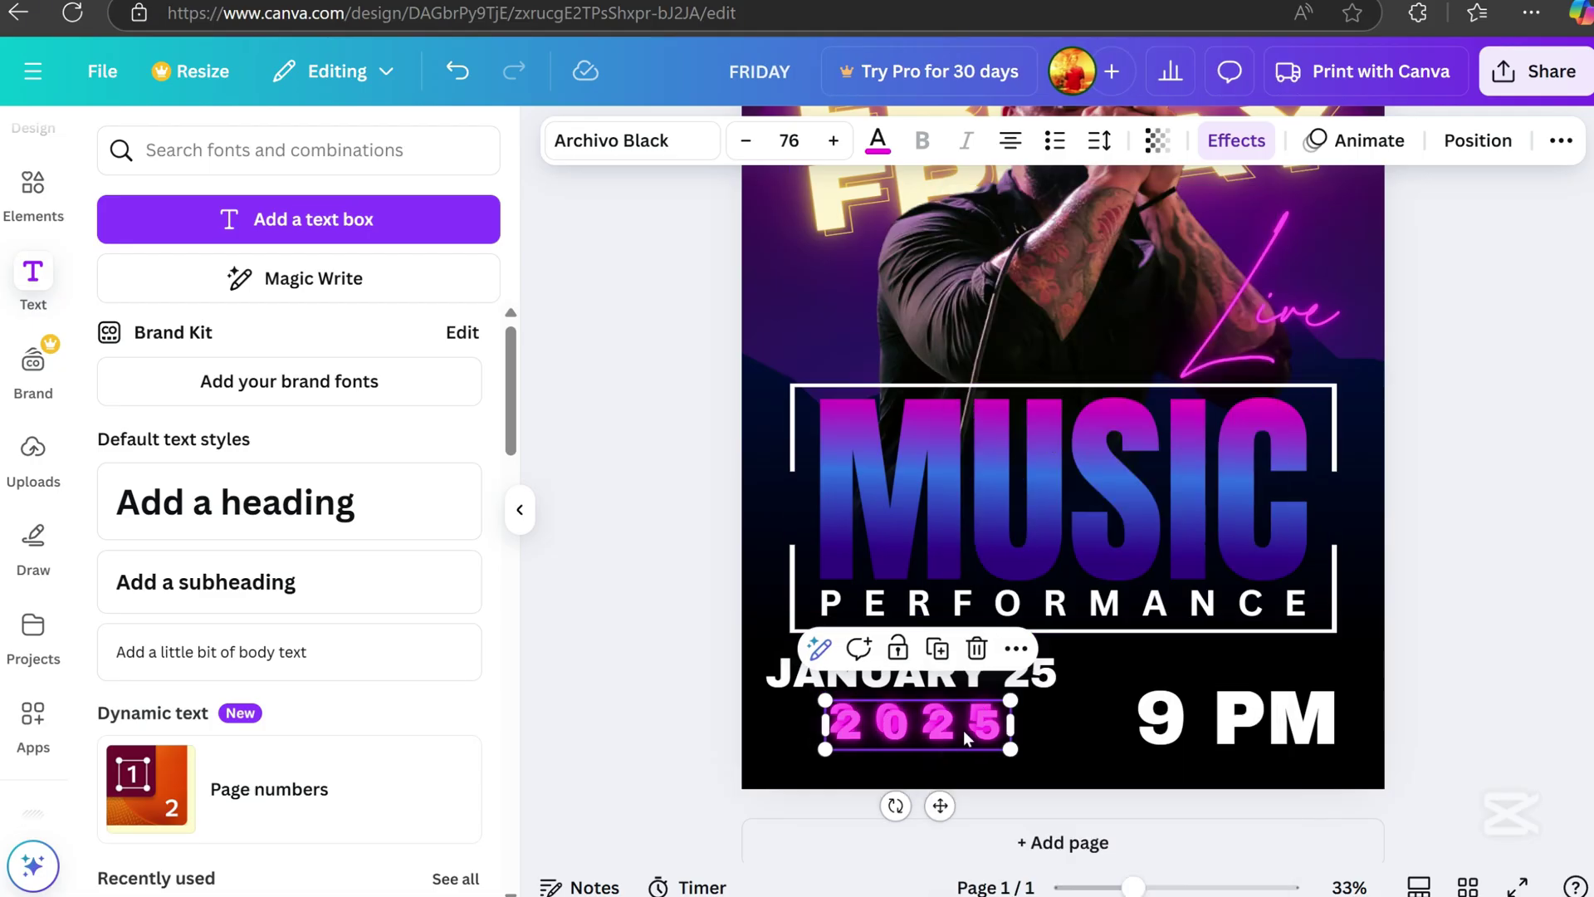
Place a copy of the neon 2025 text above 9 PM and change it to START
drag(950, 736, 1270, 666)
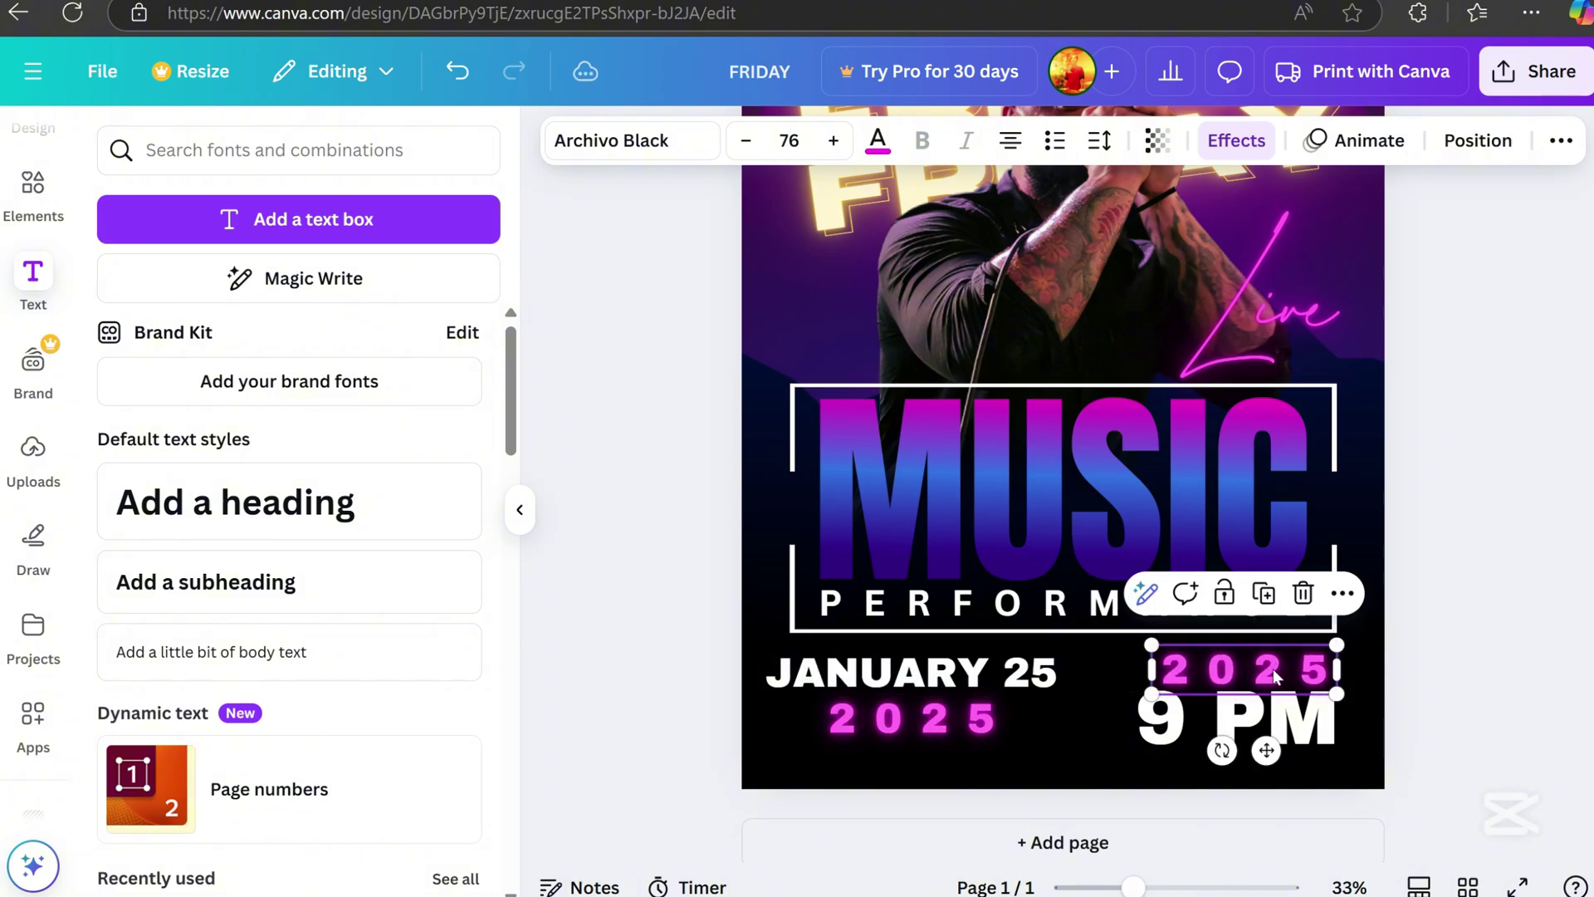
double_click(1274, 668)
text(ST)
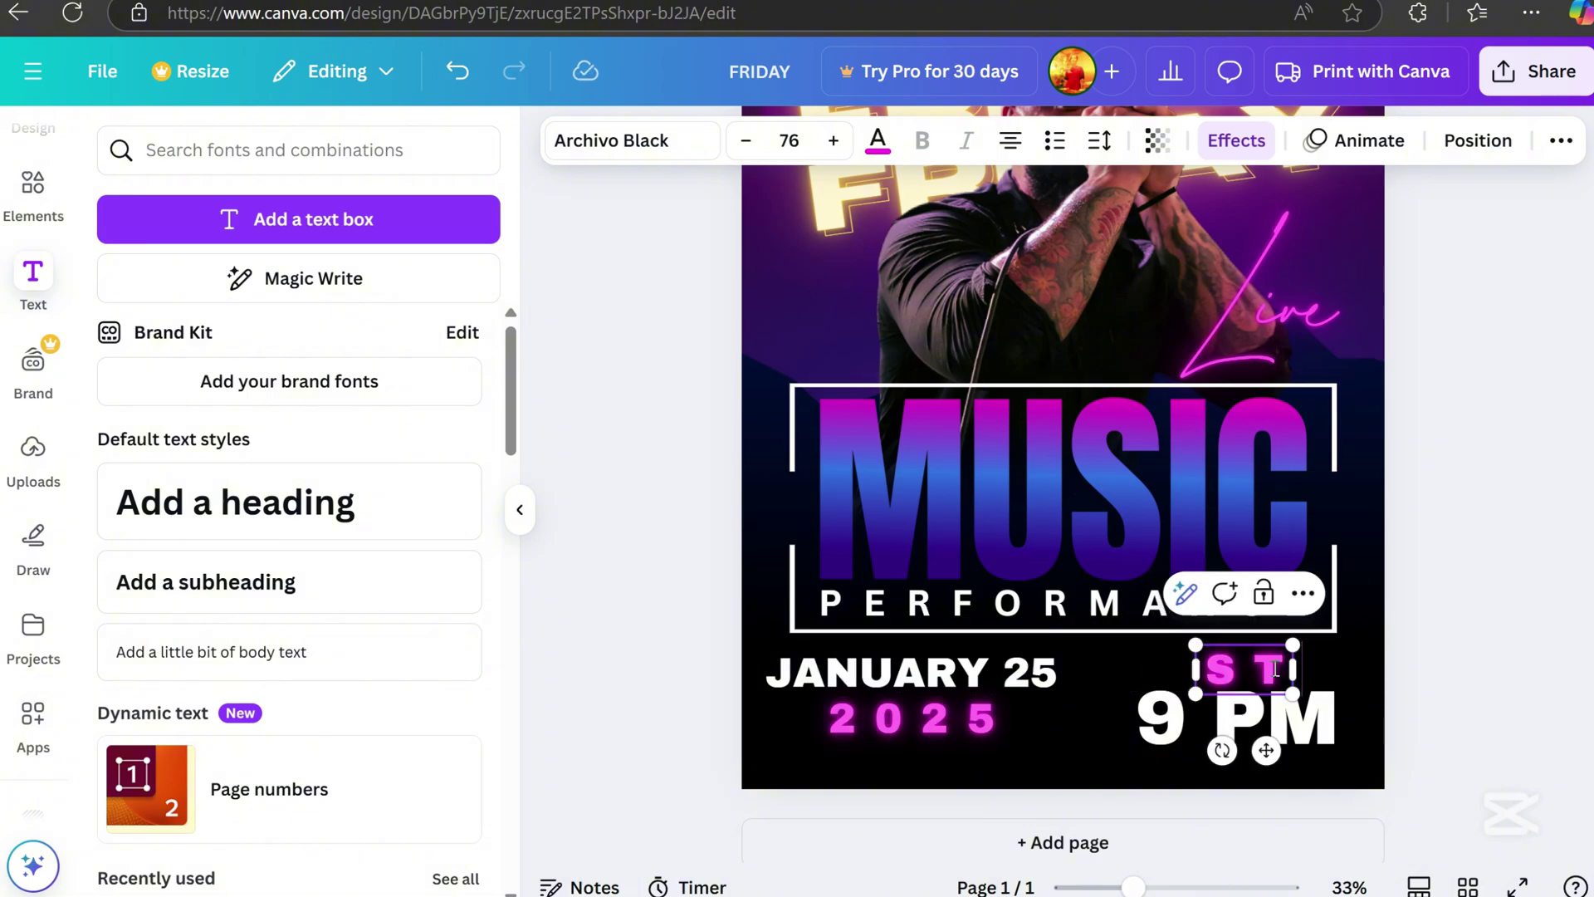
text(ART)
click(1513, 554)
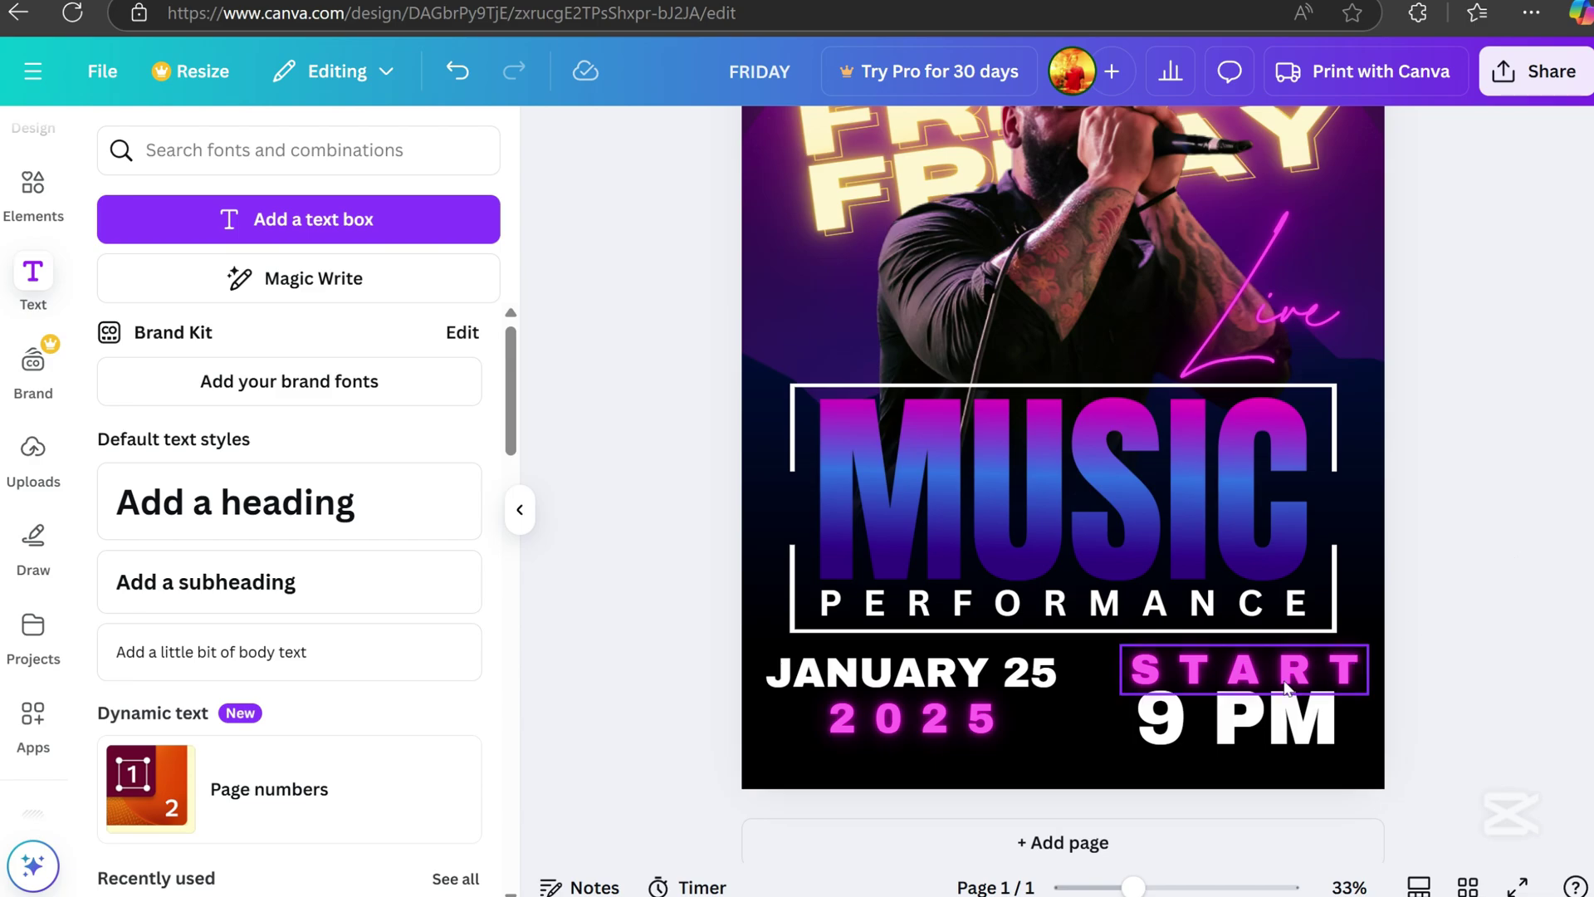
Scale the START text down to size 63.4 and center it above 9 PM
click(1351, 660)
drag(1366, 641, 1329, 653)
drag(1322, 670, 1334, 671)
Widen the START text's letter spacing, scale it down to size 54.8, and align it above 9 PM
click(1241, 665)
double_click(1255, 649)
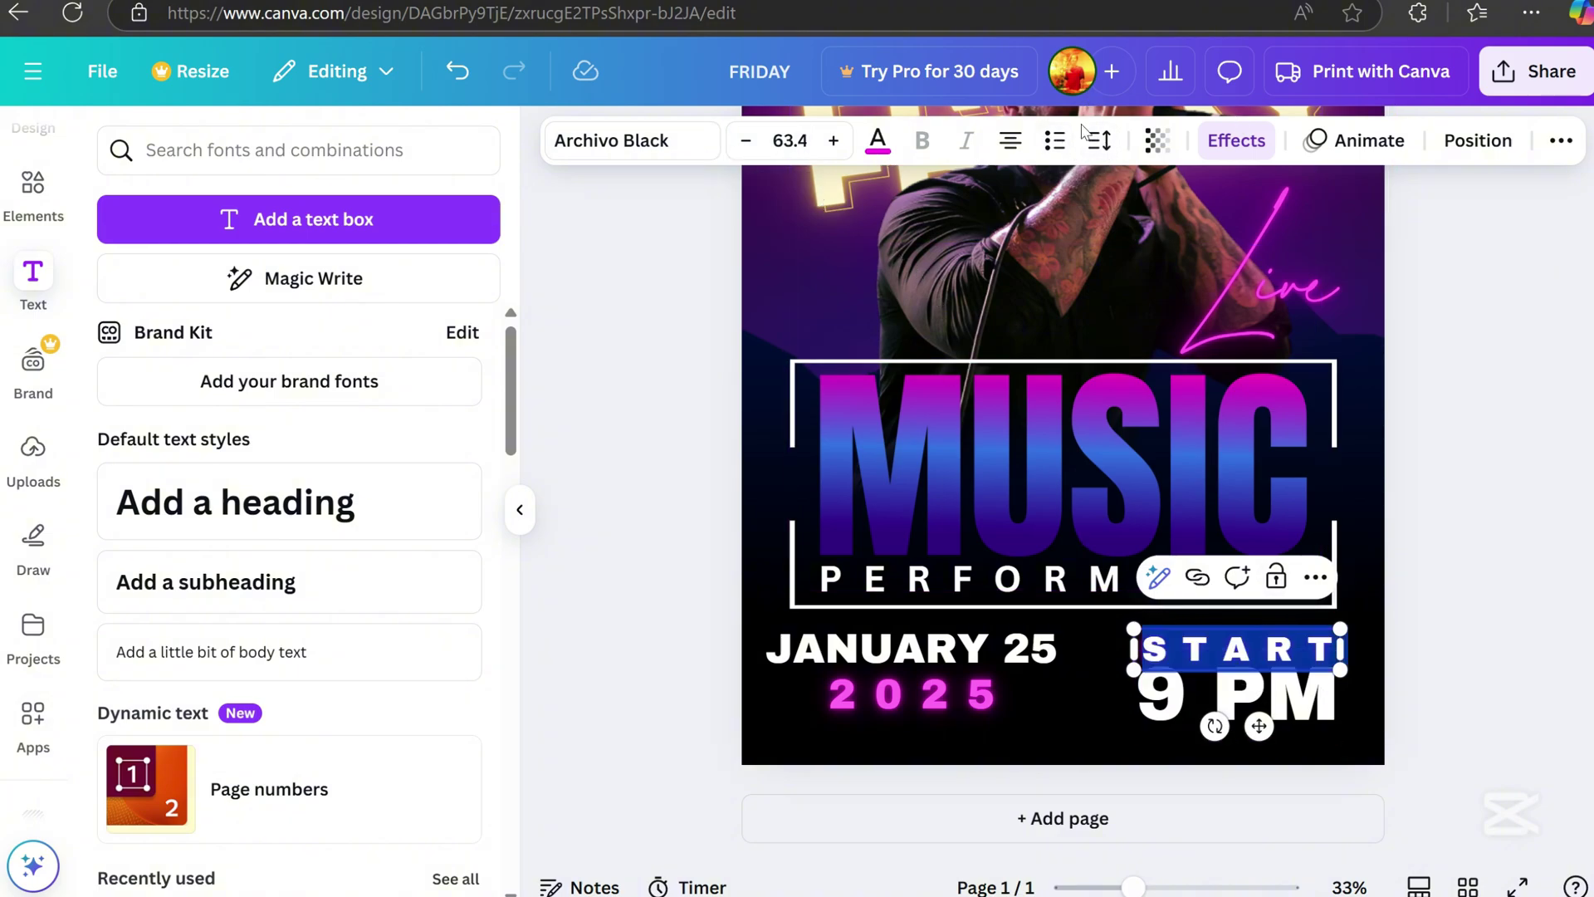
click(1101, 141)
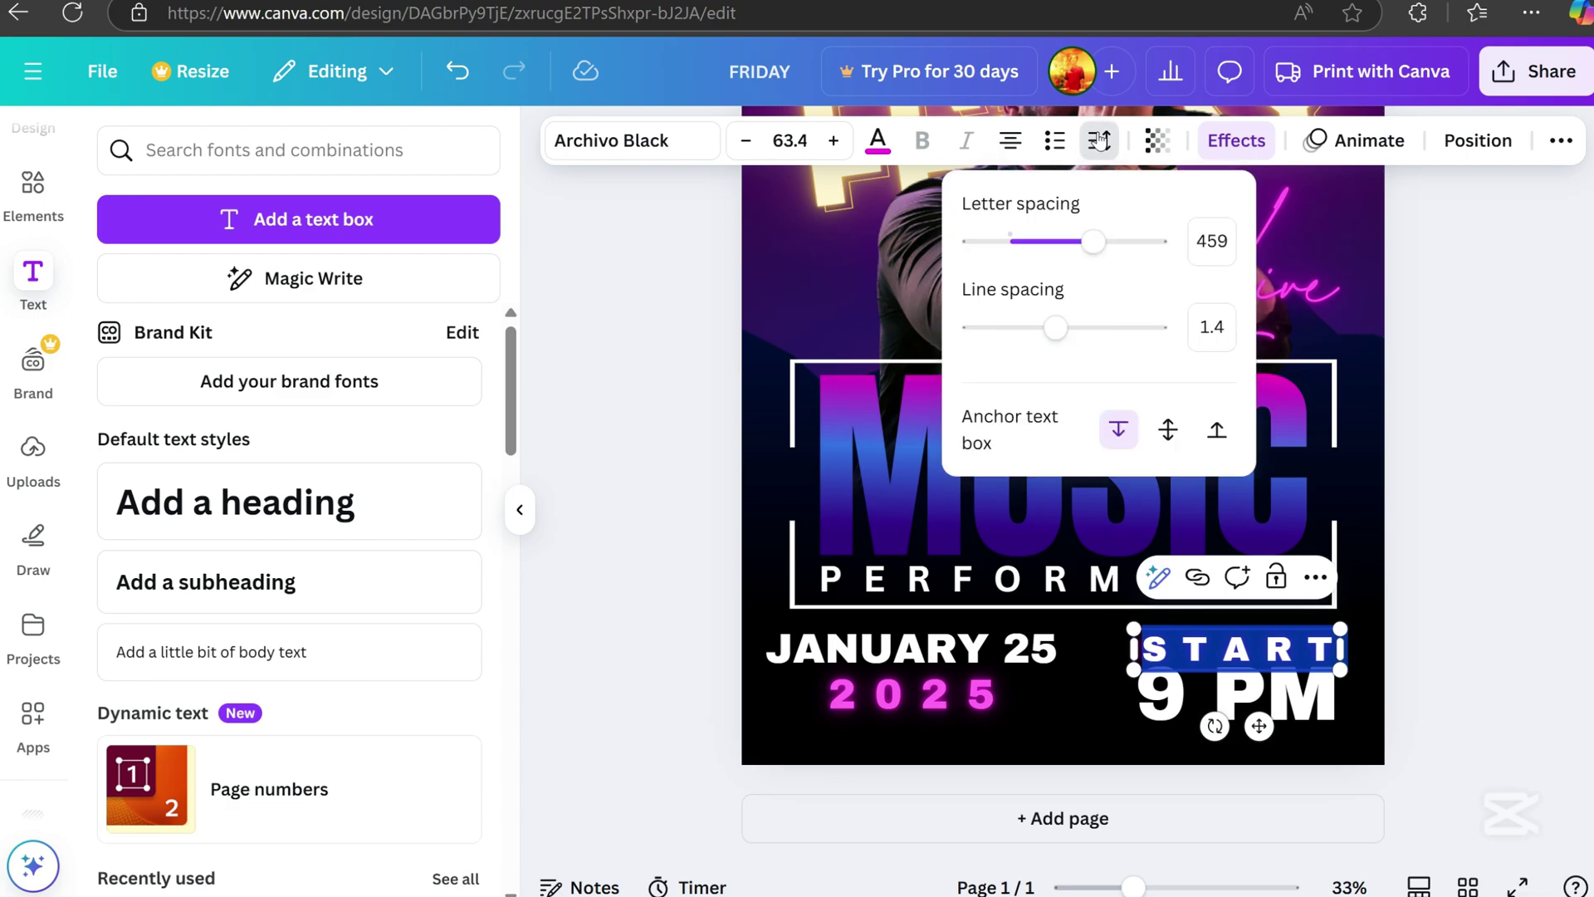
drag(1094, 244, 1133, 245)
click(1505, 558)
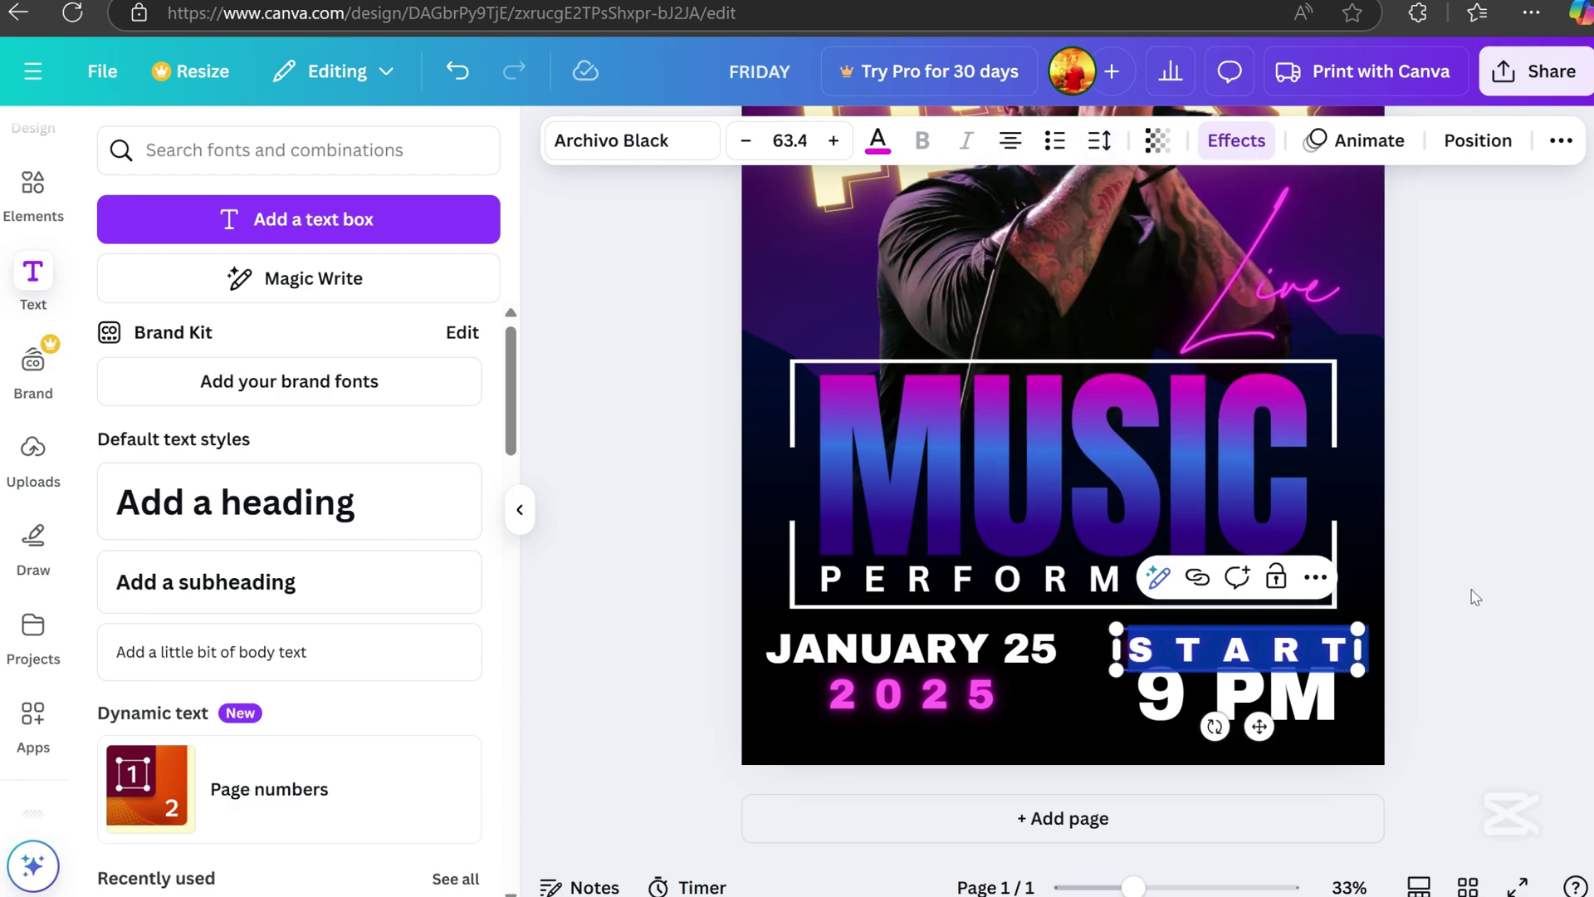
drag(1358, 628, 1327, 638)
click(1430, 628)
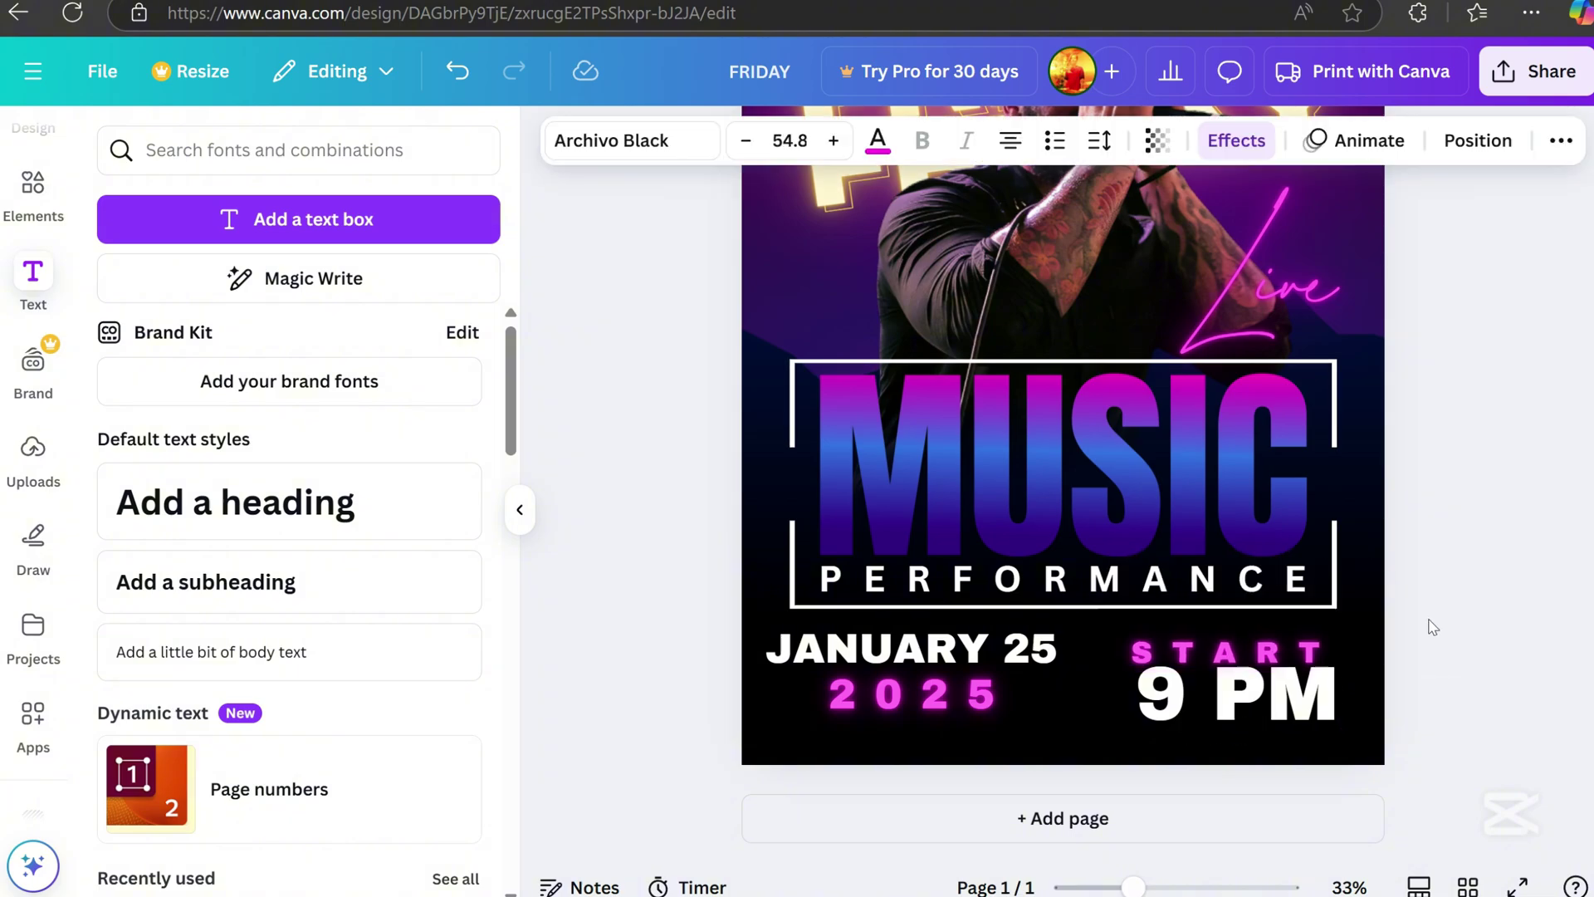
key(Left)
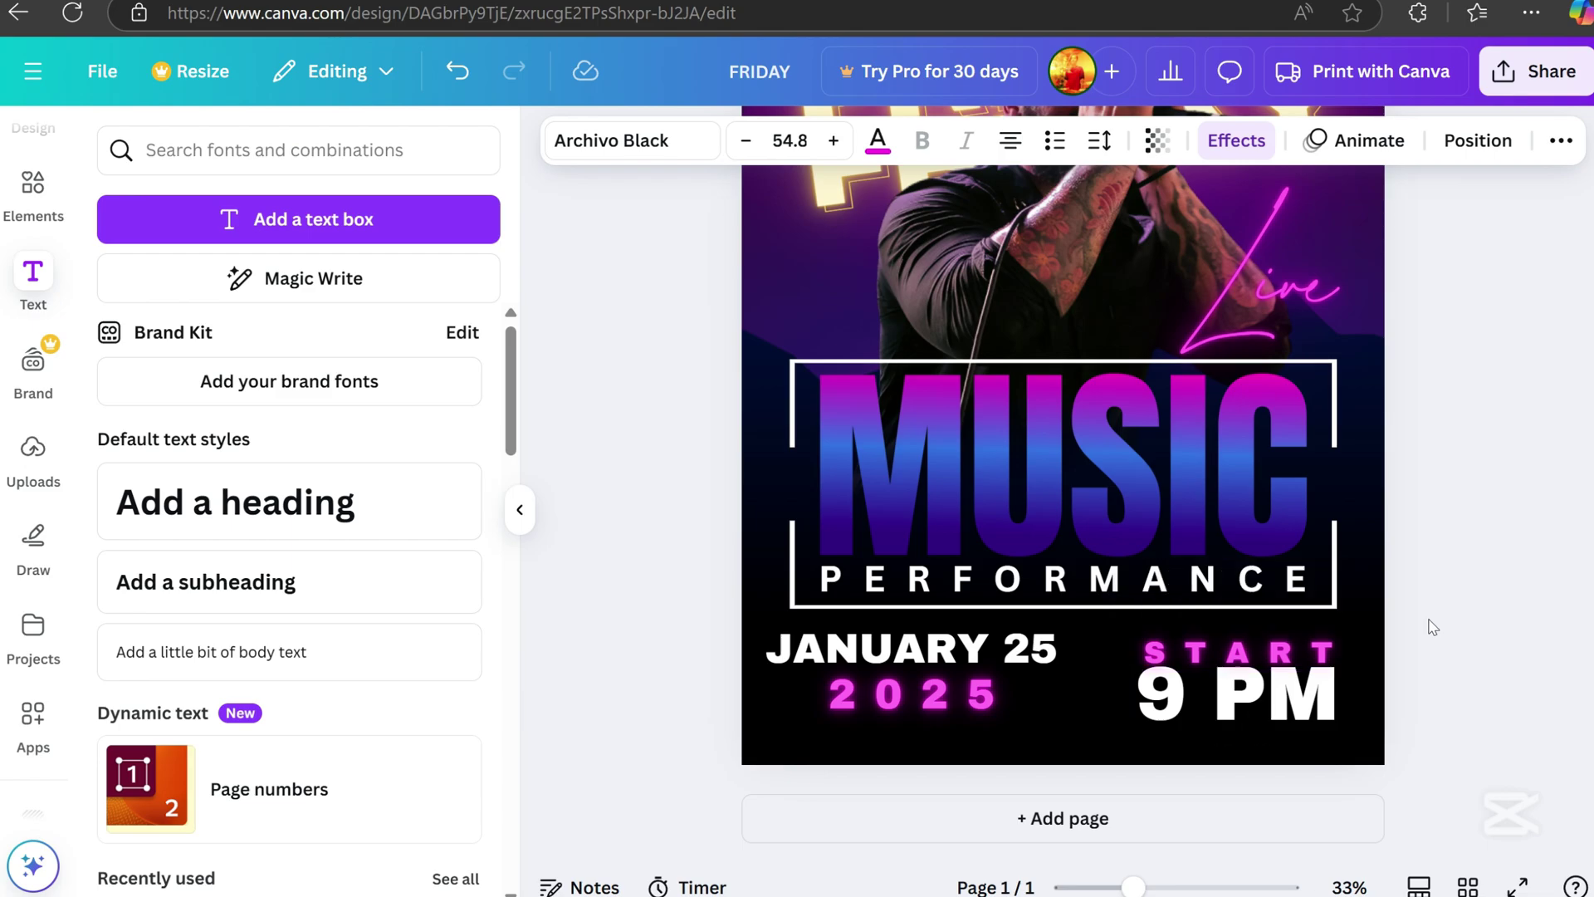
Place a copy of JANUARY 25 beneath 9 PM, change it to TOWN PLAZA, and scale it down to size 35.6
click(952, 650)
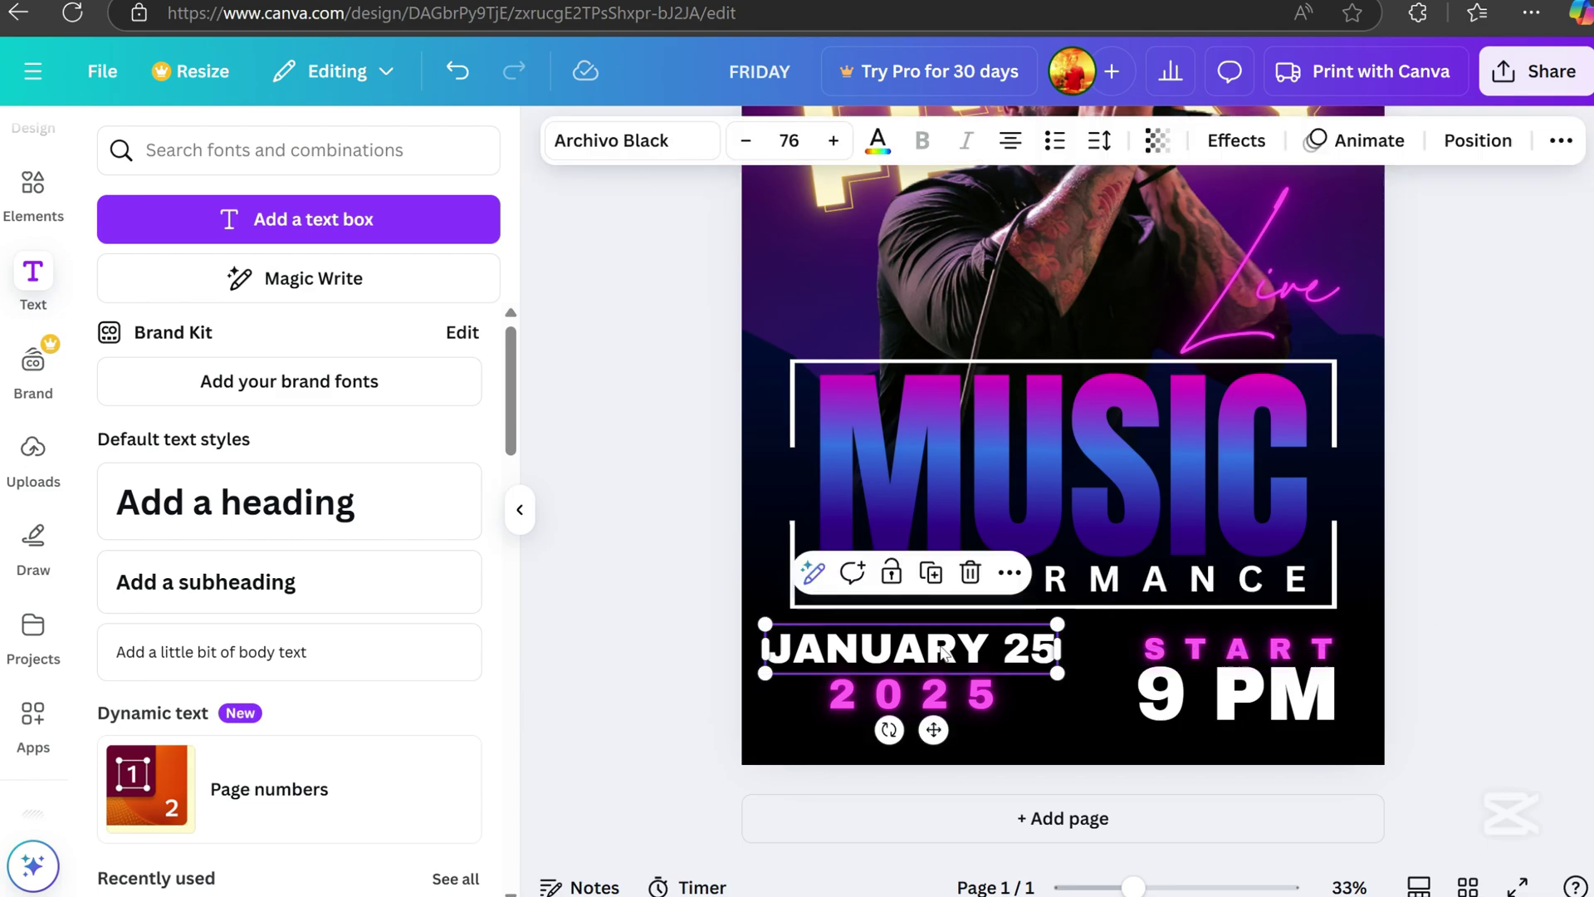
drag(941, 648, 1268, 739)
double_click(1249, 734)
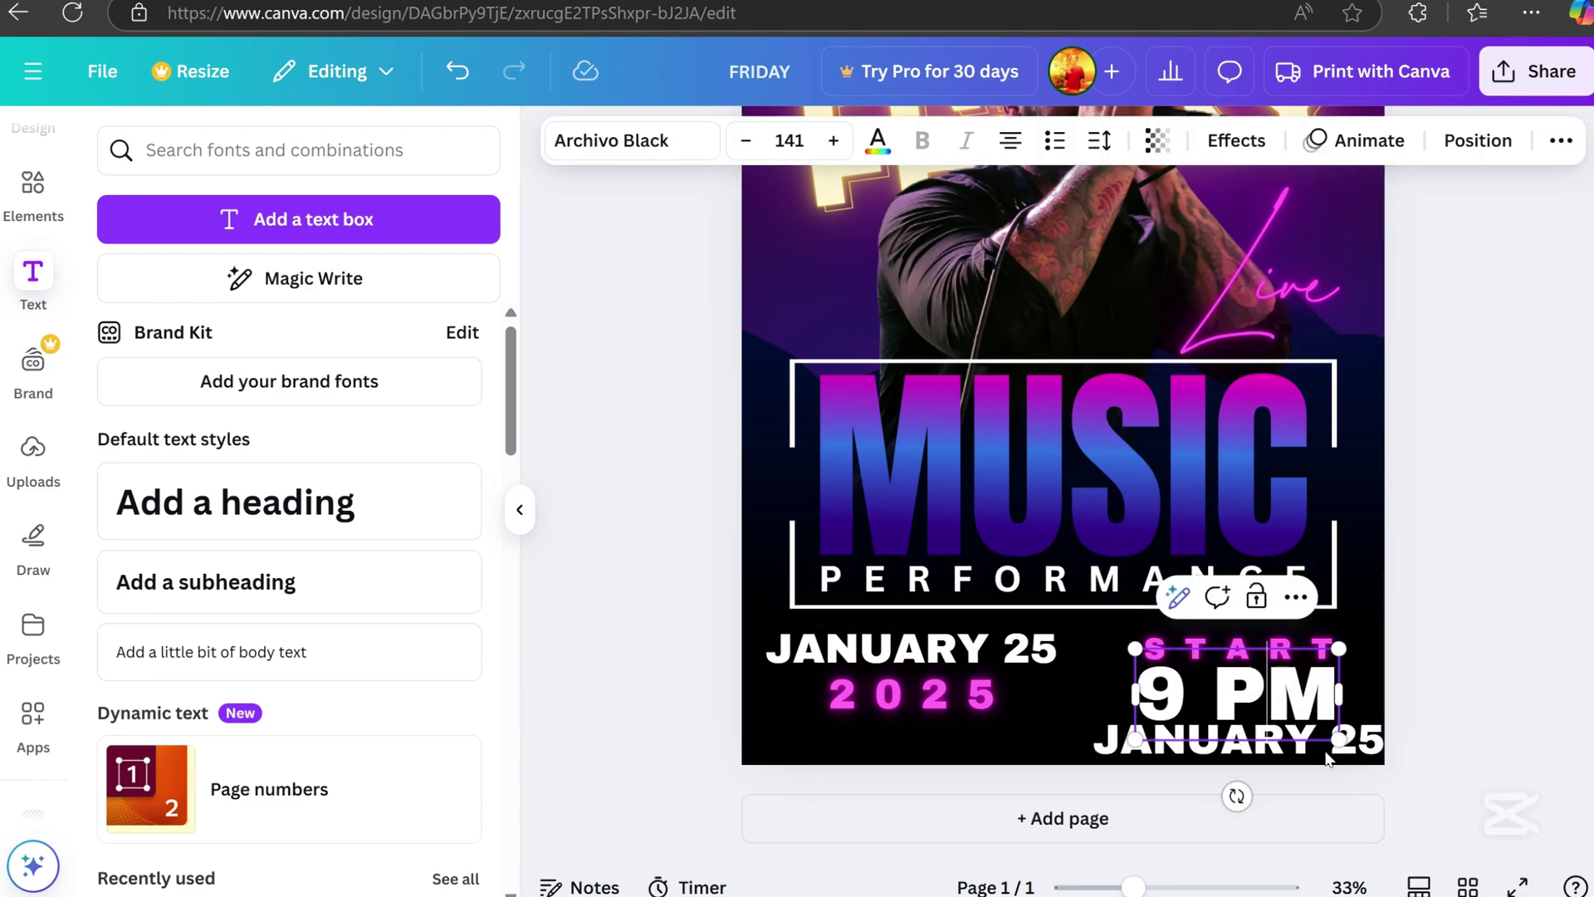
click(1361, 745)
double_click(1369, 742)
text(TOWN PLAZA)
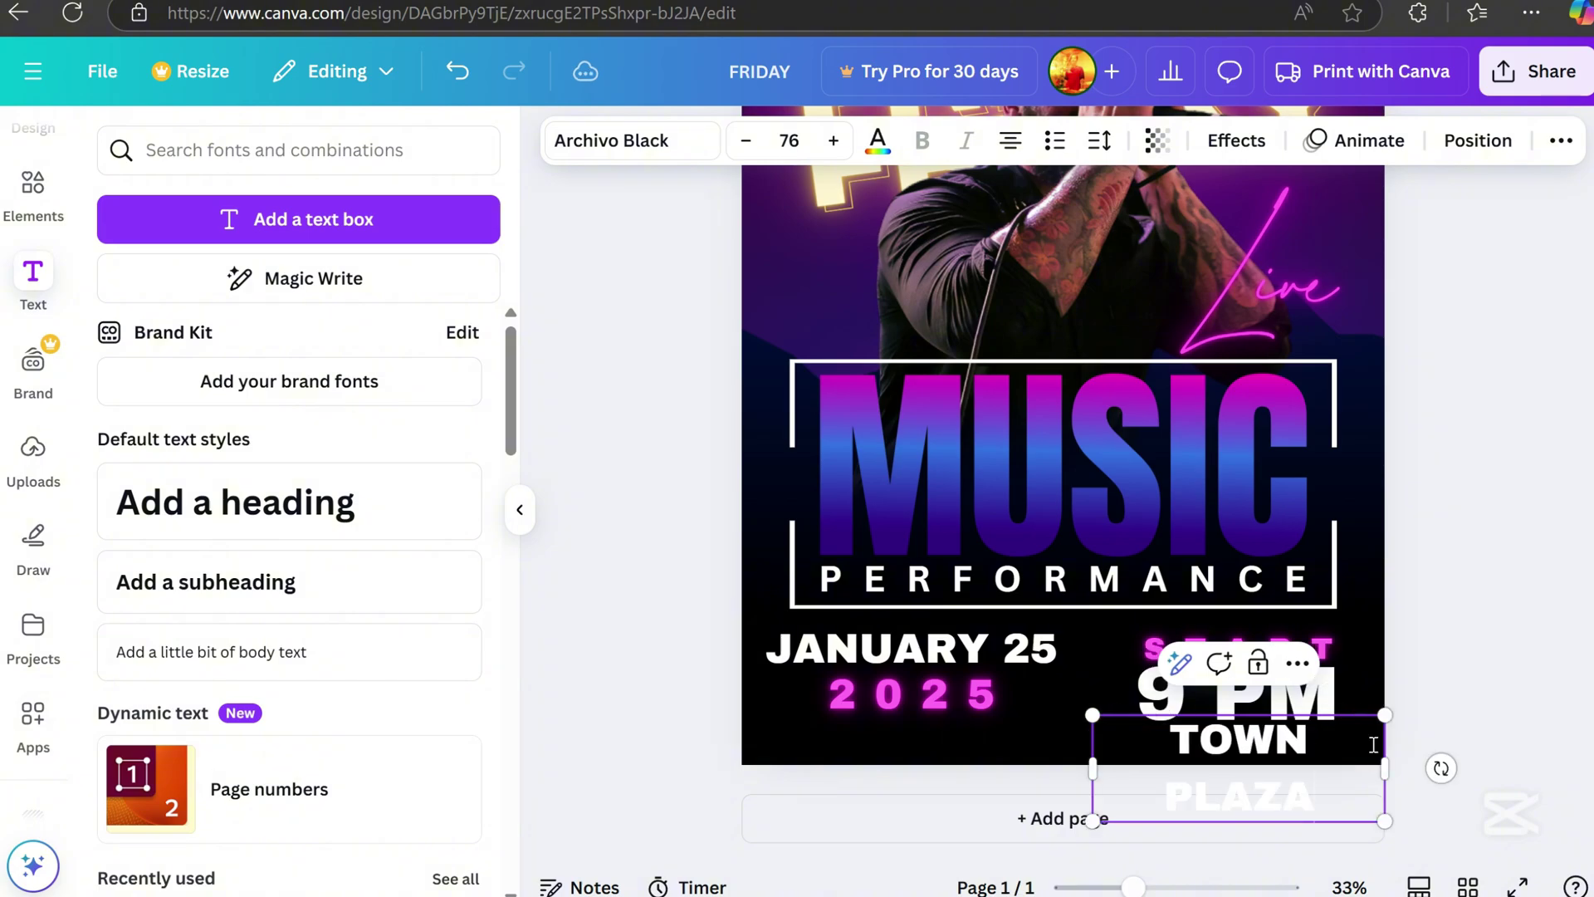
key(Escape)
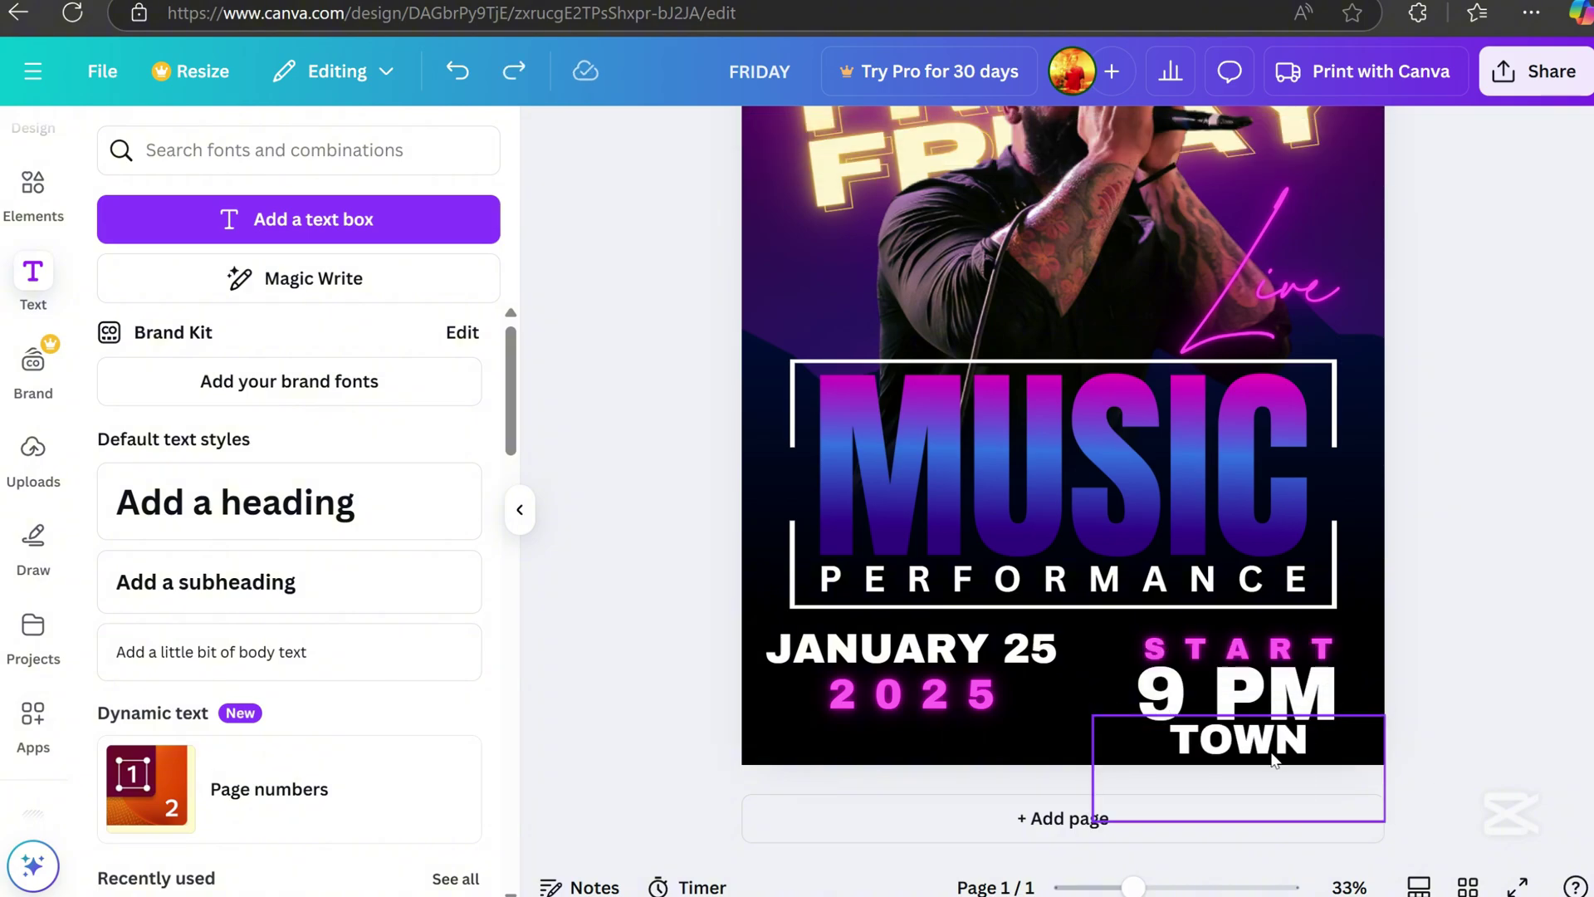
drag(1397, 772, 1300, 731)
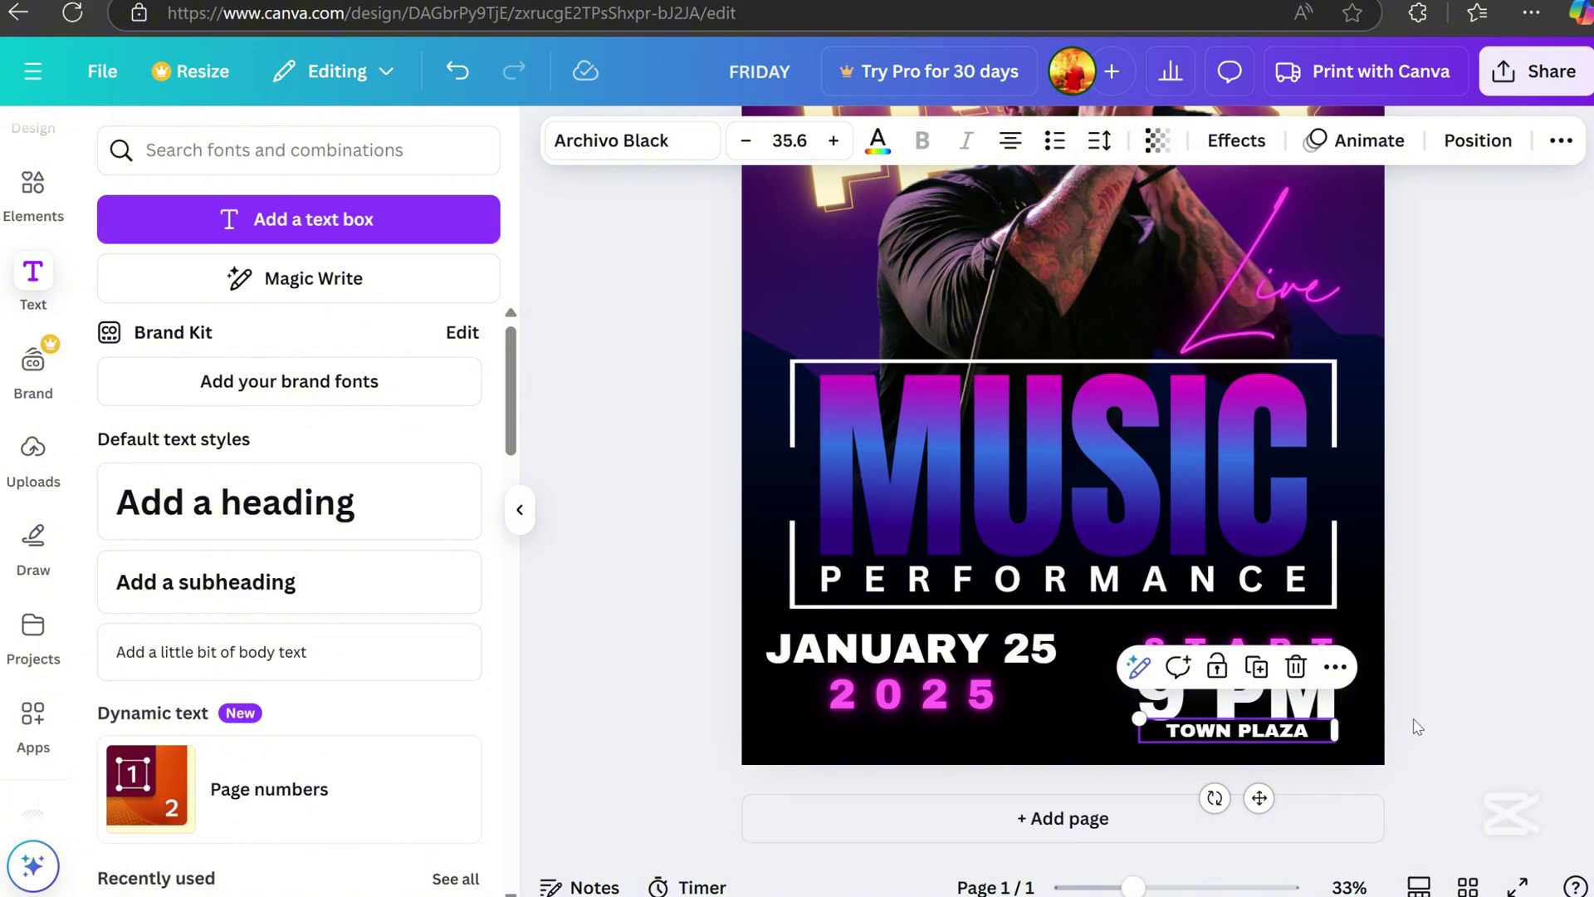
Move the TOWN PLAZA text layer to the top of the layer order, above START and 9 PM
scroll(1332, 710, up, 2)
click(1466, 707)
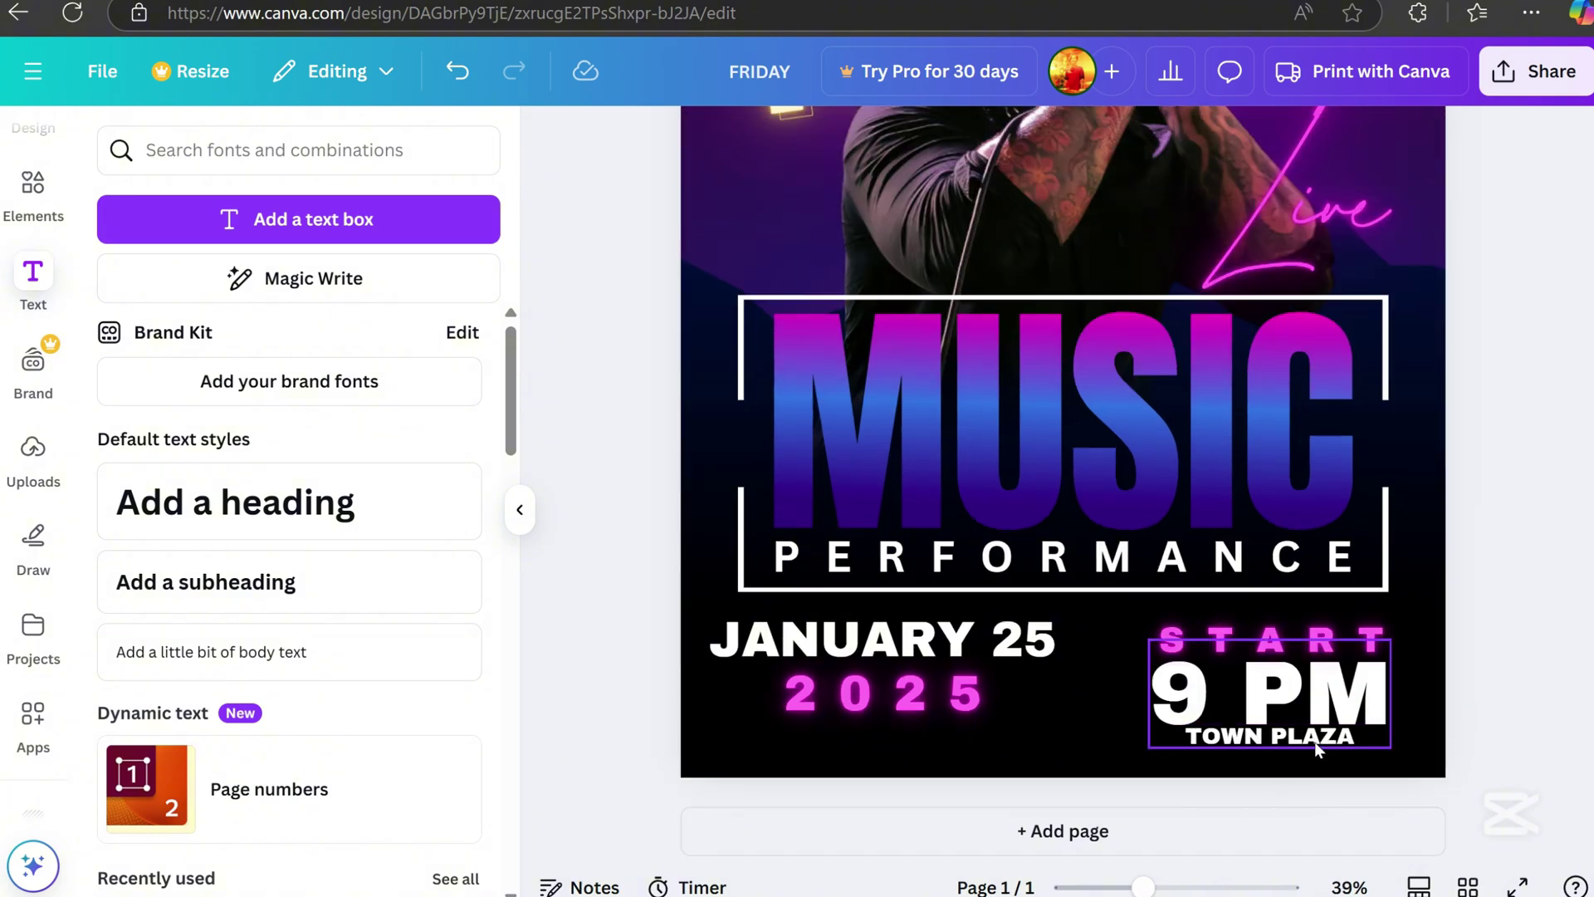
click(1317, 741)
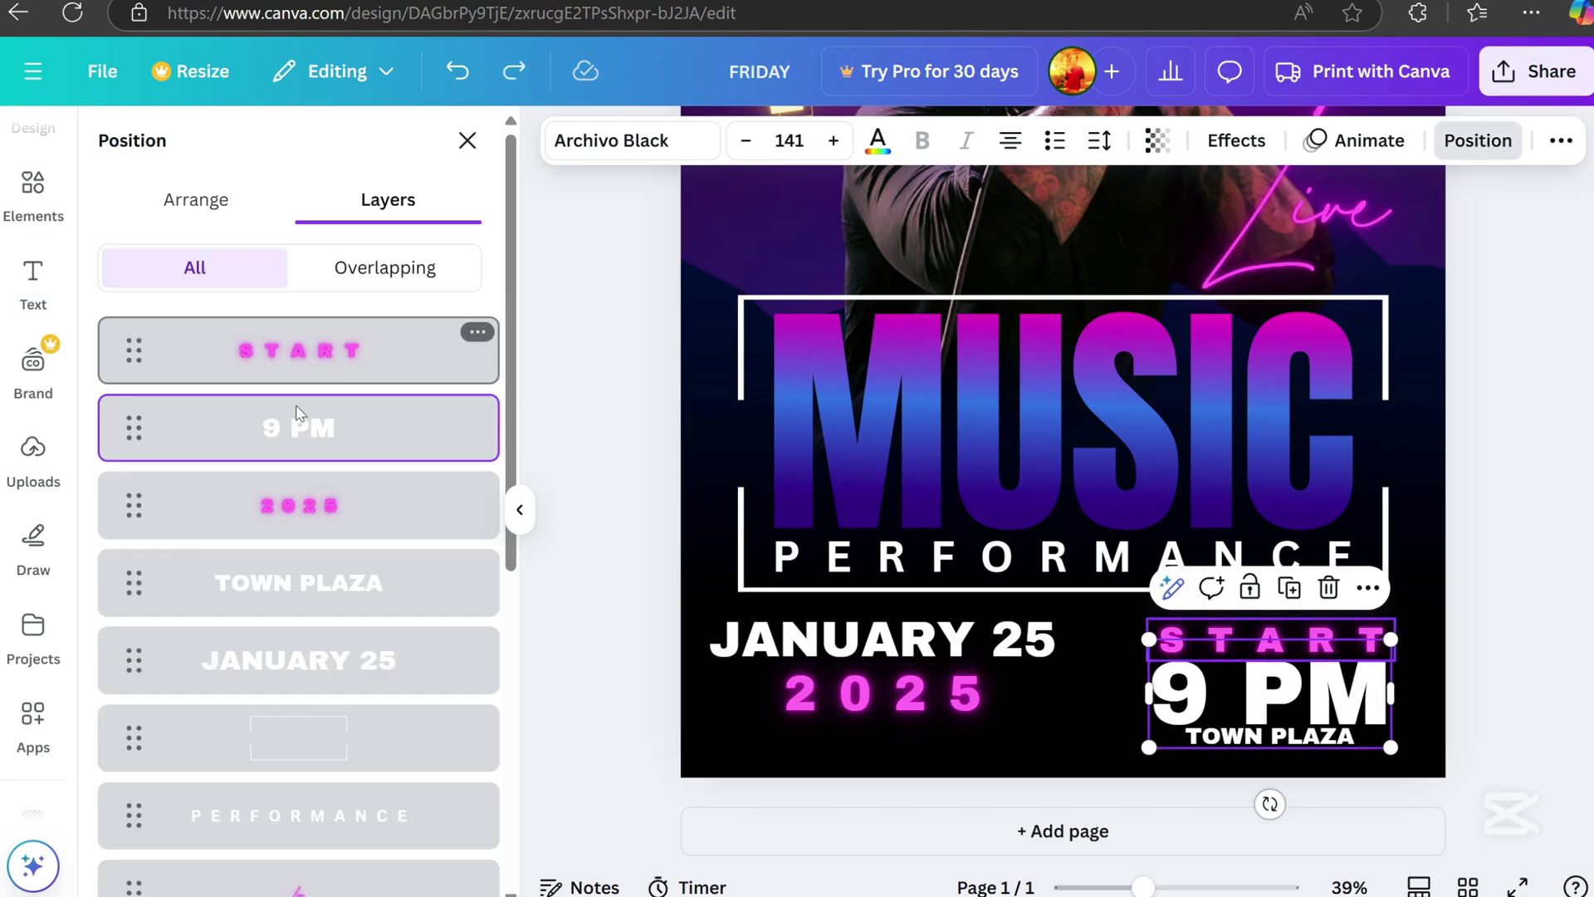
drag(320, 583, 366, 365)
click(1490, 661)
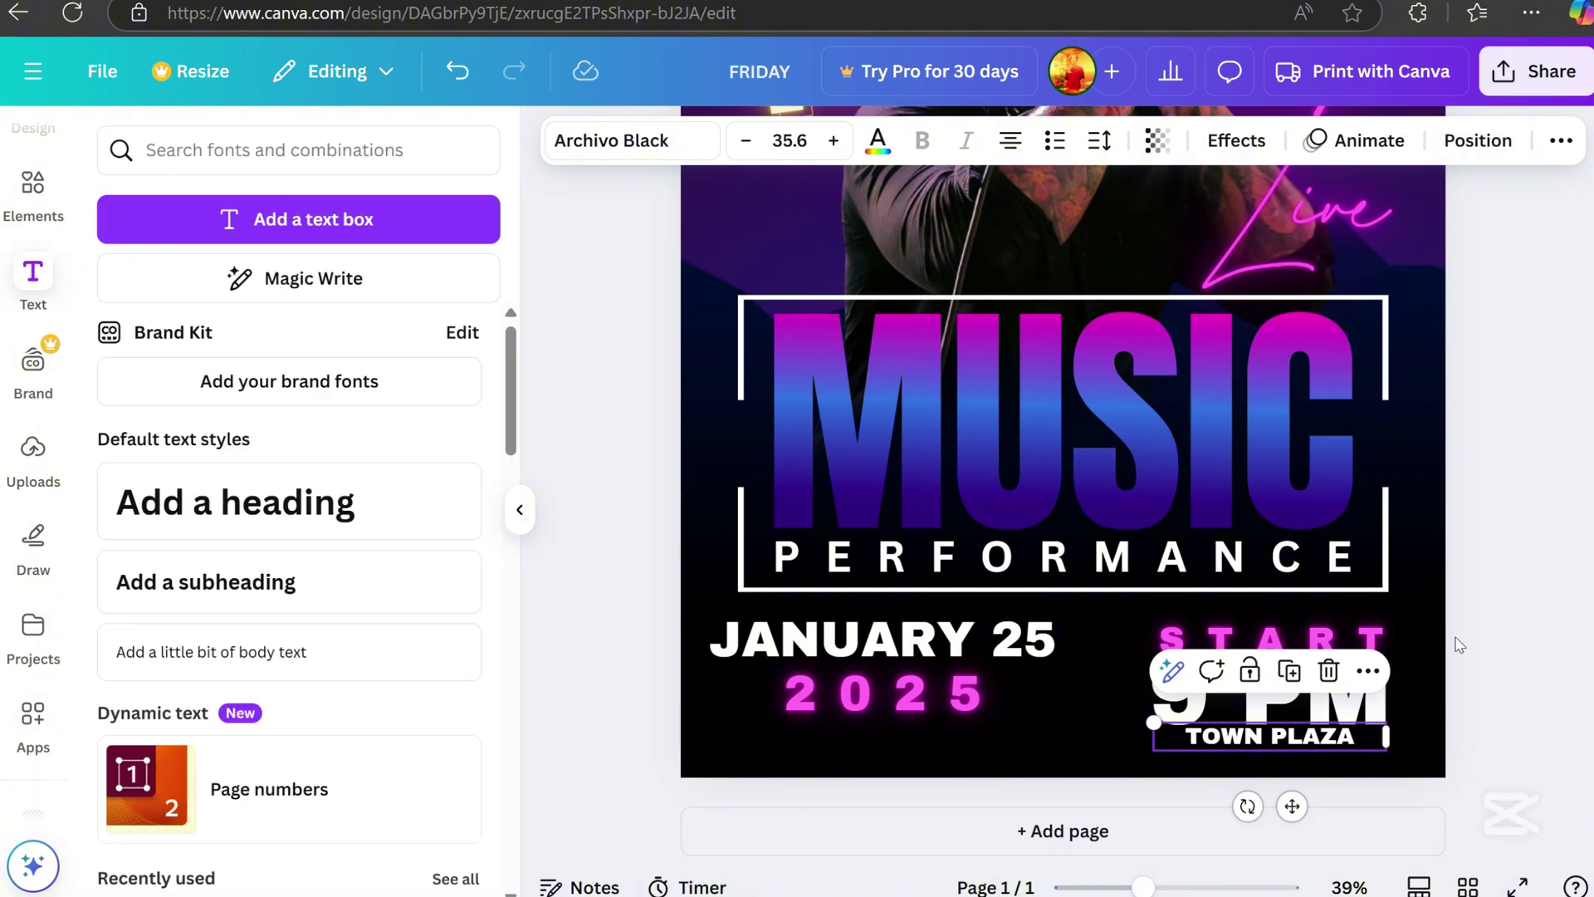
click(1468, 715)
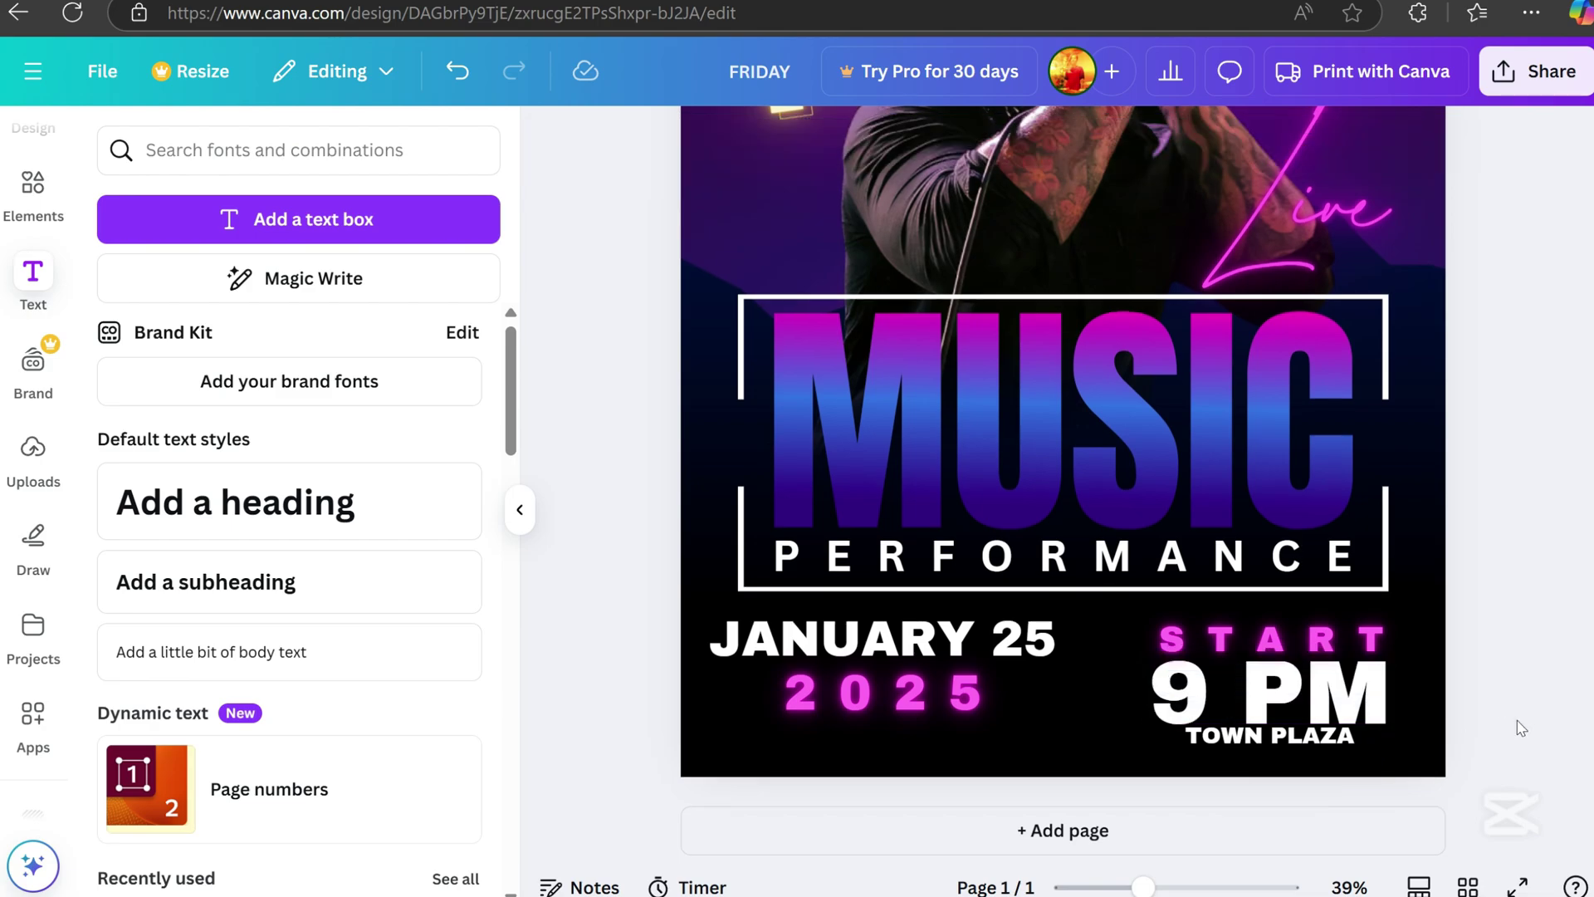
Nudge the TOWN PLAZA text sideways so that it ends flush with the right edge of 9 PM
click(1348, 742)
key(shift+Right)
key(shift+Right)
key(shift+Right)
key(shift+Right)
key(Right)
key(Right)
key(Right)
key(Right)
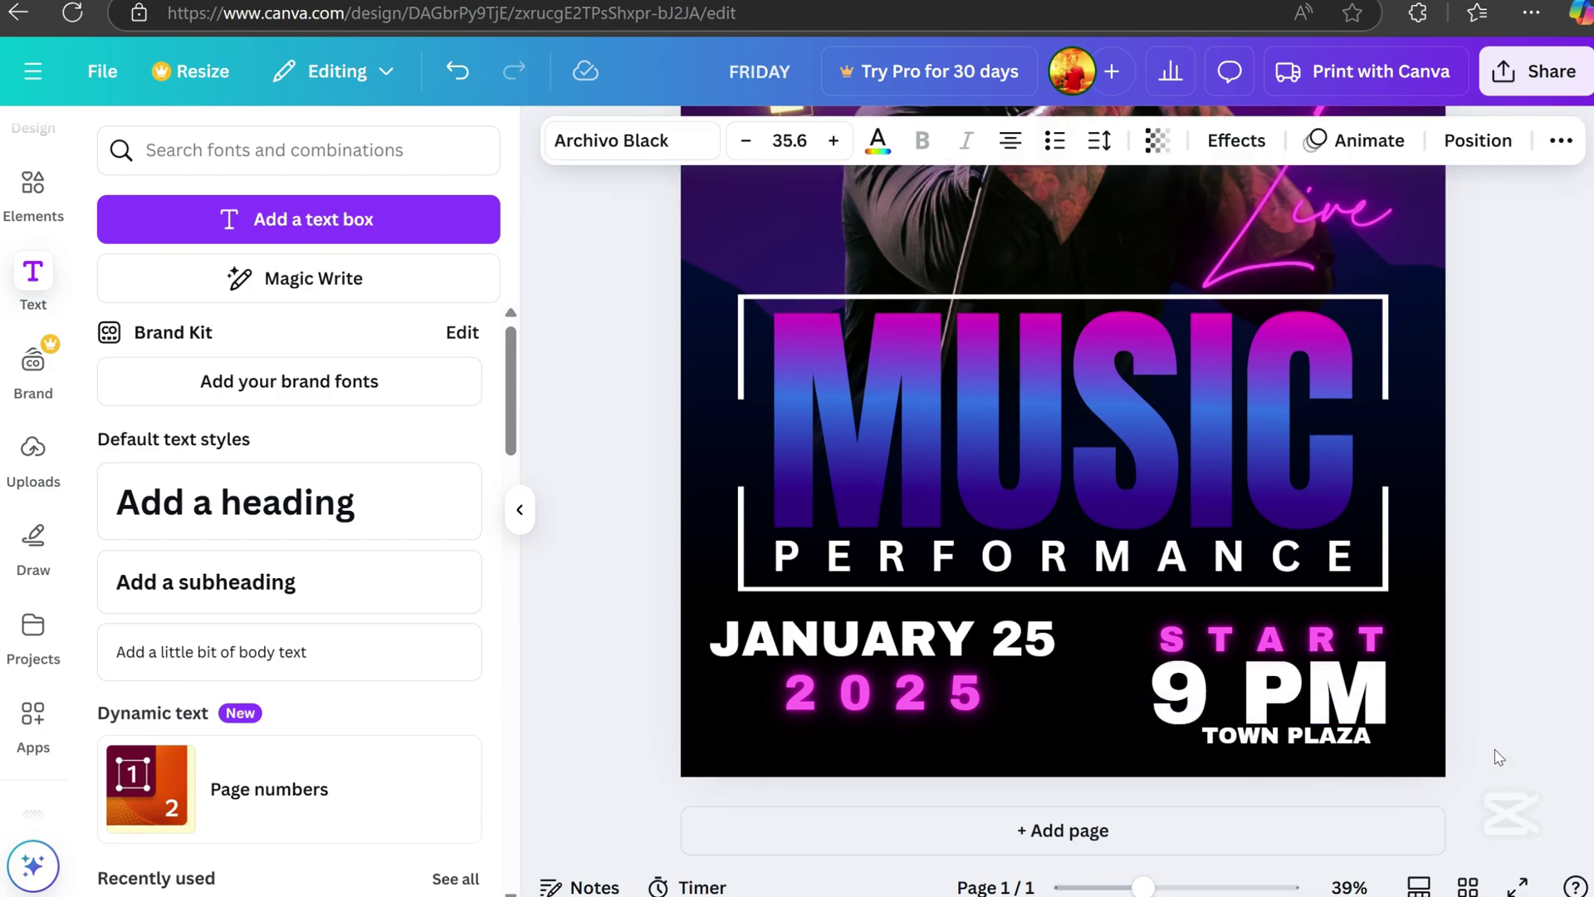
key(Down)
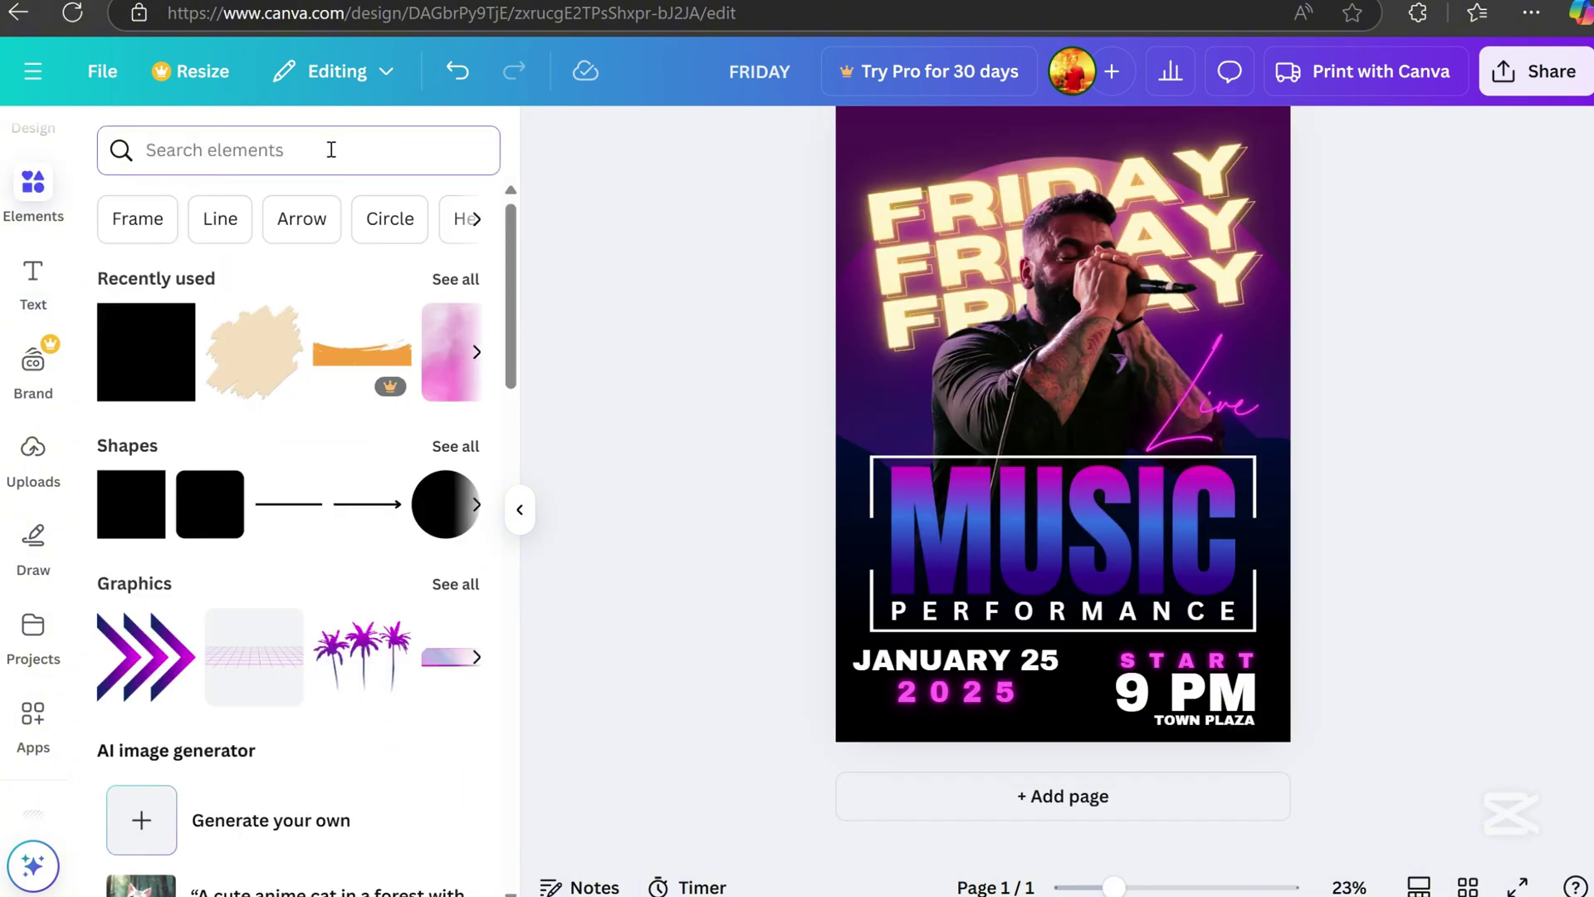
Search the elements for shapes and add a square to the poster
click(331, 149)
text(SHAPE)
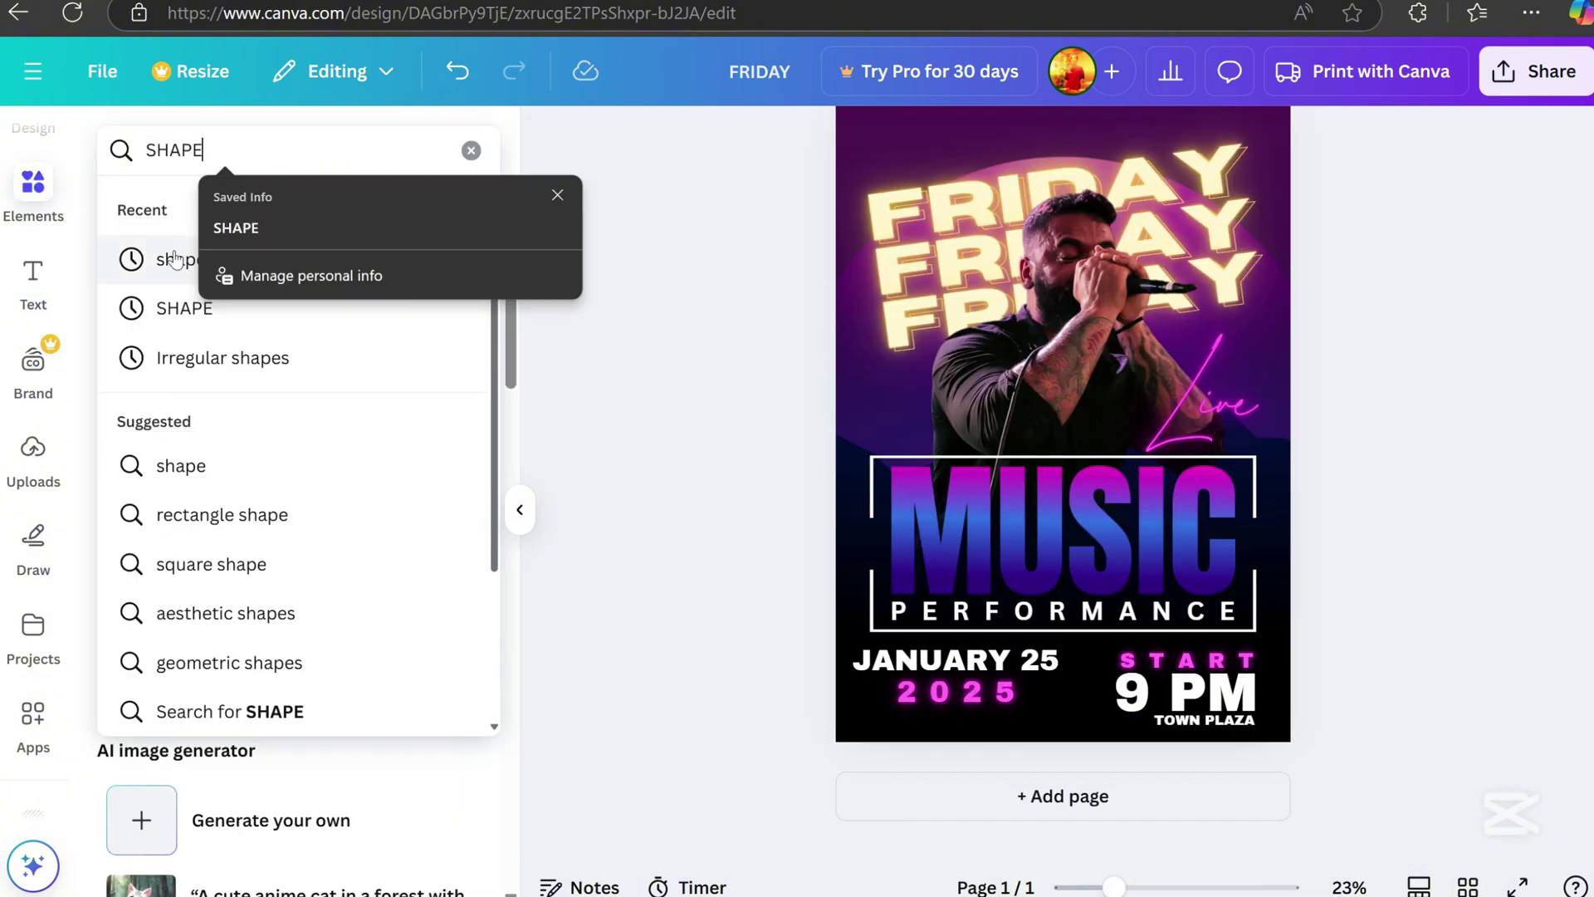
click(175, 260)
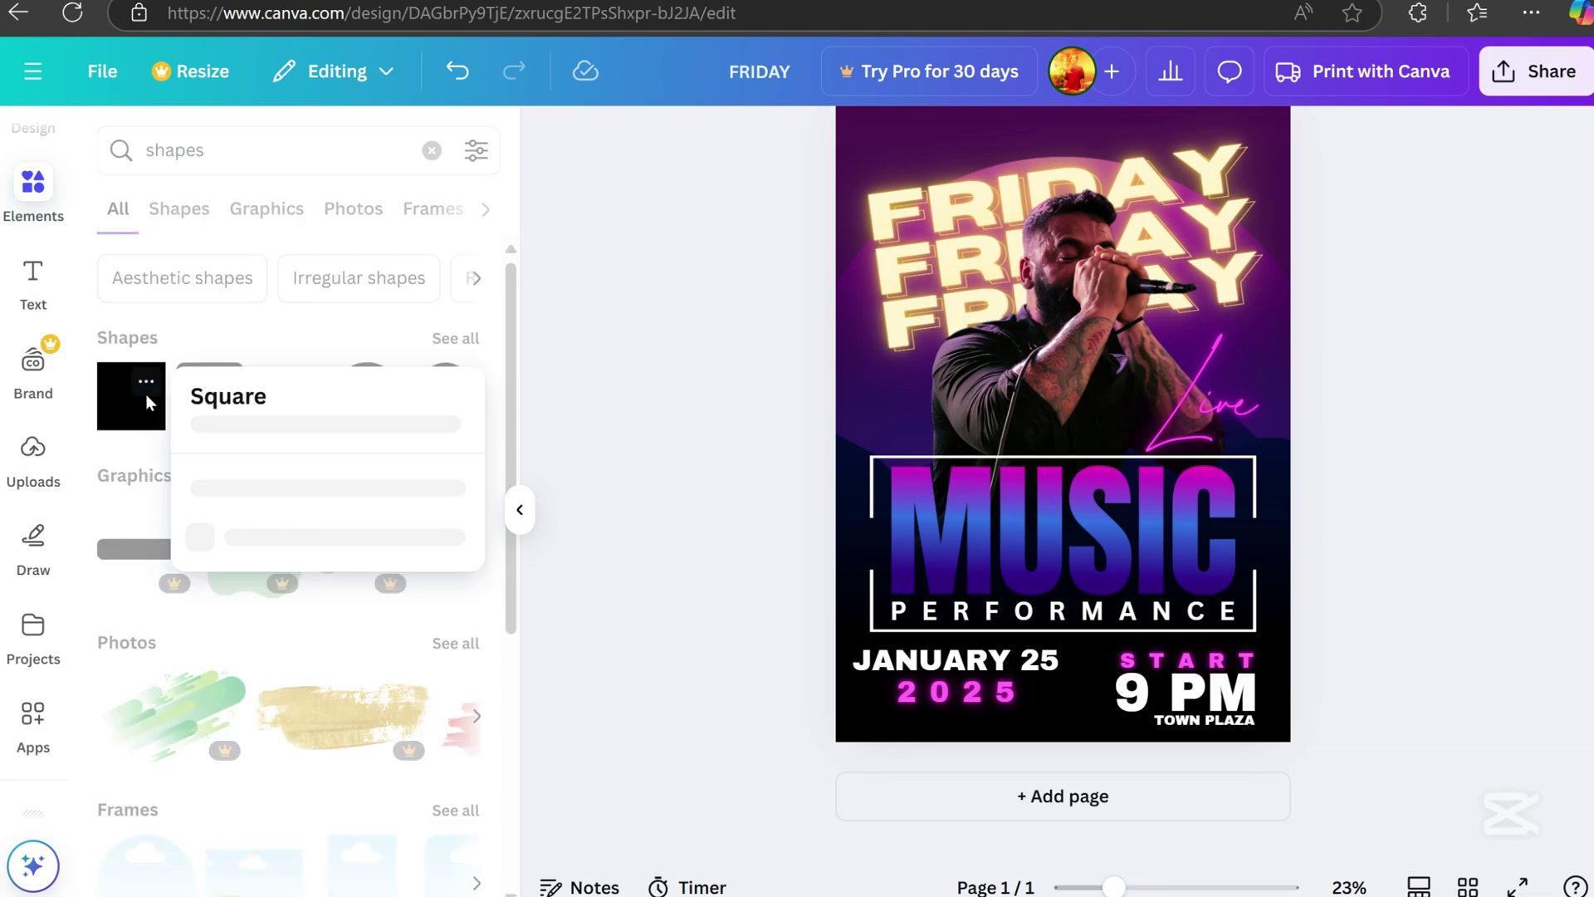
click(139, 412)
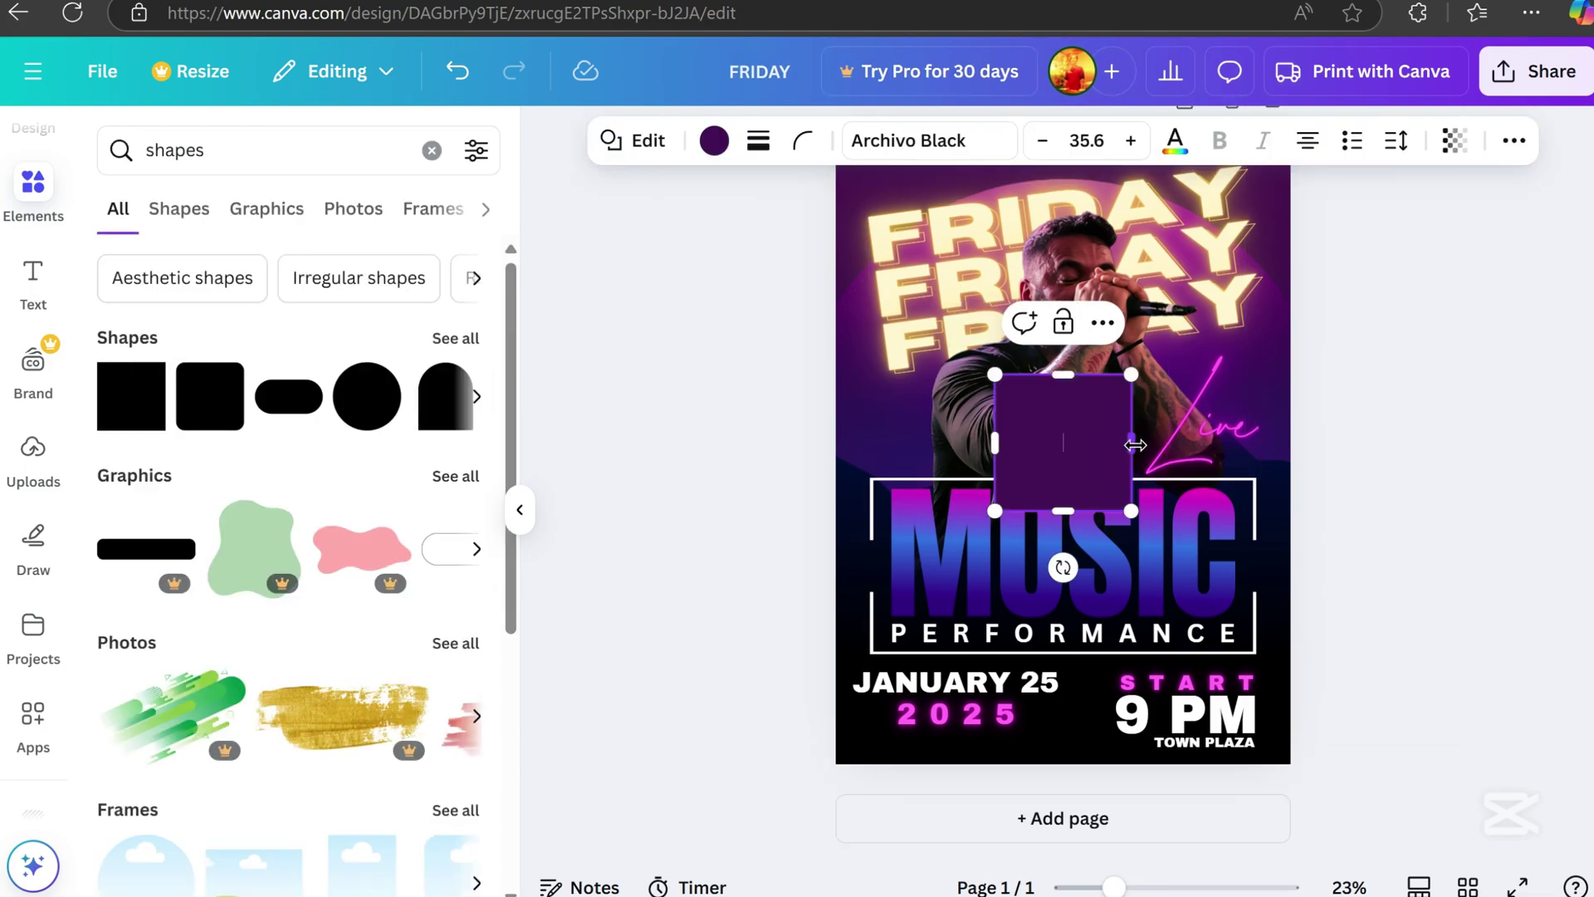
Reshape the square into a thin vertical divider bar between the date and the start time, matching the text block's height
drag(1135, 445, 1082, 753)
key(Escape)
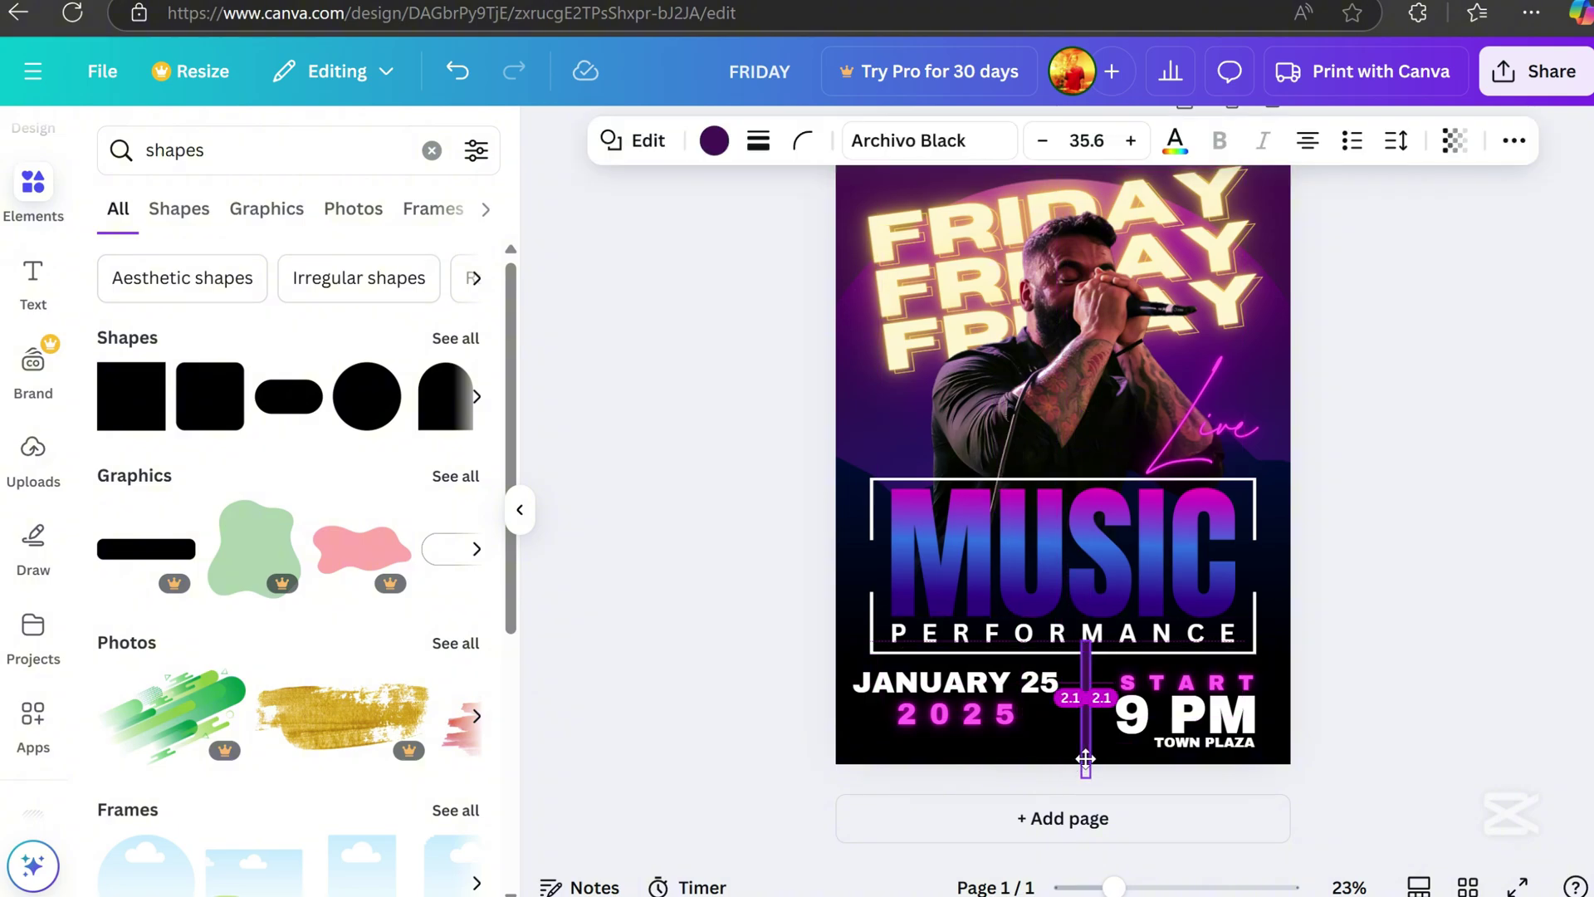
drag(1084, 633, 1085, 676)
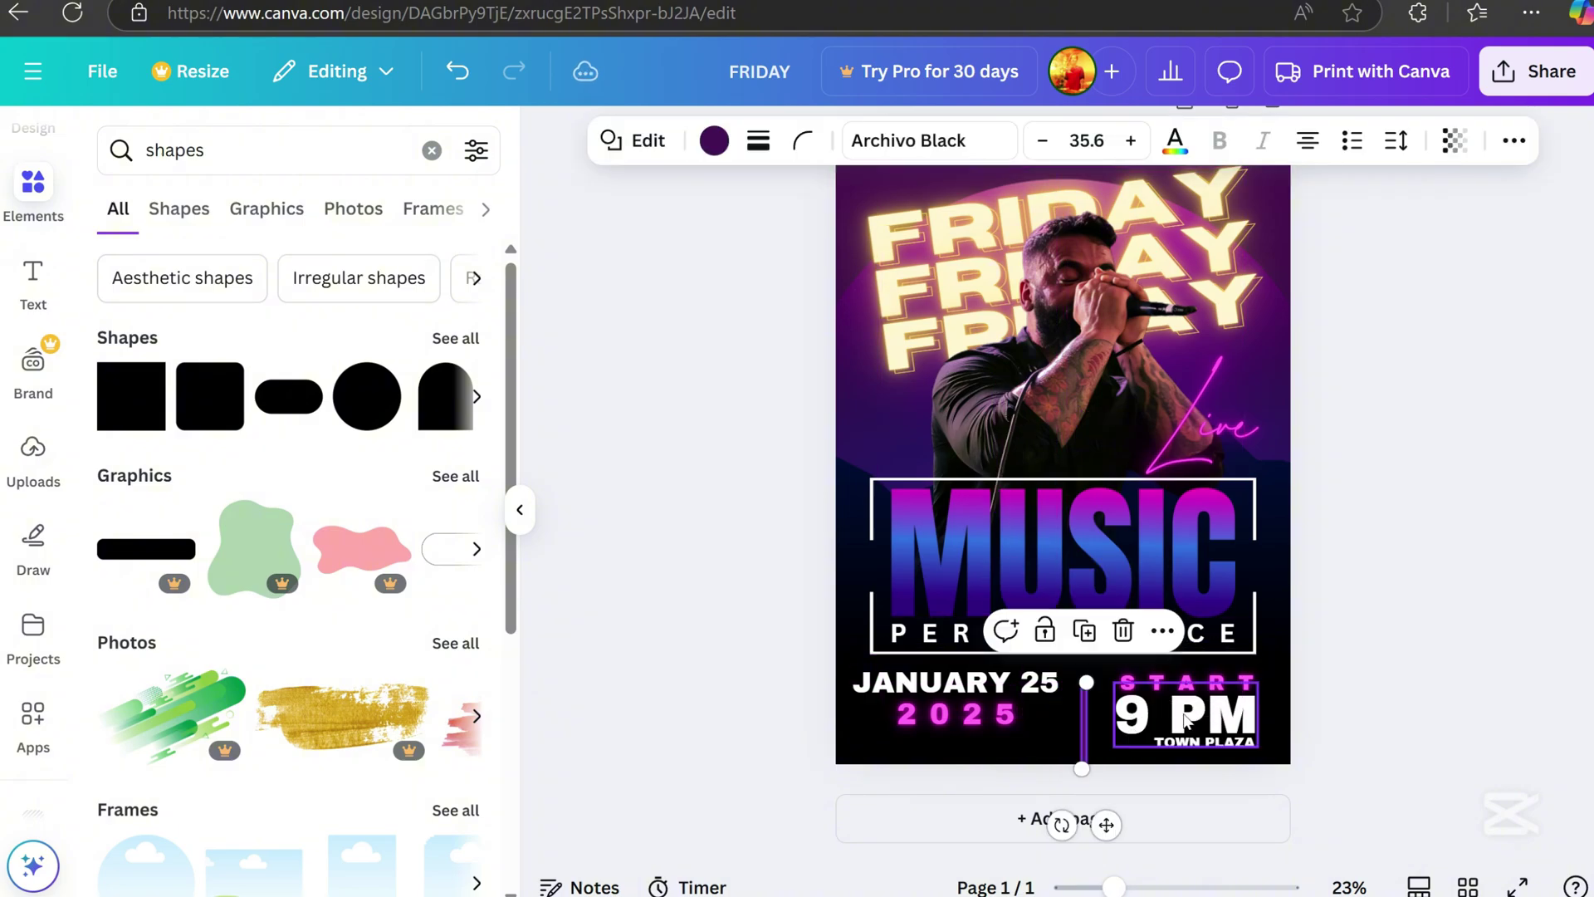
scroll(1063, 712, up, 3)
click(1125, 778)
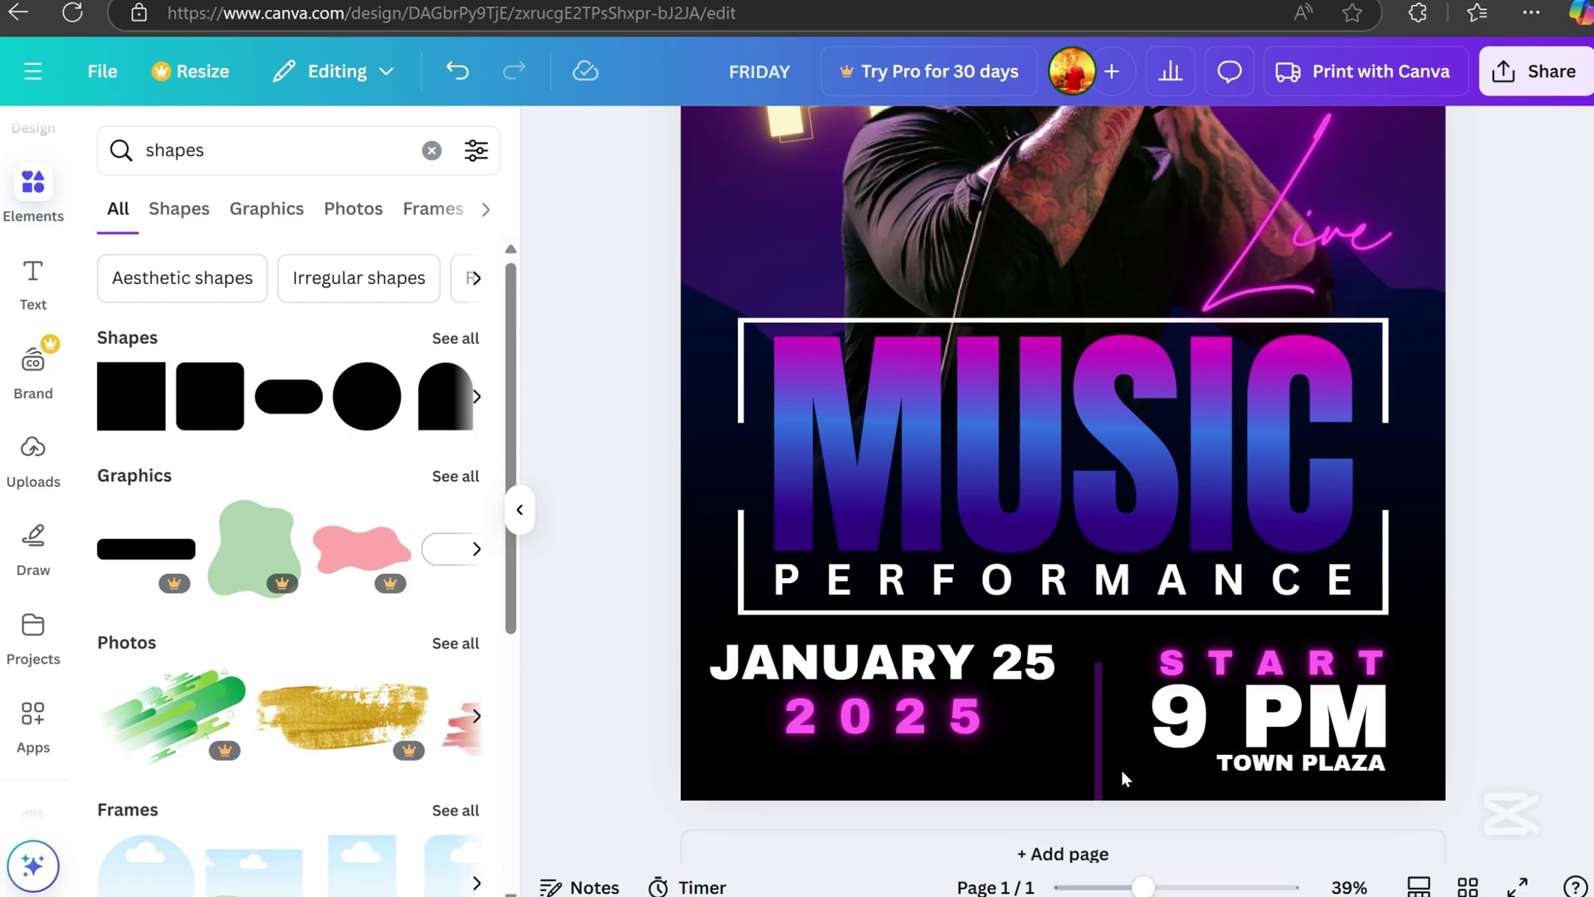
drag(1099, 787, 1098, 745)
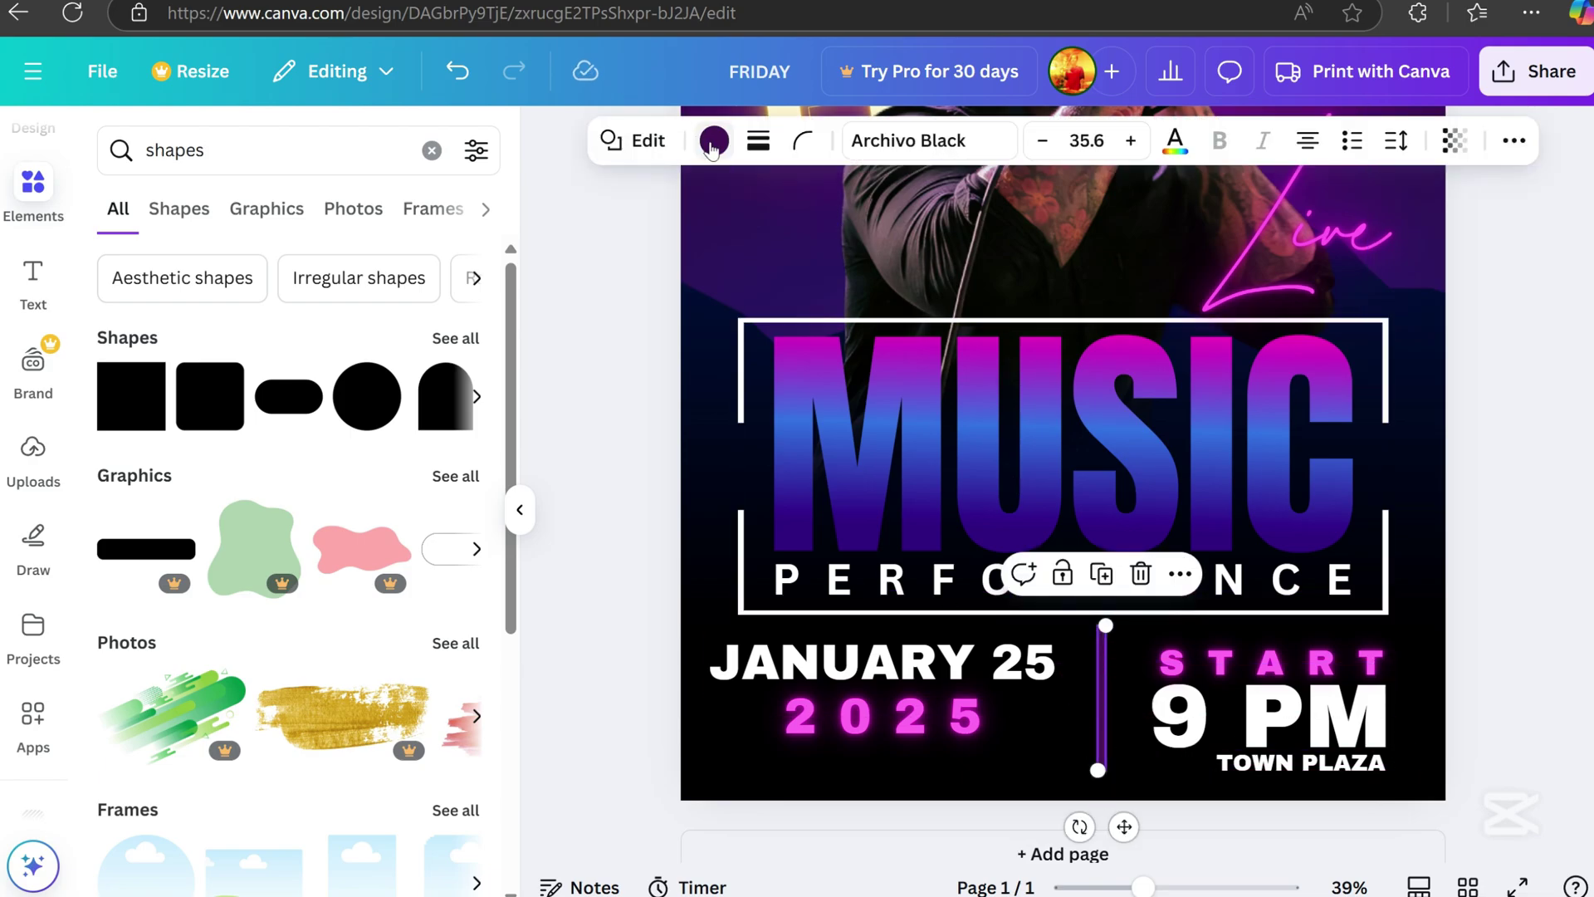
Color the vertical divider bar bright purple from the background photo's colors
click(713, 141)
click(322, 325)
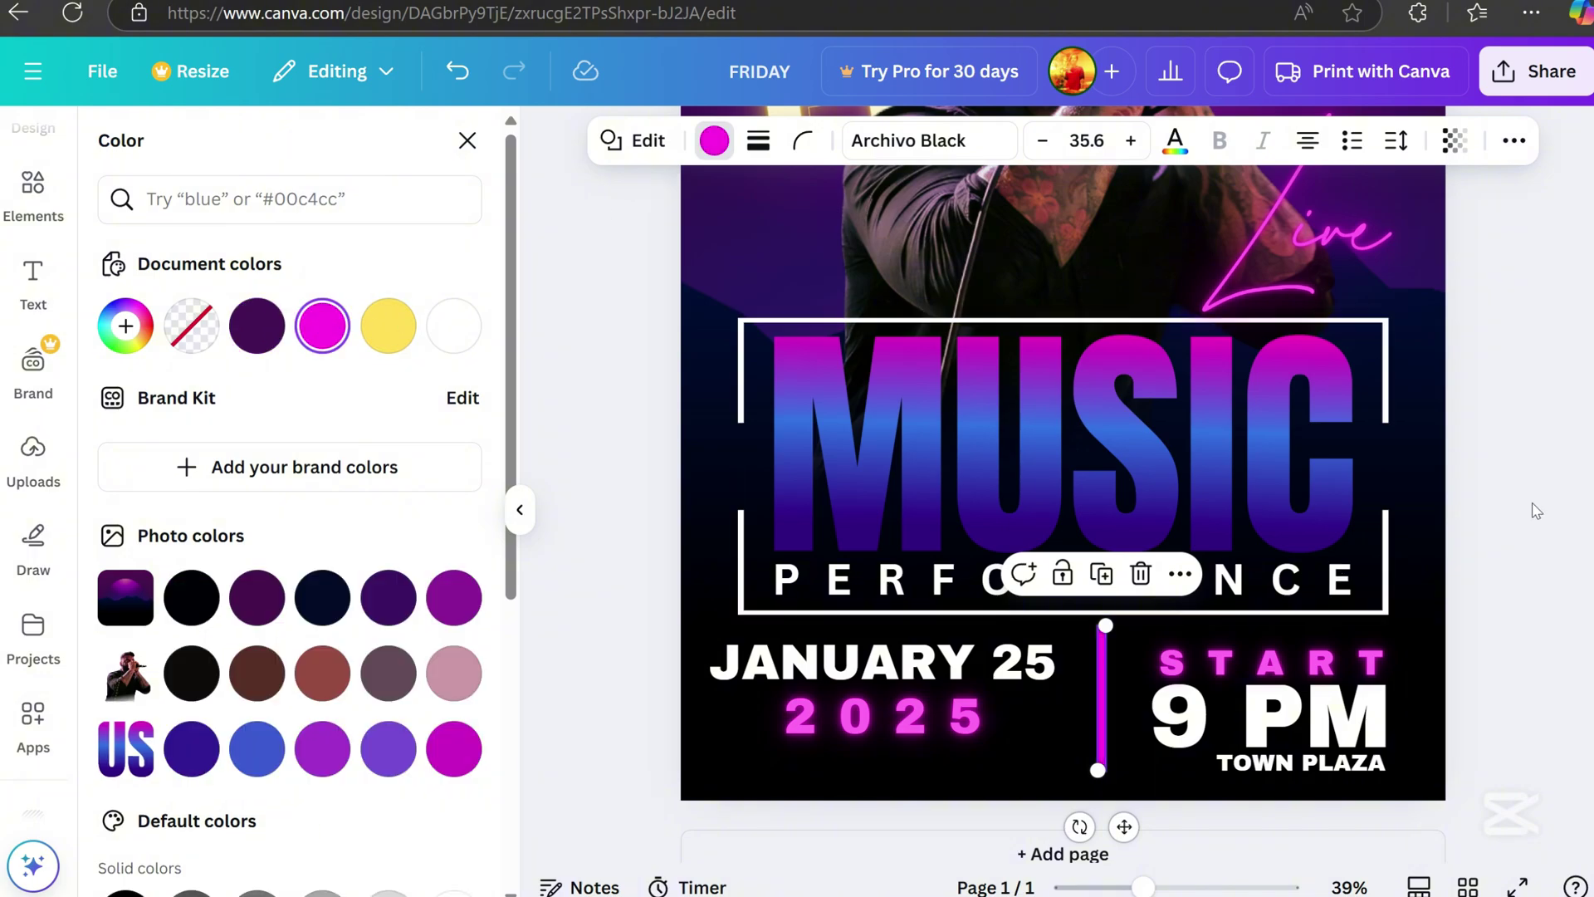
key(Right)
click(386, 596)
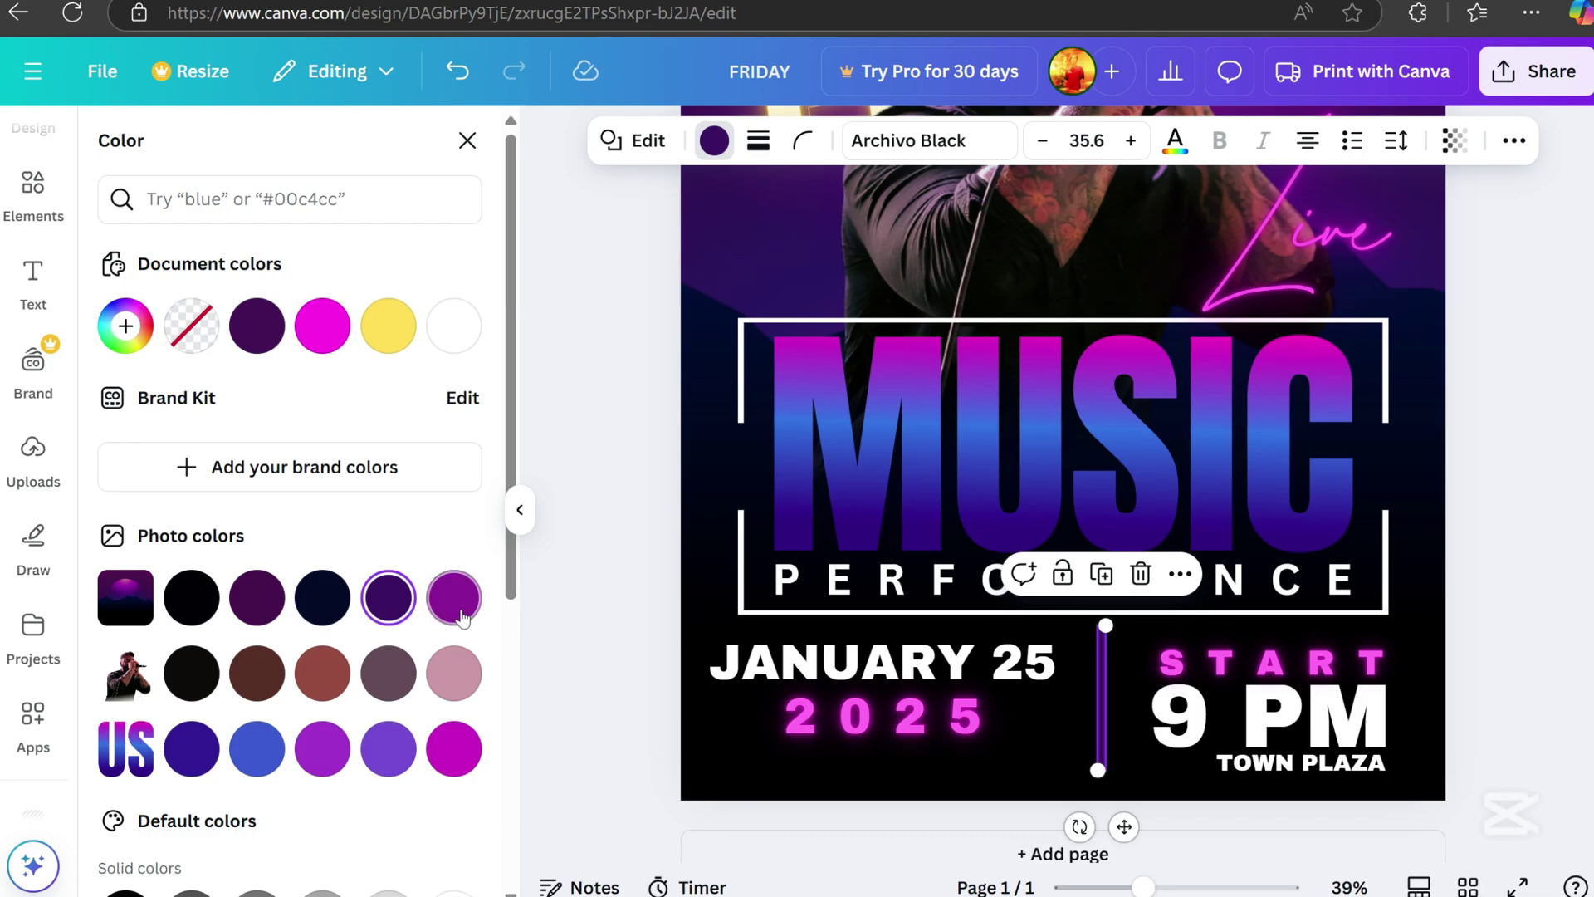
click(461, 616)
click(1489, 434)
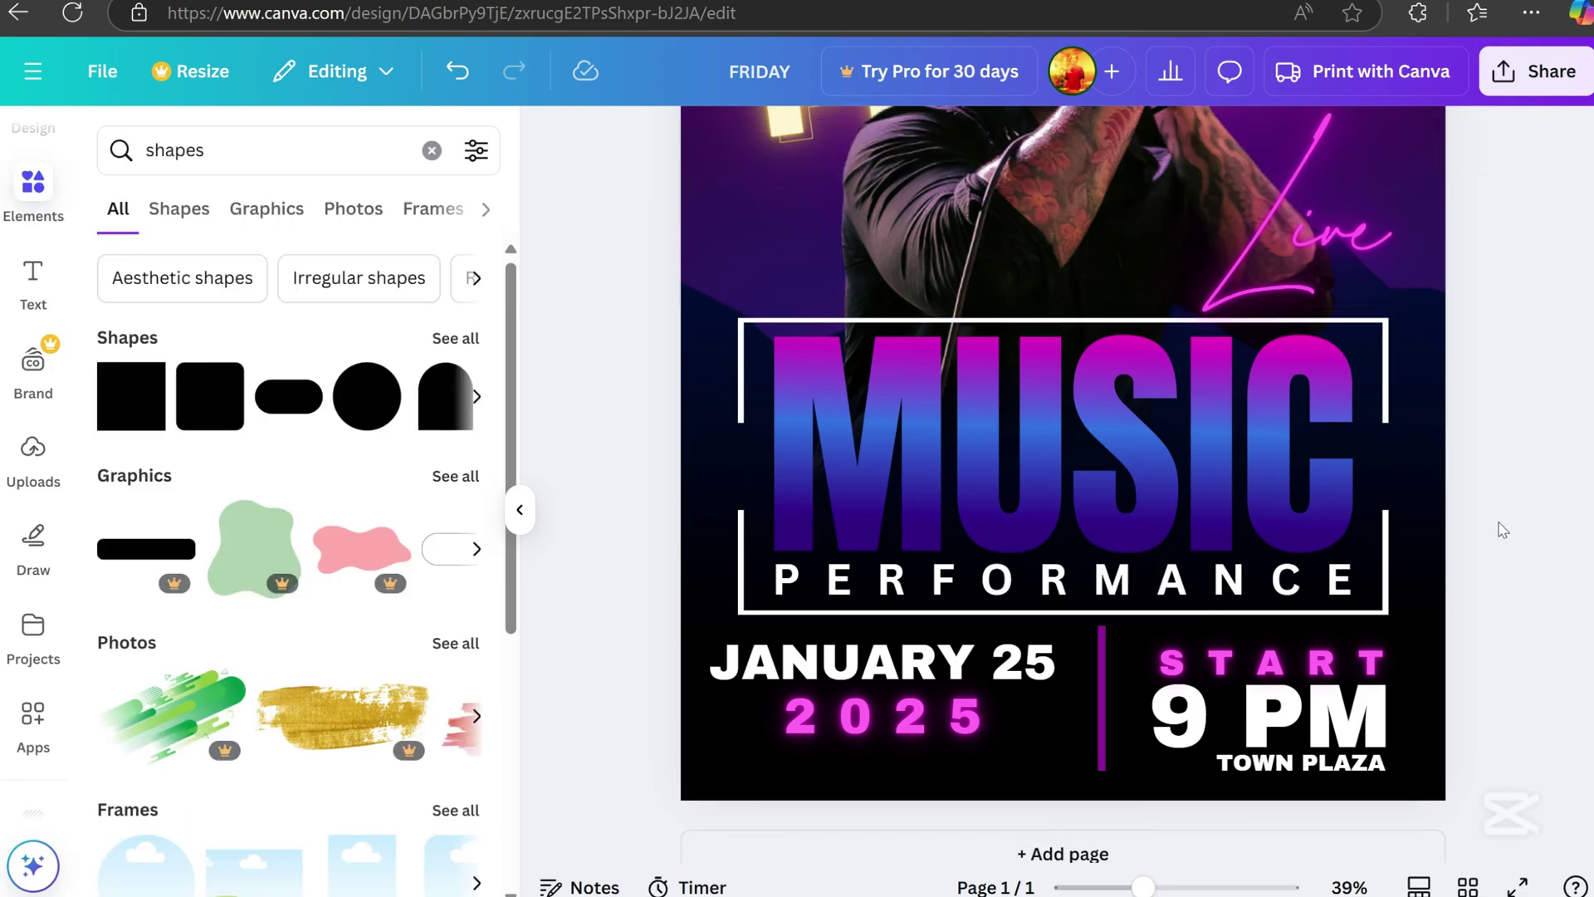
Shrink the 2025 text slightly and move it together with JANUARY 25 a little lower beside the divider
scroll(1494, 523, down, 3)
scroll(1412, 681, up, 1)
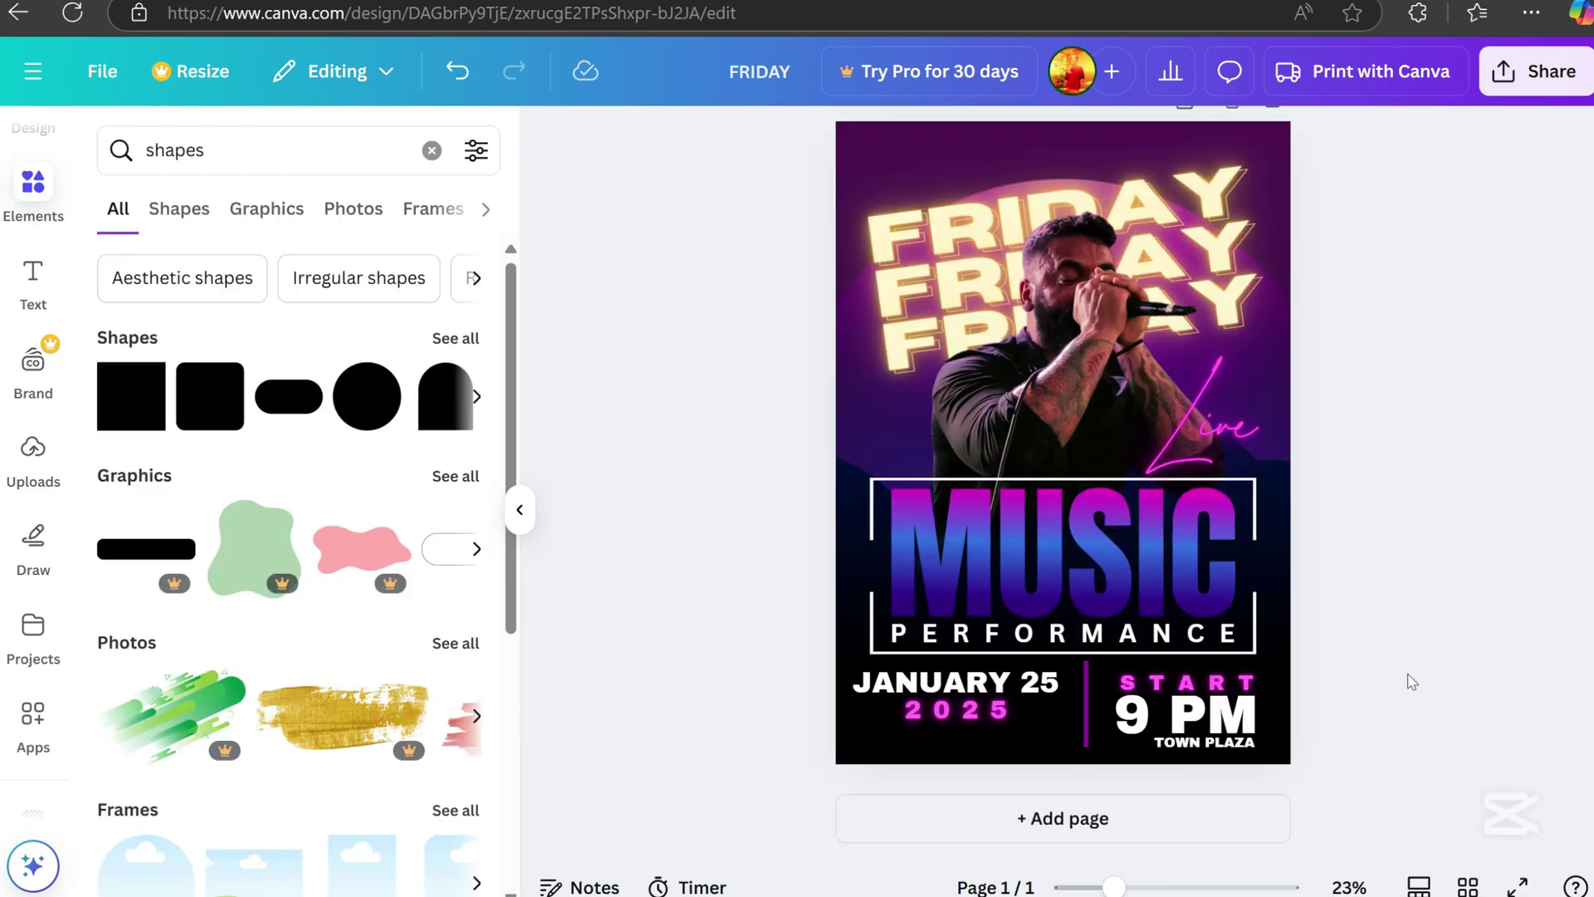
click(1001, 696)
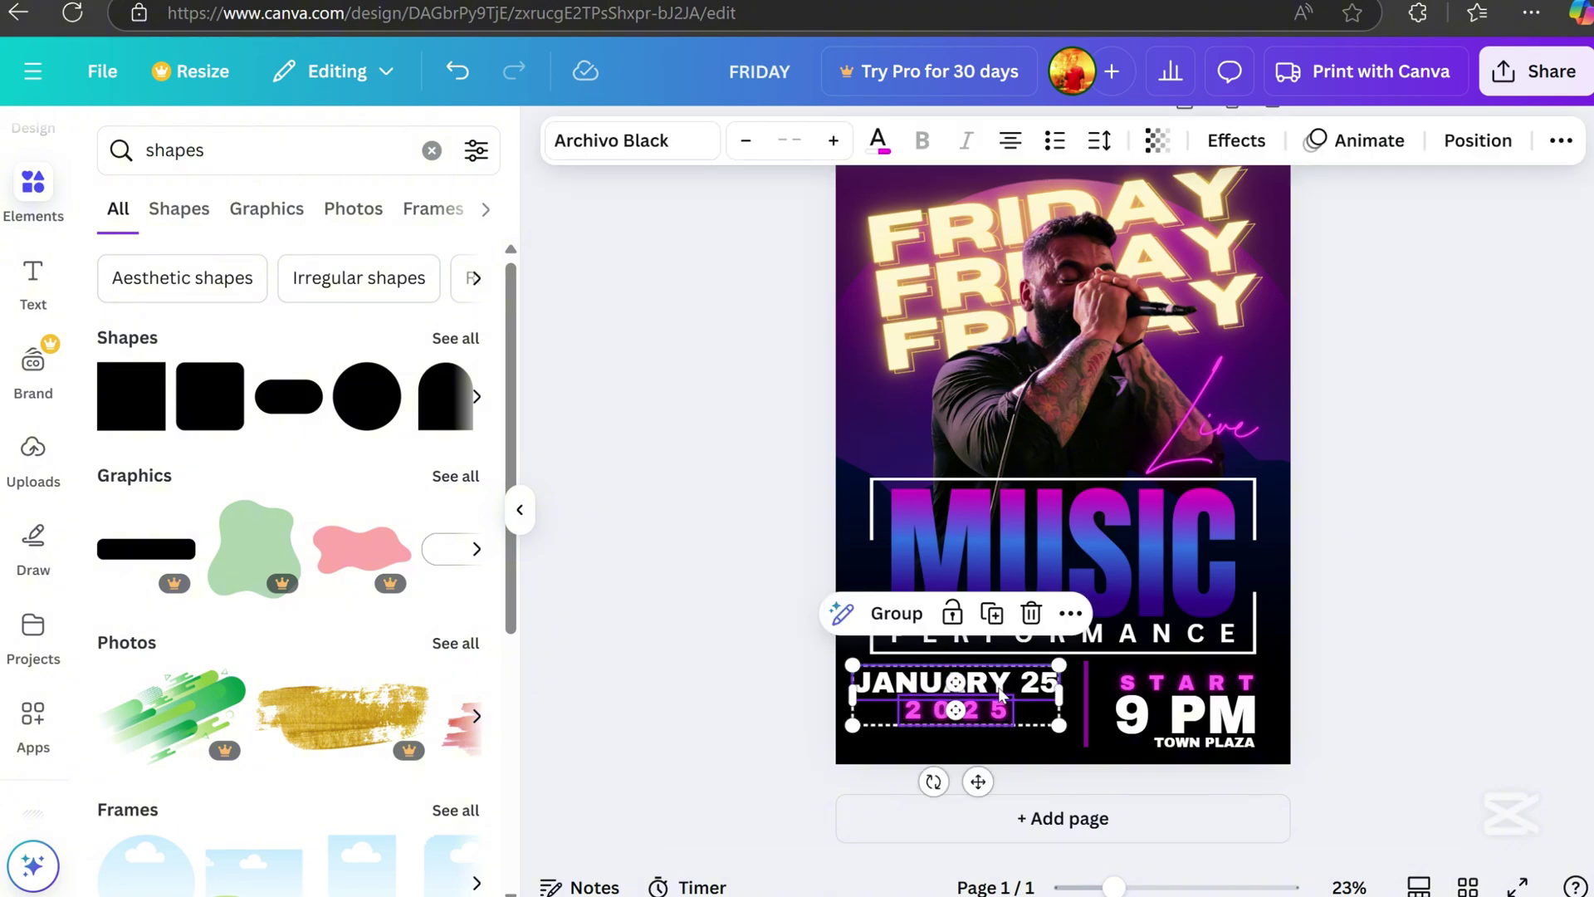
drag(999, 689, 999, 696)
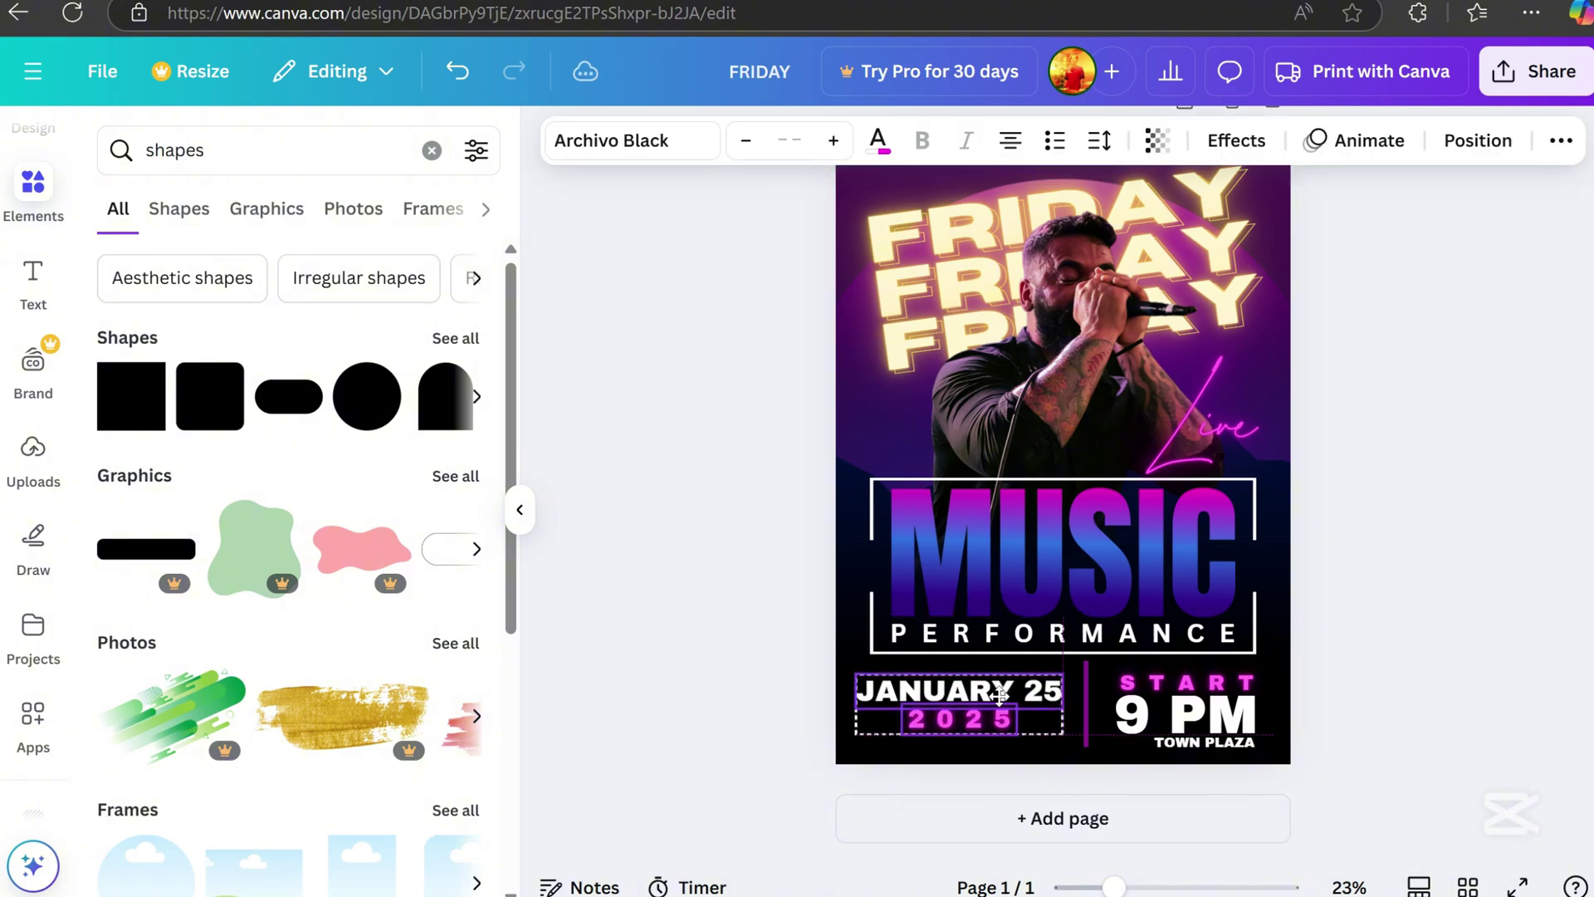
click(1485, 713)
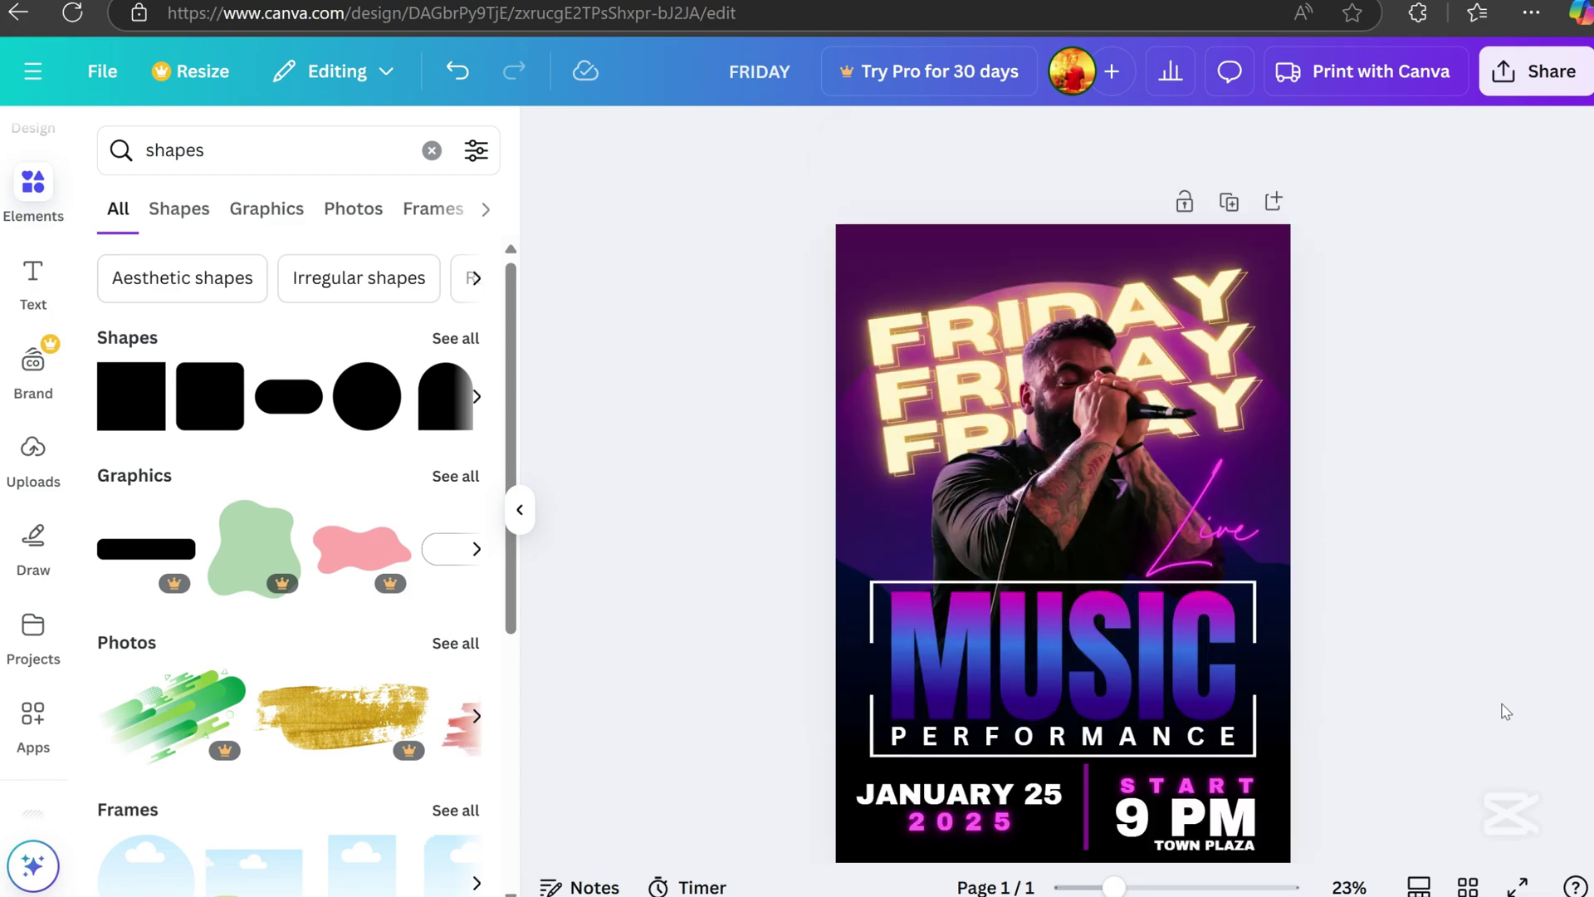
Add a subheading text box reading COME AND JOIN
click(33, 279)
click(277, 609)
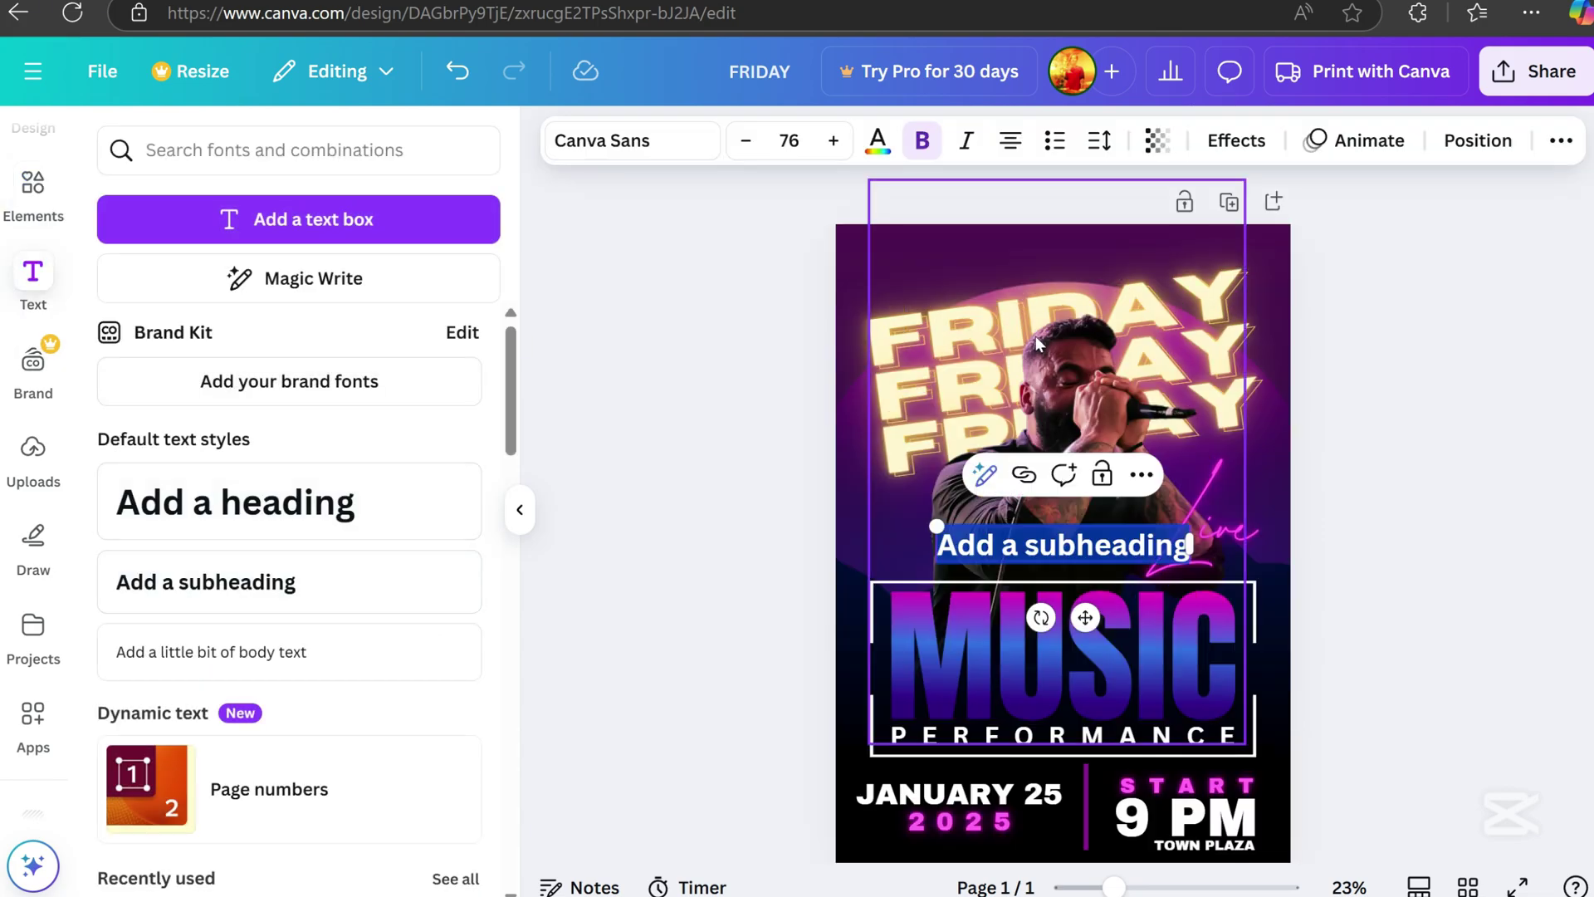
text(COME AND JOIN)
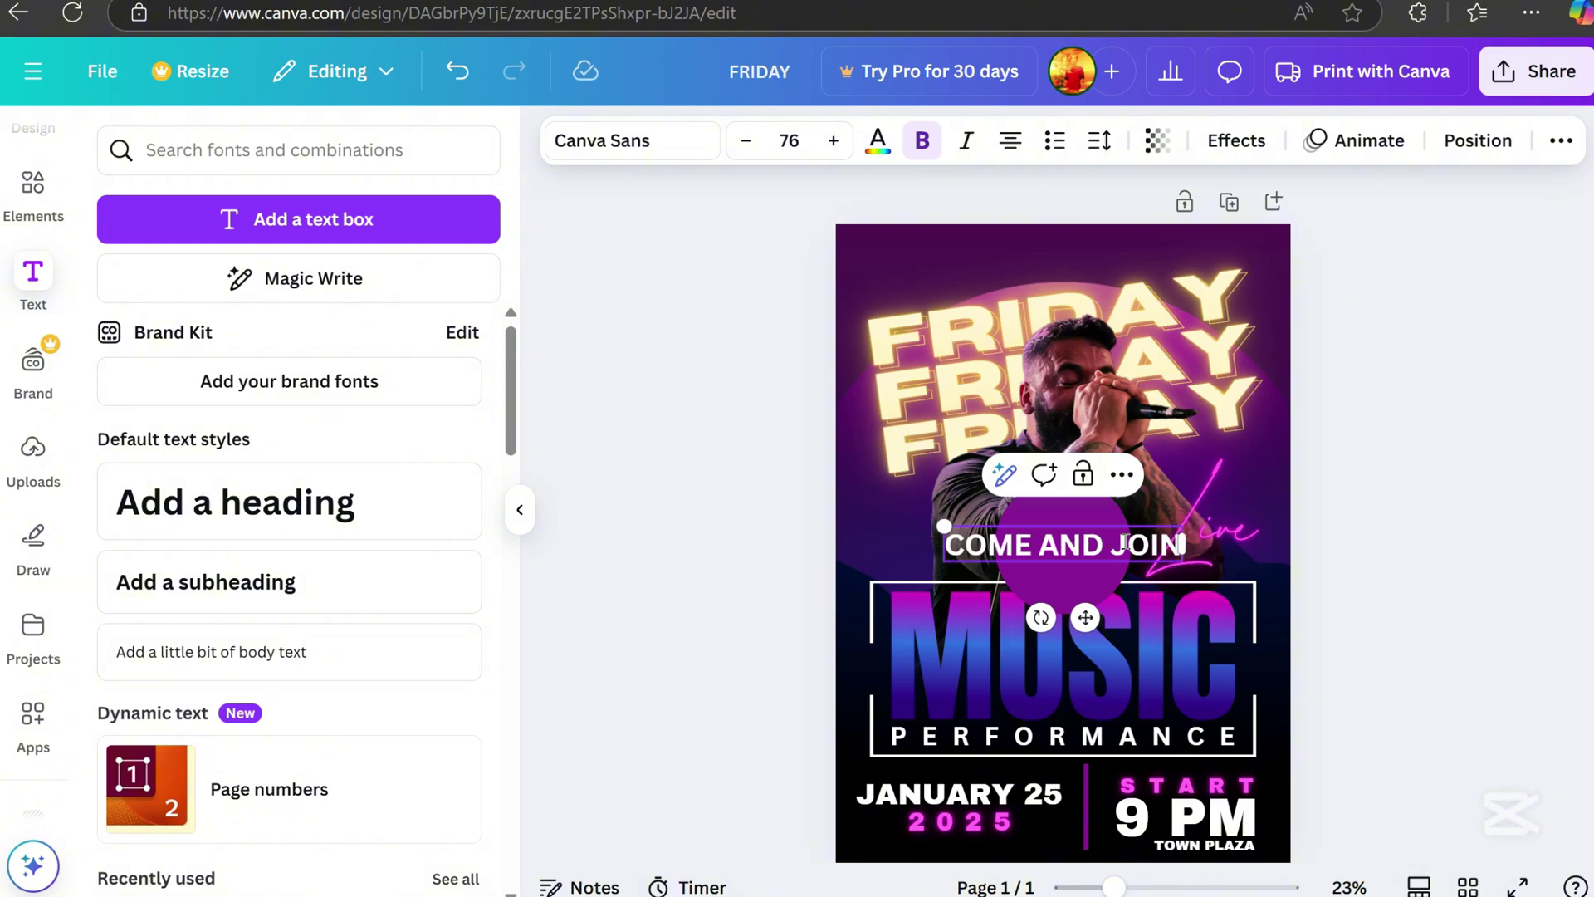
Set the font of the COME AND JOIN tagline to Lovelo
double_click(1137, 544)
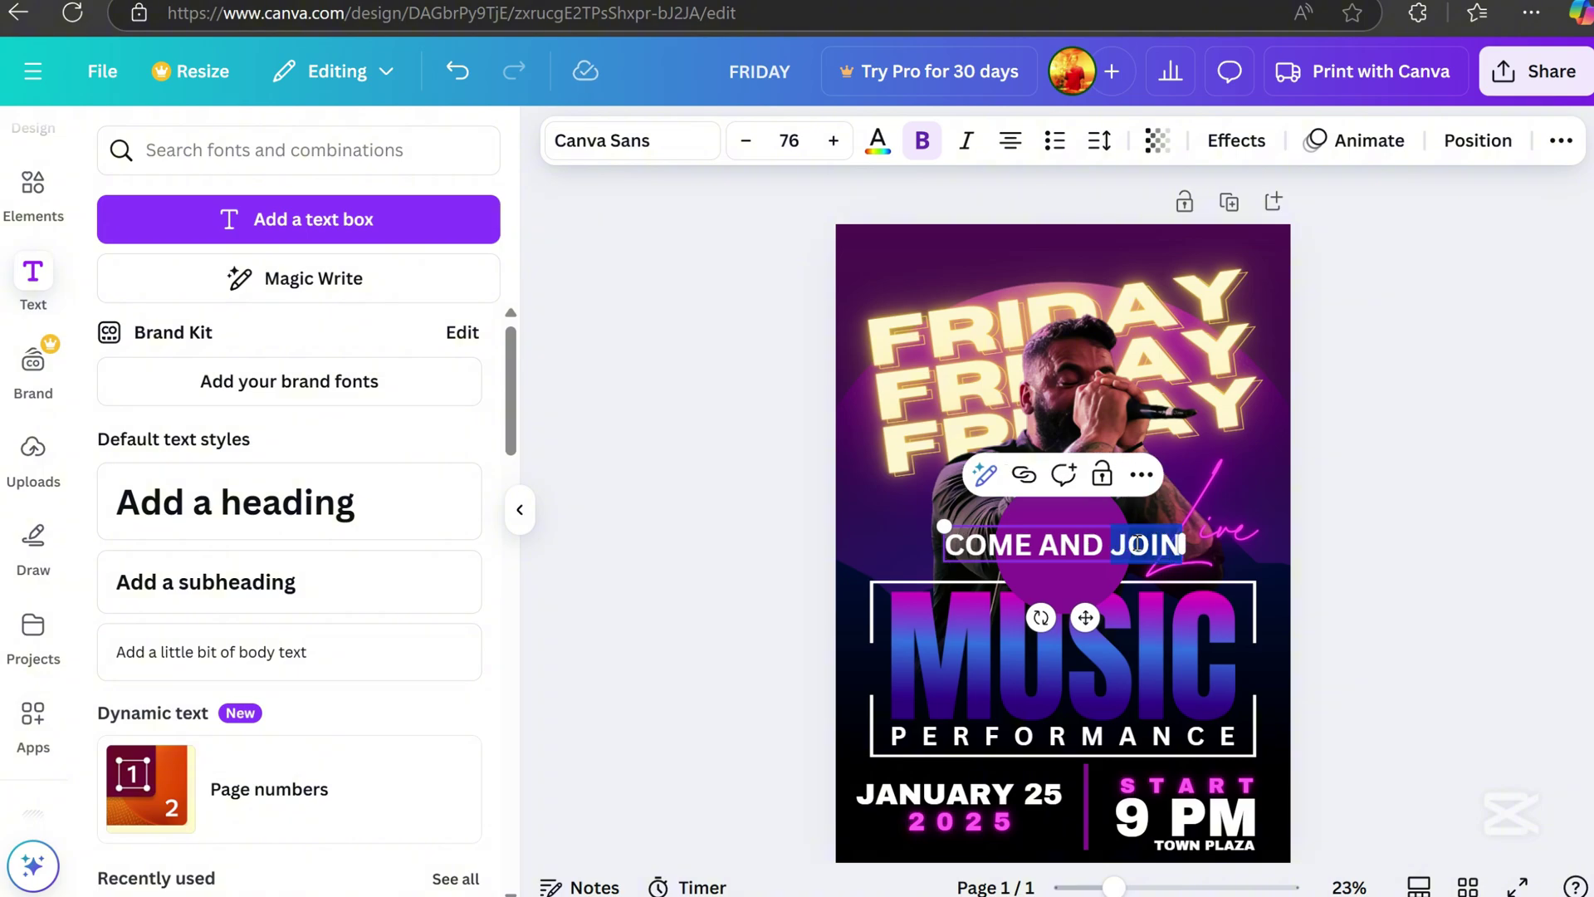
click(631, 140)
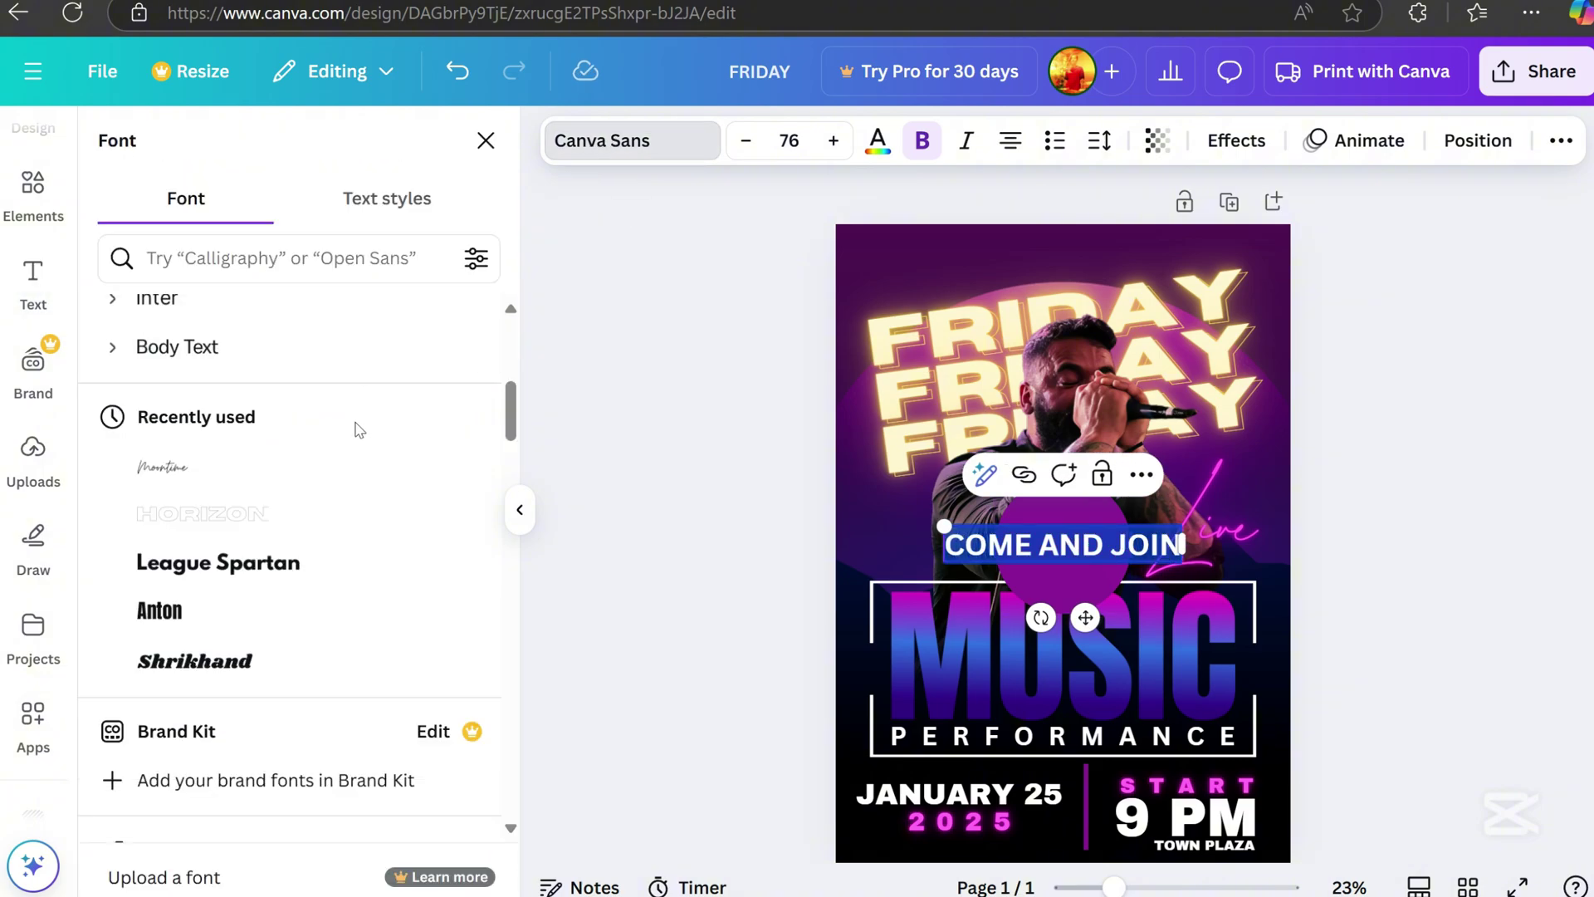
click(262, 271)
text(LOVE)
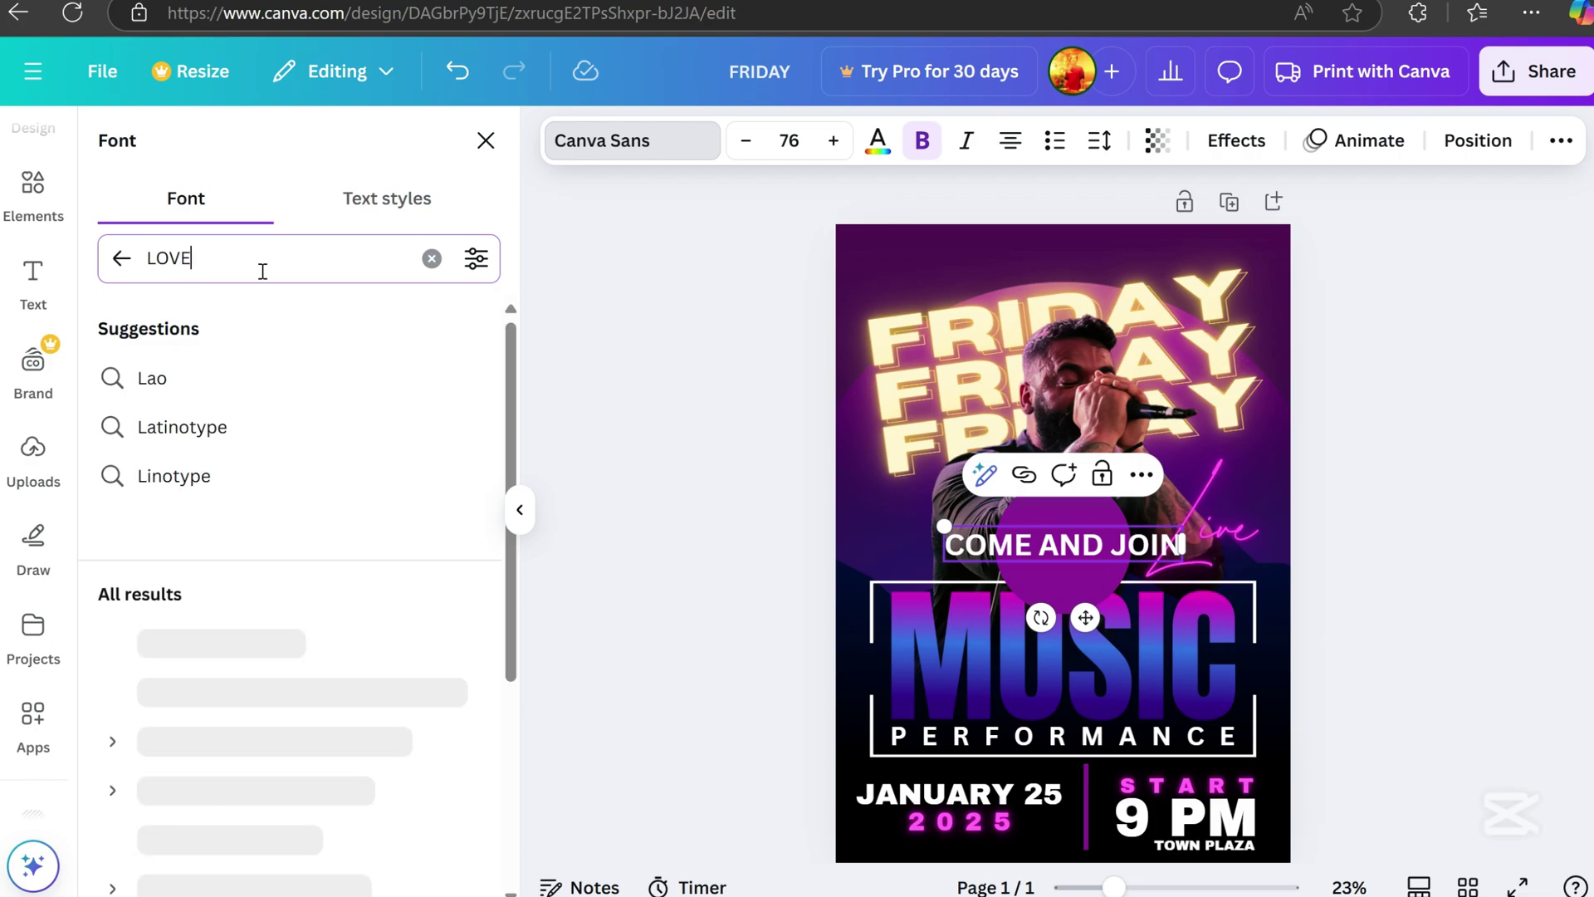
click(185, 388)
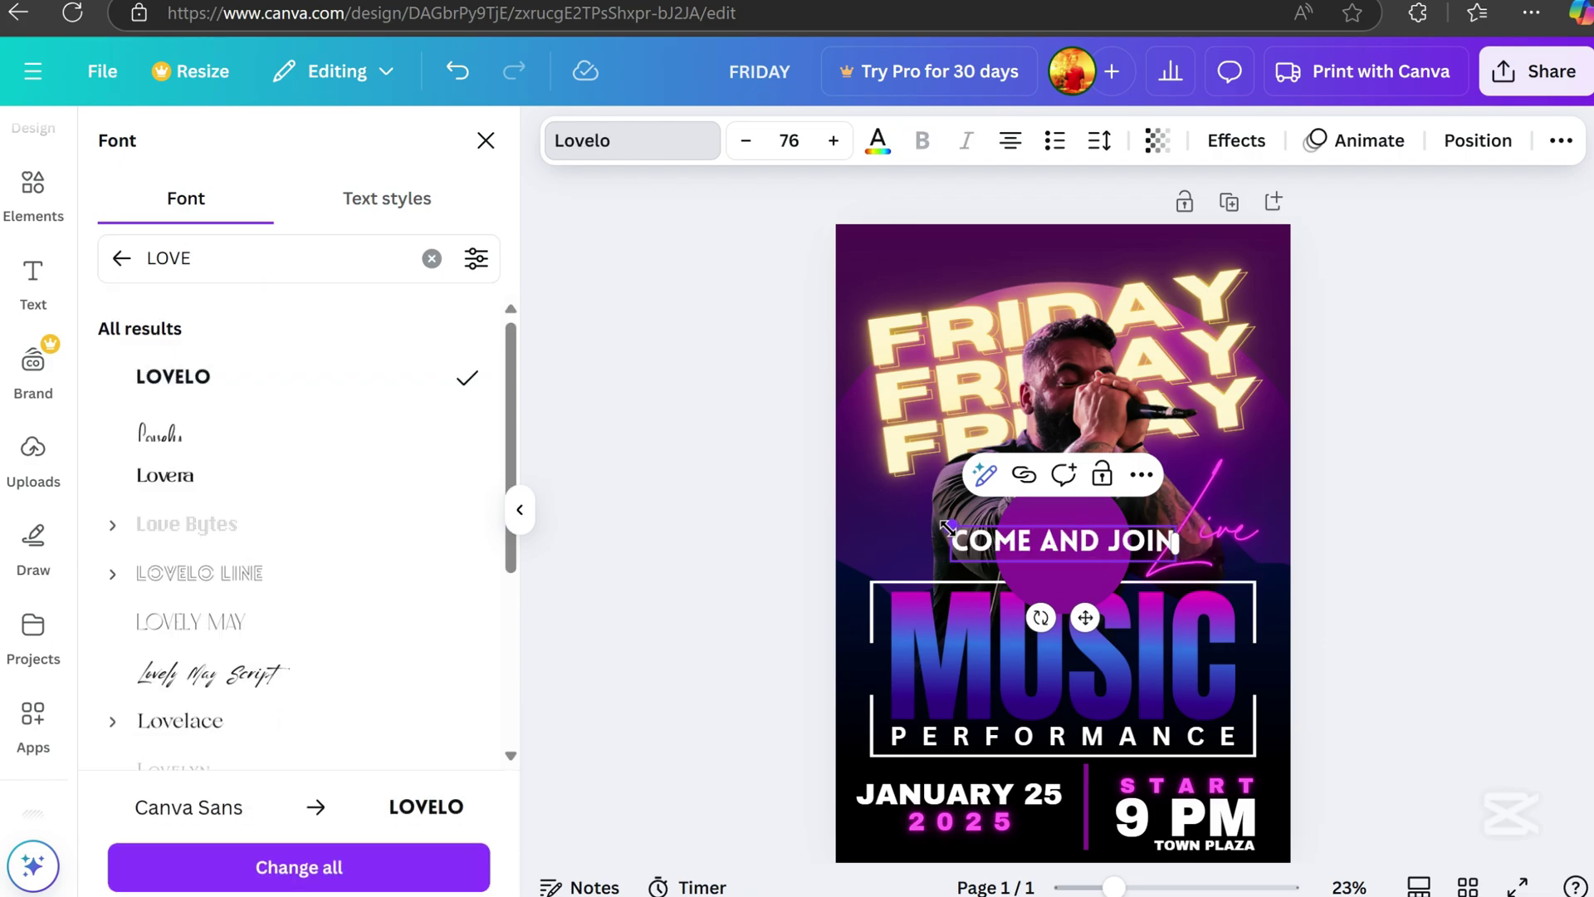
Shrink the COME AND JOIN tagline to size 51.2 and move it above the FRIDAY headings
drag(947, 527, 1023, 537)
click(1548, 475)
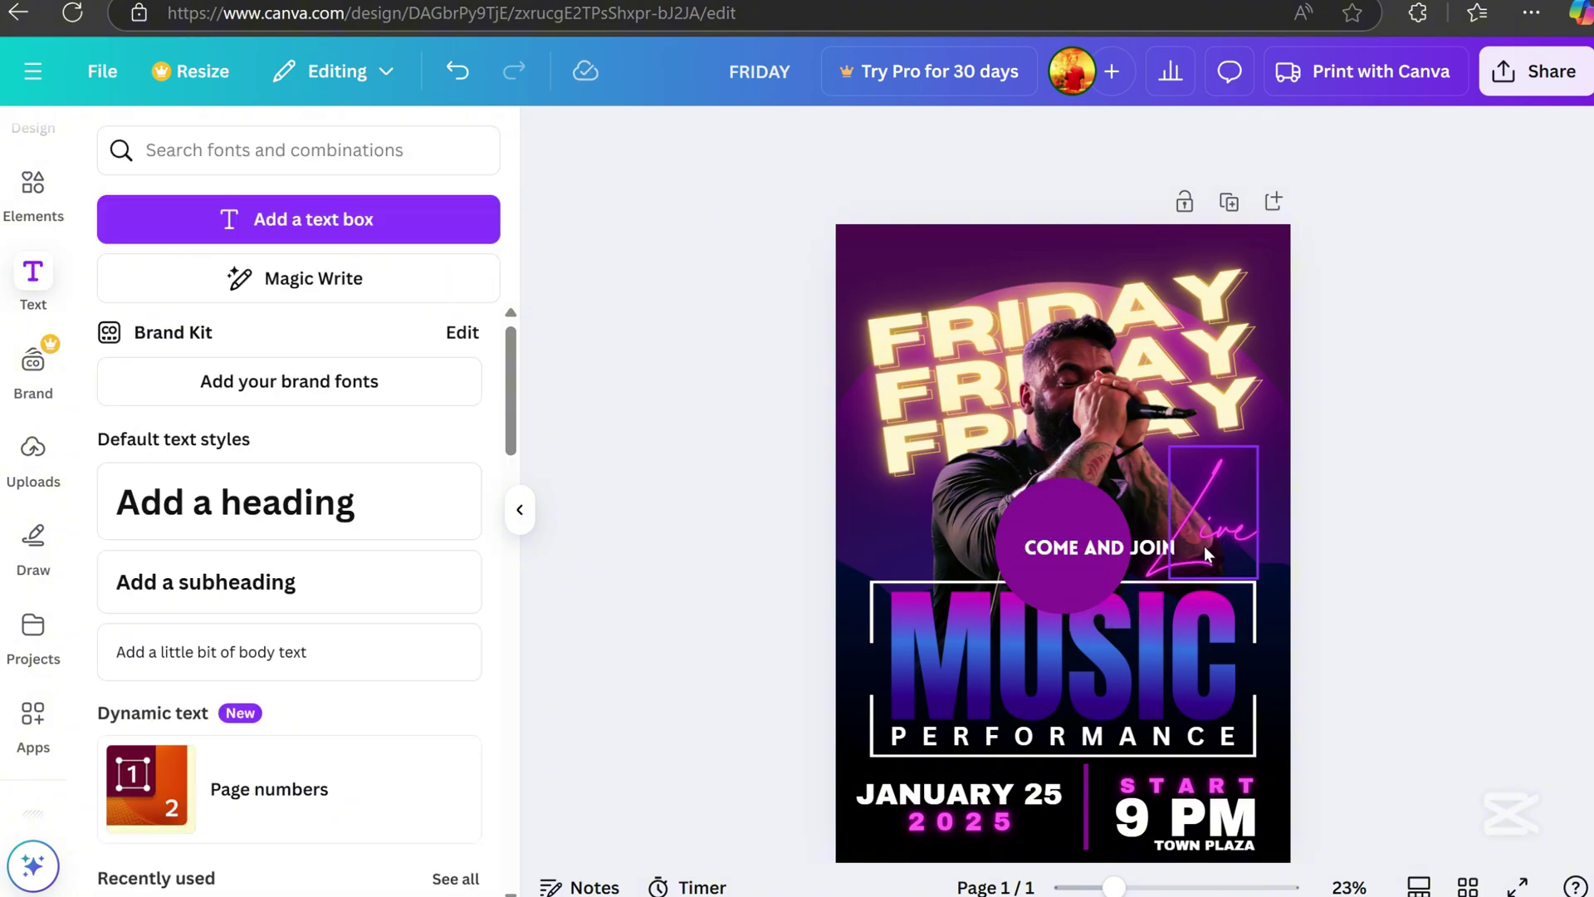
drag(1150, 555, 1012, 268)
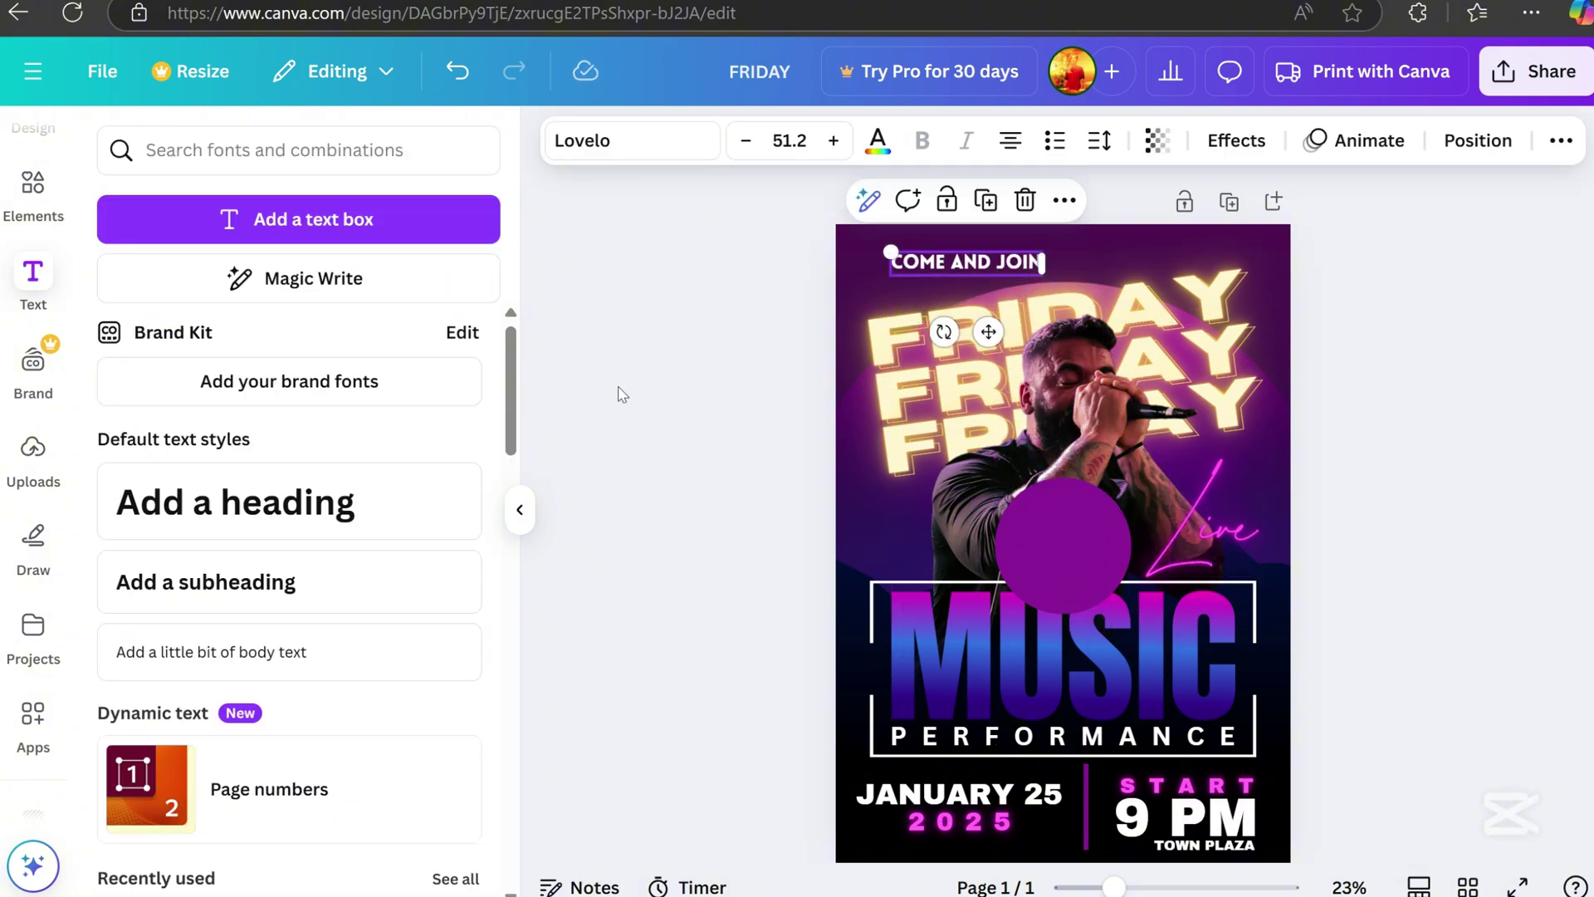
Add a purple circle, shrunk and moved beside COME AND JOIN, and delete the large purple circle over the singer
click(37, 200)
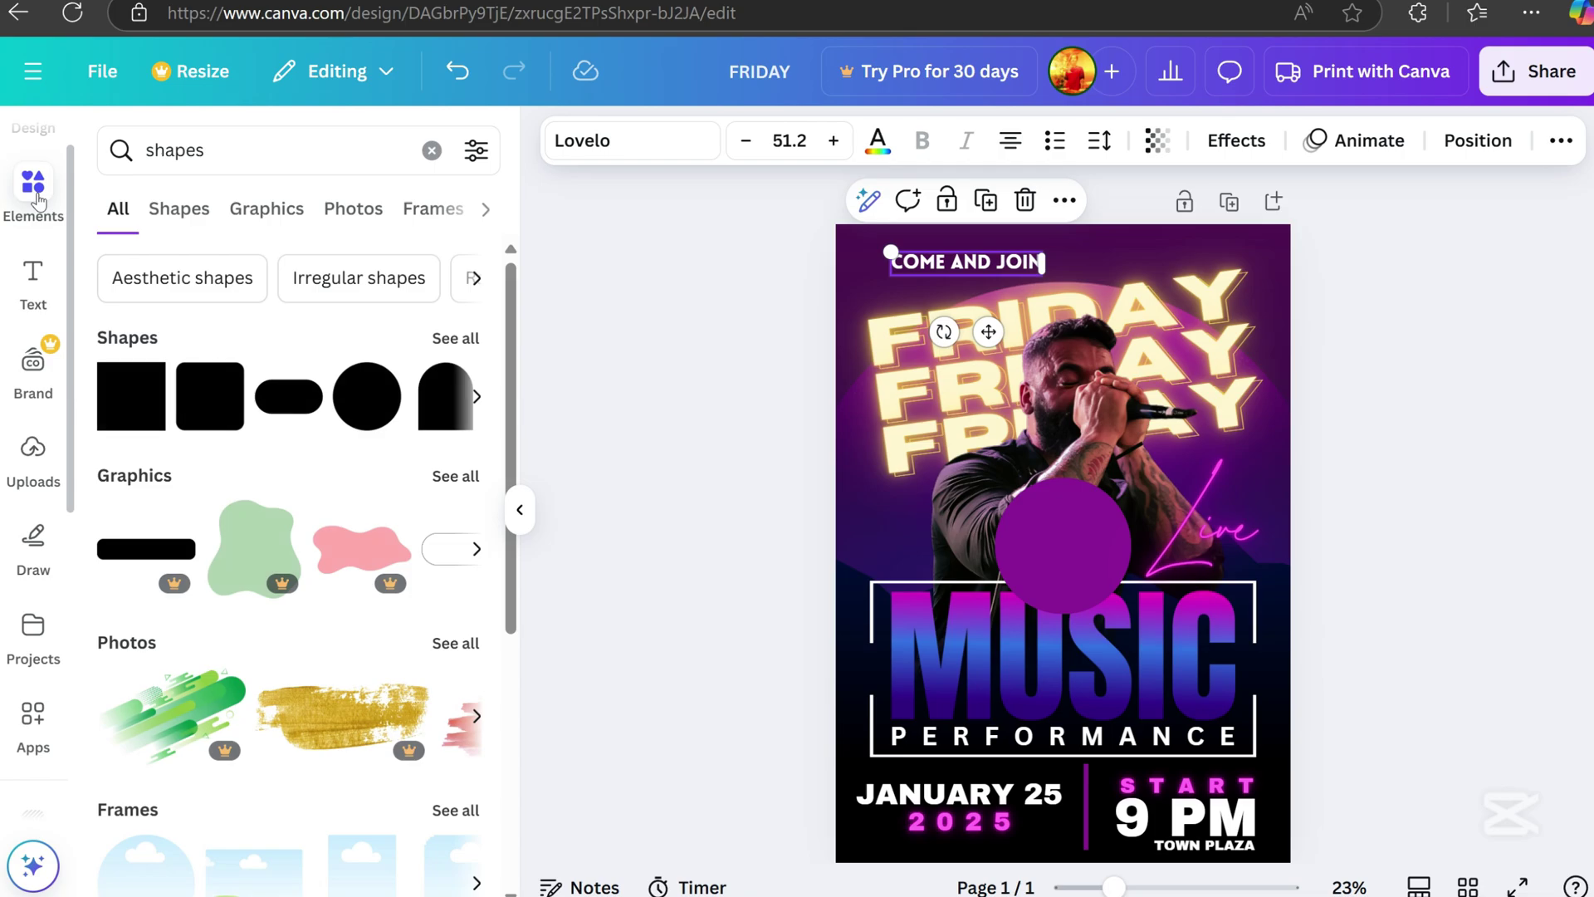
click(368, 411)
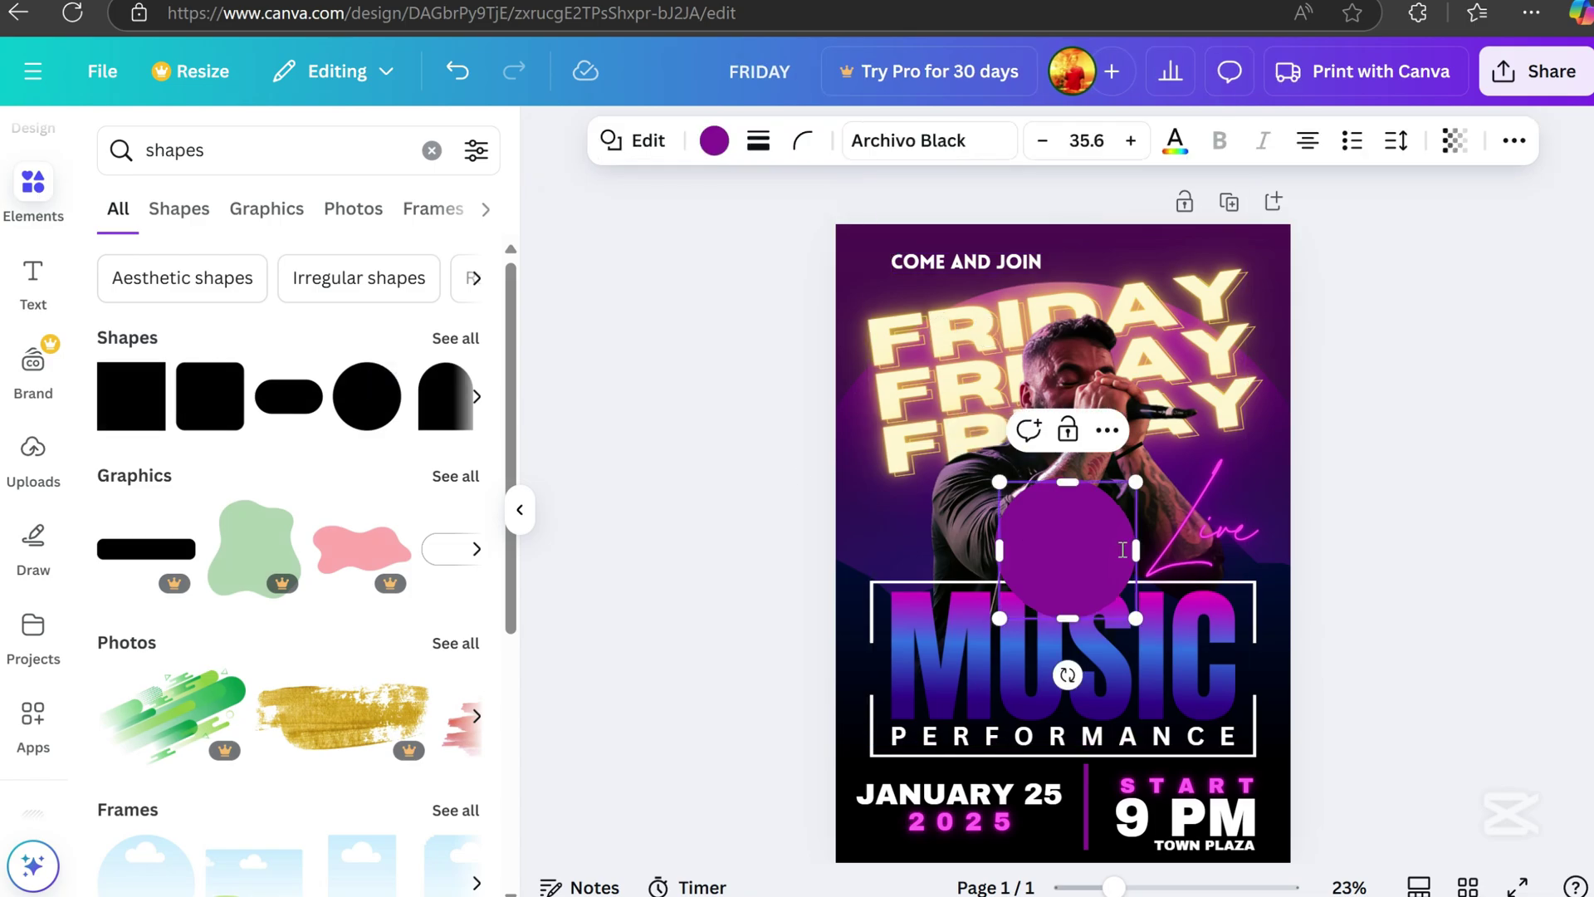
drag(1138, 481, 896, 271)
click(1101, 569)
key(Delete)
scroll(760, 403, up, 5)
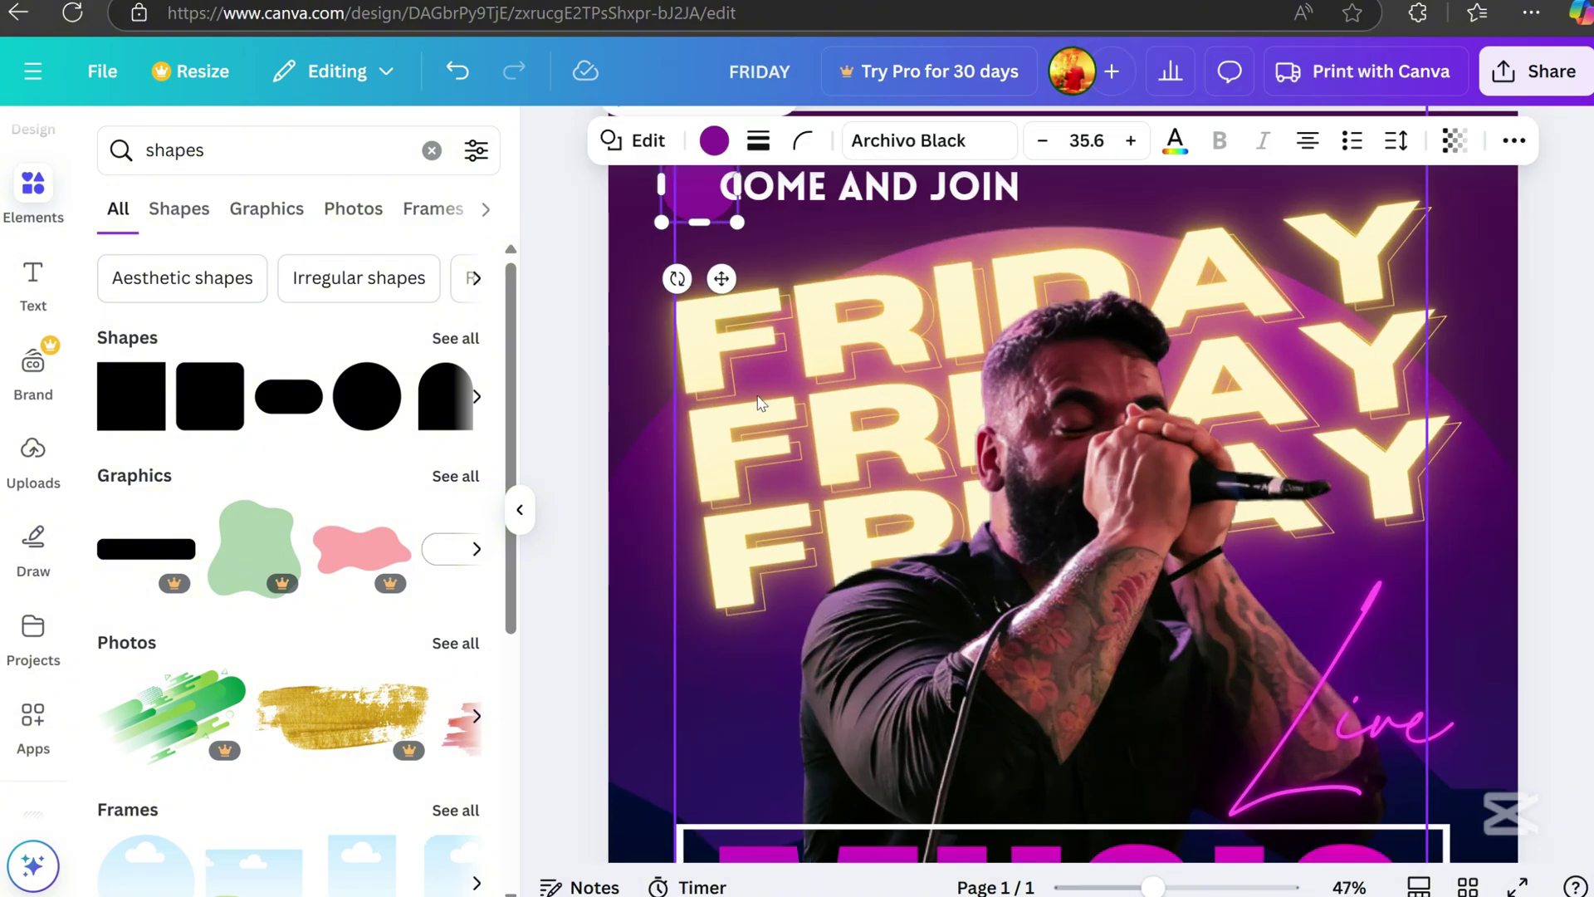
Place the small circle just before COME AND JOIN and move the tagline closer, level with the circle
scroll(761, 403, up, 2)
drag(737, 259, 676, 286)
click(893, 308)
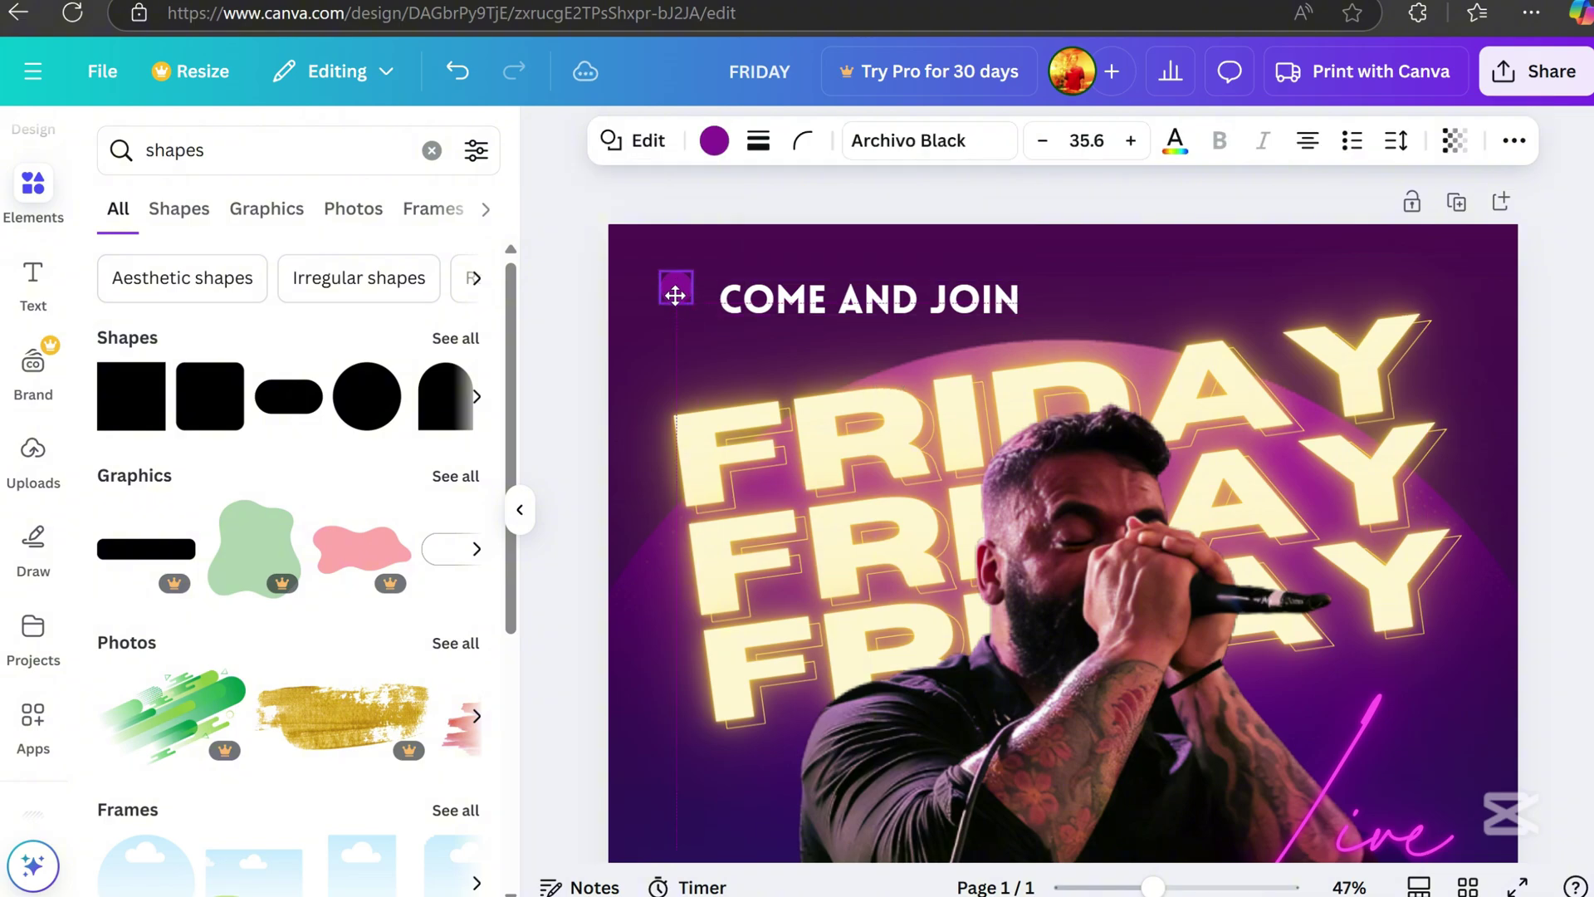
mouse_move(821, 305)
mouse_down()
mouse_move(799, 281)
mouse_move(800, 296)
mouse_up()
Shrink the purple circle to a small bullet and nudge it right, closer to COME AND JOIN
click(675, 287)
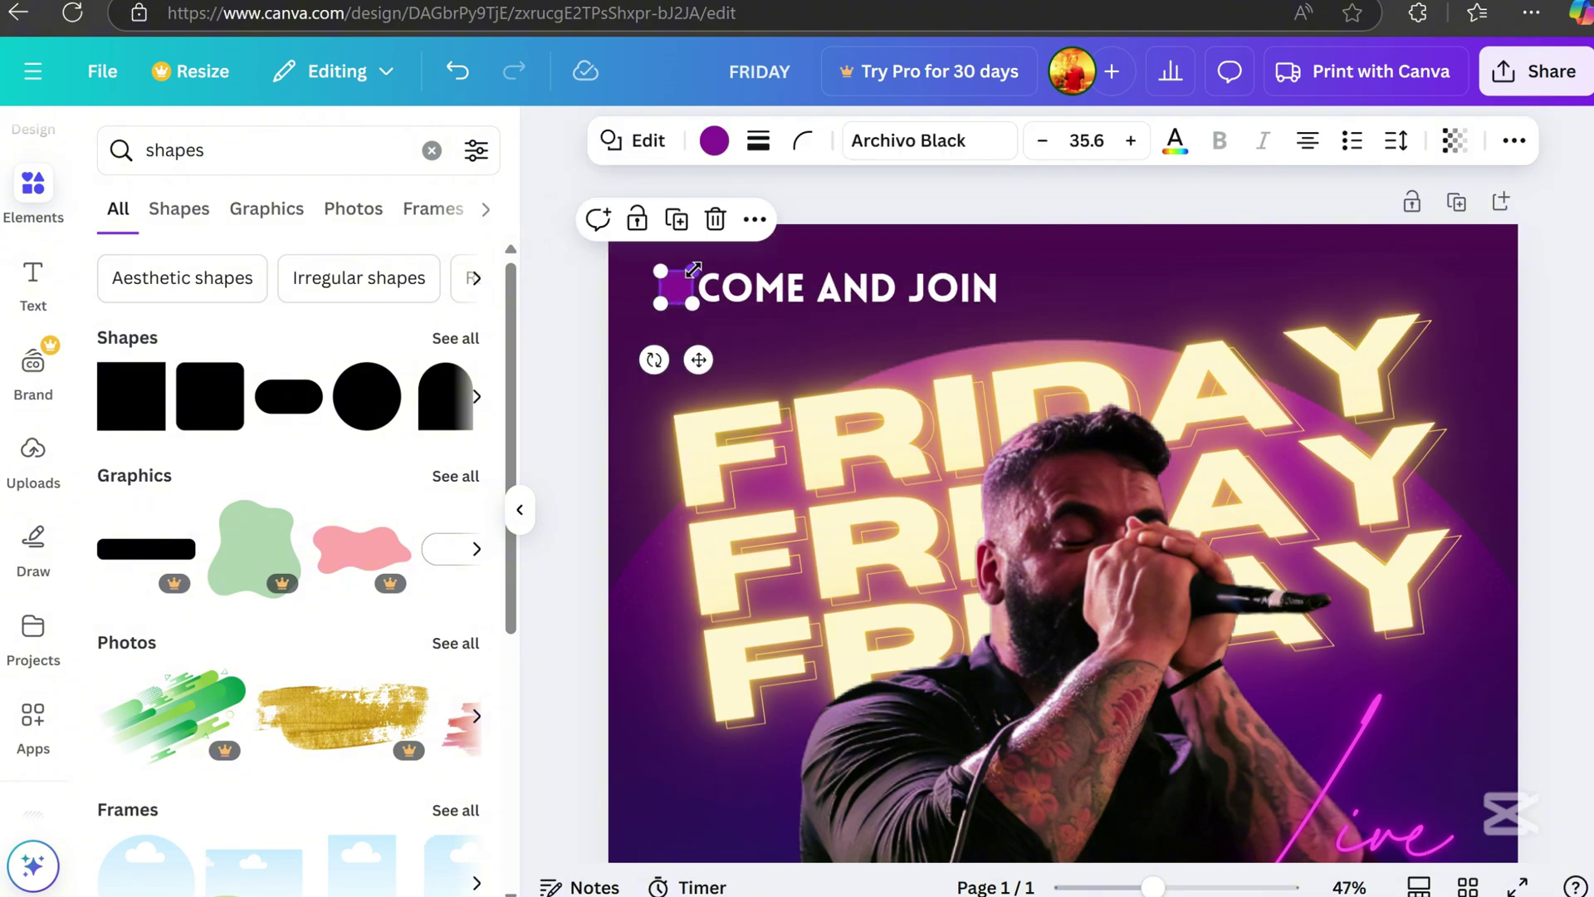
drag(691, 272, 686, 280)
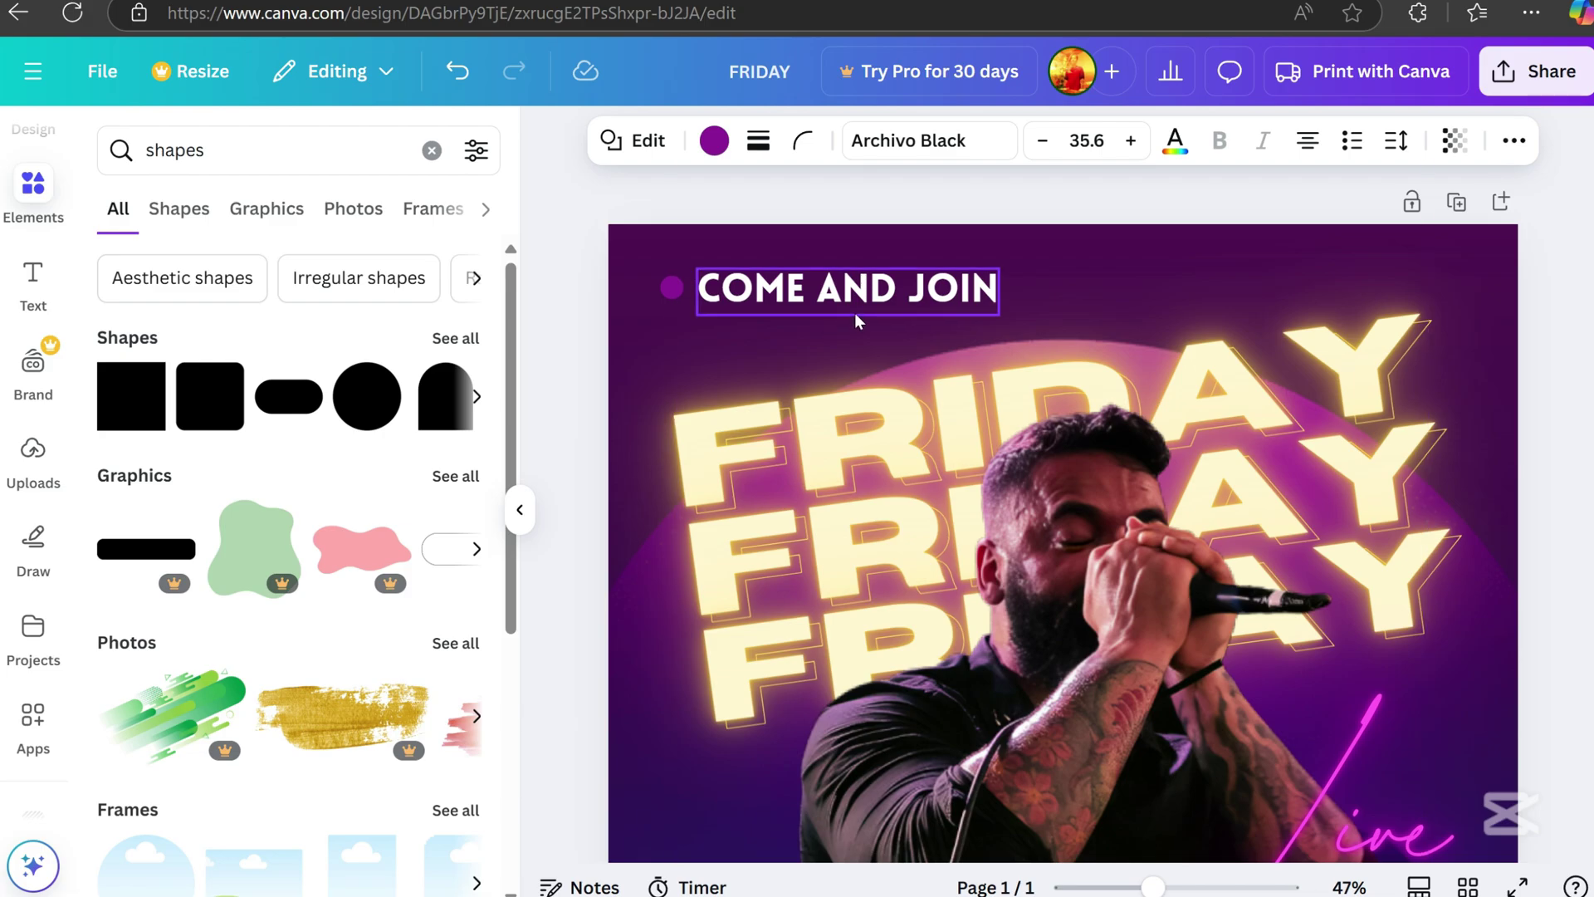
key(Right)
key(Right)
key(Right)
key(Right)
key(Right)
key(Right)
key(Right)
key(Right)
key(Right)
key(Right)
click(1545, 358)
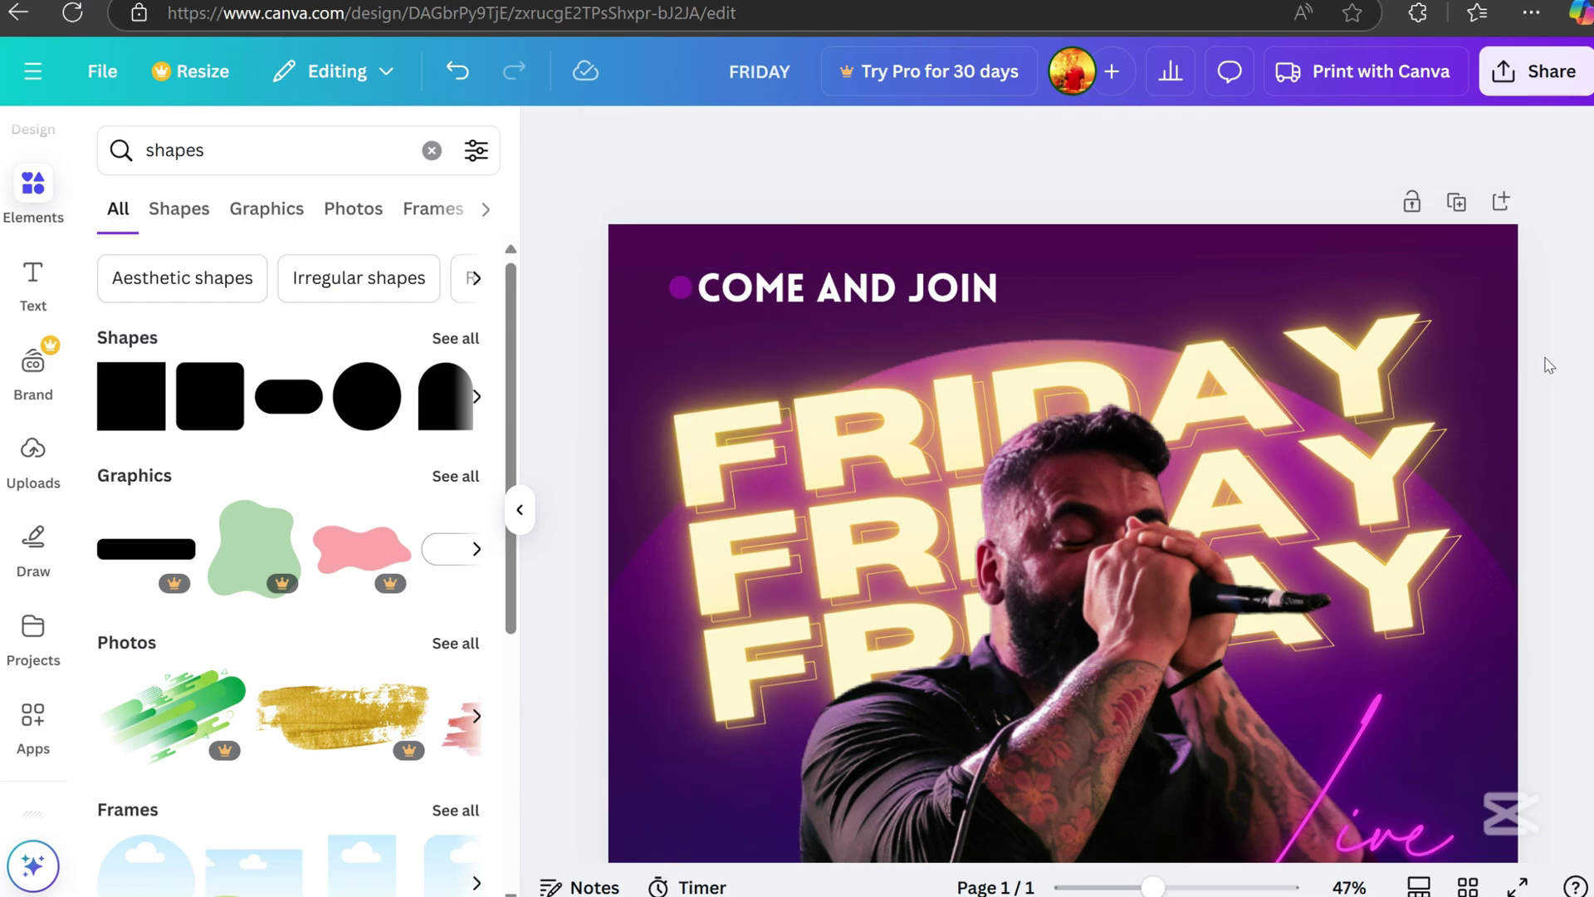
Search the elements for ROUGH BACKGROUND and add the black ink-splatter graphic to the poster
scroll(1549, 365, down, 5)
scroll(33, 415, up, 1)
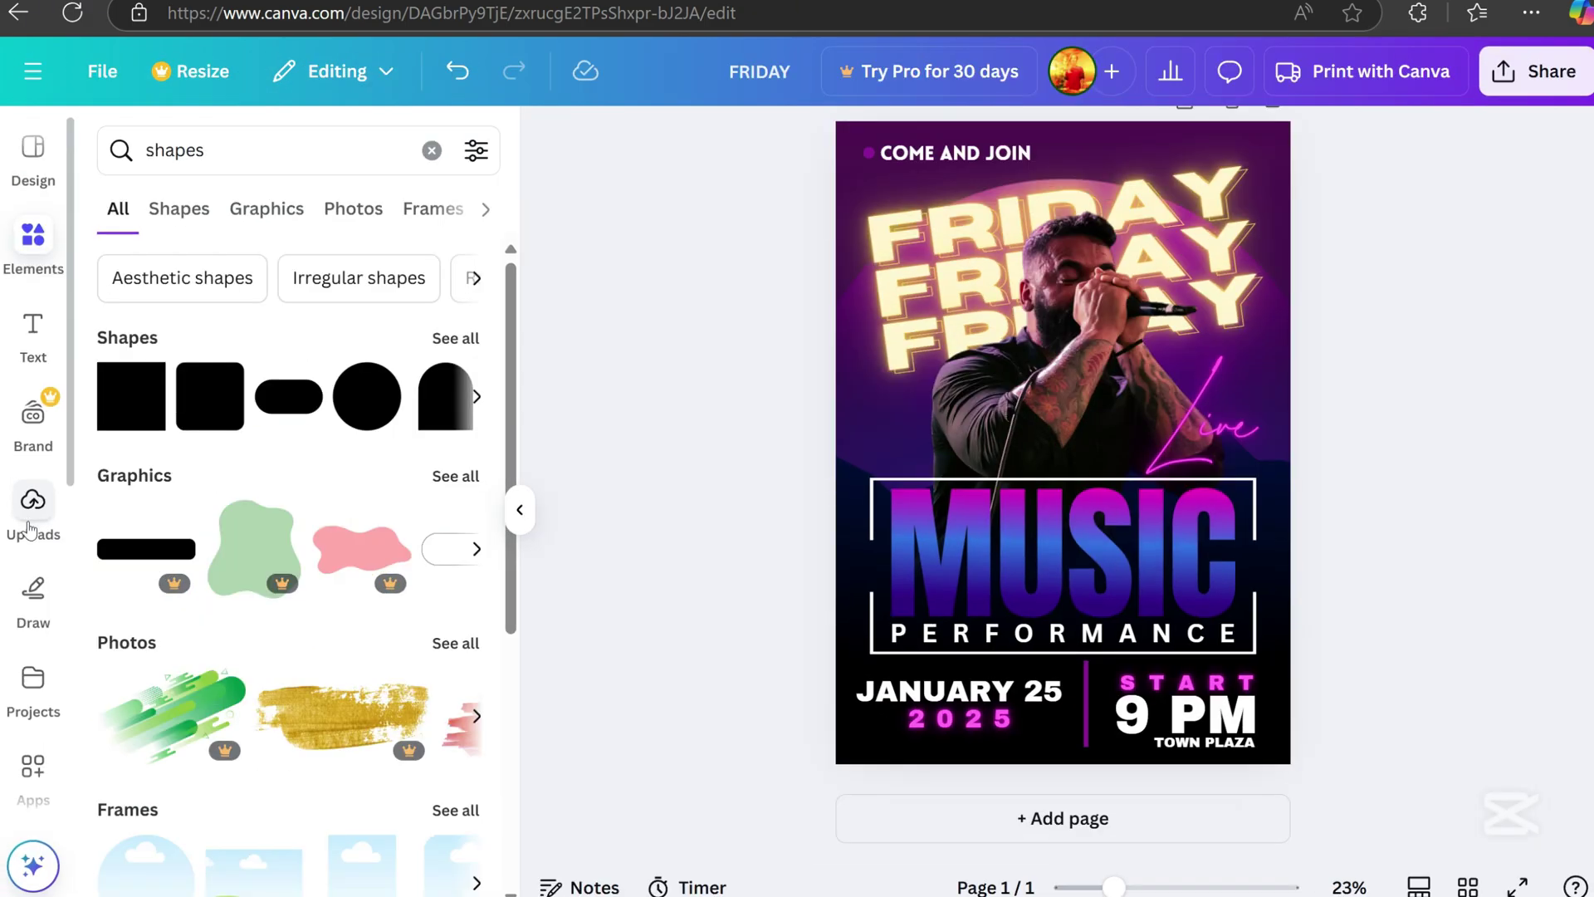
click(432, 151)
text(ROUGH)
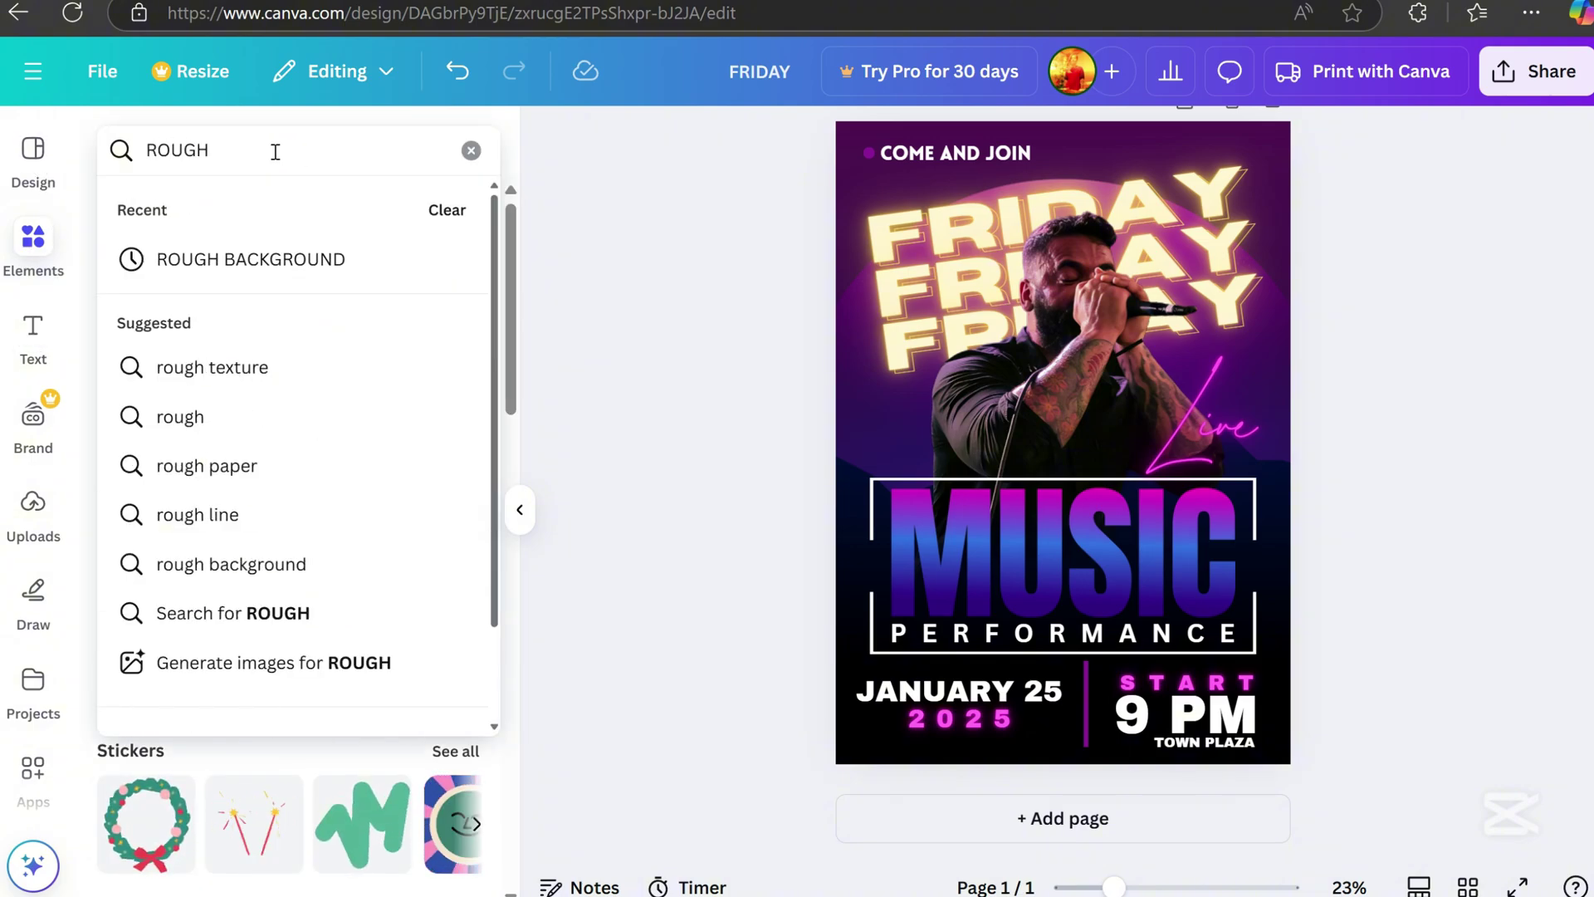
click(240, 272)
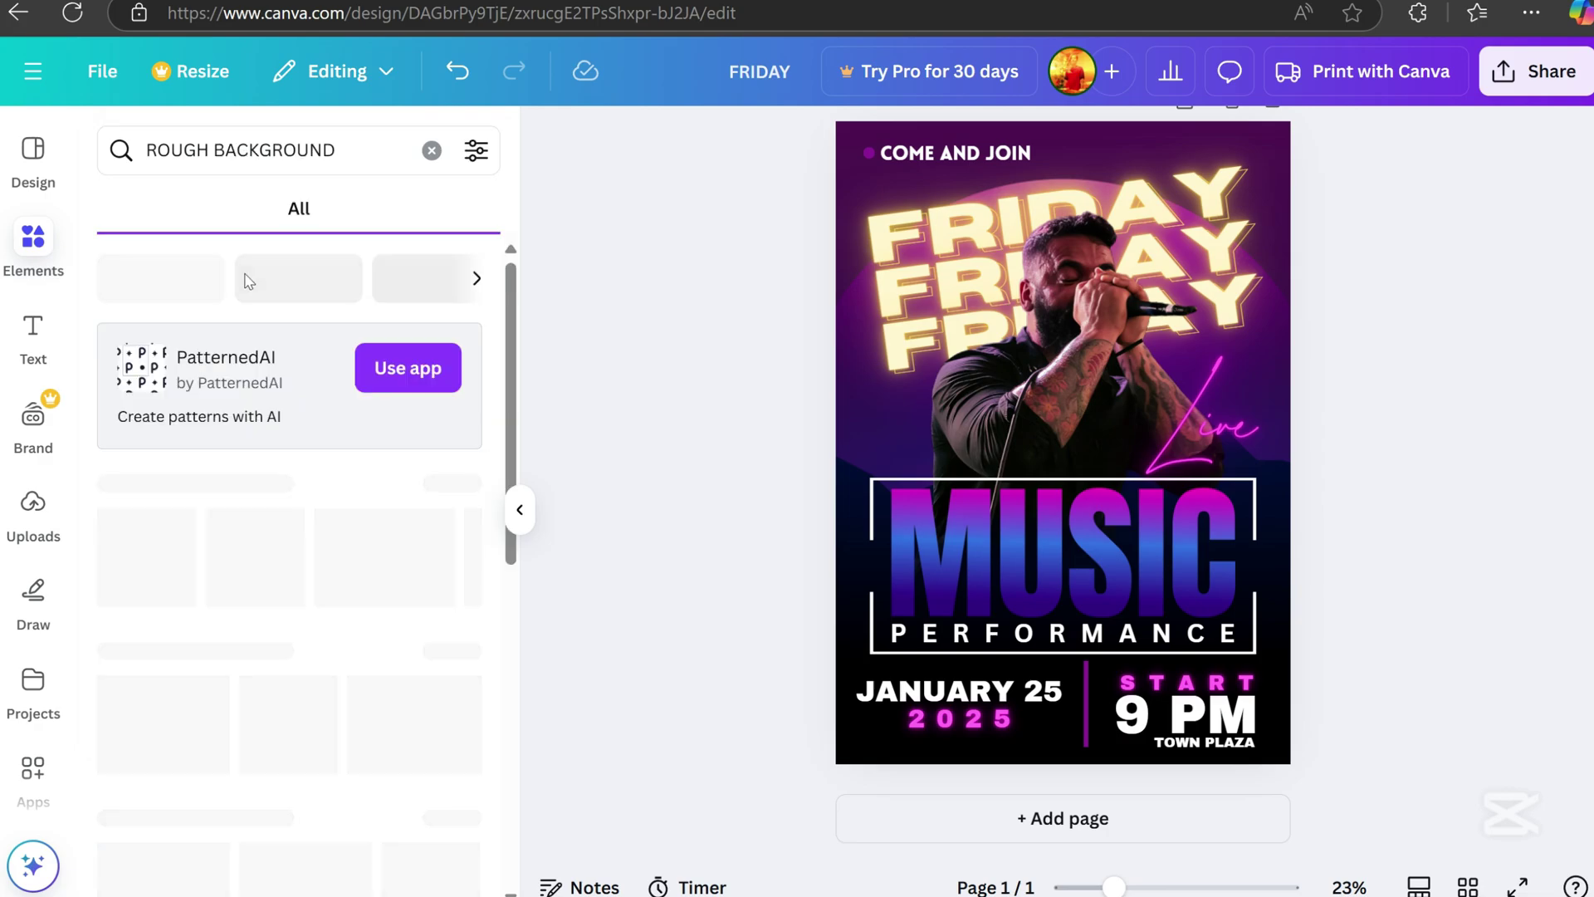
scroll(291, 498, down, 3)
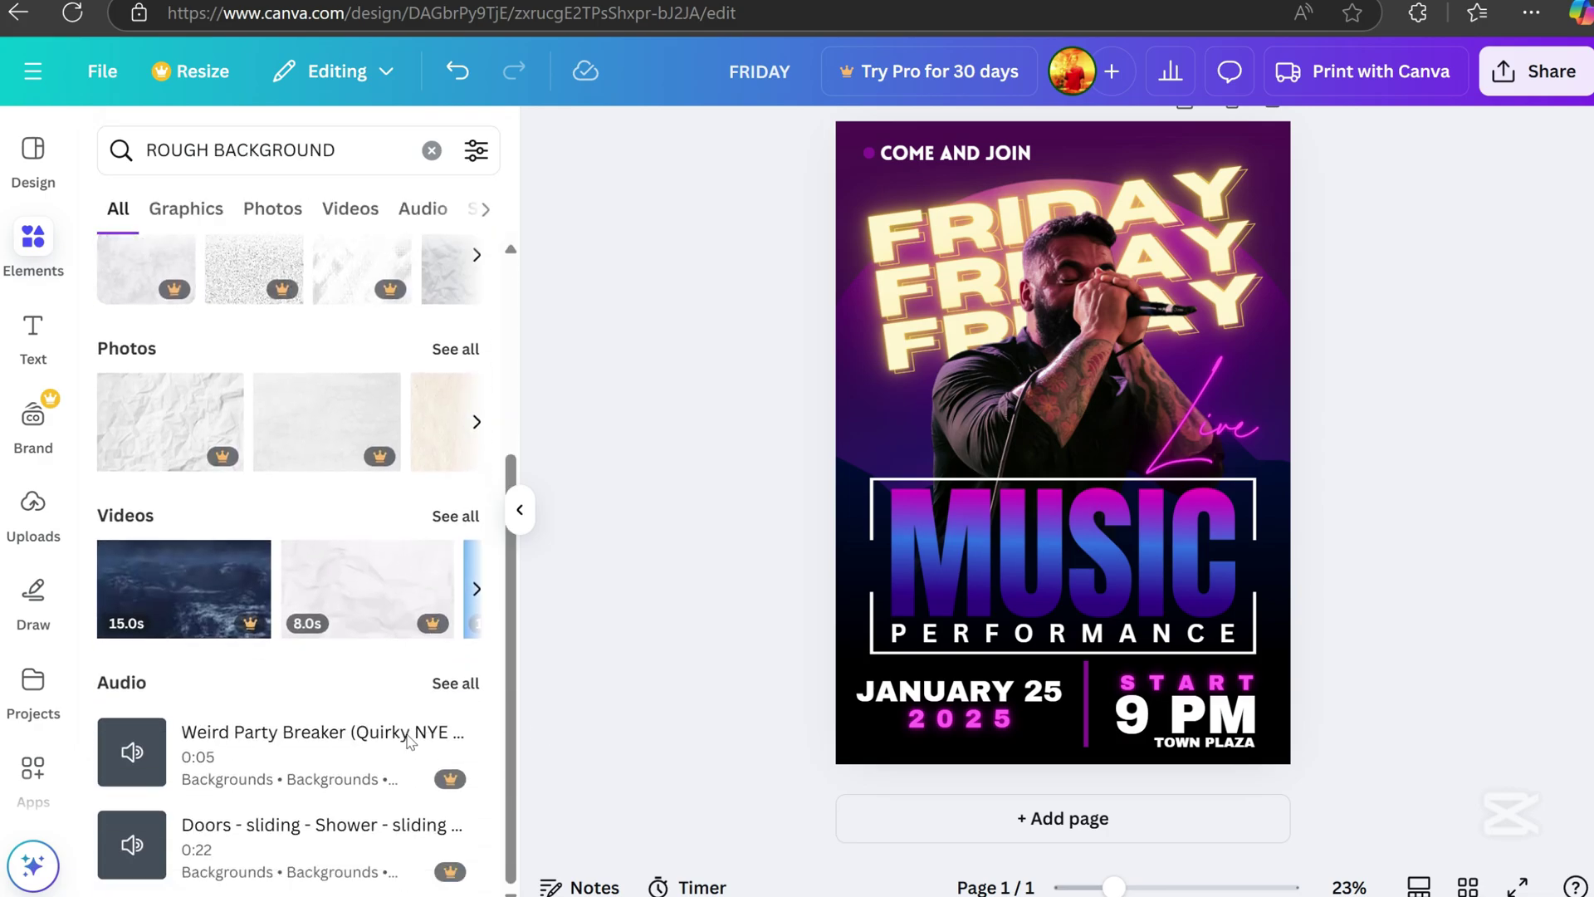
scroll(207, 332, up, 1)
click(155, 218)
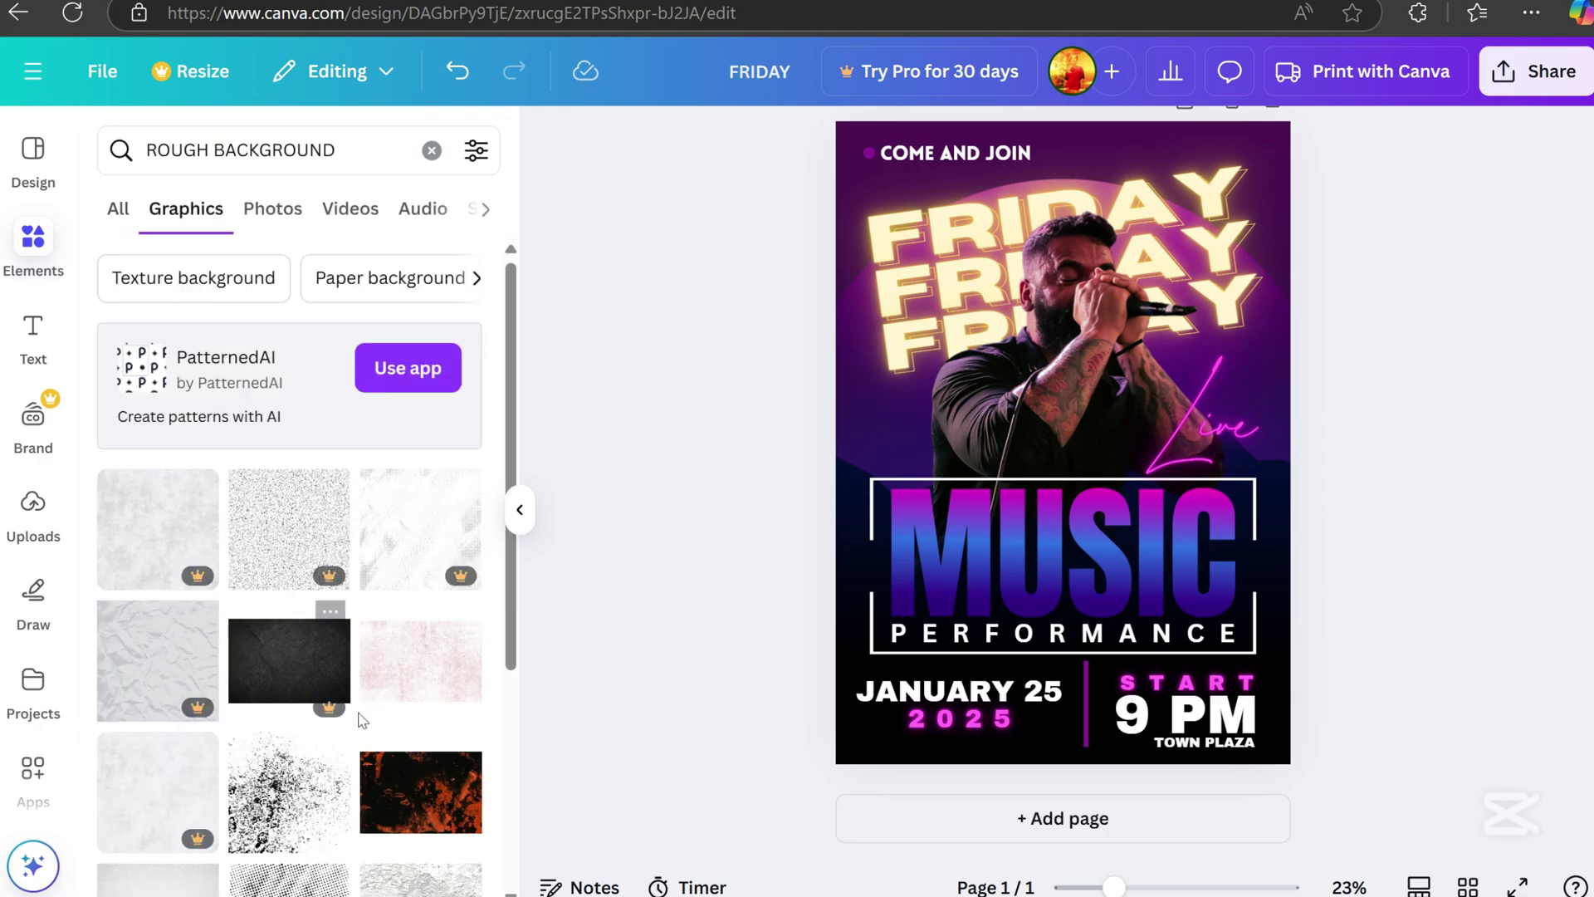
scroll(291, 688, down, 2)
click(284, 695)
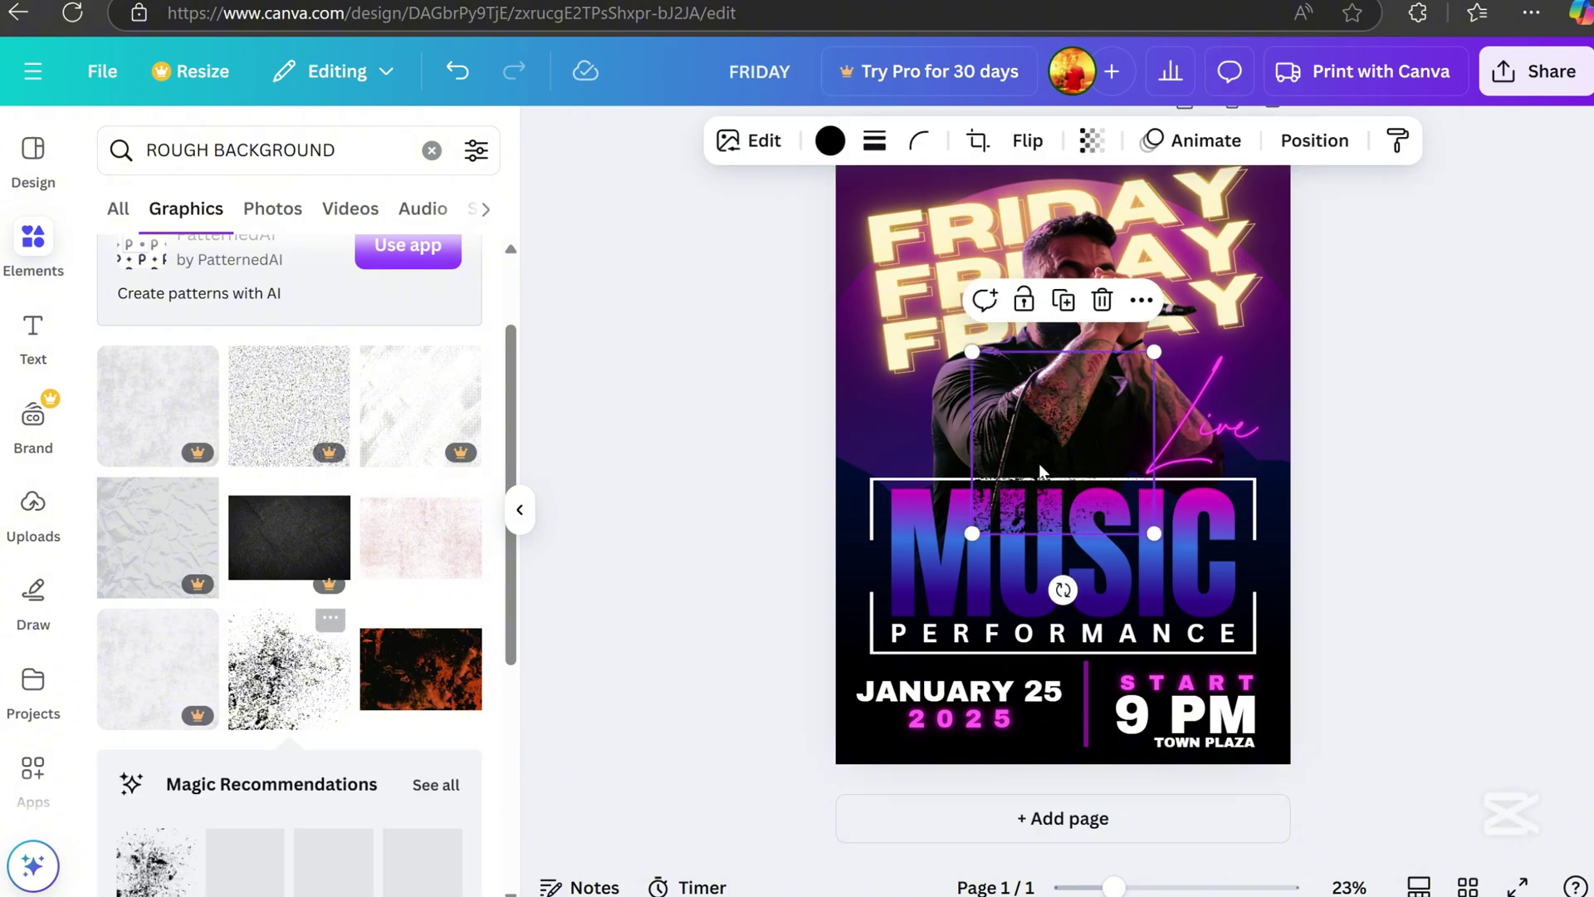
Enlarge the splatter over the poster's upper left and reorder it behind the FRIDAY headings, directly above the background photo
drag(1179, 336, 1441, 327)
drag(1134, 320, 936, 323)
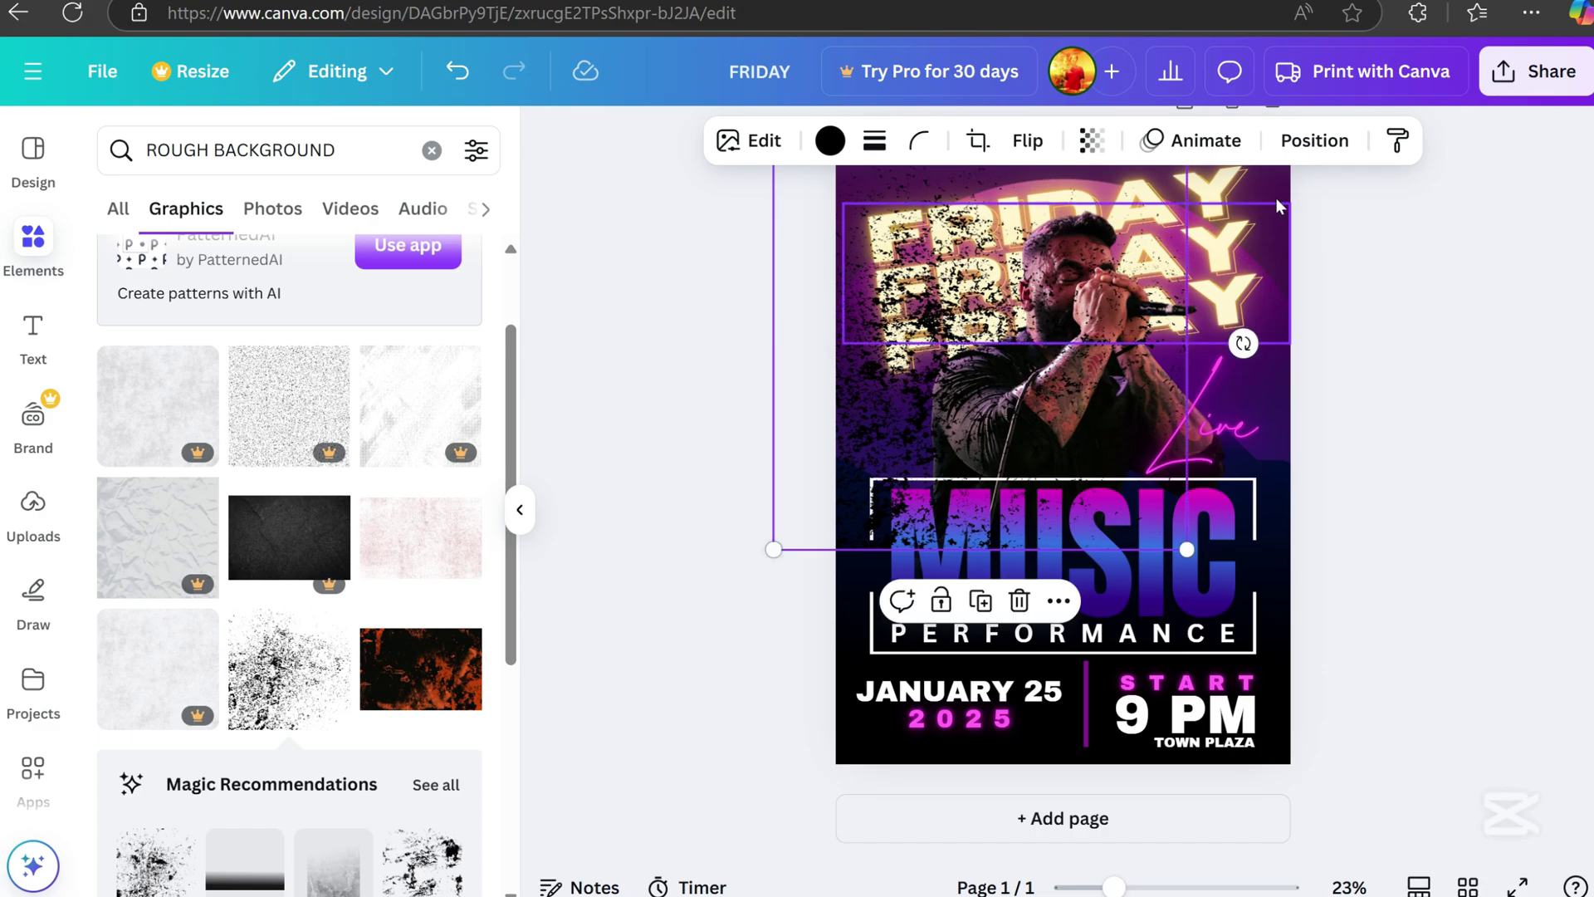
click(1314, 140)
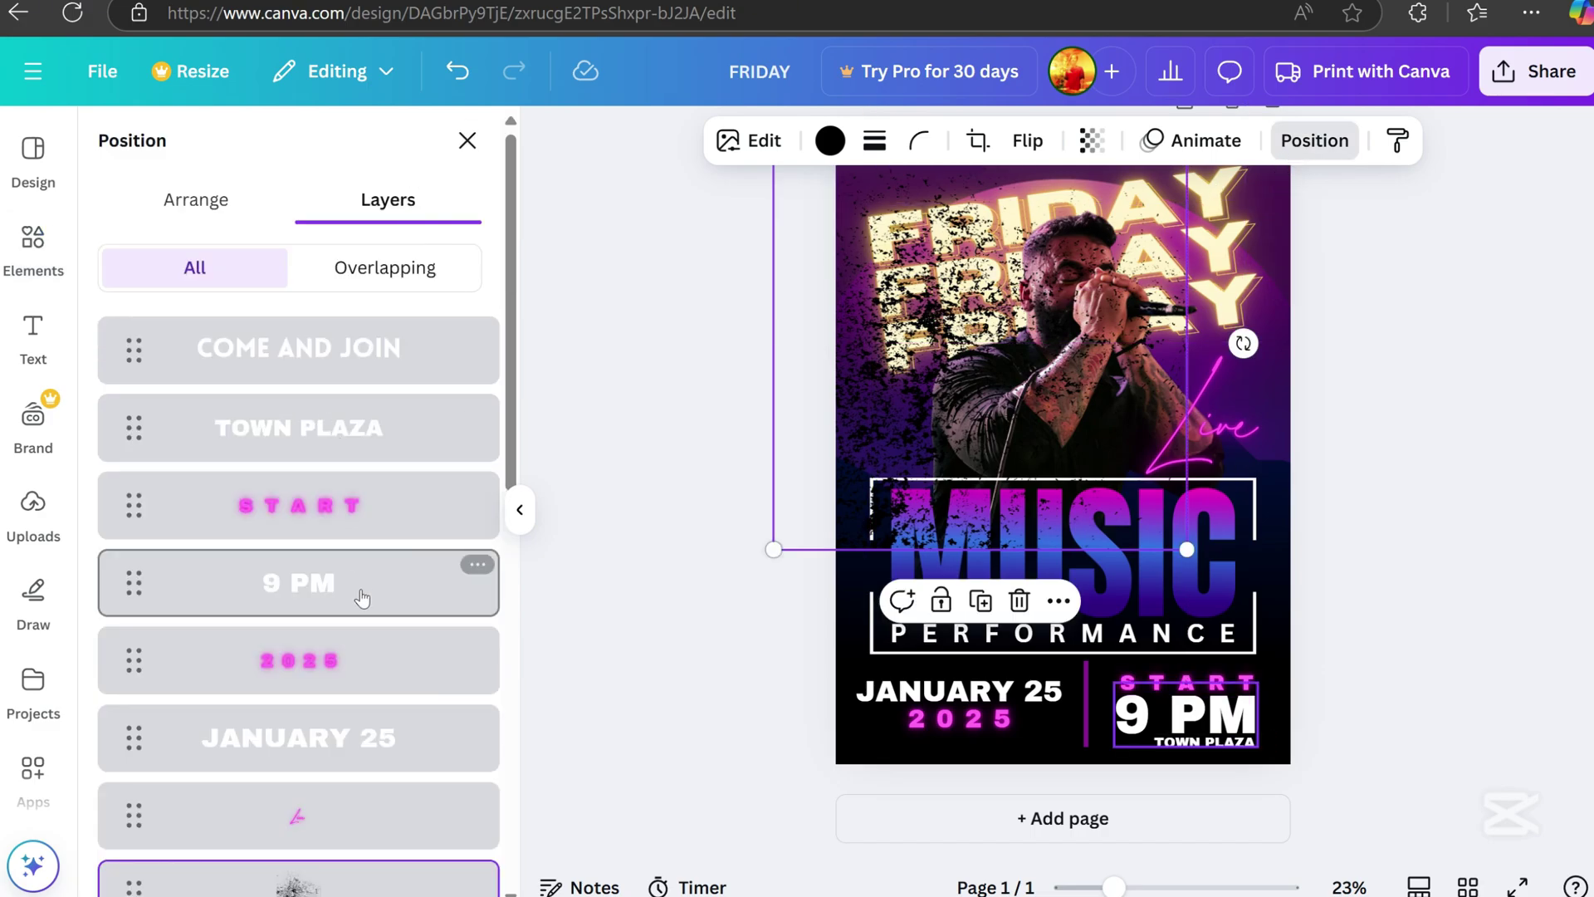
scroll(356, 594, down, 5)
drag(332, 415, 303, 774)
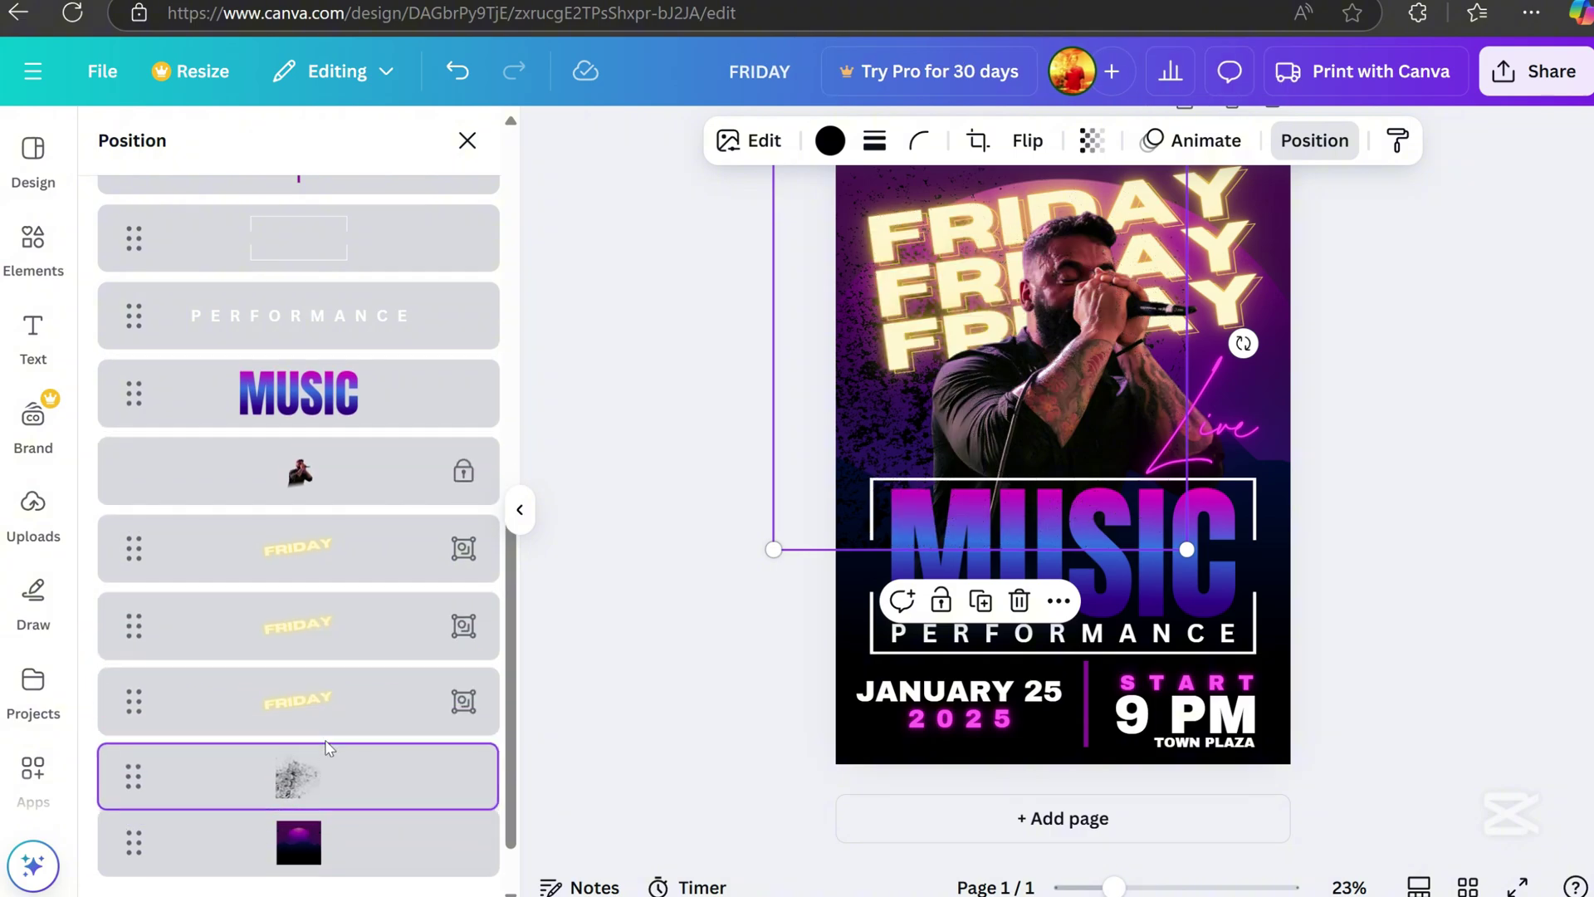
Color the splatter texture dark reddish purple from the background photo's colors
click(829, 140)
click(254, 322)
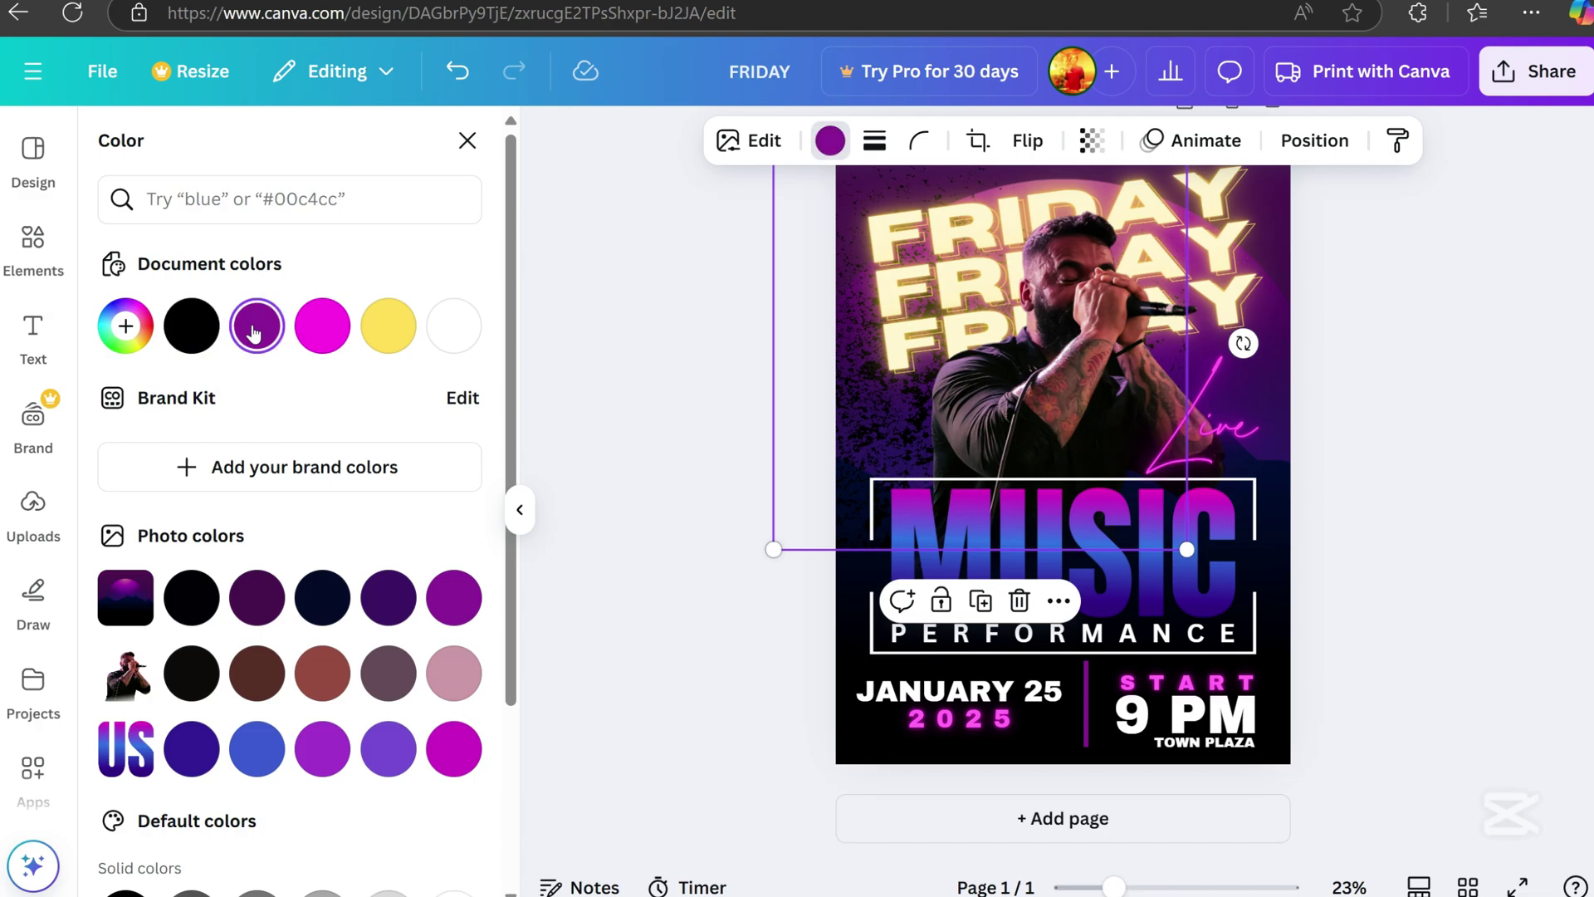
click(388, 597)
scroll(1198, 584, up, 2)
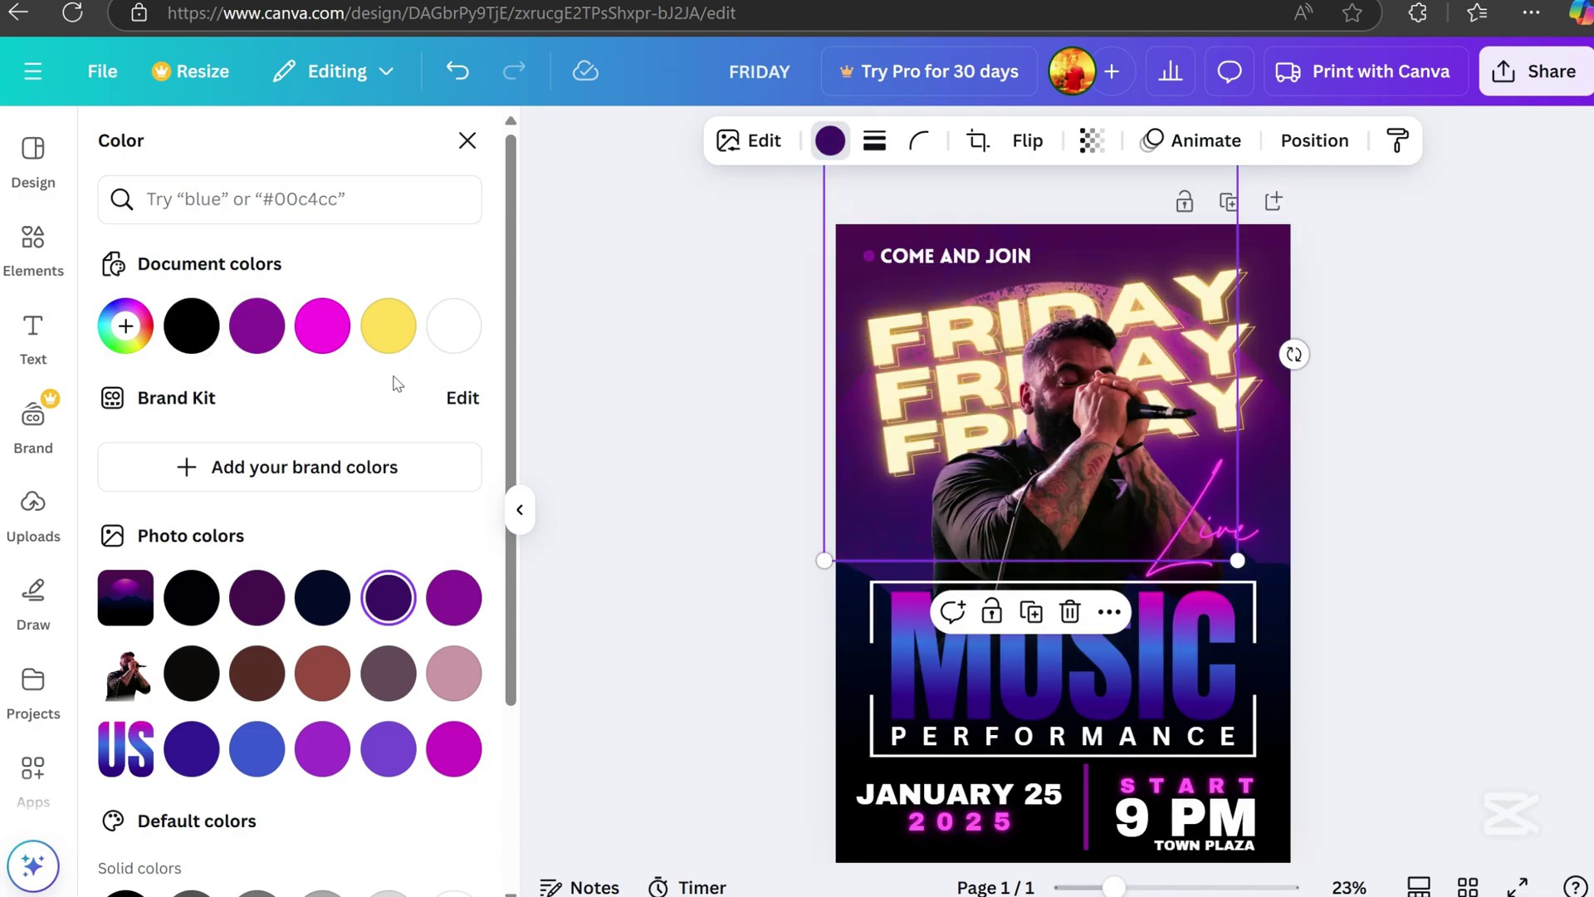
click(324, 601)
click(256, 612)
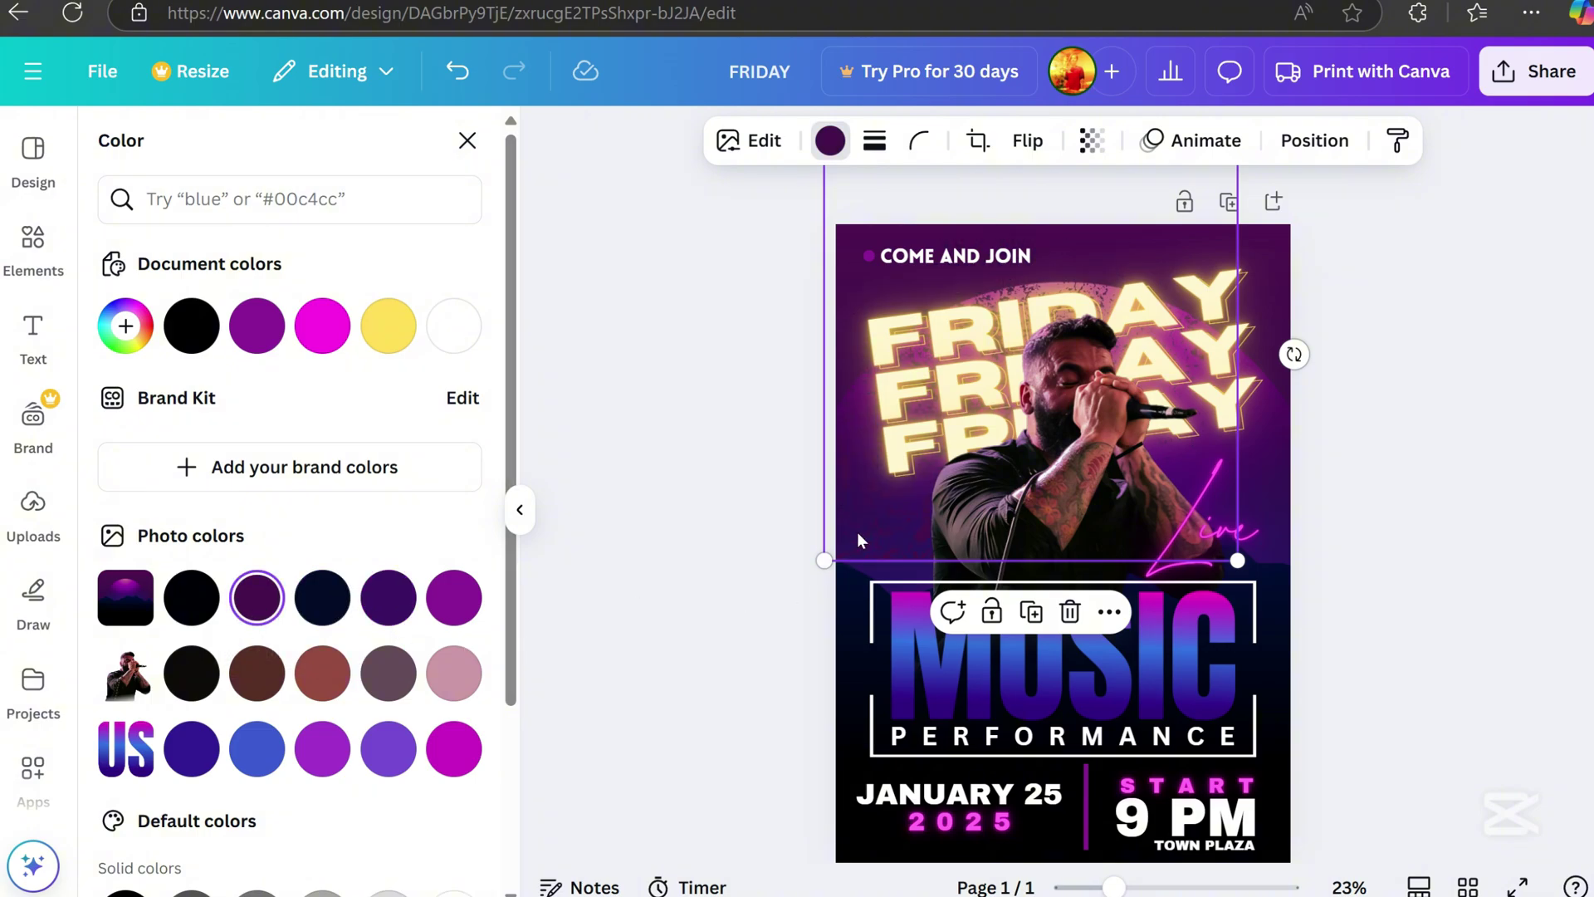
Shift the splatter texture slightly right and down so it covers more of the background behind the singer
drag(857, 541, 896, 555)
click(1392, 563)
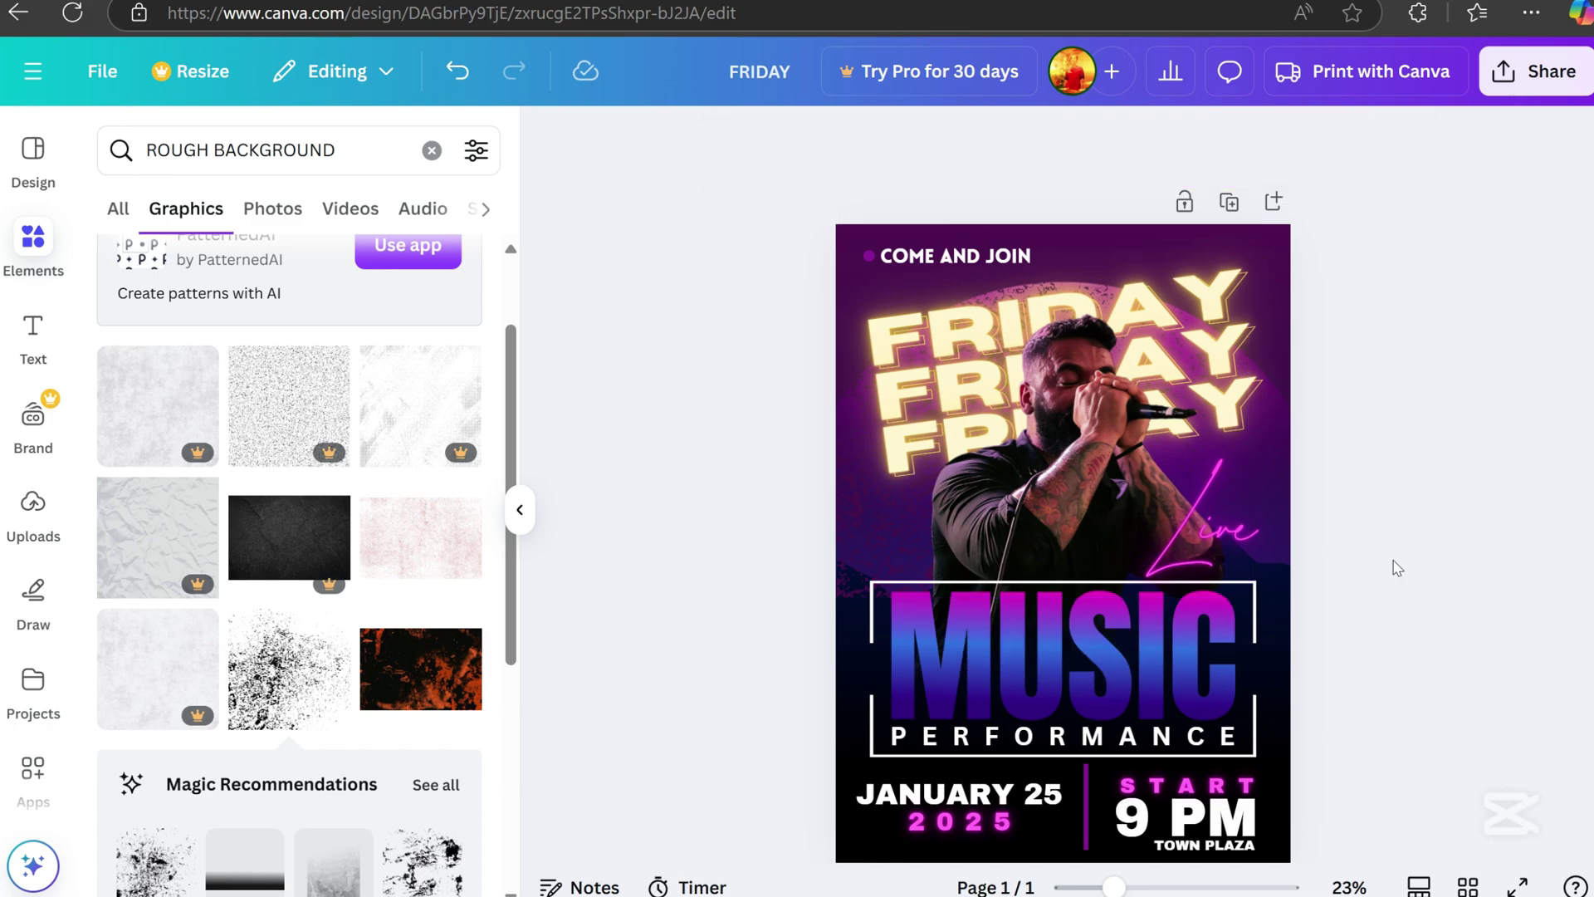
scroll(1373, 586, down, 3)
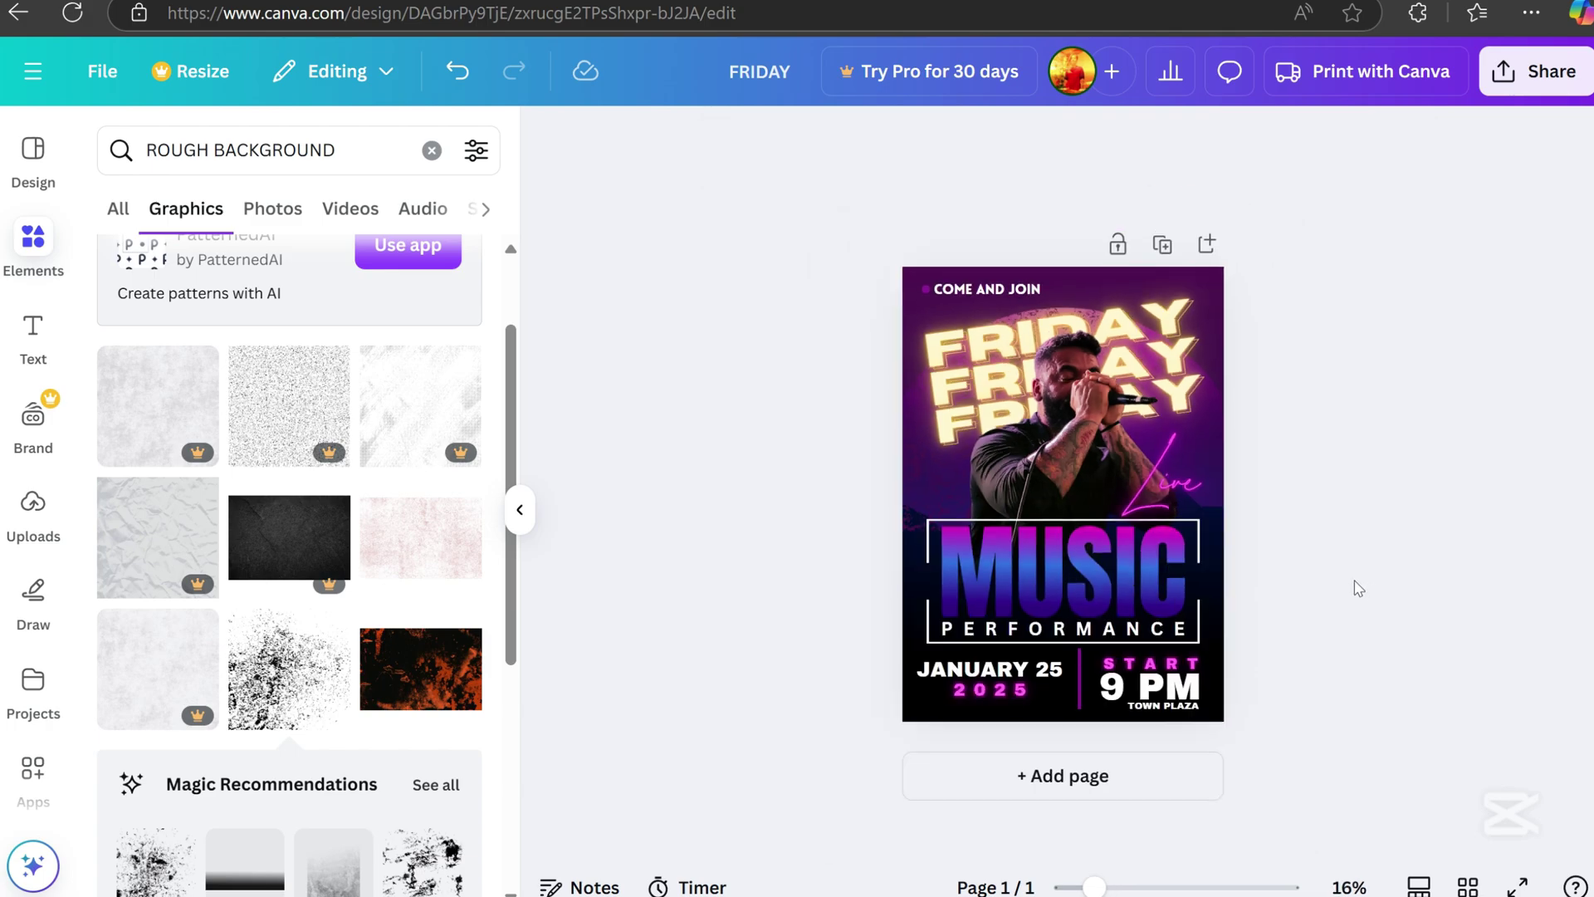
scroll(1358, 589, up, 2)
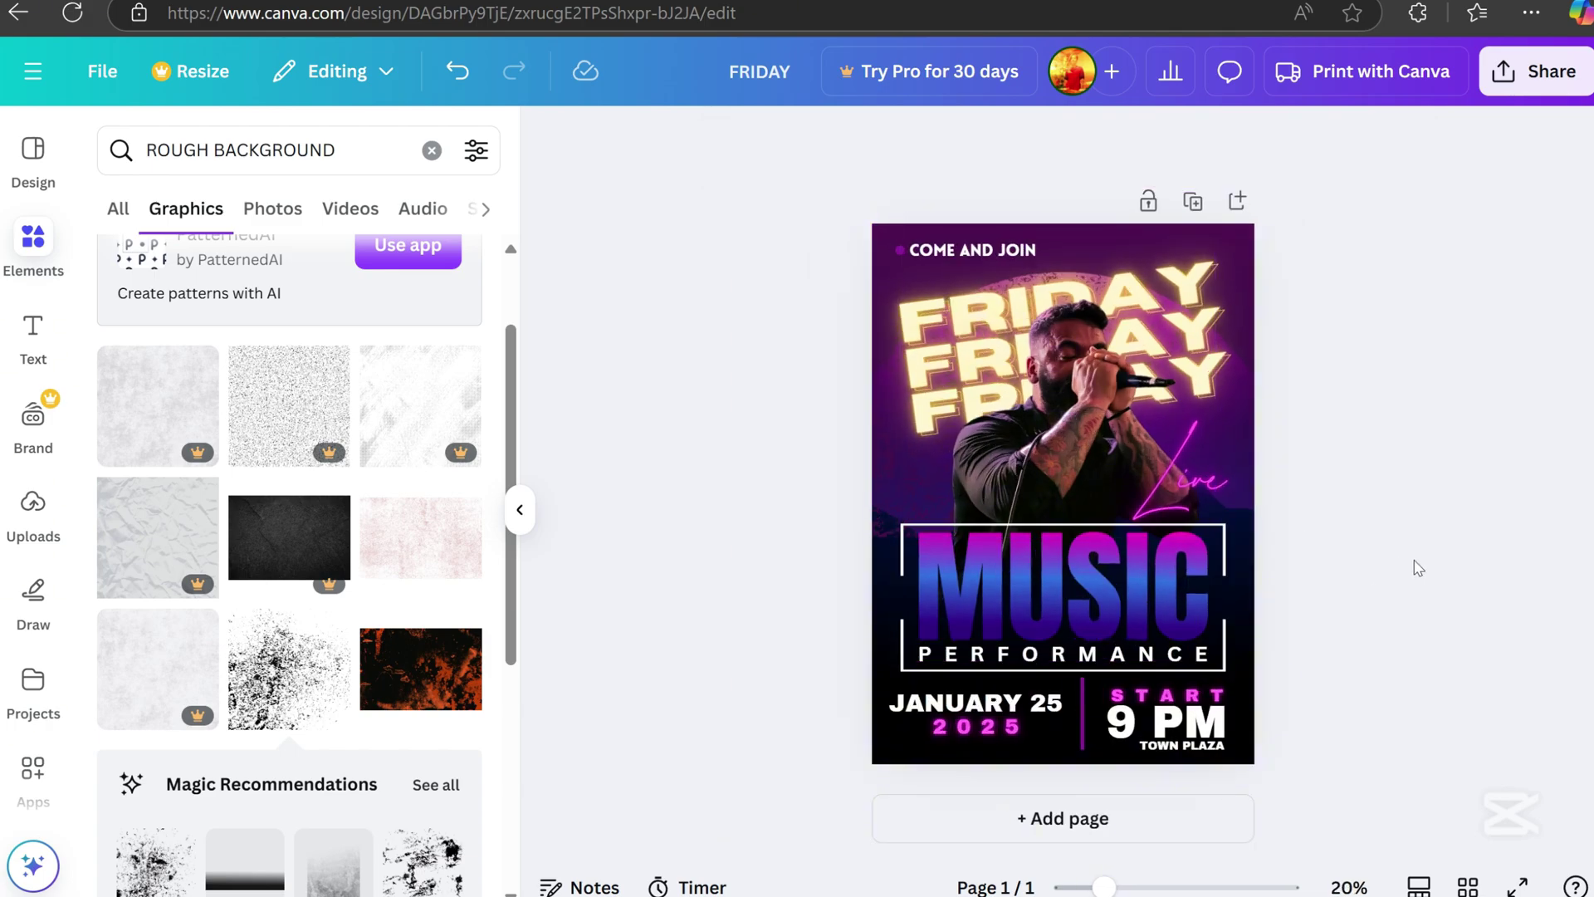